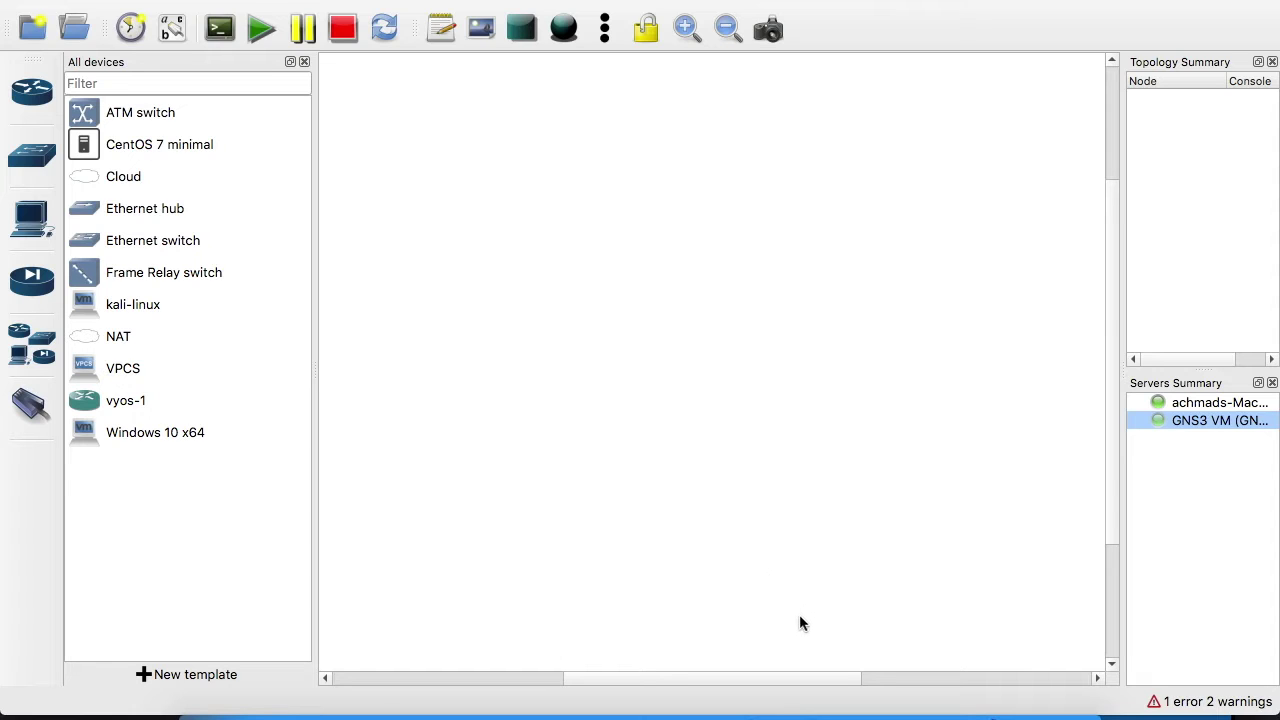
Start a new template from the GNS3 server's appliances, filter by 'mik' and select MikroTik CHR
click(883, 710)
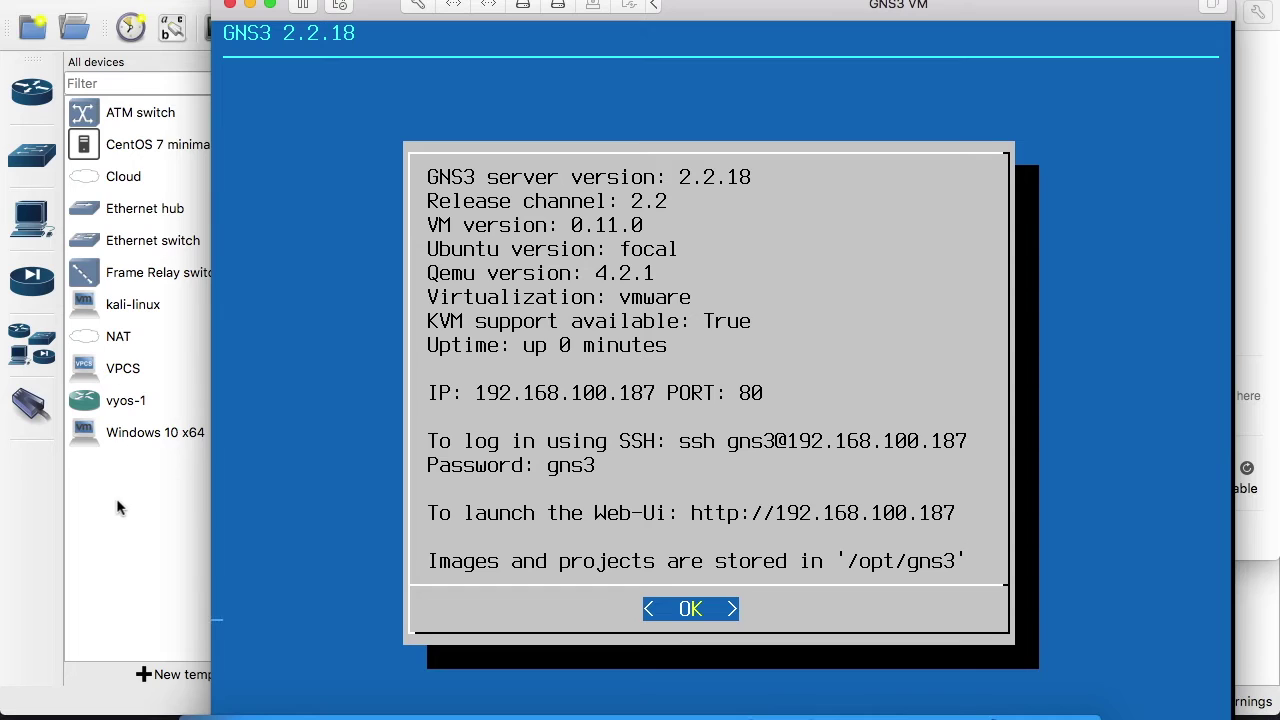
click(117, 507)
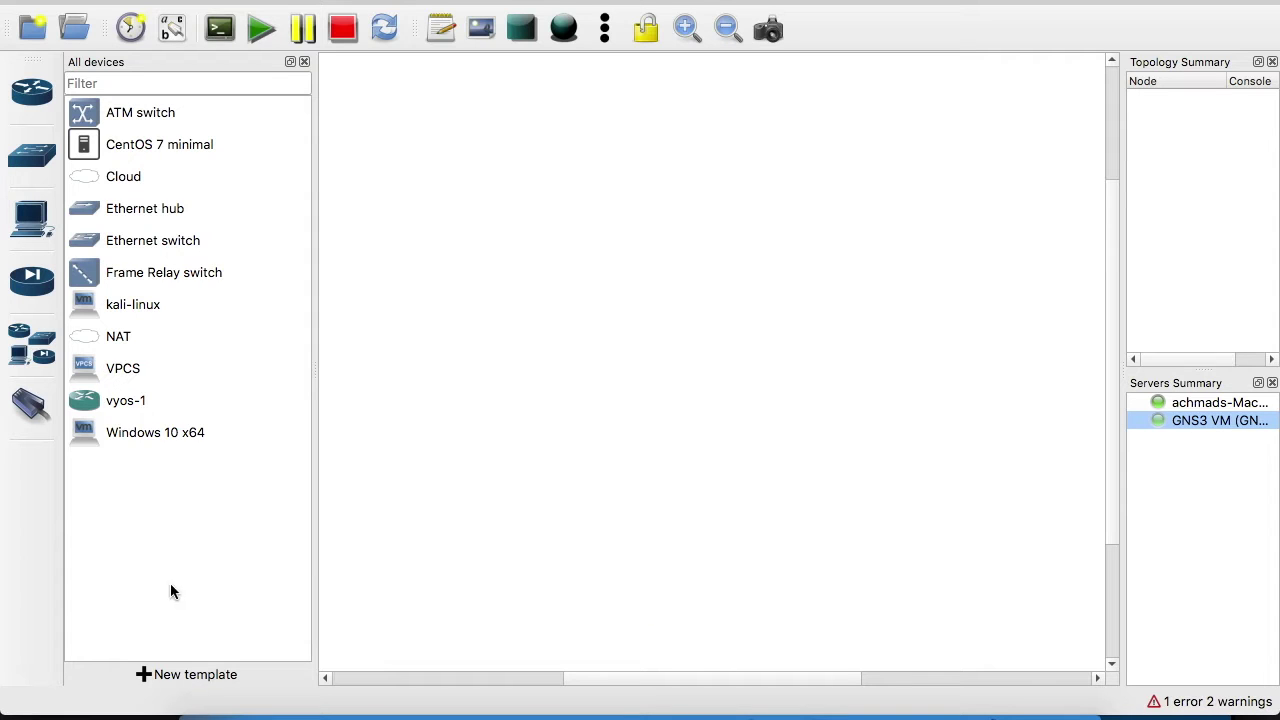
click(178, 677)
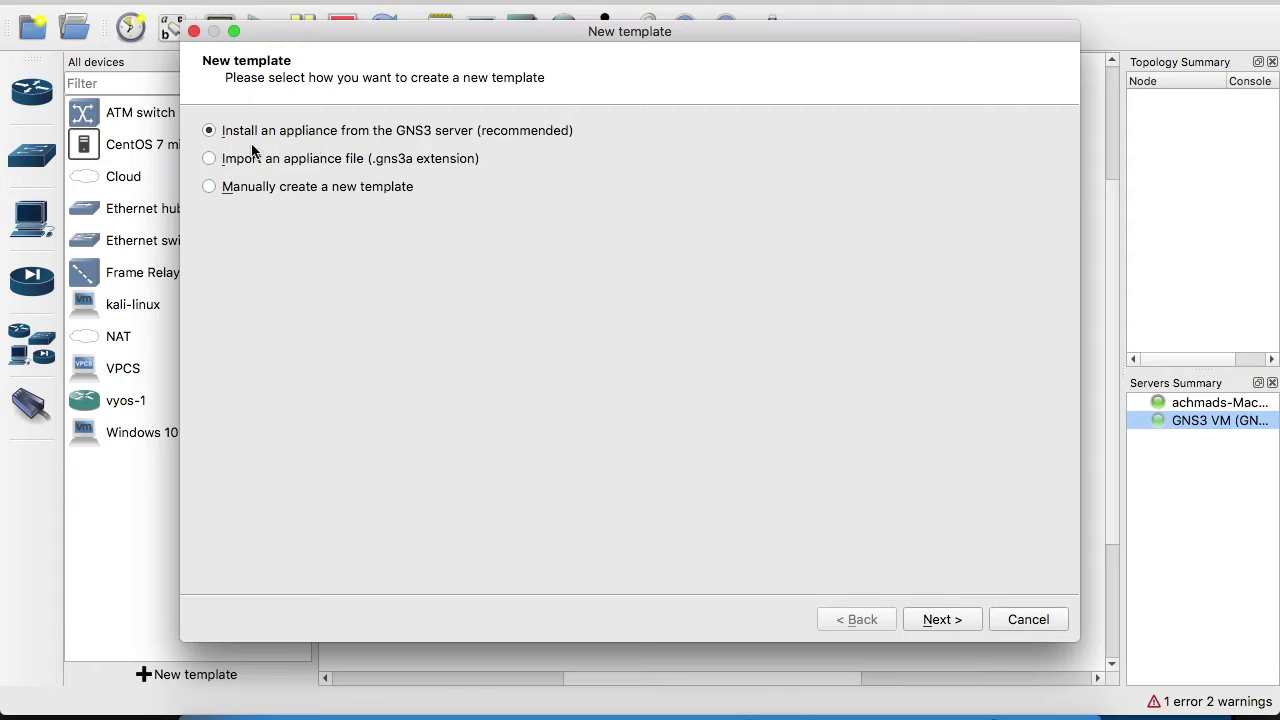
click(1040, 619)
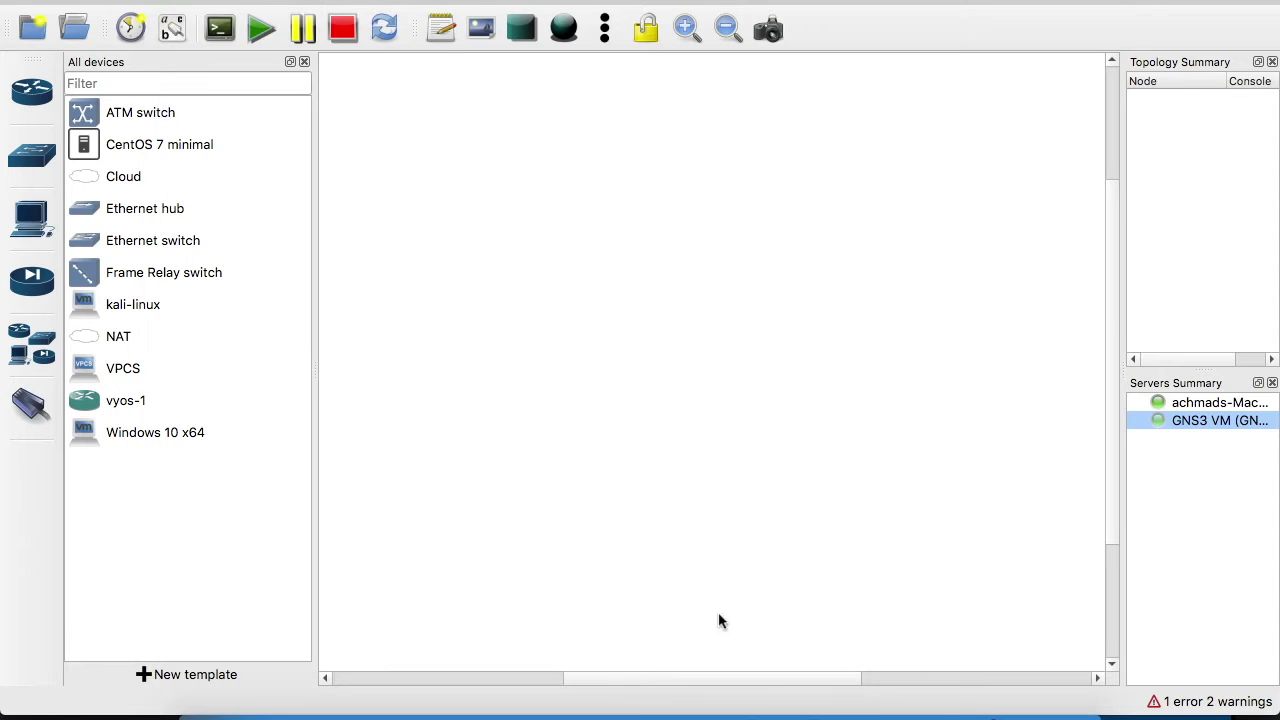
click(229, 676)
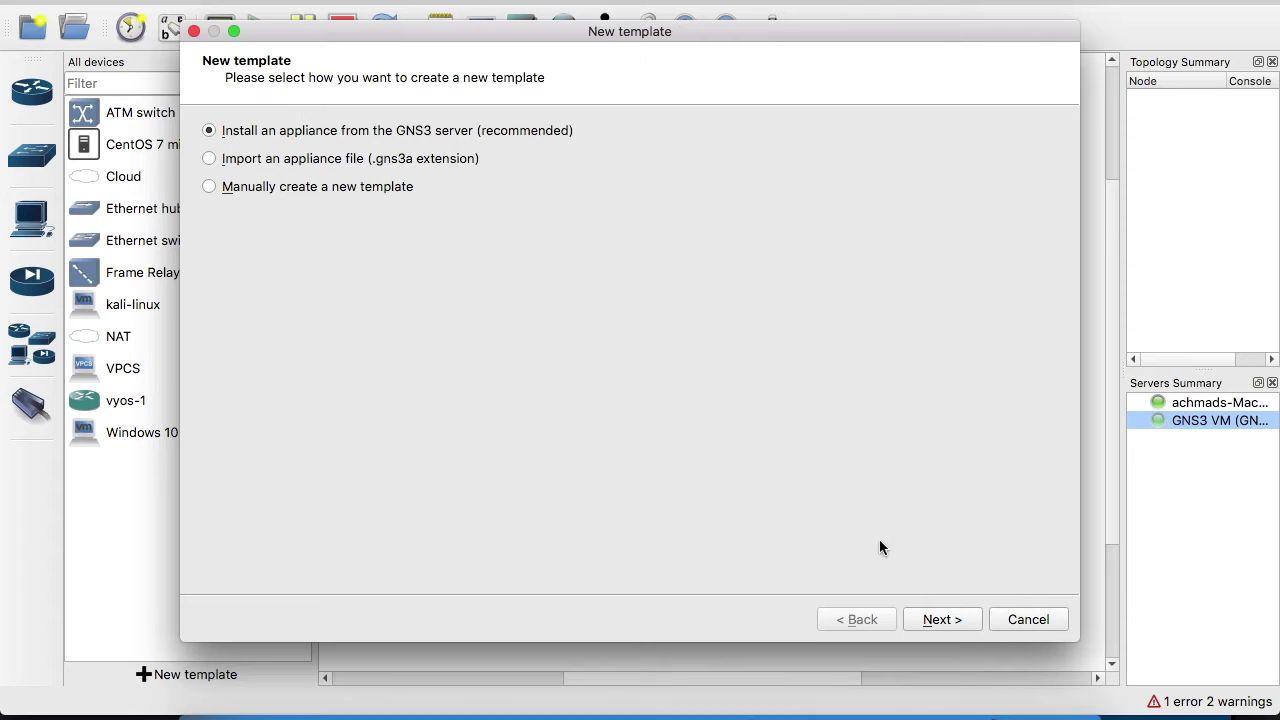
click(940, 619)
click(336, 131)
text(mik)
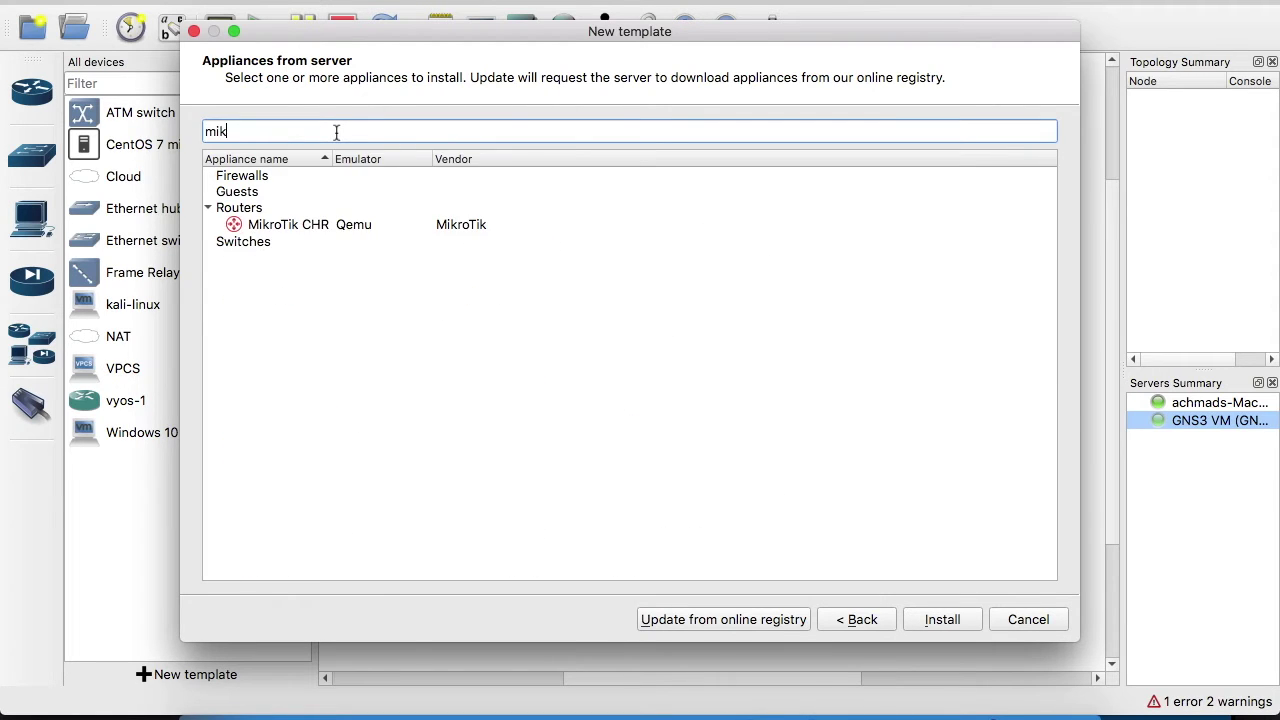
click(322, 225)
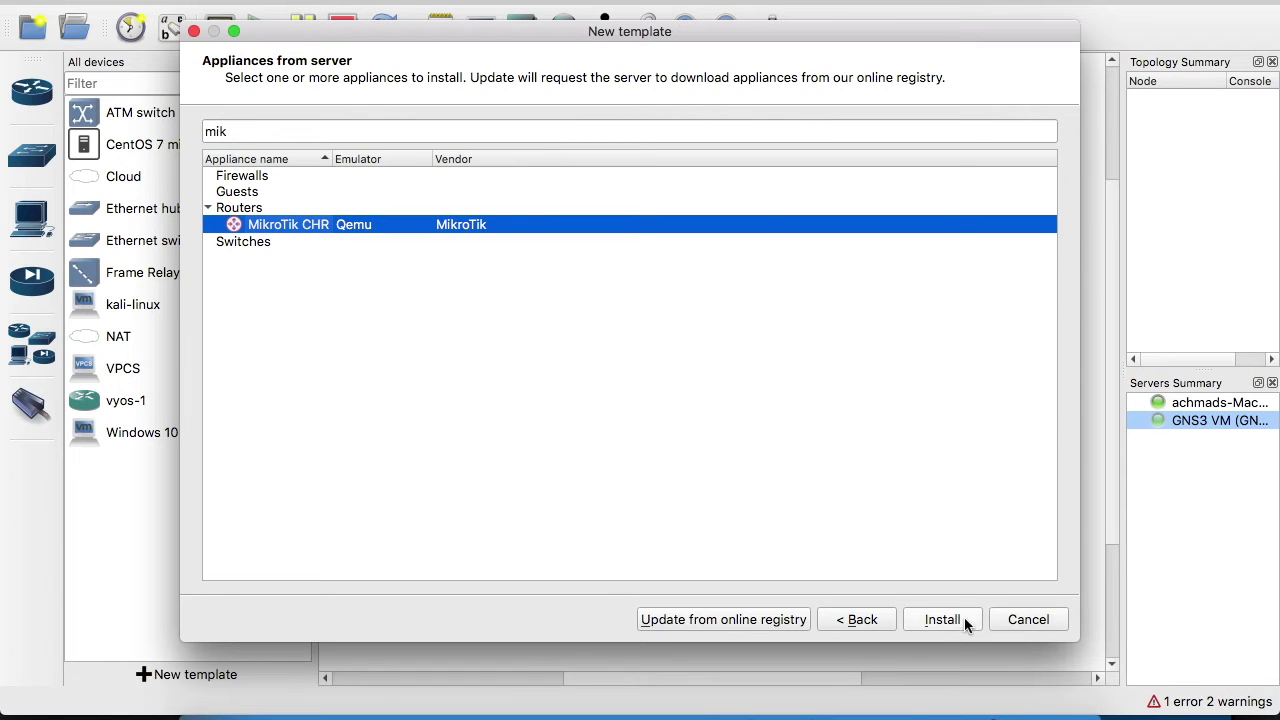
Install MikroTik CHR on the GNS3 VM with the default Qemu binary and the chr-6.47.img image
click(955, 620)
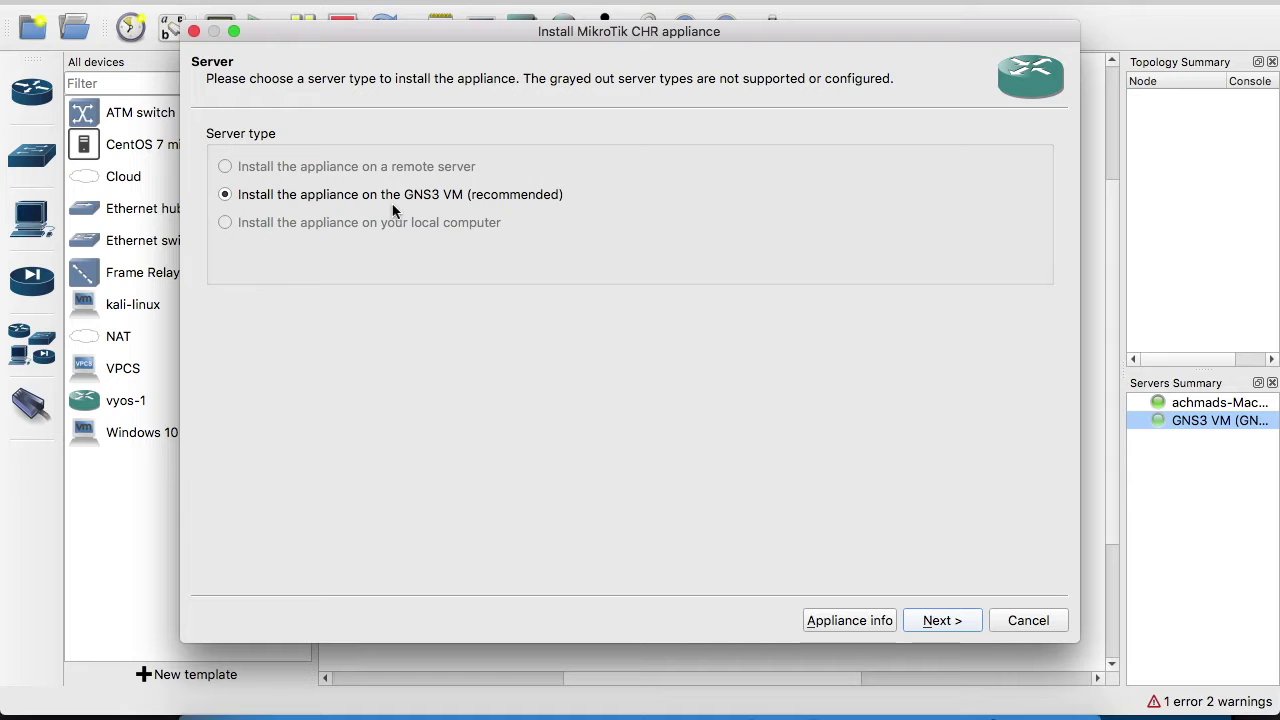
click(945, 620)
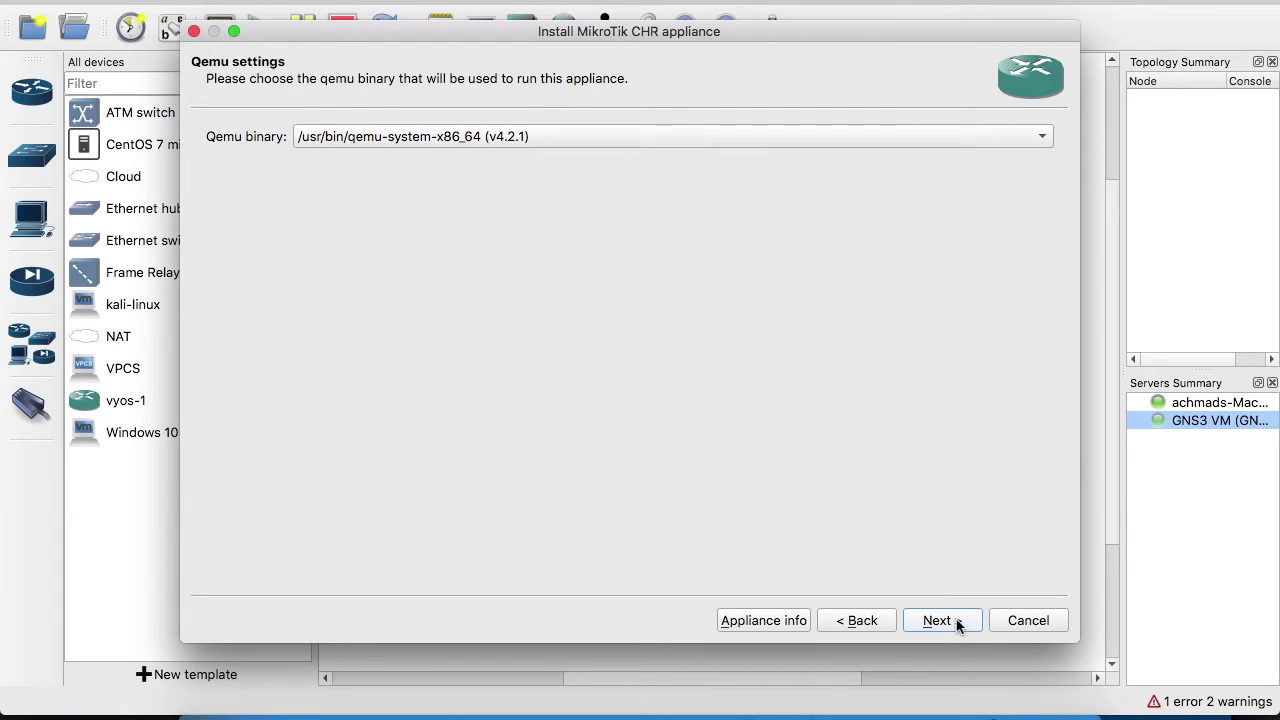
click(957, 622)
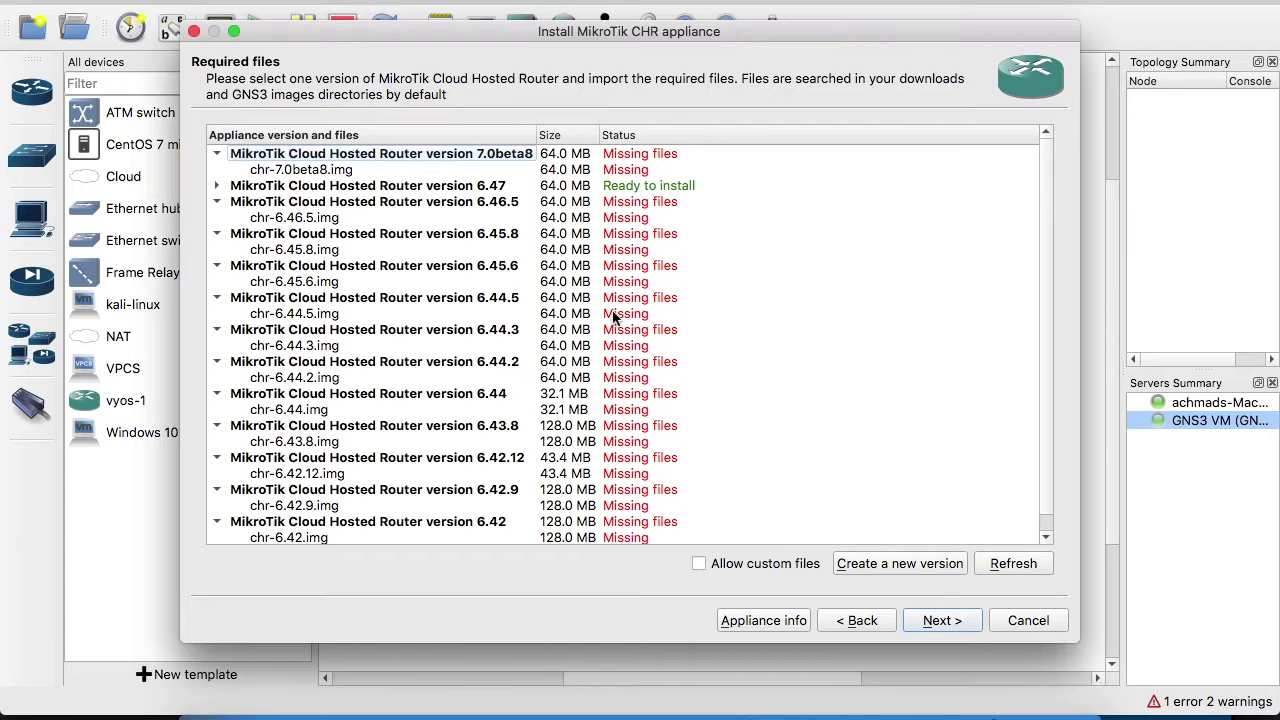
click(217, 185)
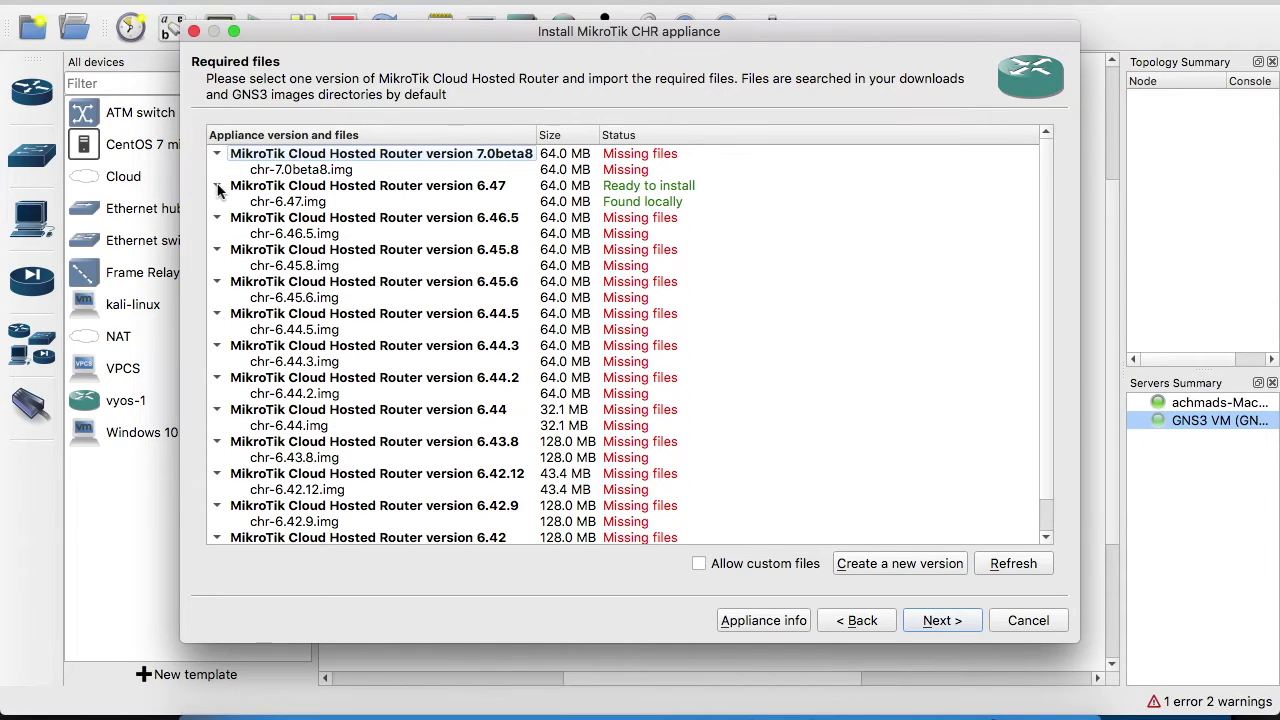
click(286, 203)
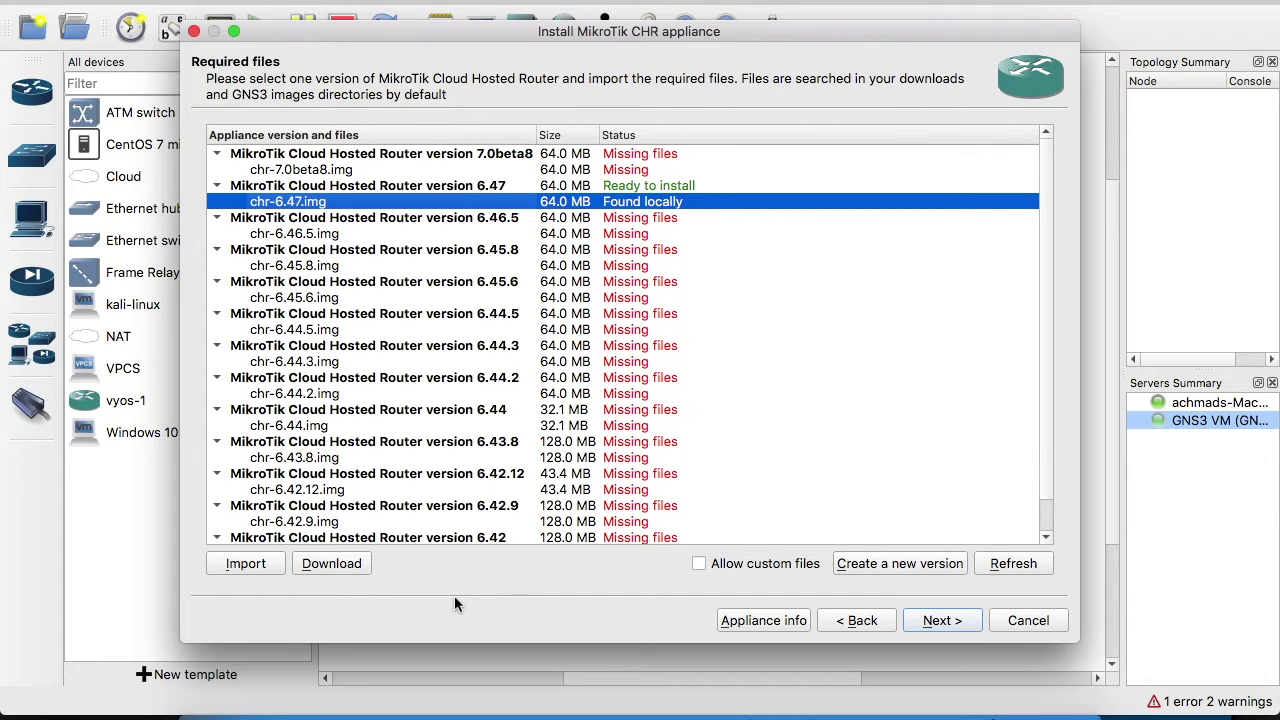
Confirm installing version 6.47, finish the wizard and dismiss the upload-complete alert
click(943, 621)
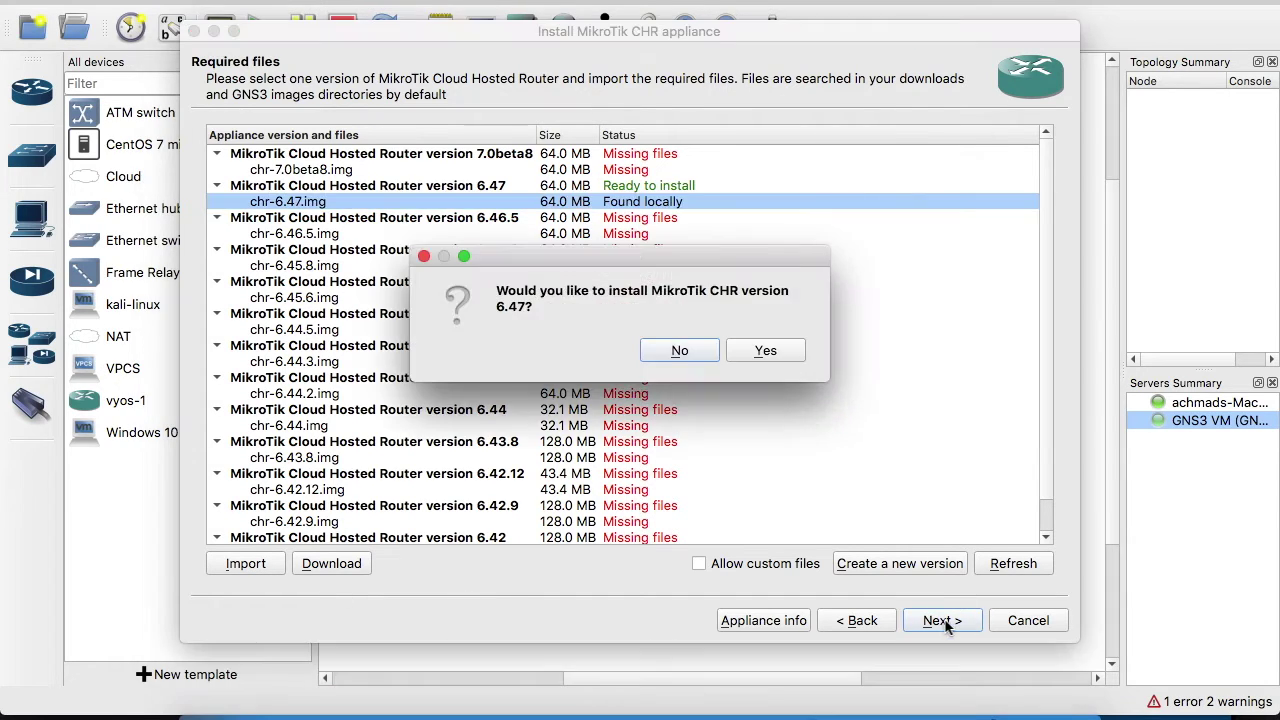
click(763, 350)
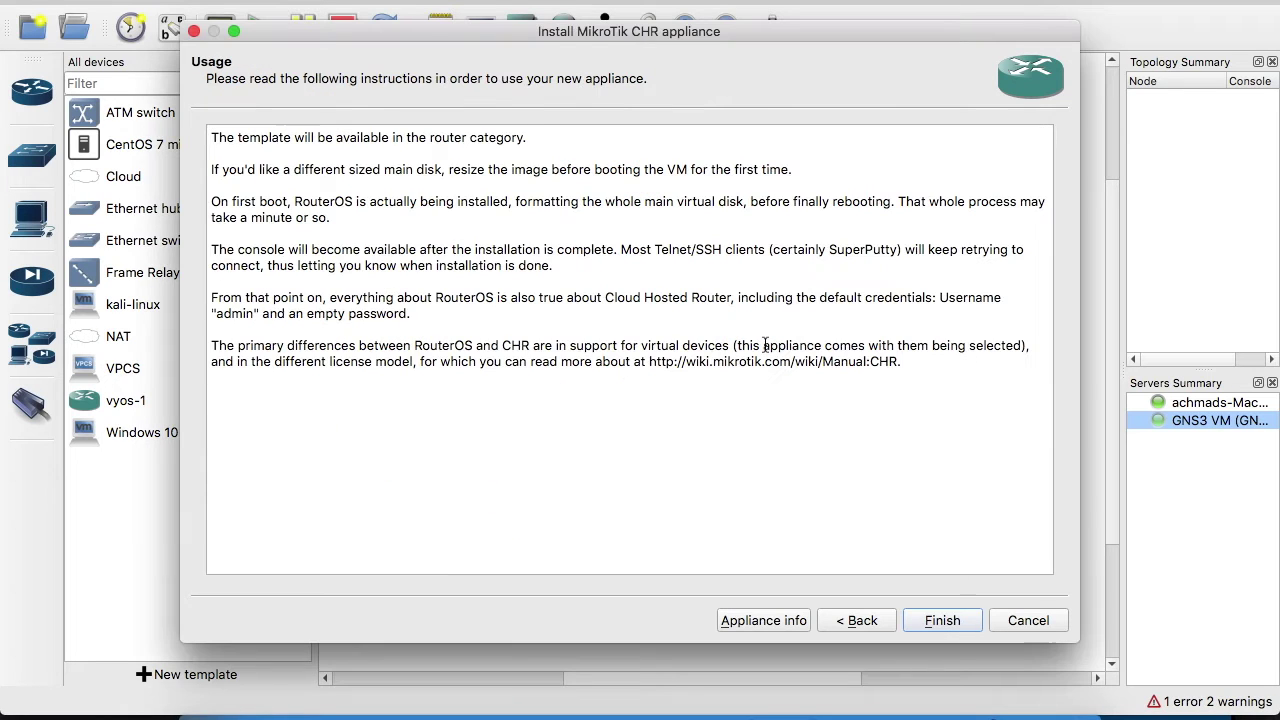
click(945, 621)
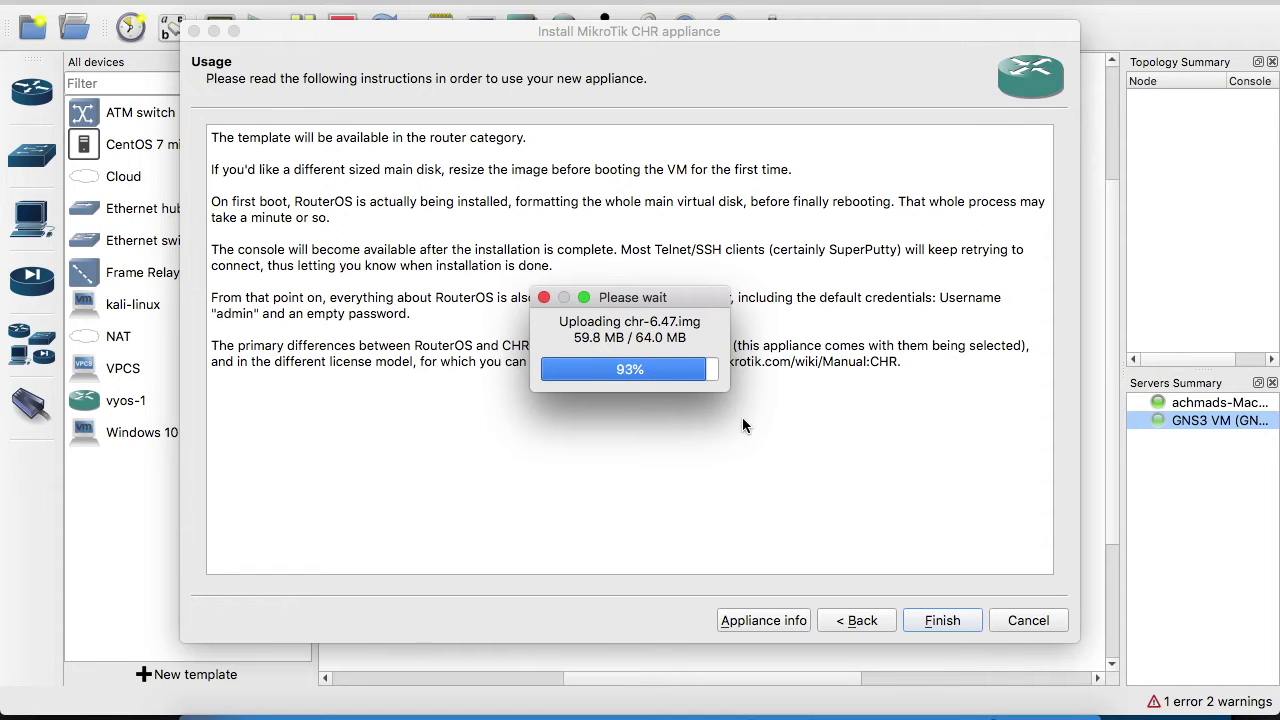
click(945, 622)
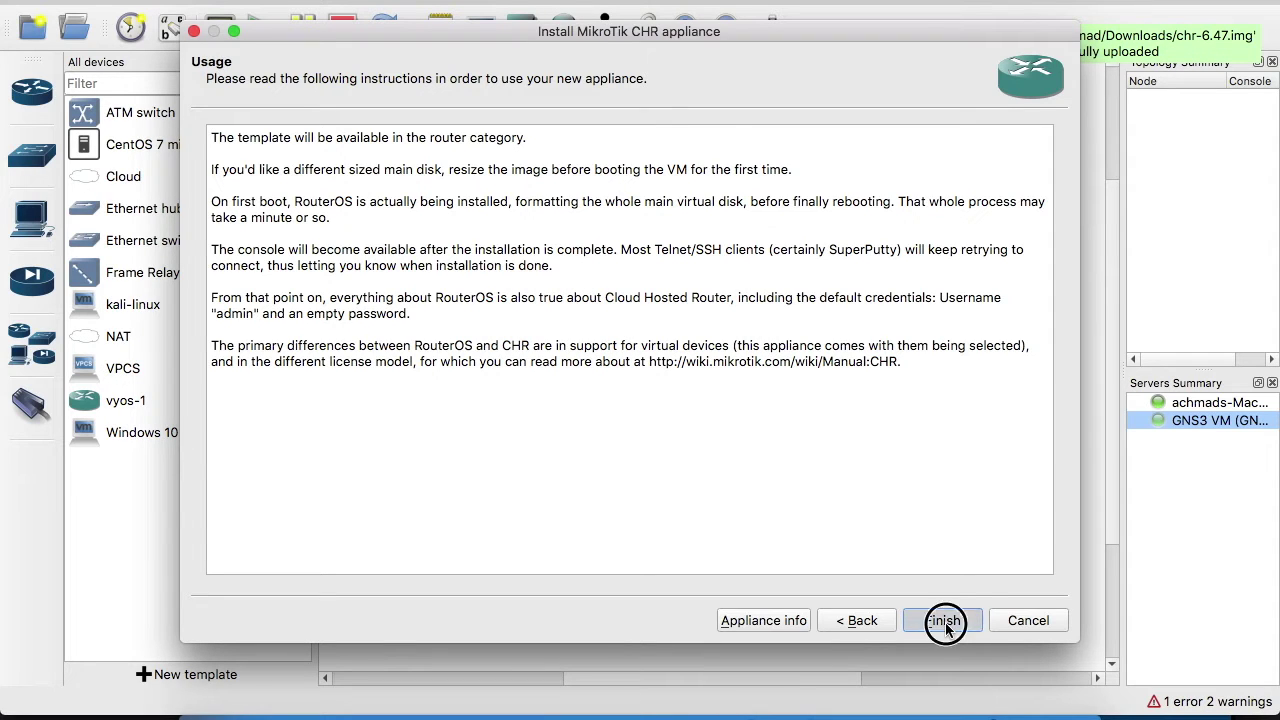
click(795, 373)
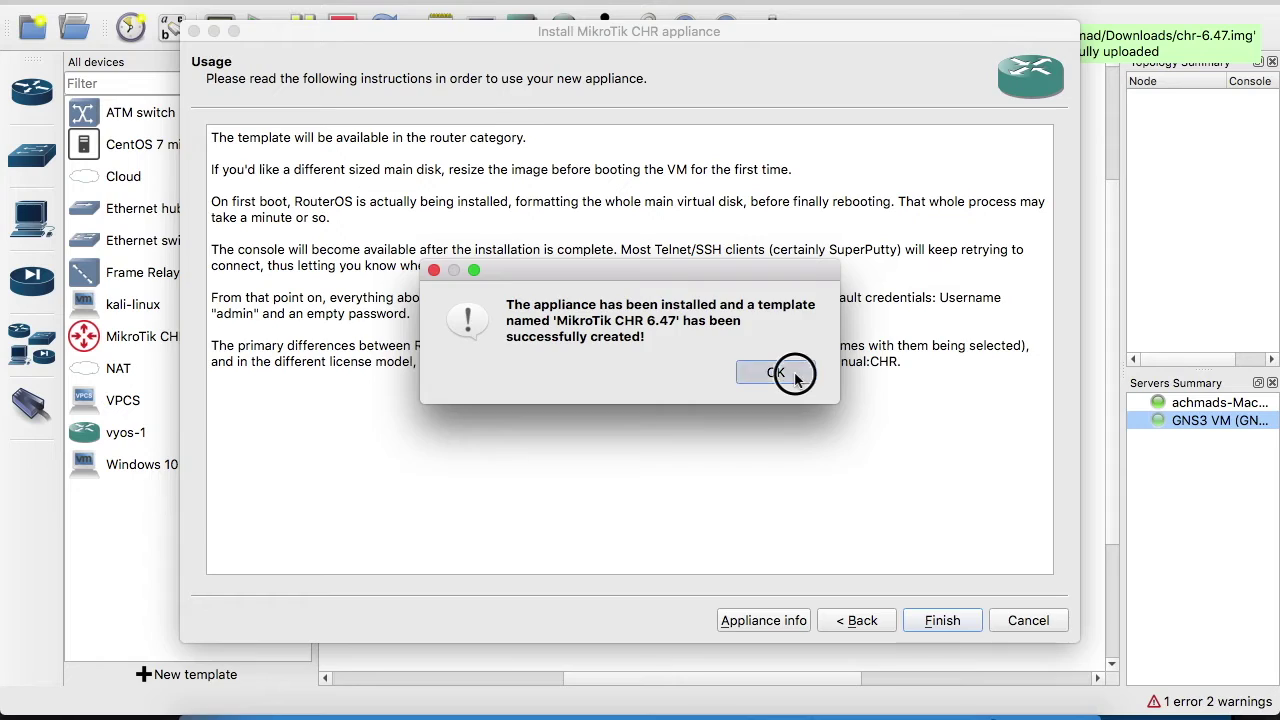
Place a MikroTik CHR 6.47 router near the centre of the canvas
click(148, 338)
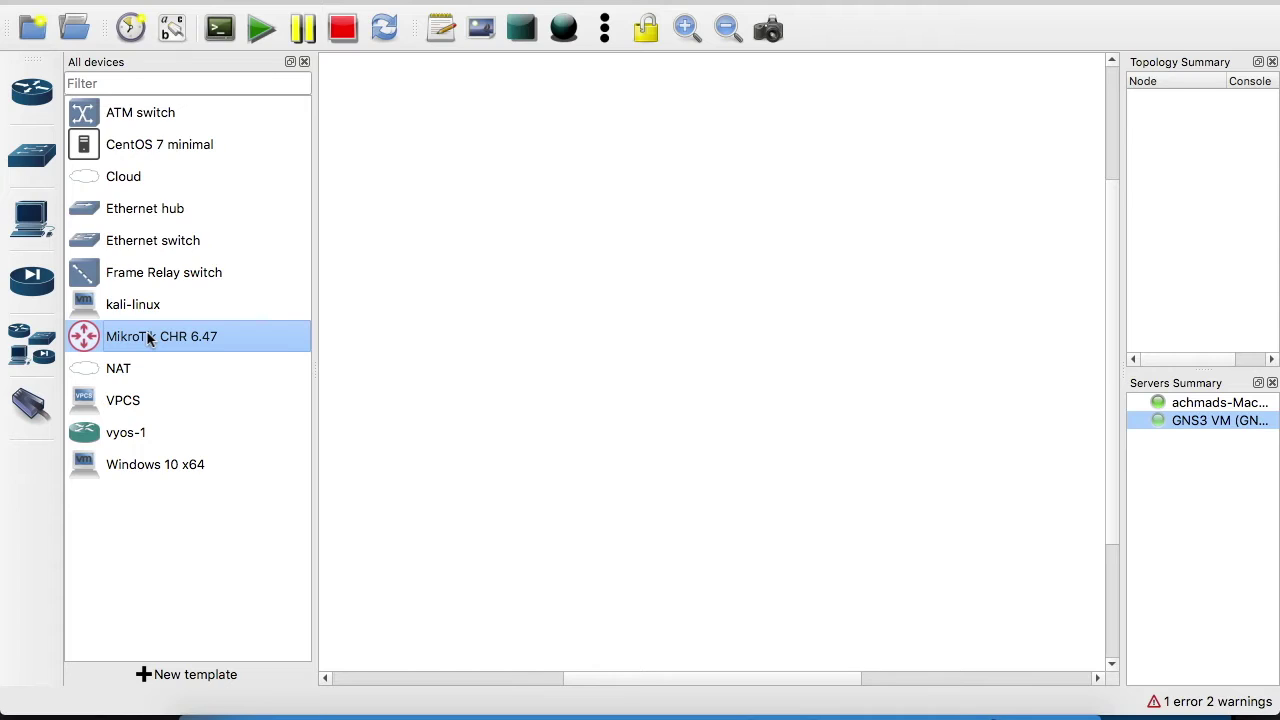
drag(148, 338, 697, 318)
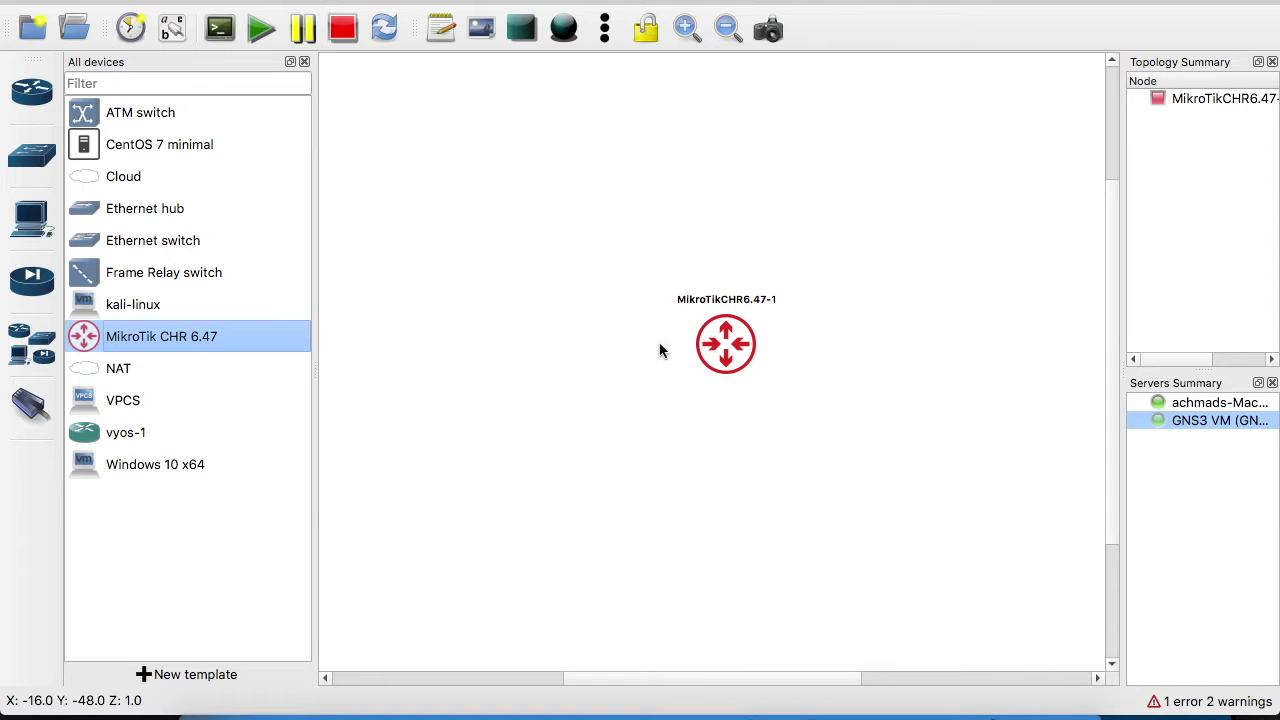
drag(729, 358, 690, 342)
Name the router RO.1 and give it 5 network adapters
right_click(683, 335)
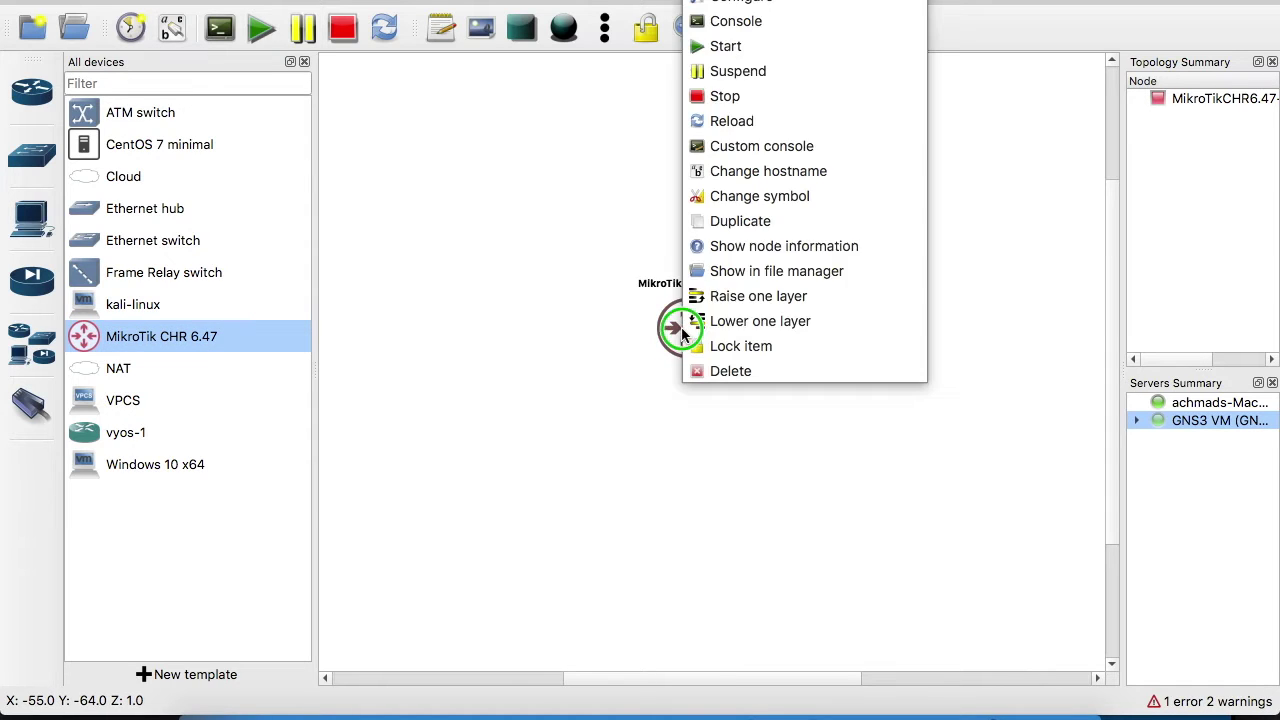
click(712, 5)
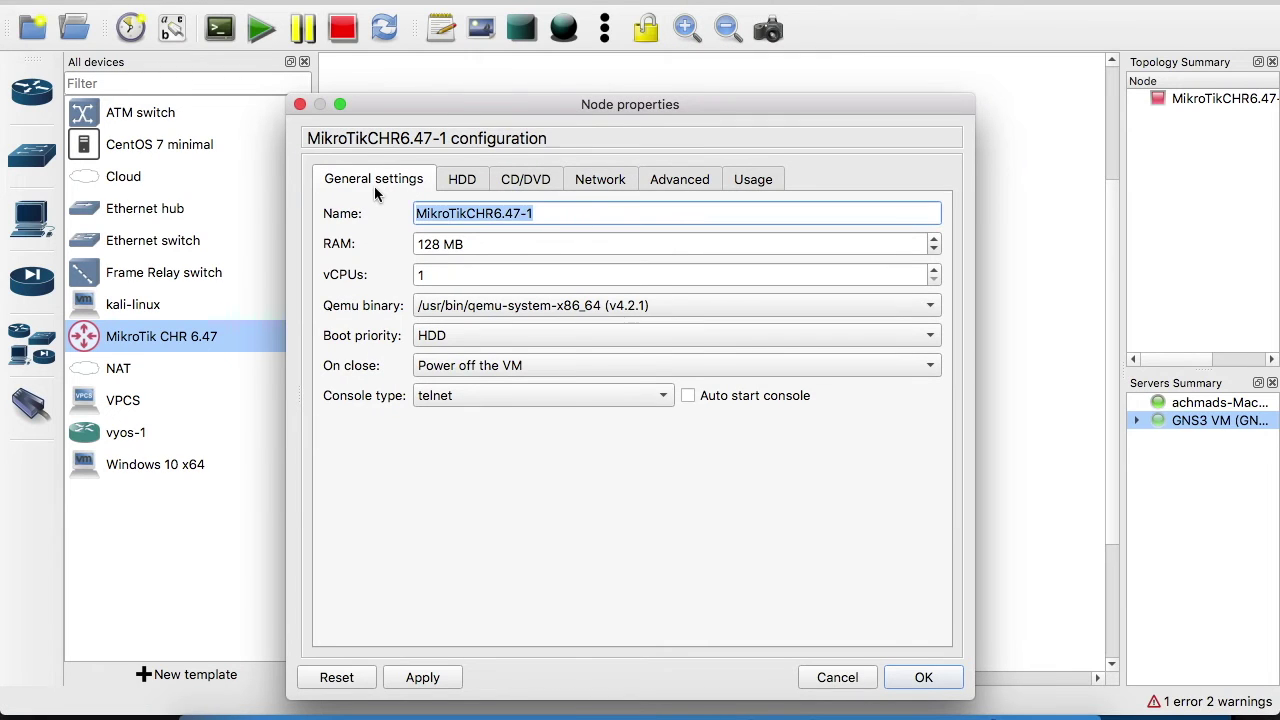
text(RO.1)
click(612, 179)
double_click(583, 220)
text(5)
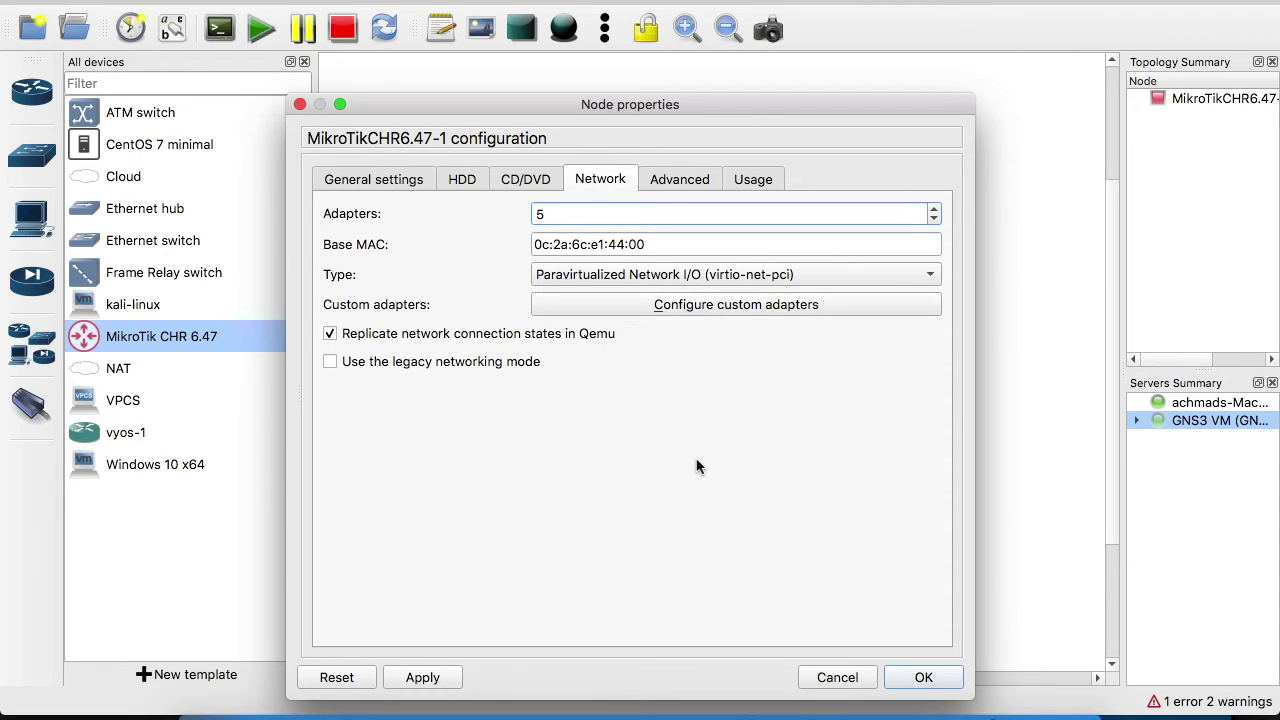
click(921, 677)
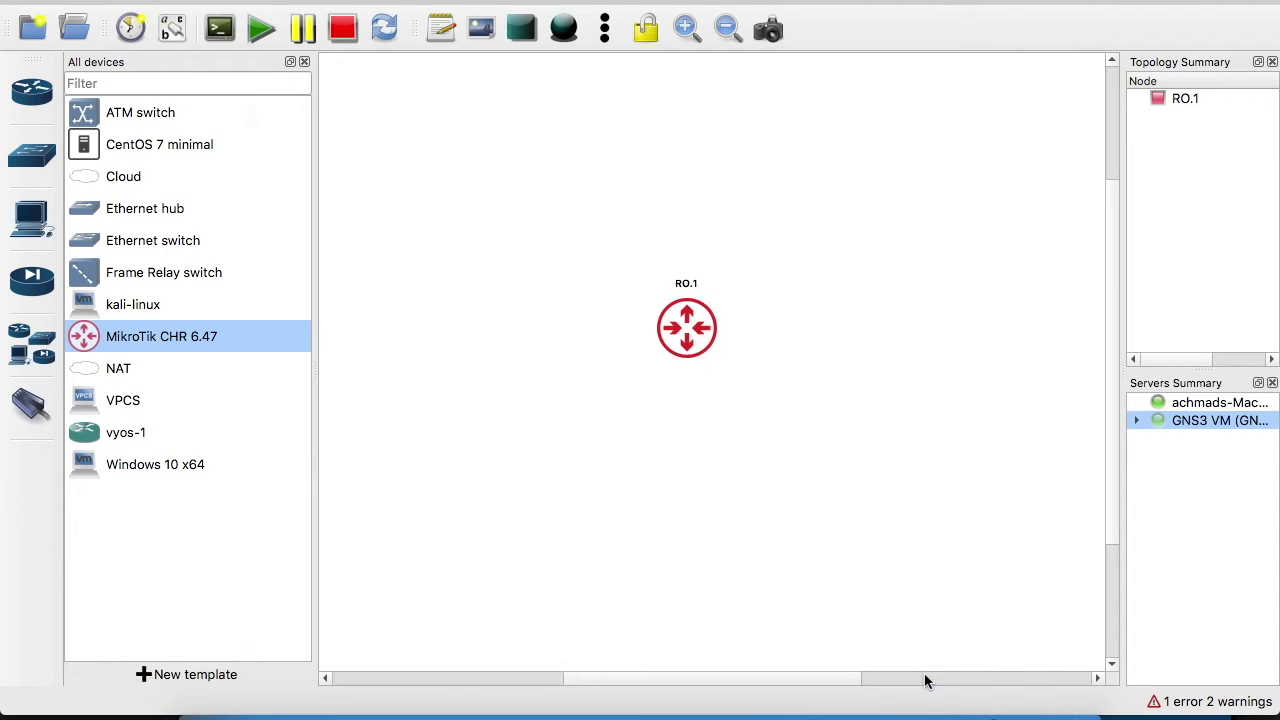
Start RO.1 and confirm it is listed as running under the GNS3 VM server
right_click(681, 329)
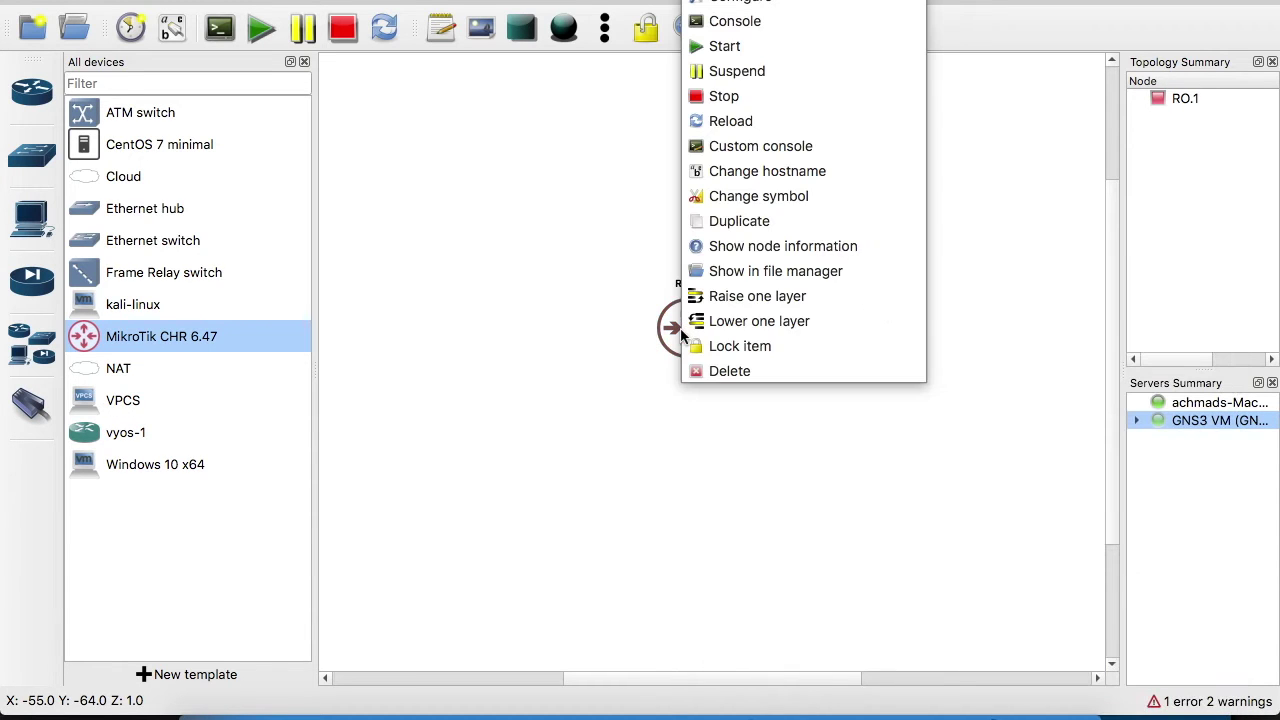
click(730, 46)
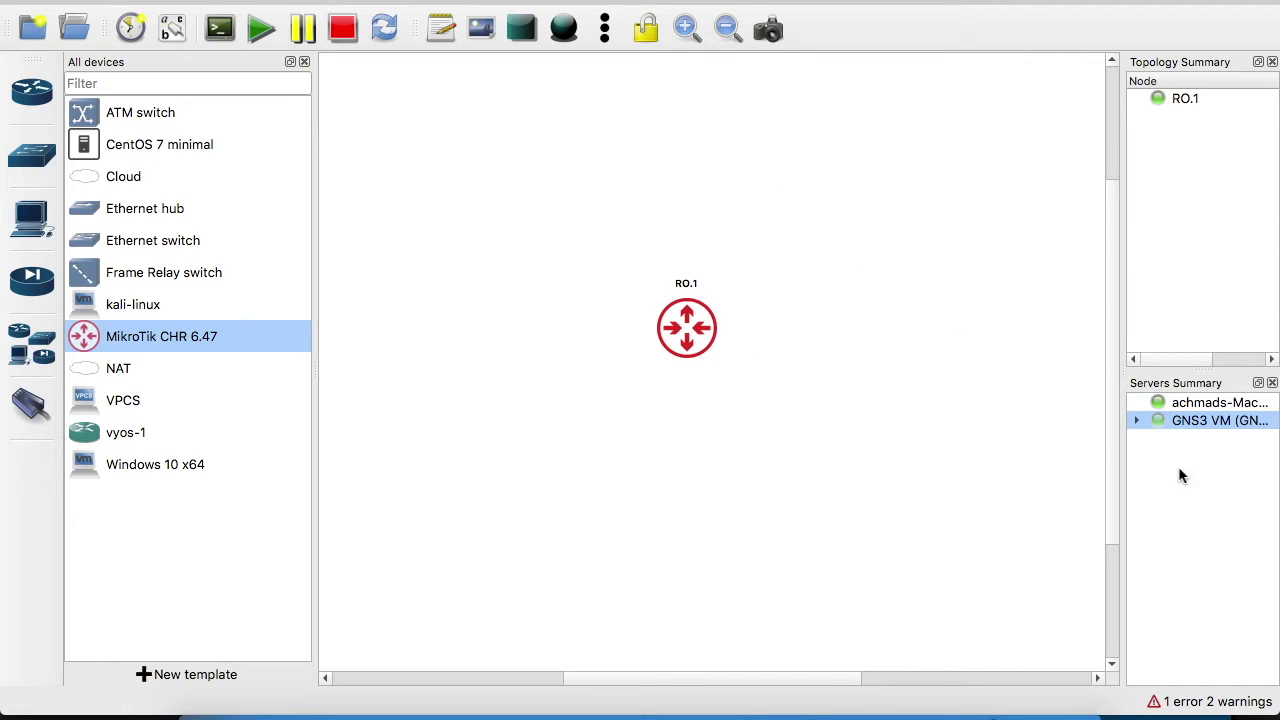
click(1137, 421)
click(1191, 437)
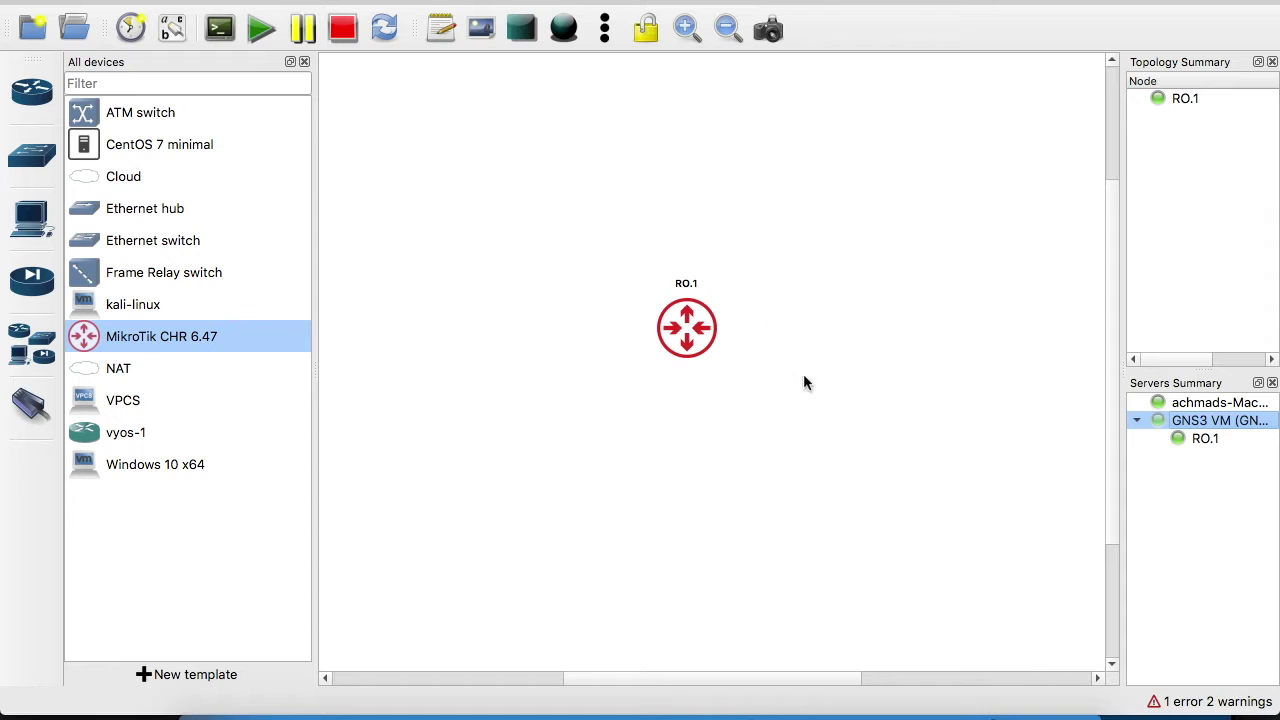
Open RO.1's telnet console, close leftover tabs, and log in as admin past the license prompt
double_click(683, 337)
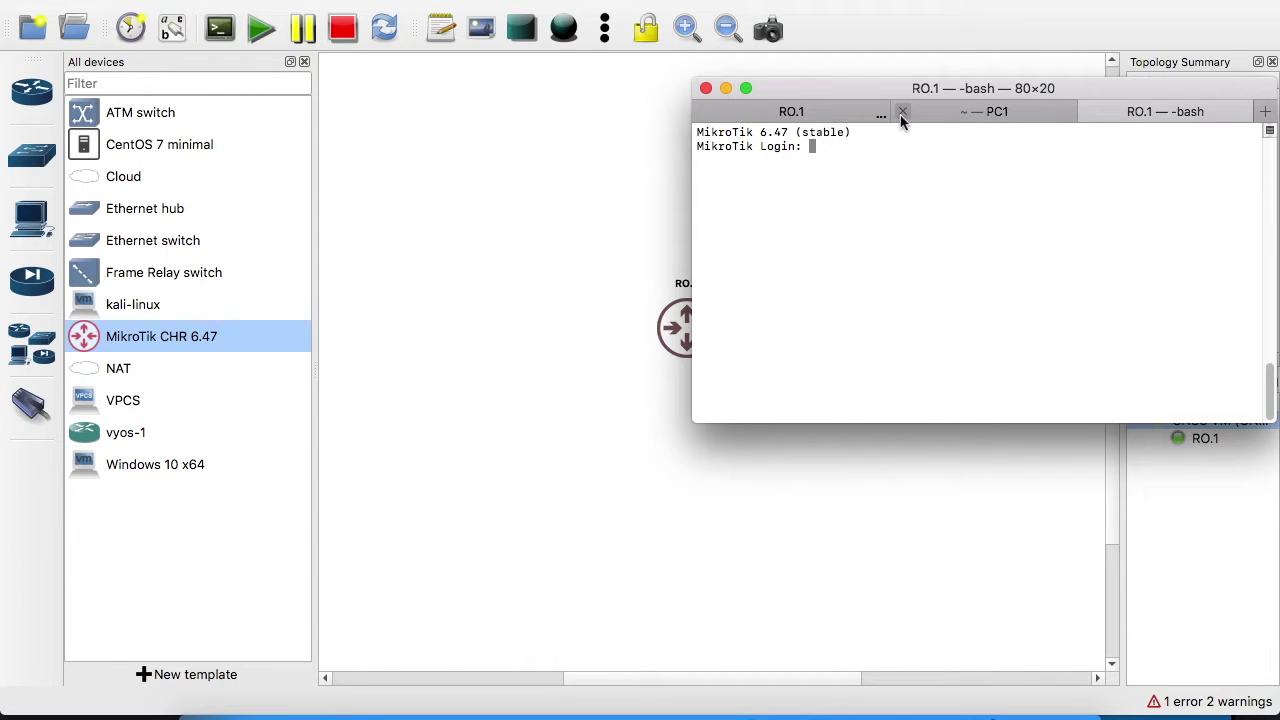
click(902, 113)
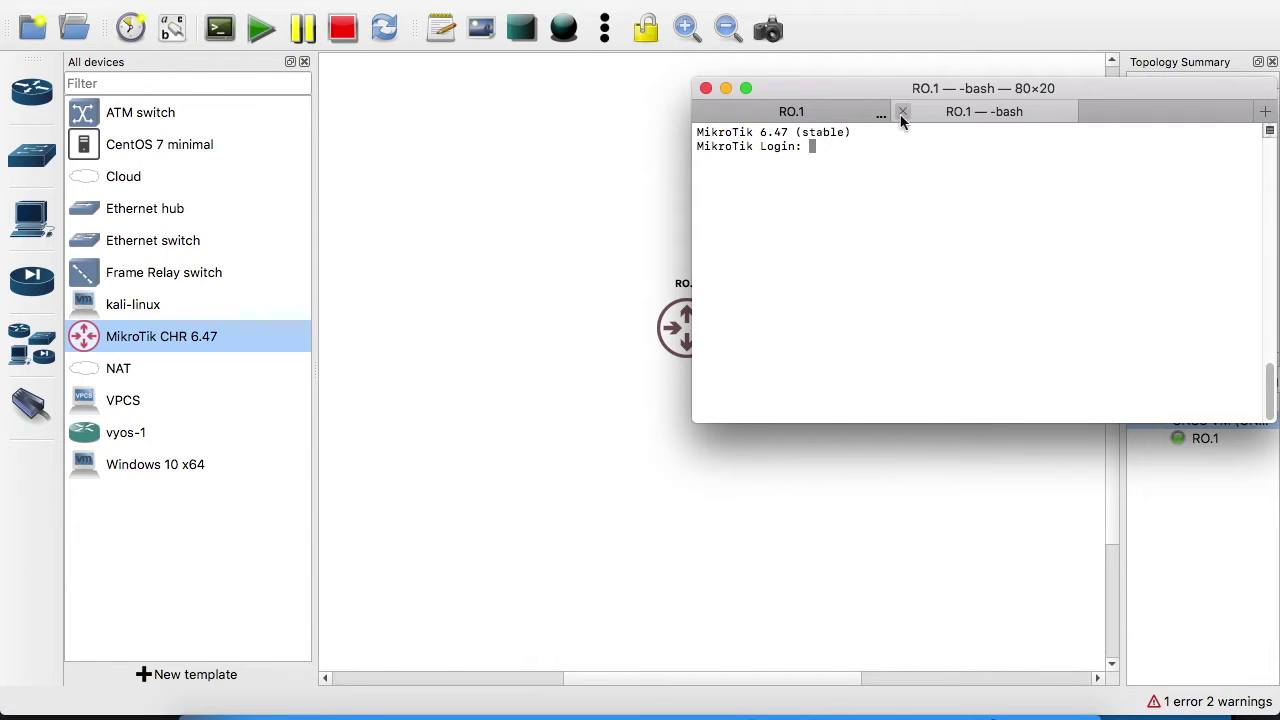
click(702, 112)
text(admin)
key(Return)
key(Return)
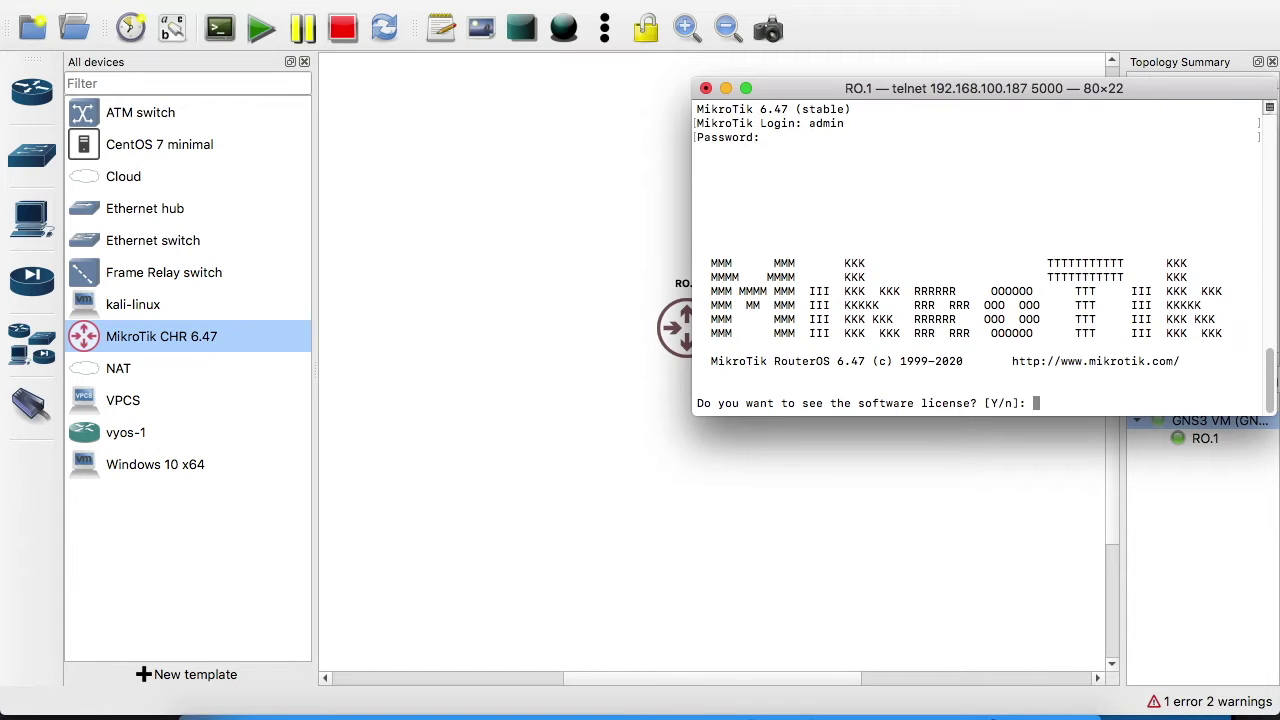
key(Return)
key(Return)
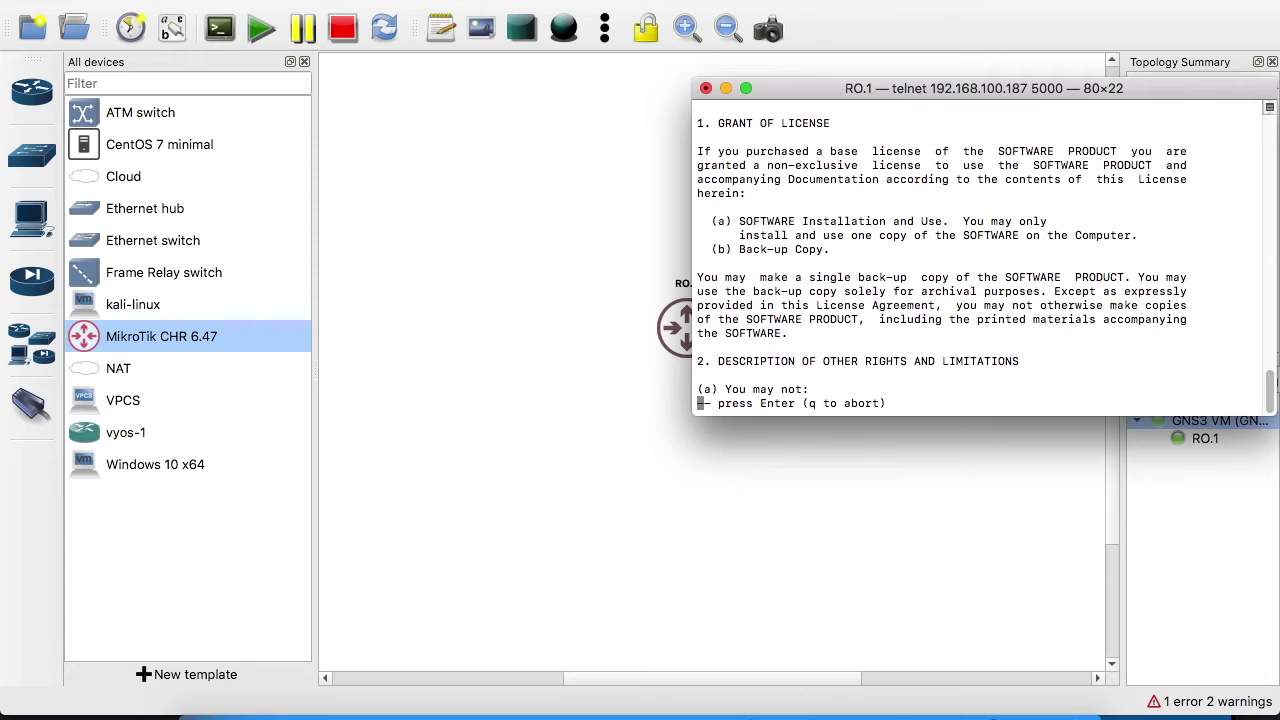
key(q)
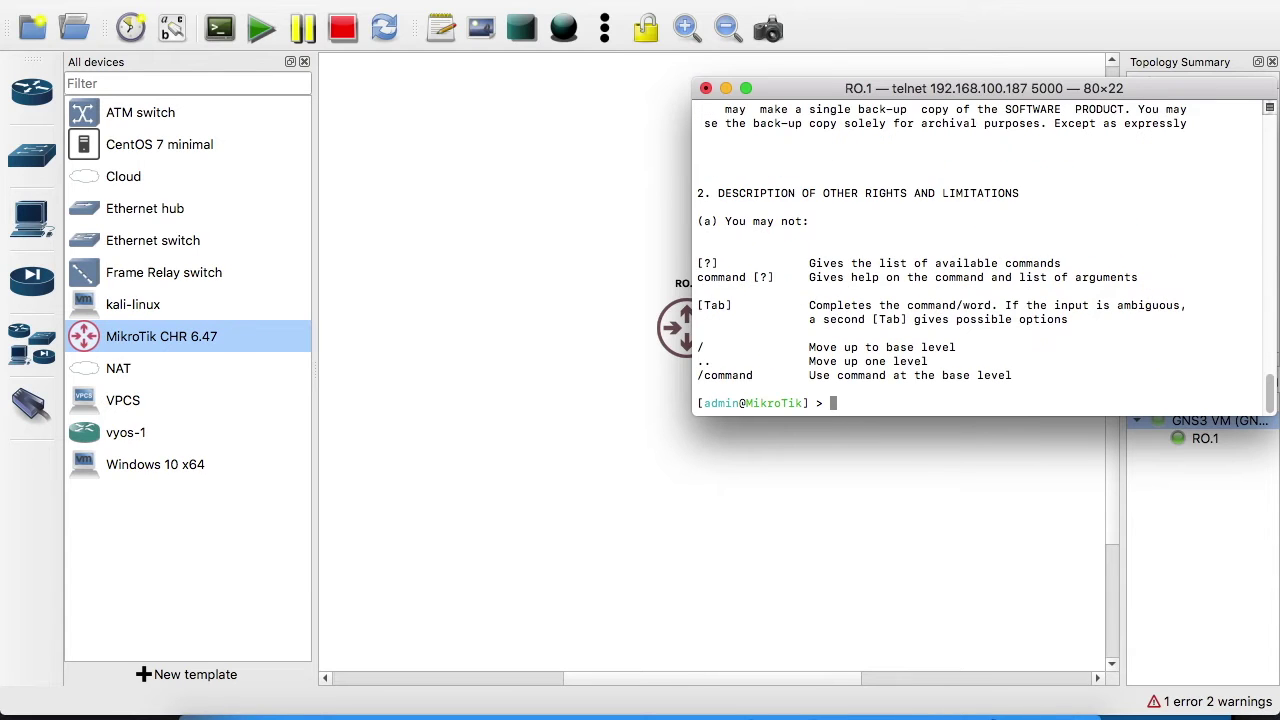
Run 'ip address print' to confirm no addresses, then close the console
text(ip address pr)
key(Tab)
key(Return)
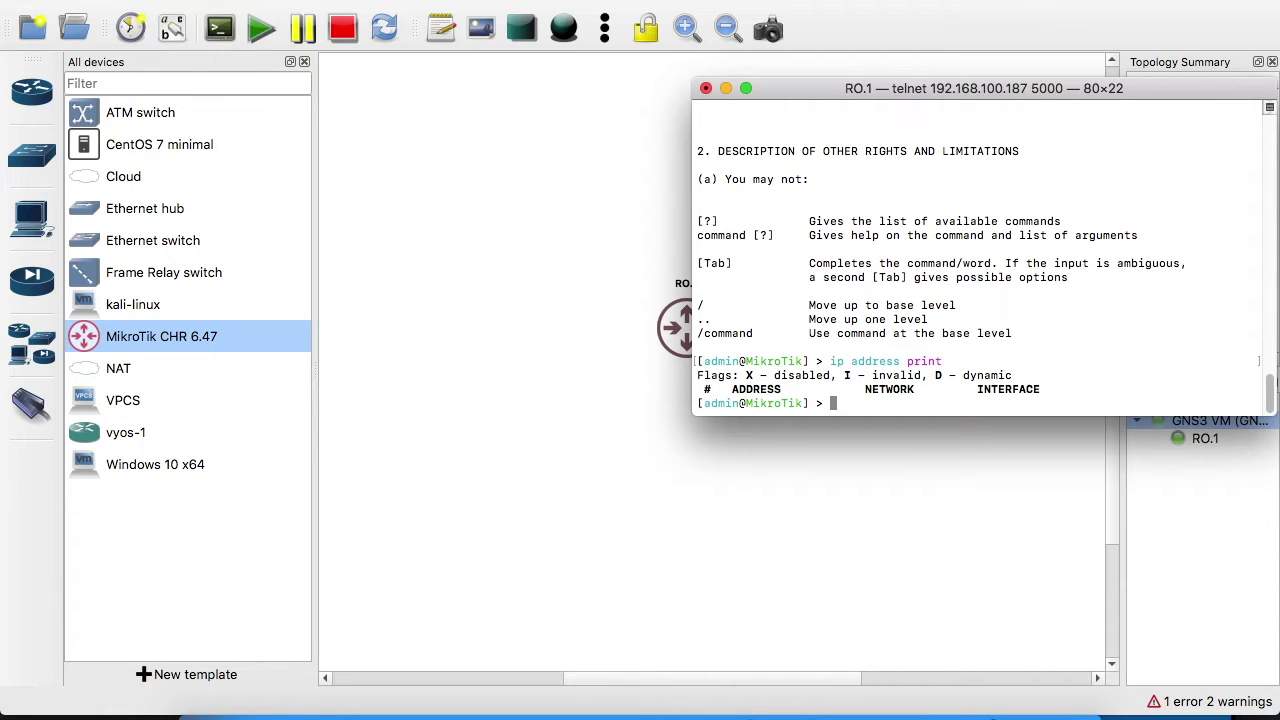
click(706, 89)
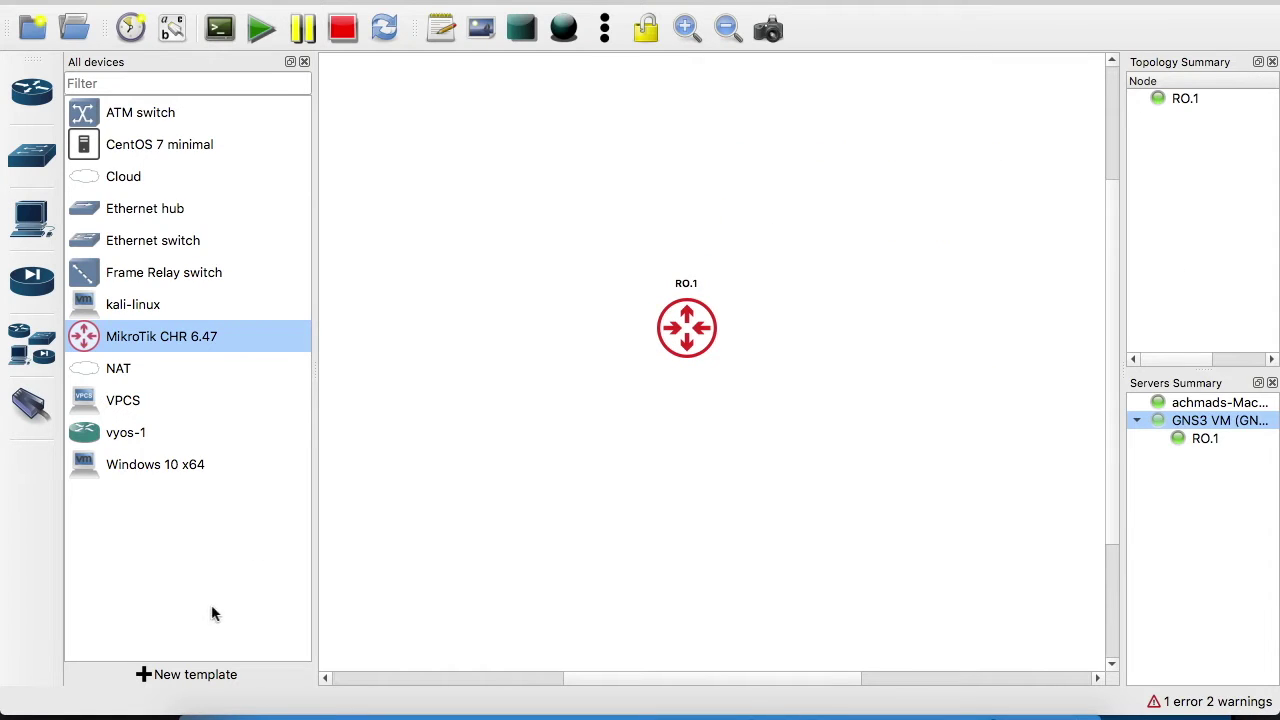
Browse the server's appliances filtered by 'clo', then go back and choose manual template creation
click(196, 675)
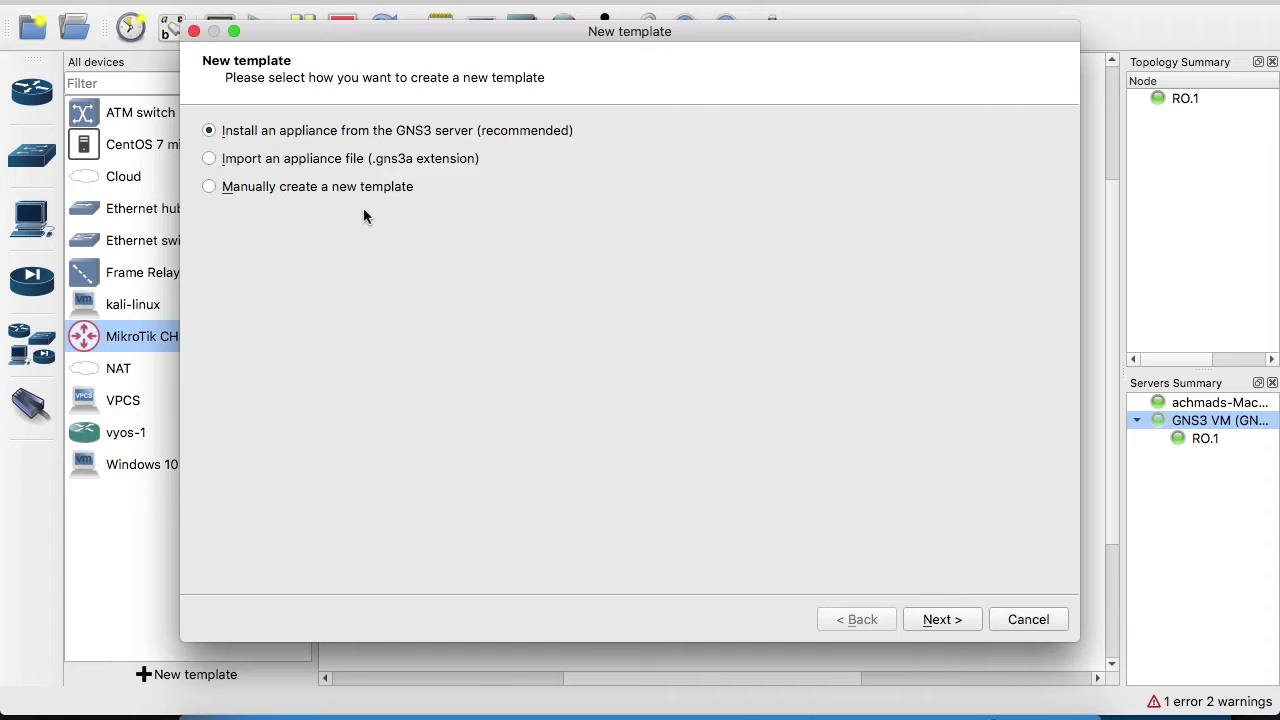
click(942, 620)
click(496, 133)
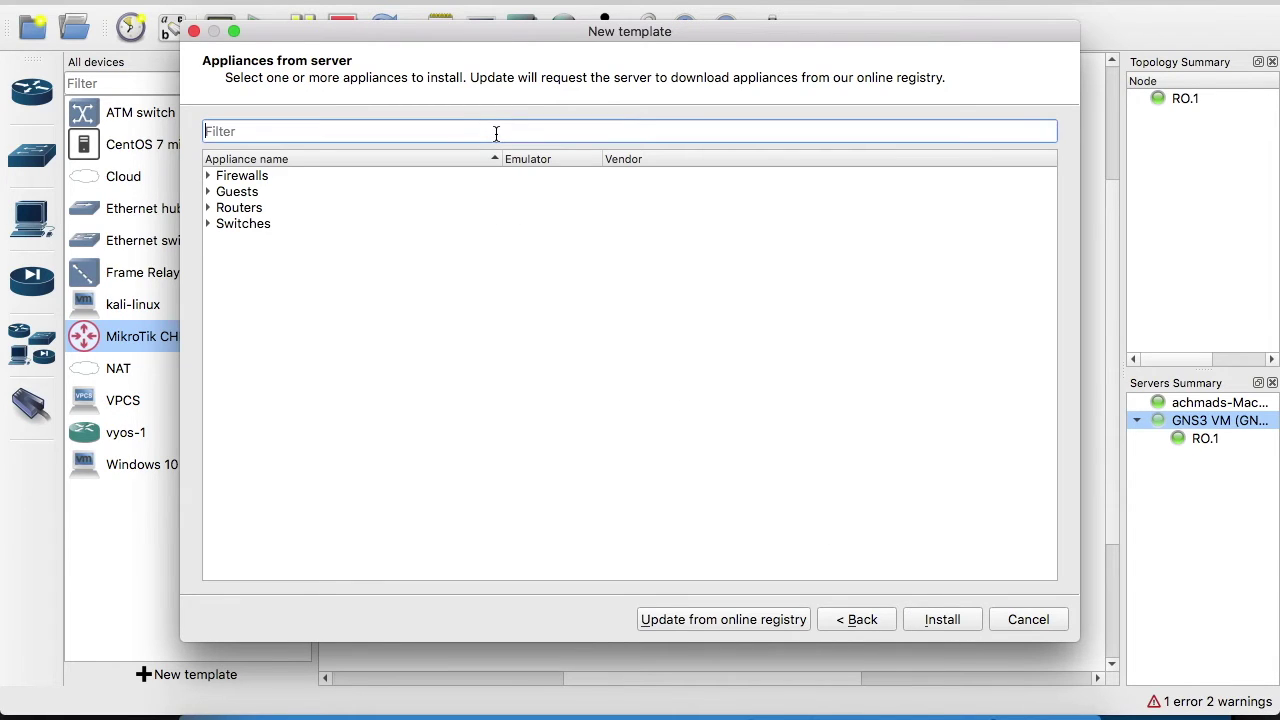
text(clo)
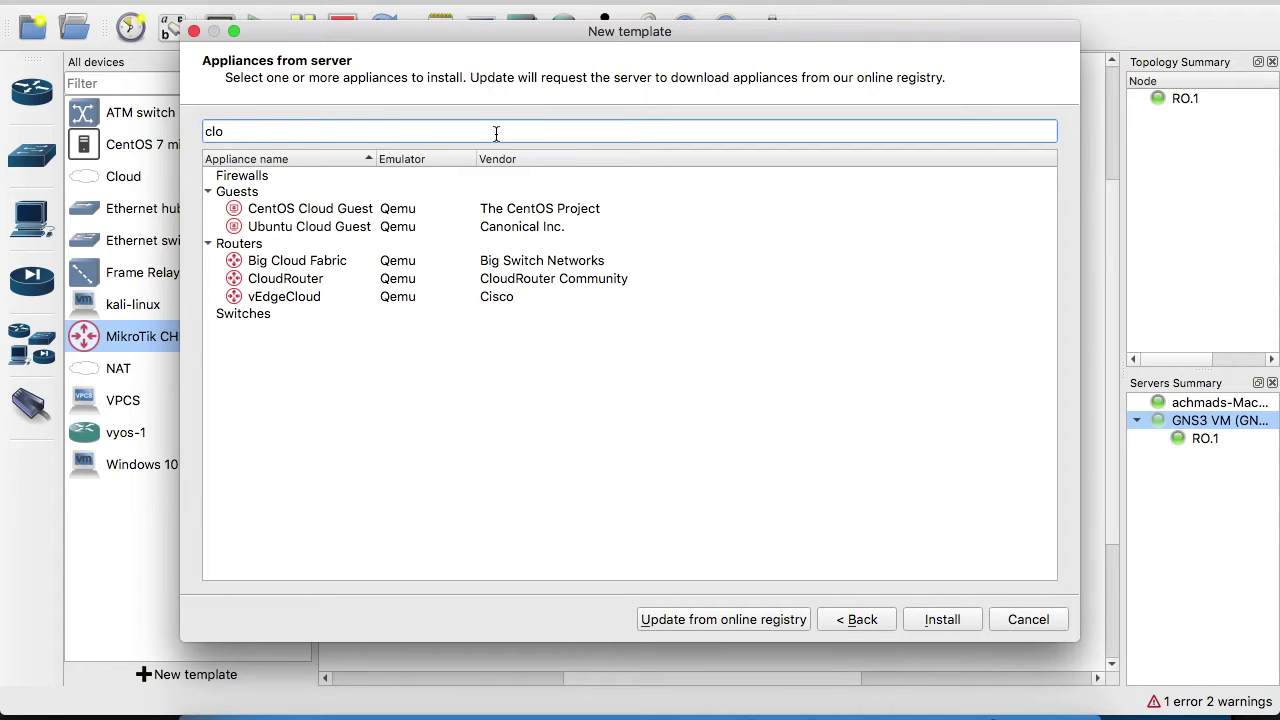
click(868, 619)
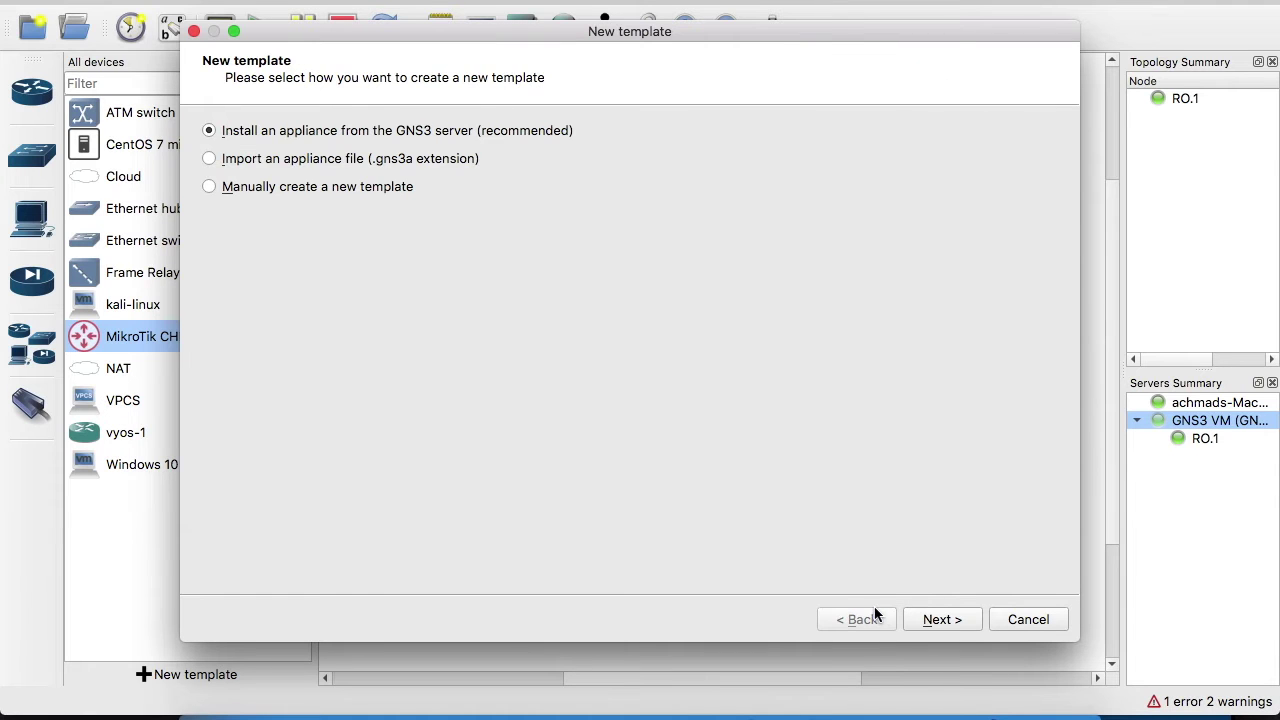
click(410, 190)
Look at VMware VM templates, cancel the new template, and exit Preferences without saving
click(941, 619)
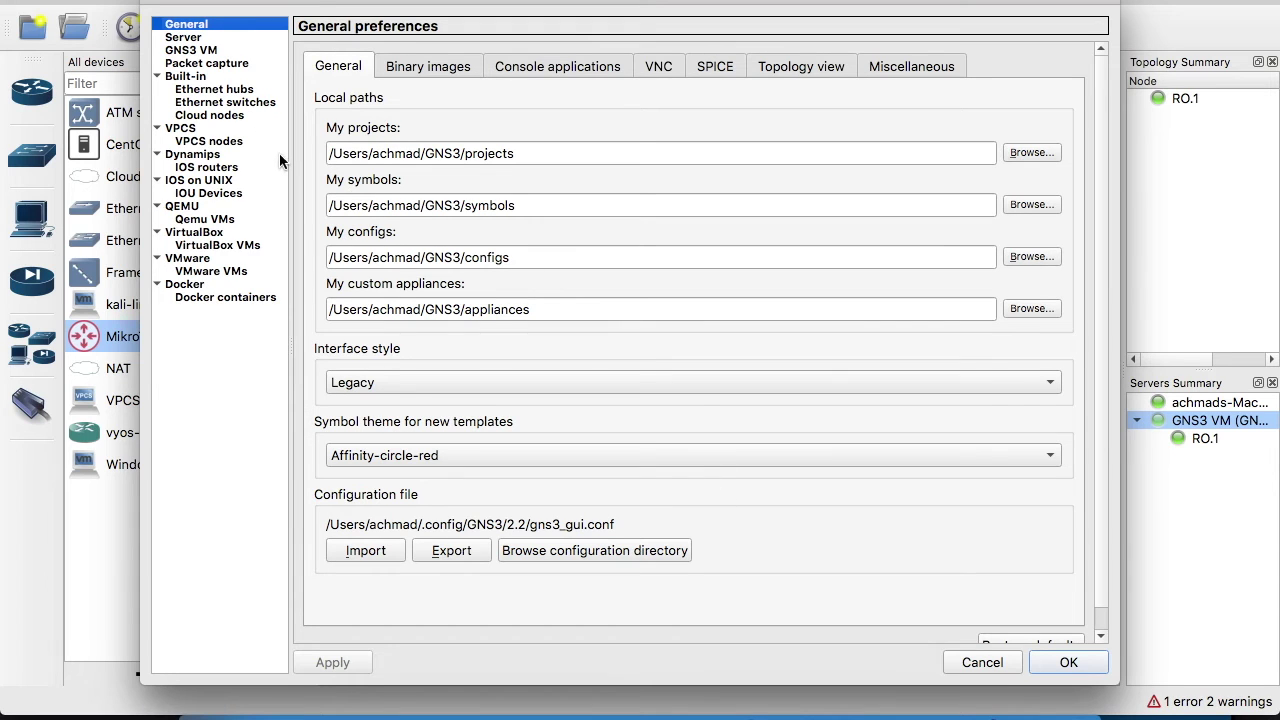
click(227, 271)
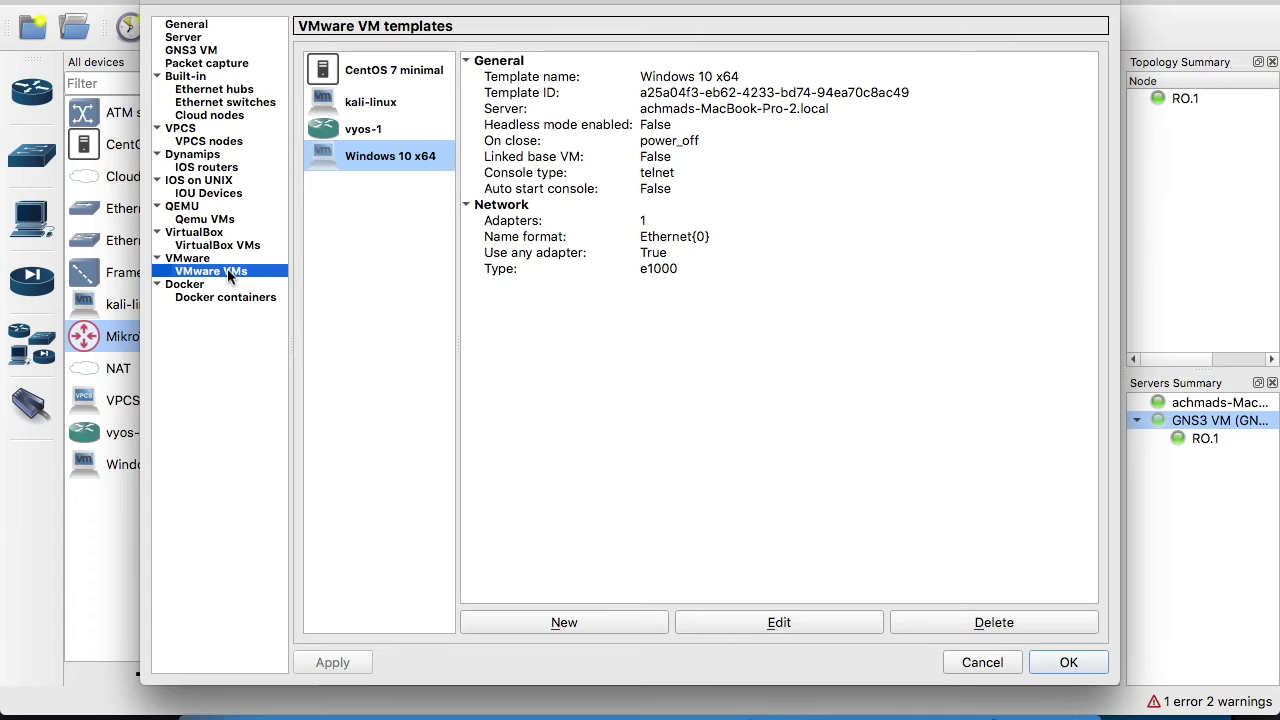
click(575, 621)
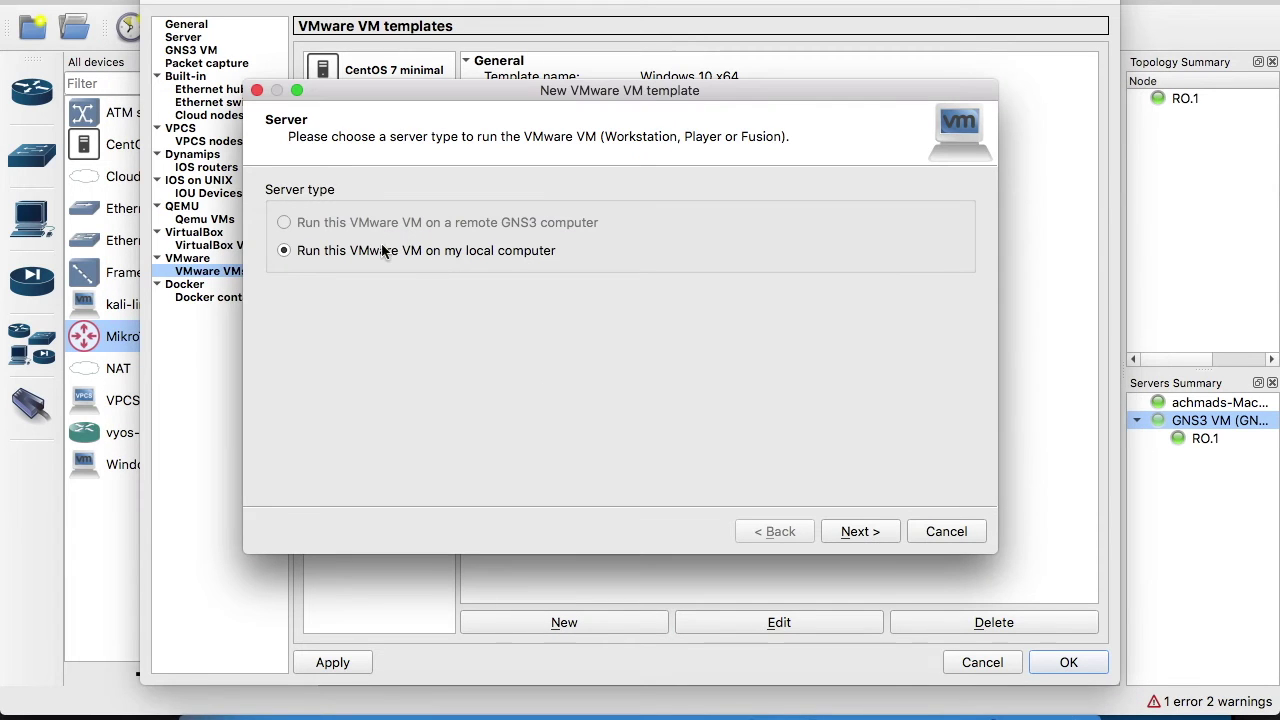
click(930, 531)
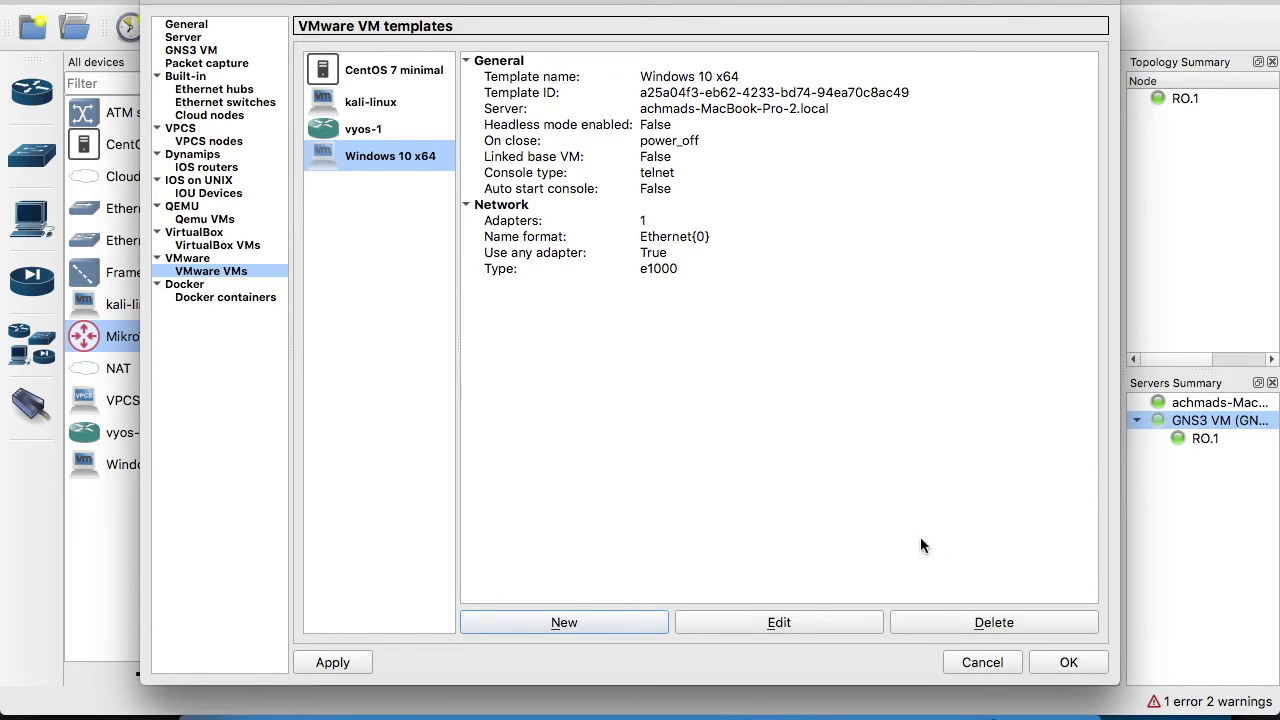
click(982, 662)
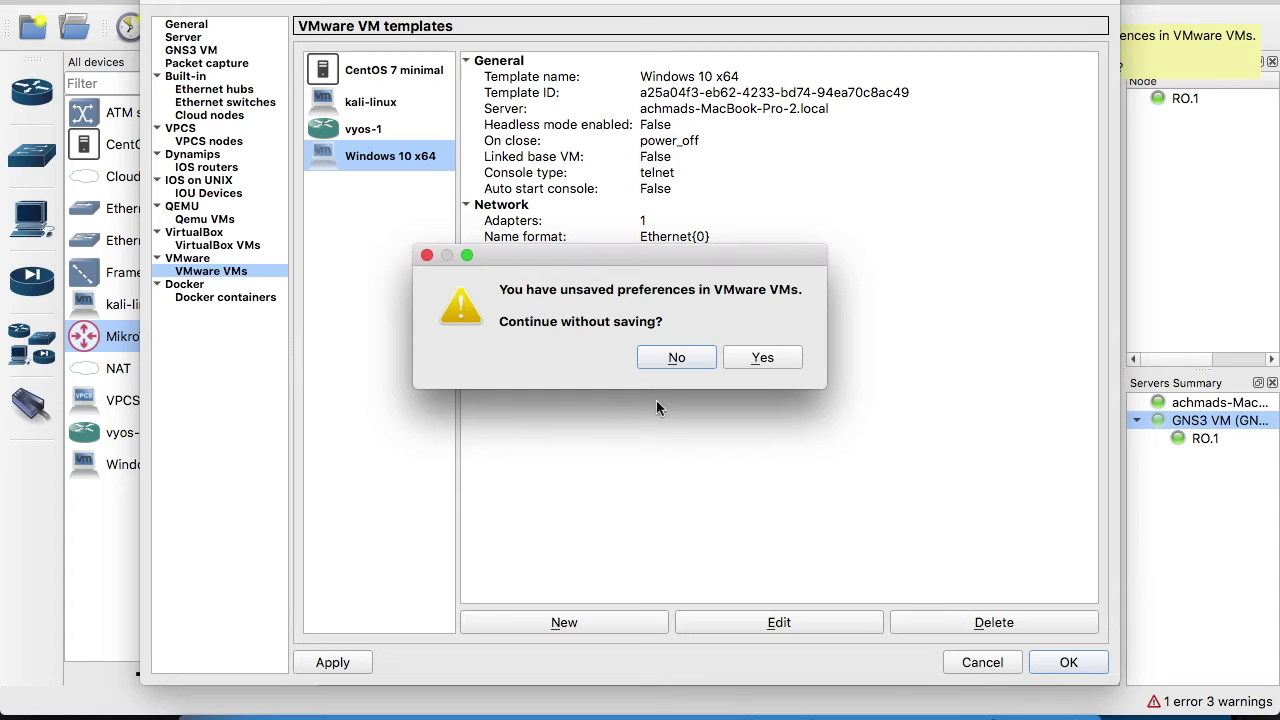
click(766, 357)
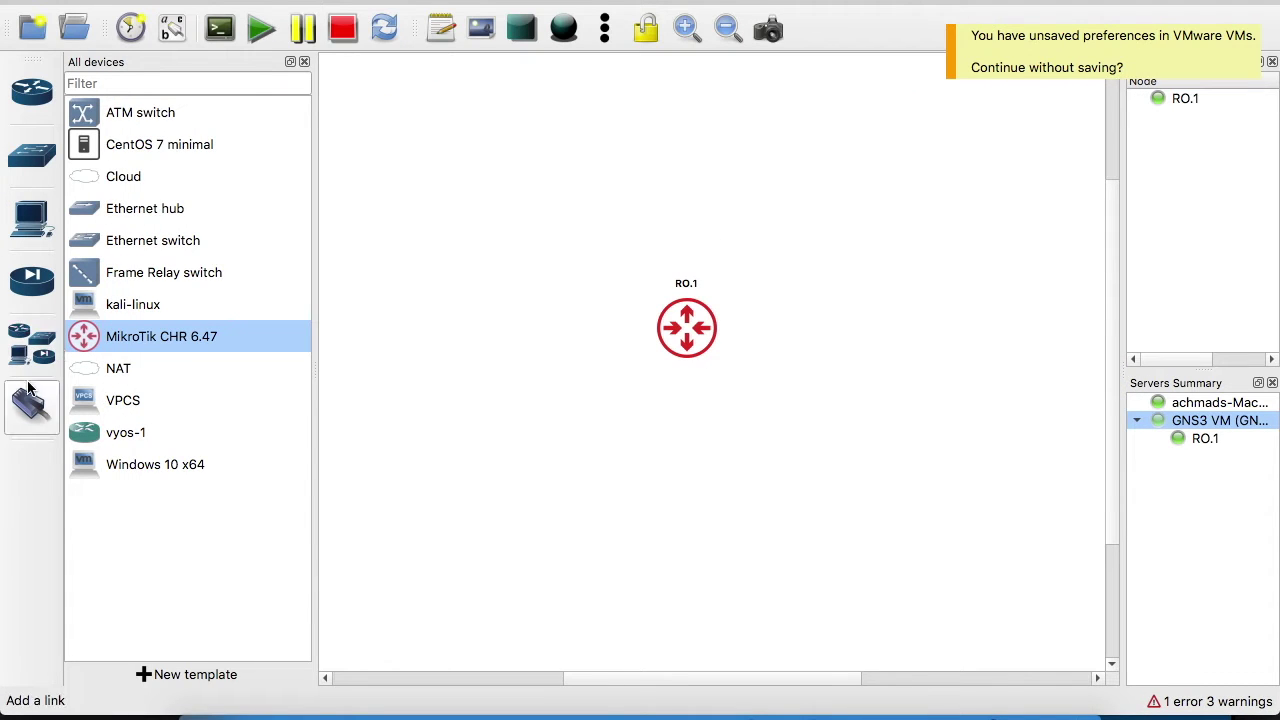
click(136, 183)
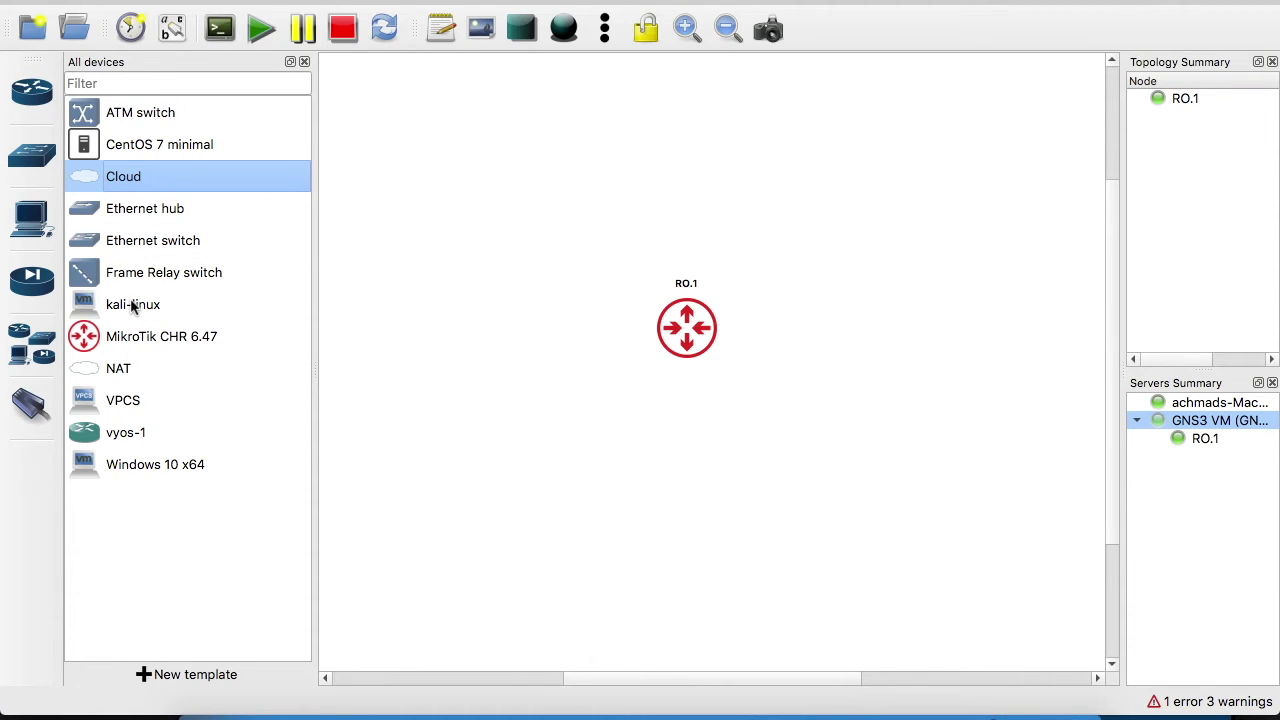
Add a Cloud node running on the GNS3 VM and position it above RO.1
click(120, 370)
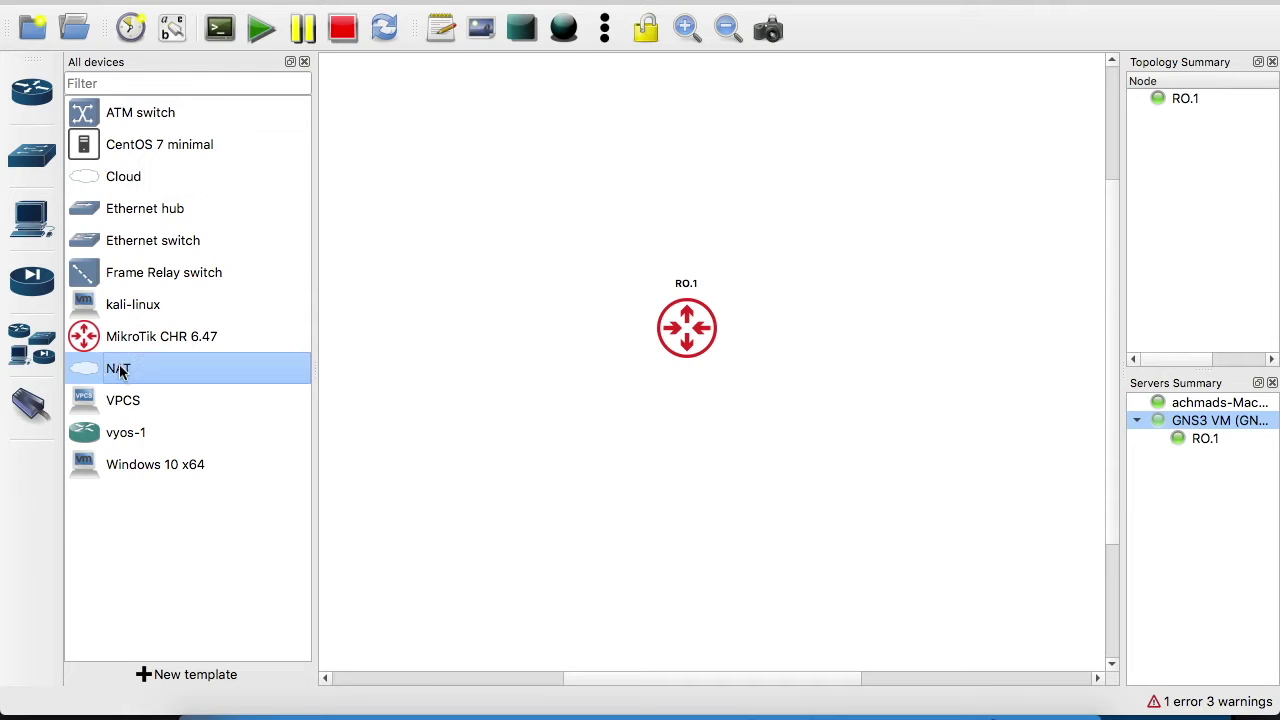
click(121, 177)
drag(121, 177, 535, 180)
click(590, 338)
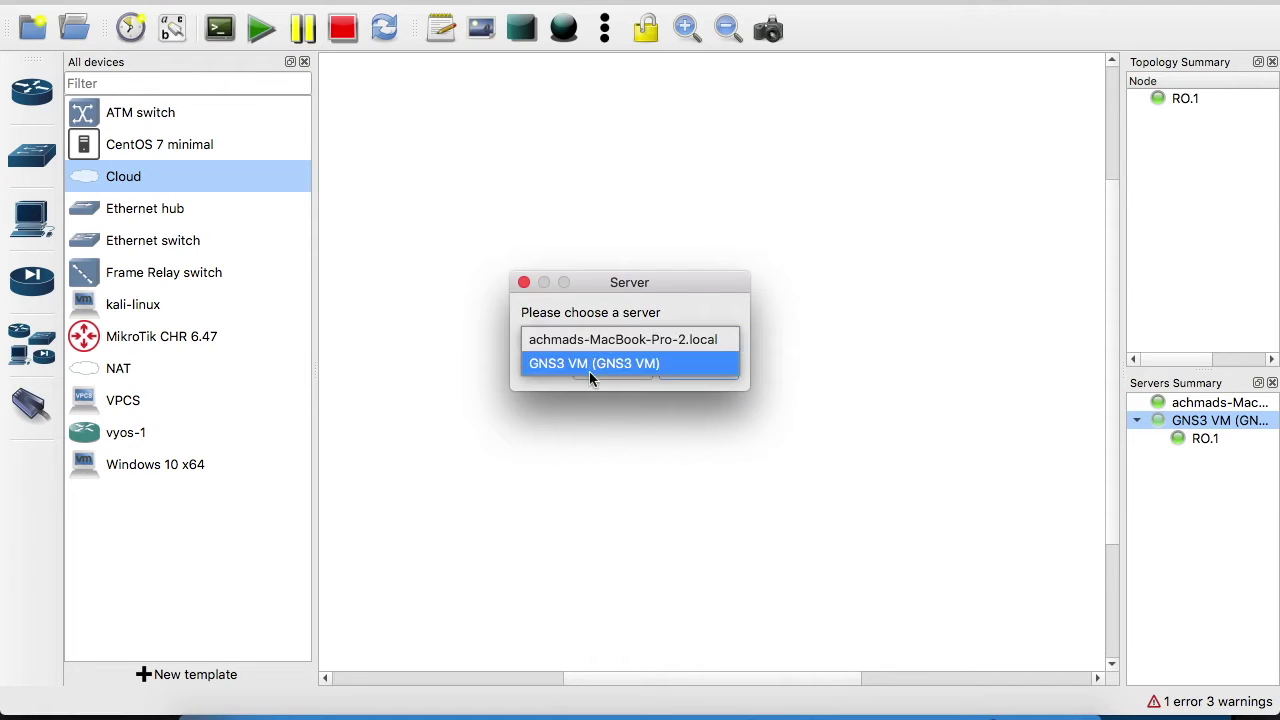
click(589, 367)
click(698, 368)
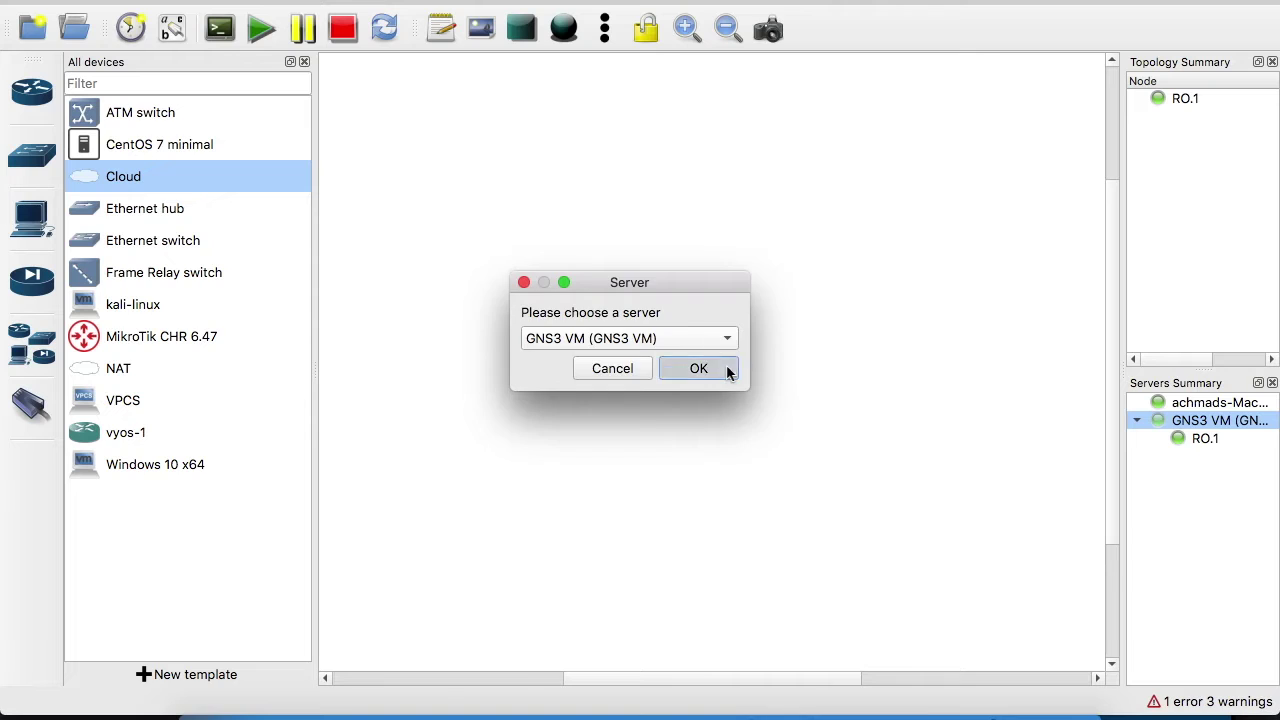
drag(609, 214, 690, 172)
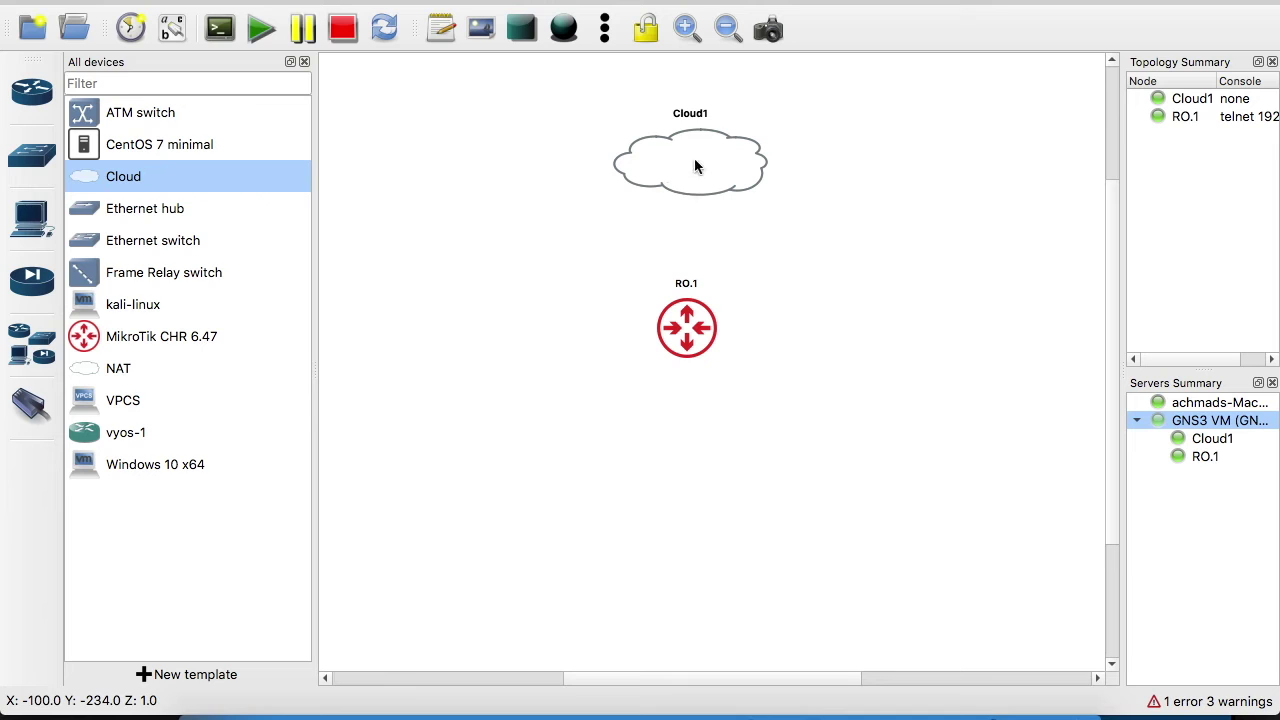
drag(697, 166, 689, 163)
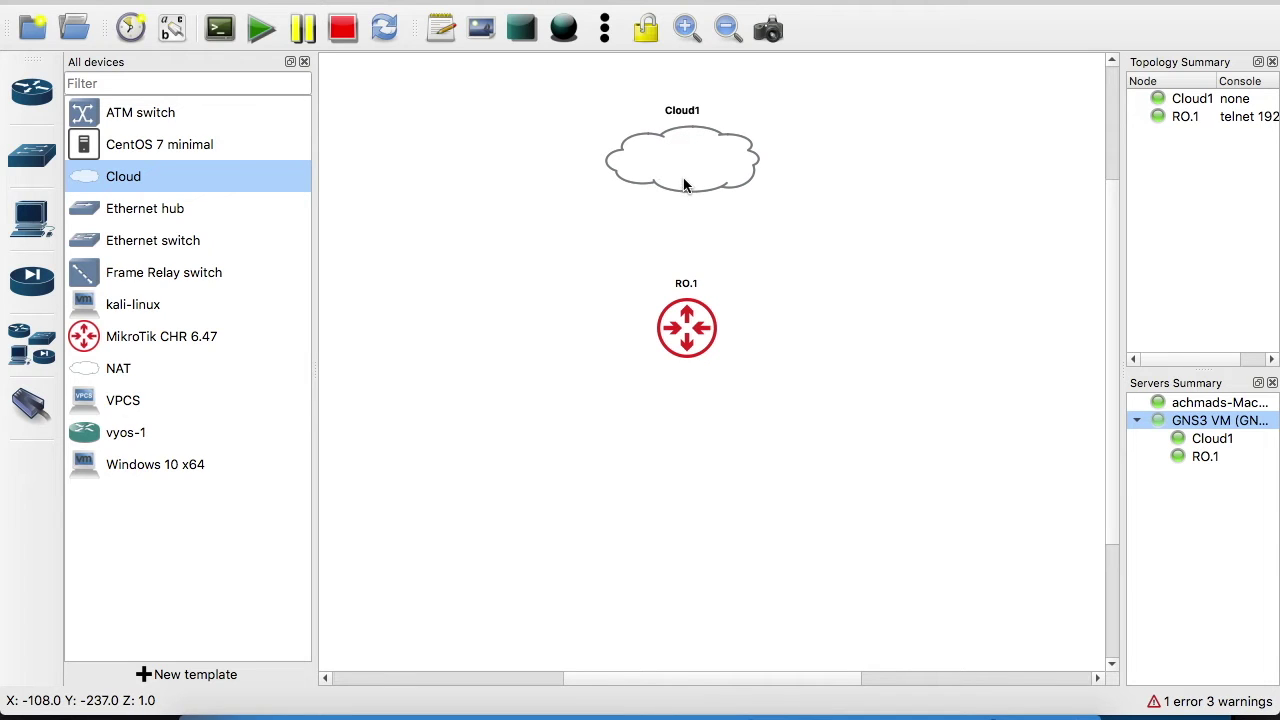
Delete eth1 from Cloud1's Ethernet interfaces, keeping only eth0
right_click(686, 178)
click(692, 181)
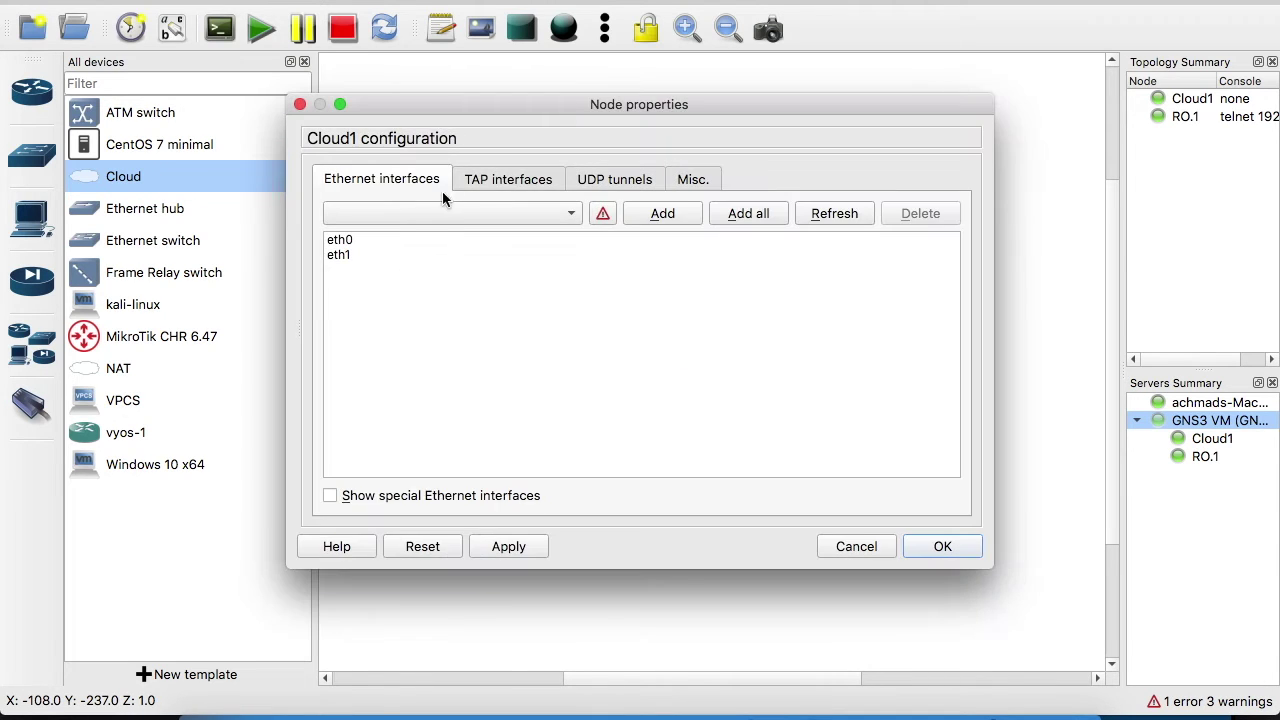
click(494, 182)
click(396, 180)
click(345, 256)
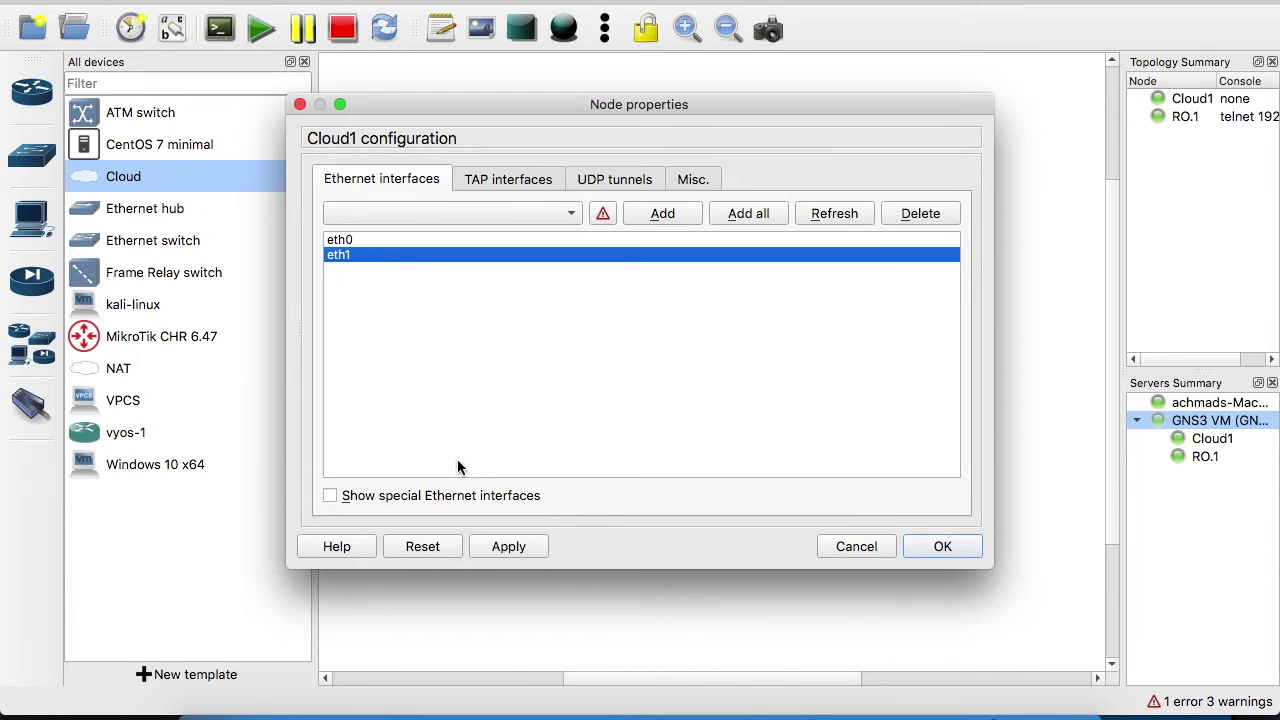
click(920, 214)
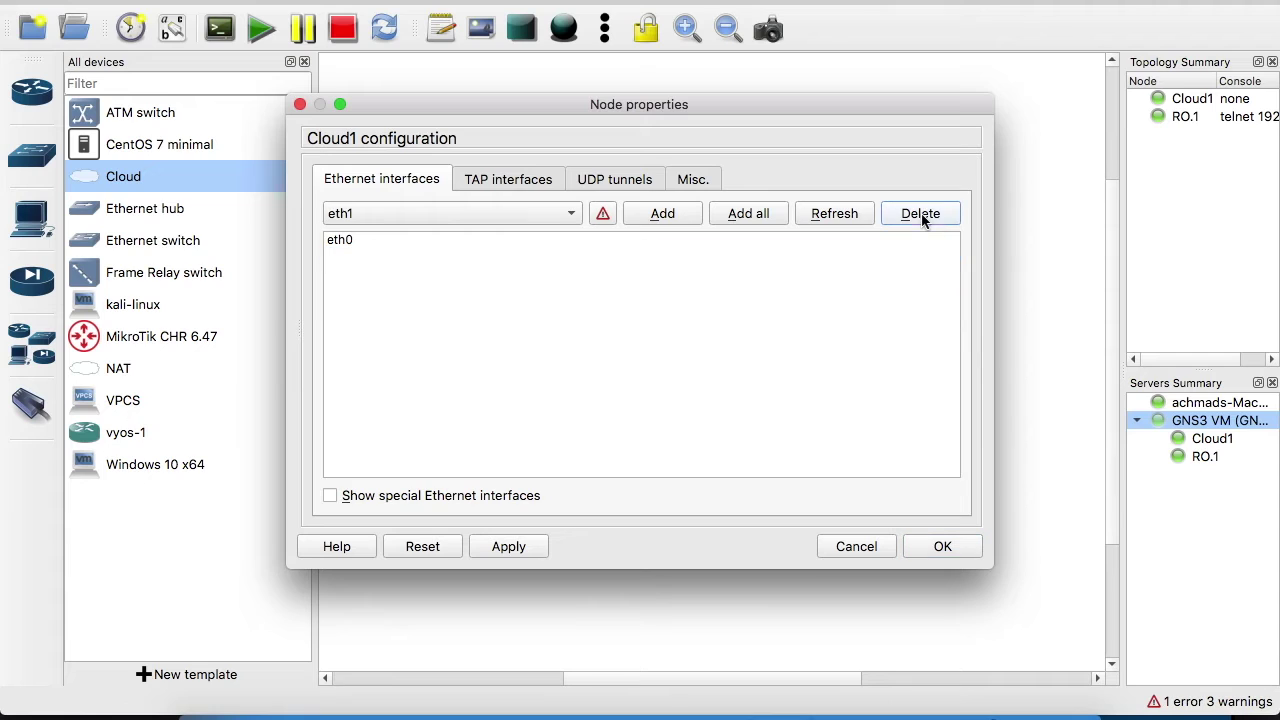
click(952, 548)
Recheck Cloud1's interfaces without changes and centre it directly above RO.1
drag(696, 170, 687, 165)
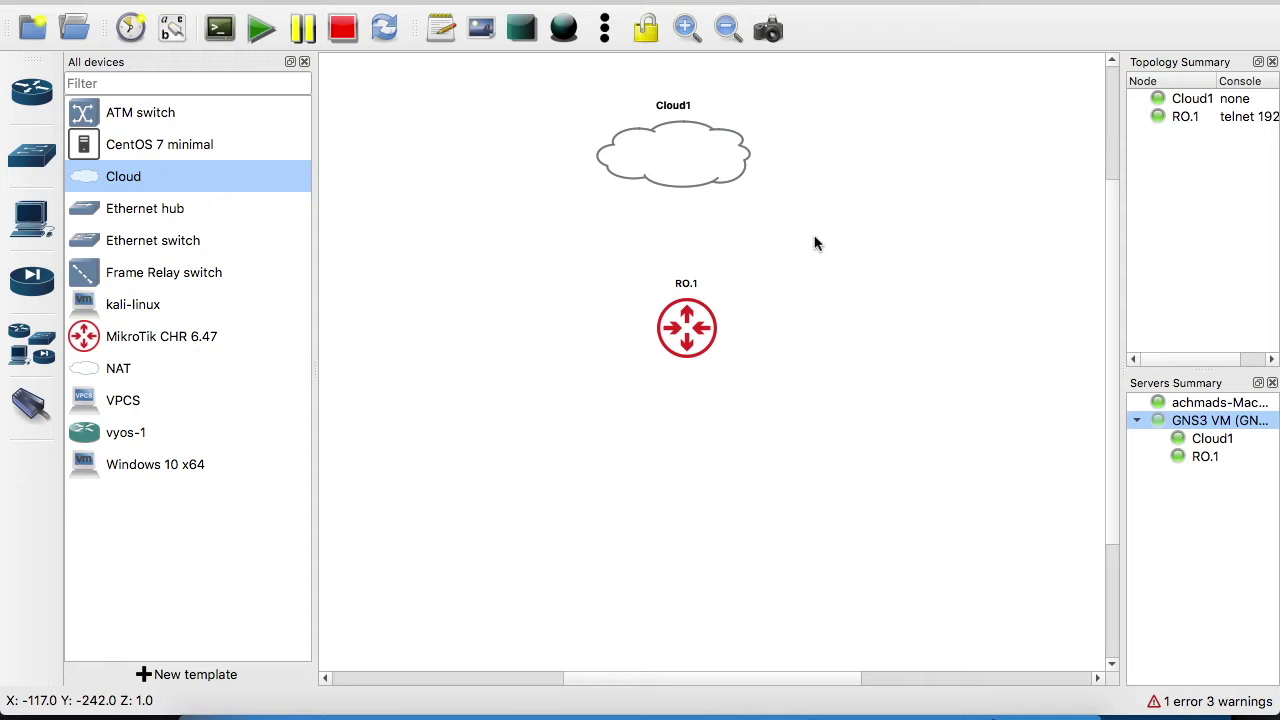
right_click(687, 164)
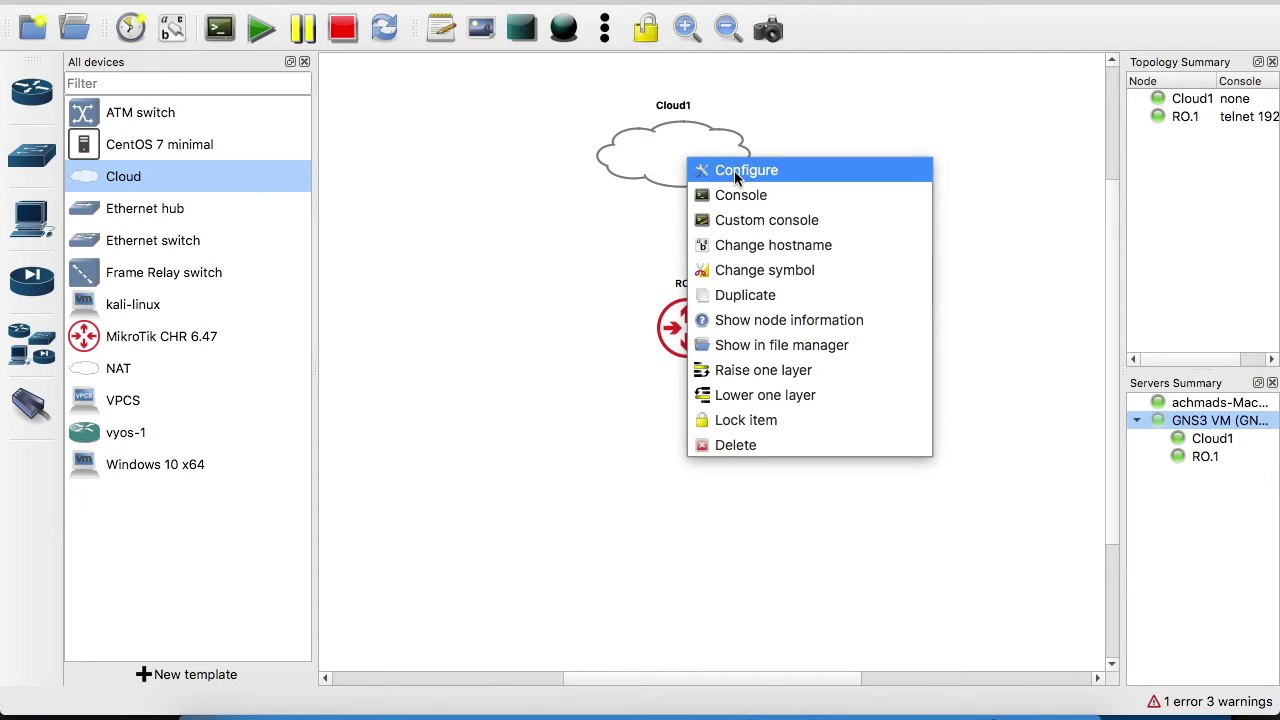
click(734, 171)
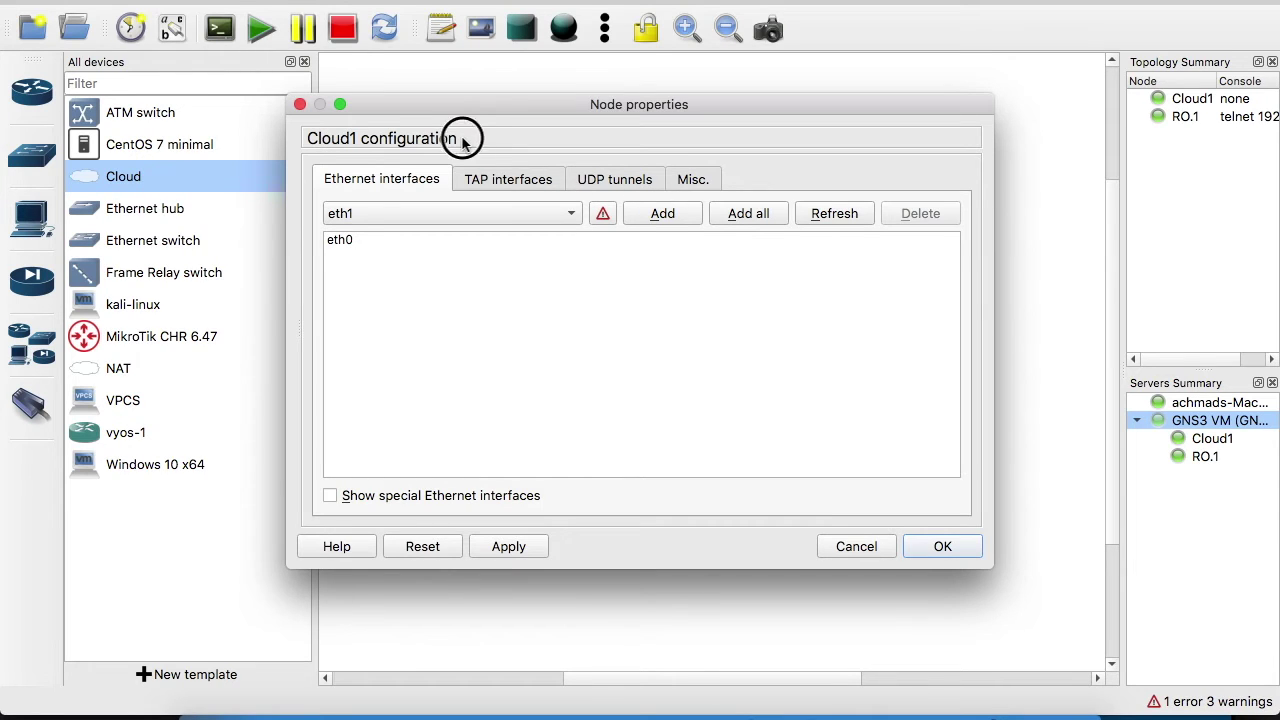
click(851, 547)
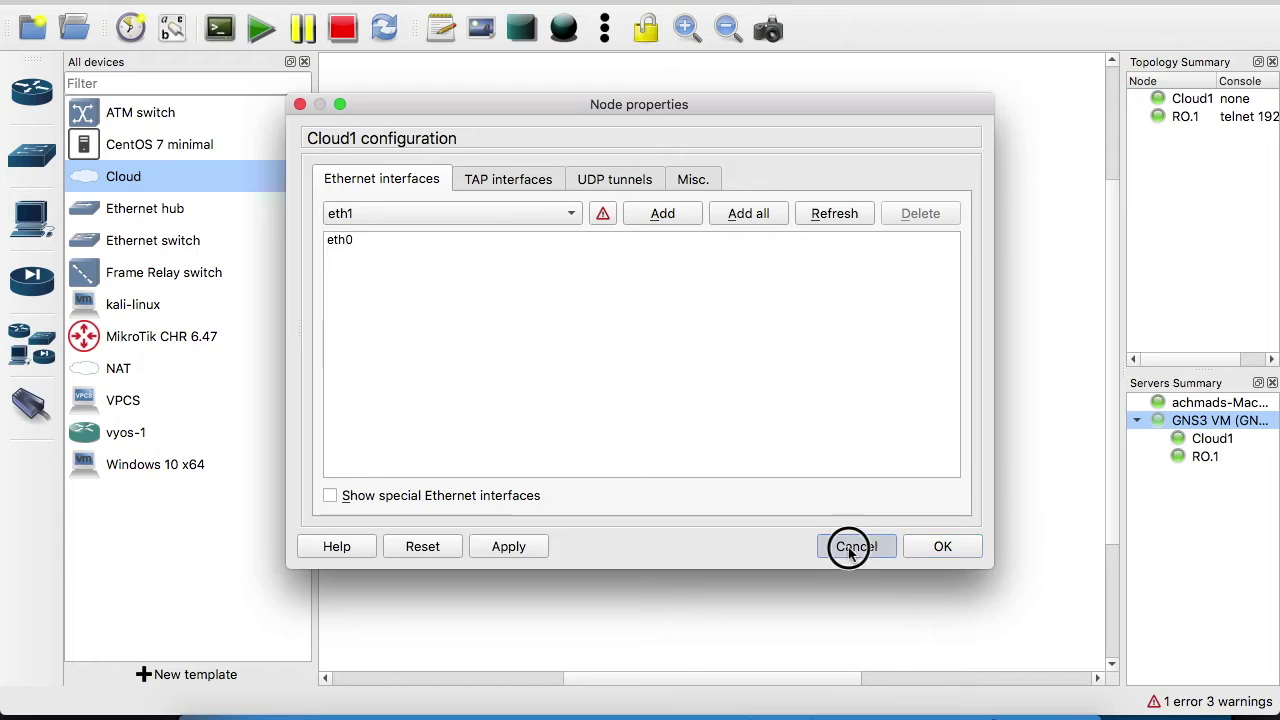
click(542, 295)
drag(686, 171, 702, 175)
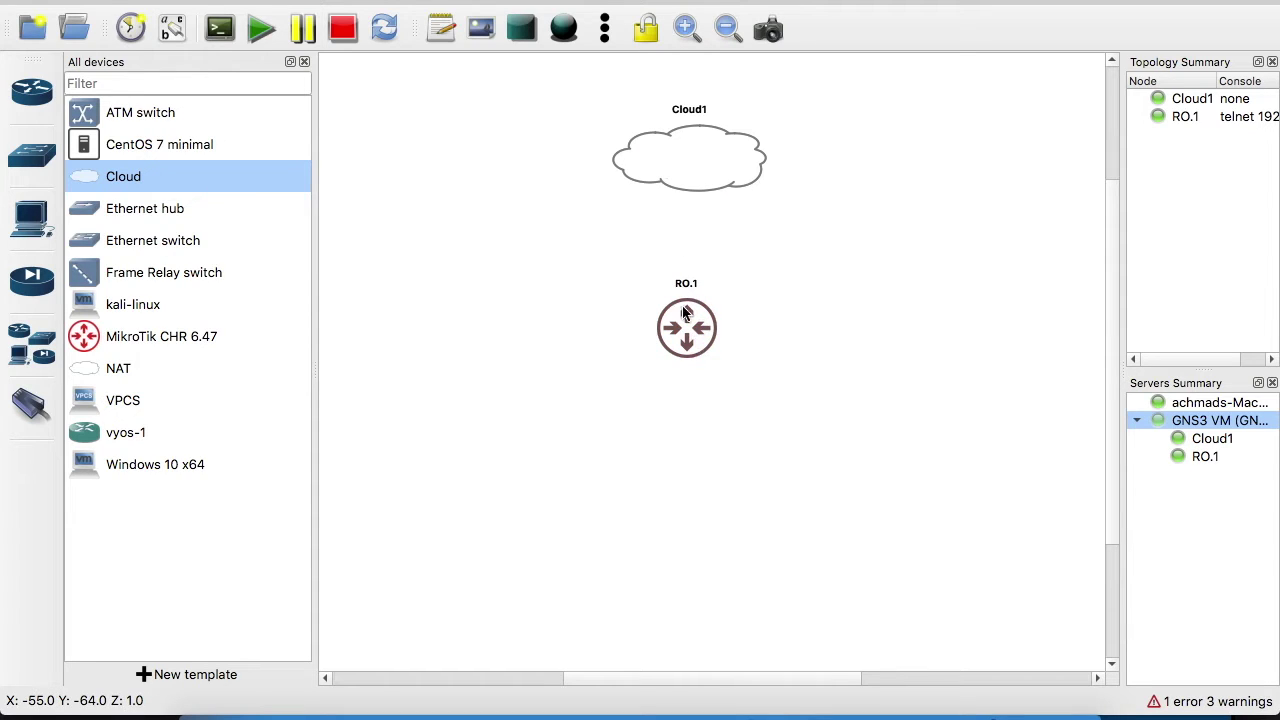
Link Cloud1's eth0 to RO.1's ether1
click(29, 413)
click(705, 172)
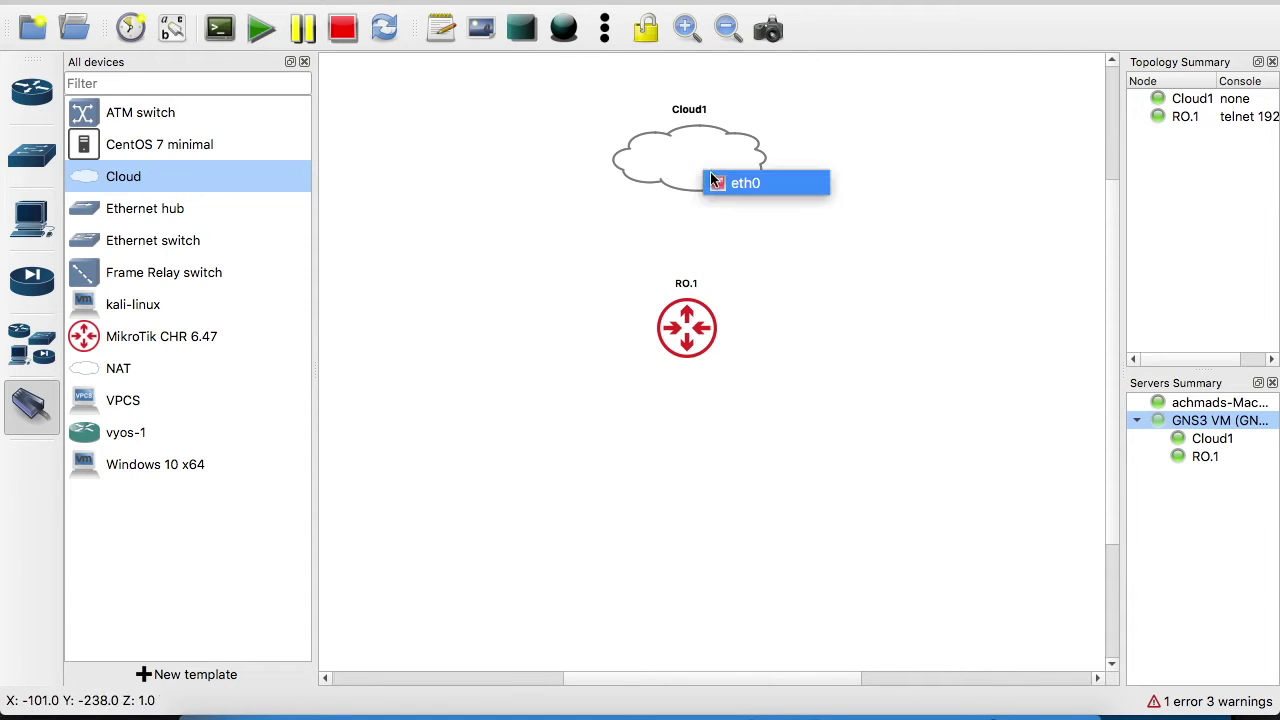
click(725, 184)
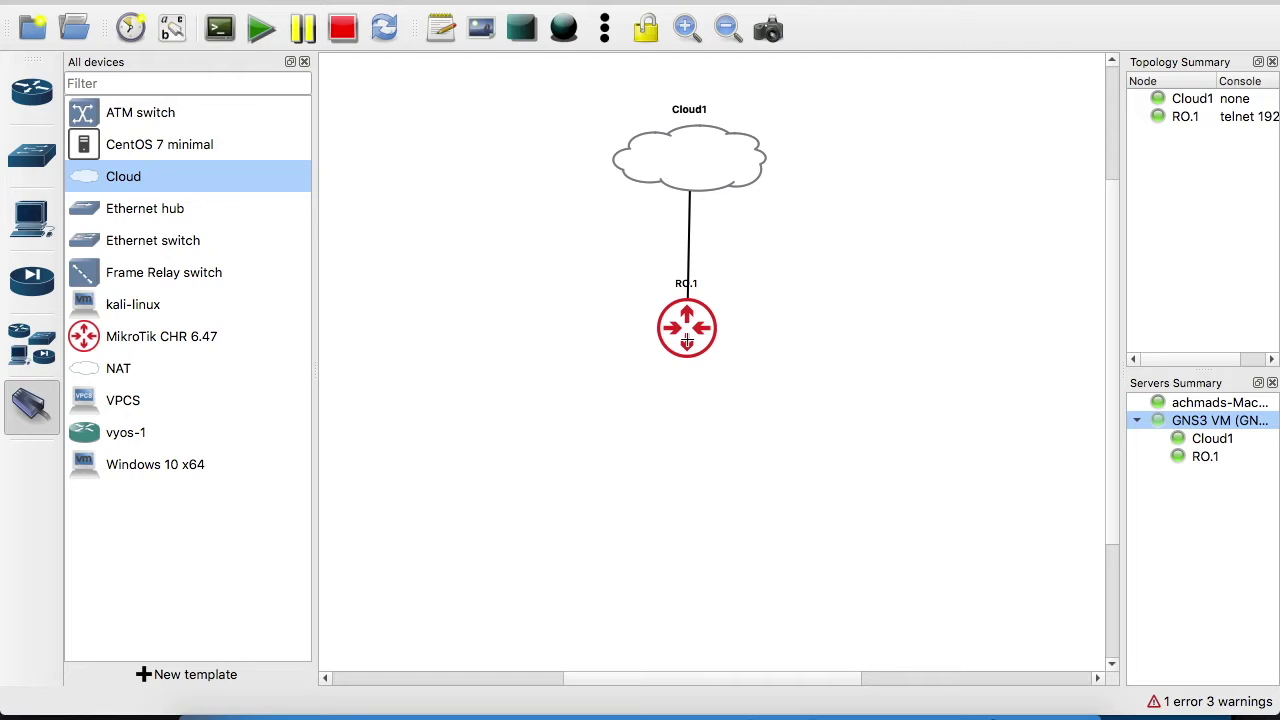
click(686, 341)
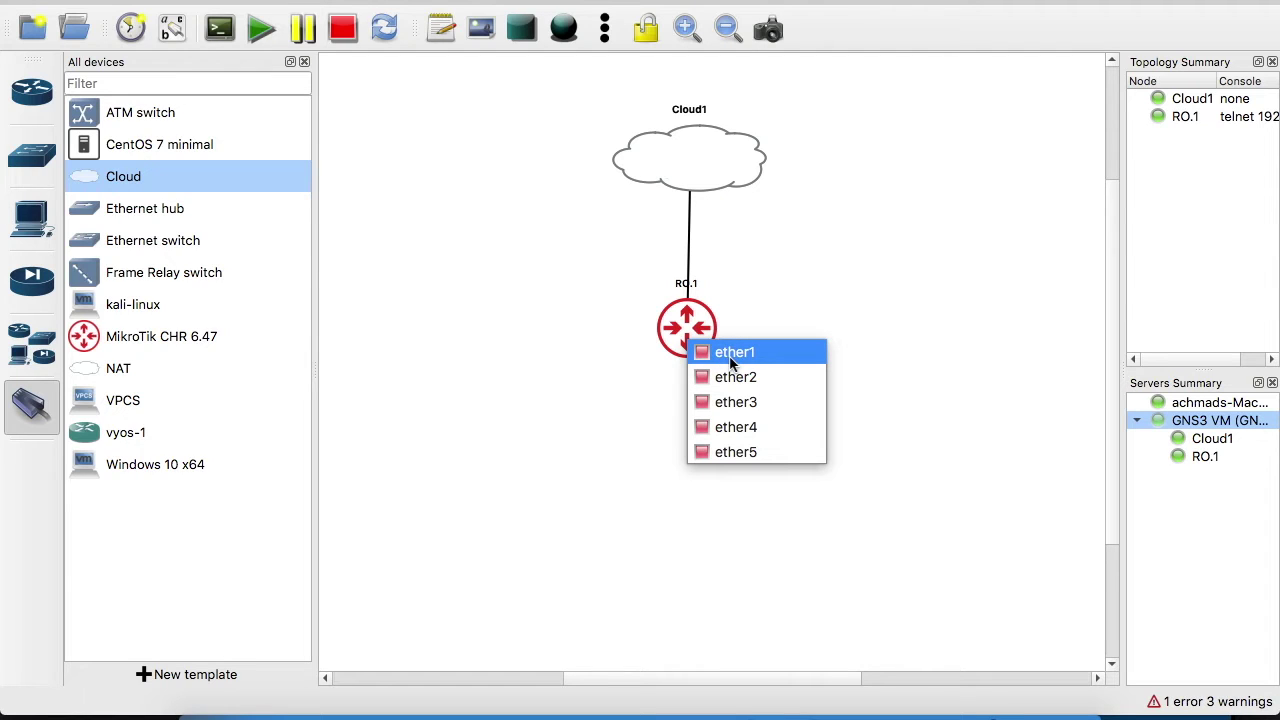
click(731, 358)
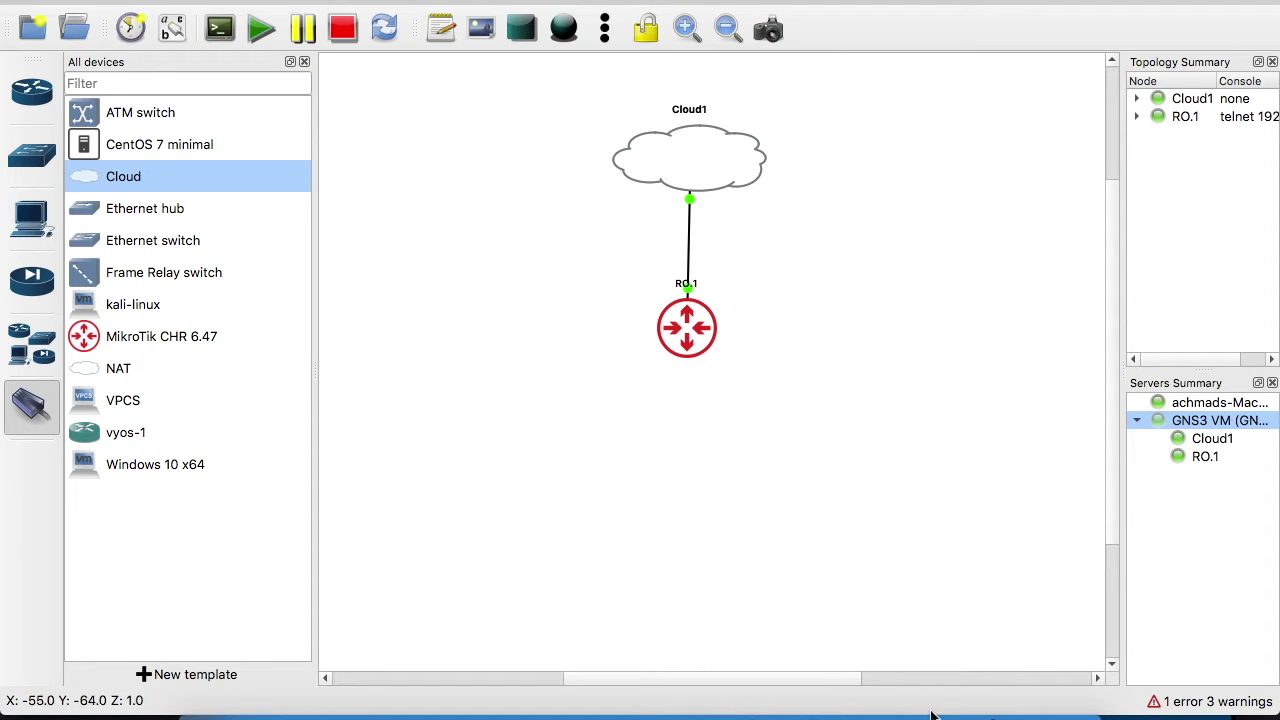
Minimize the GNS3 VM console and bring the topology back to the front
click(873, 712)
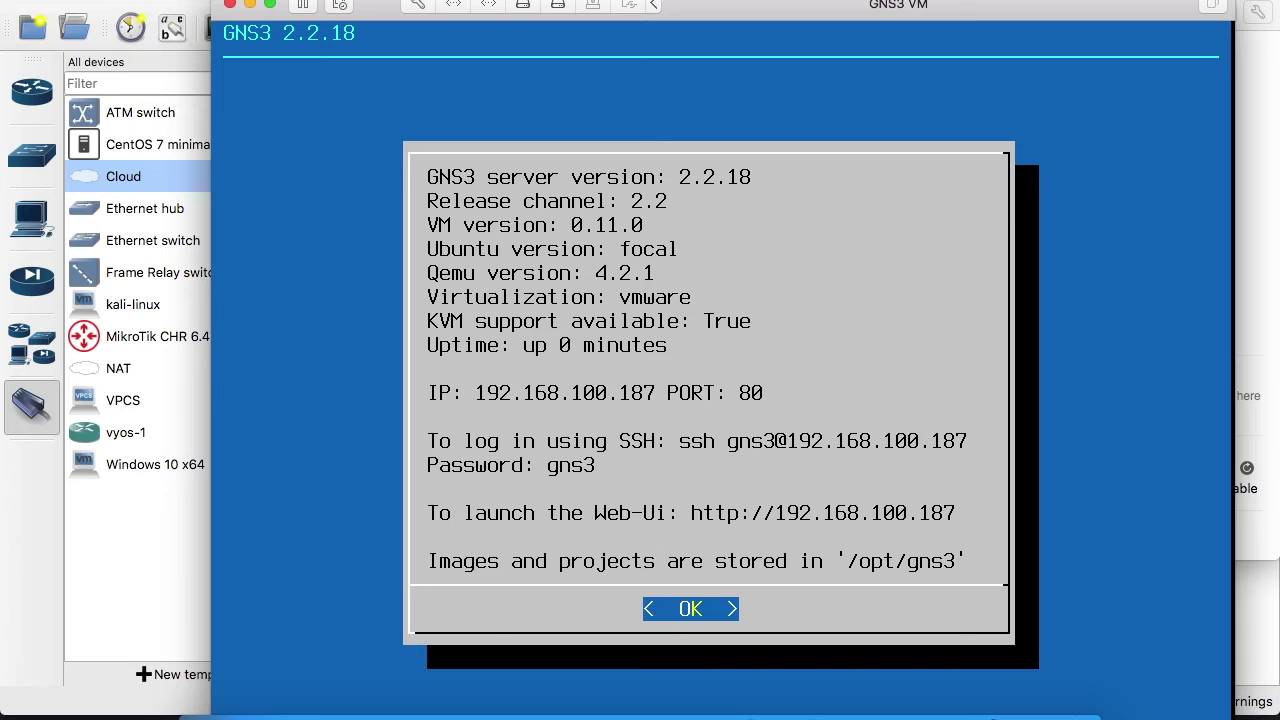
click(251, 5)
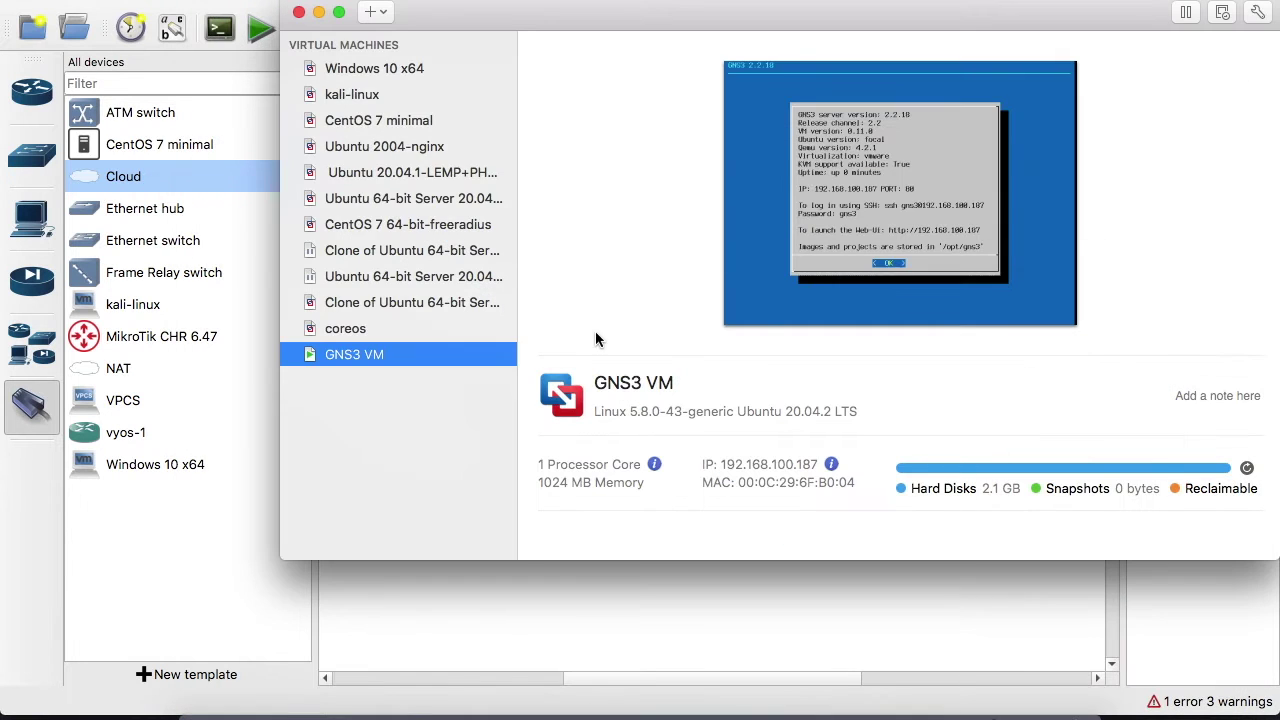
click(549, 608)
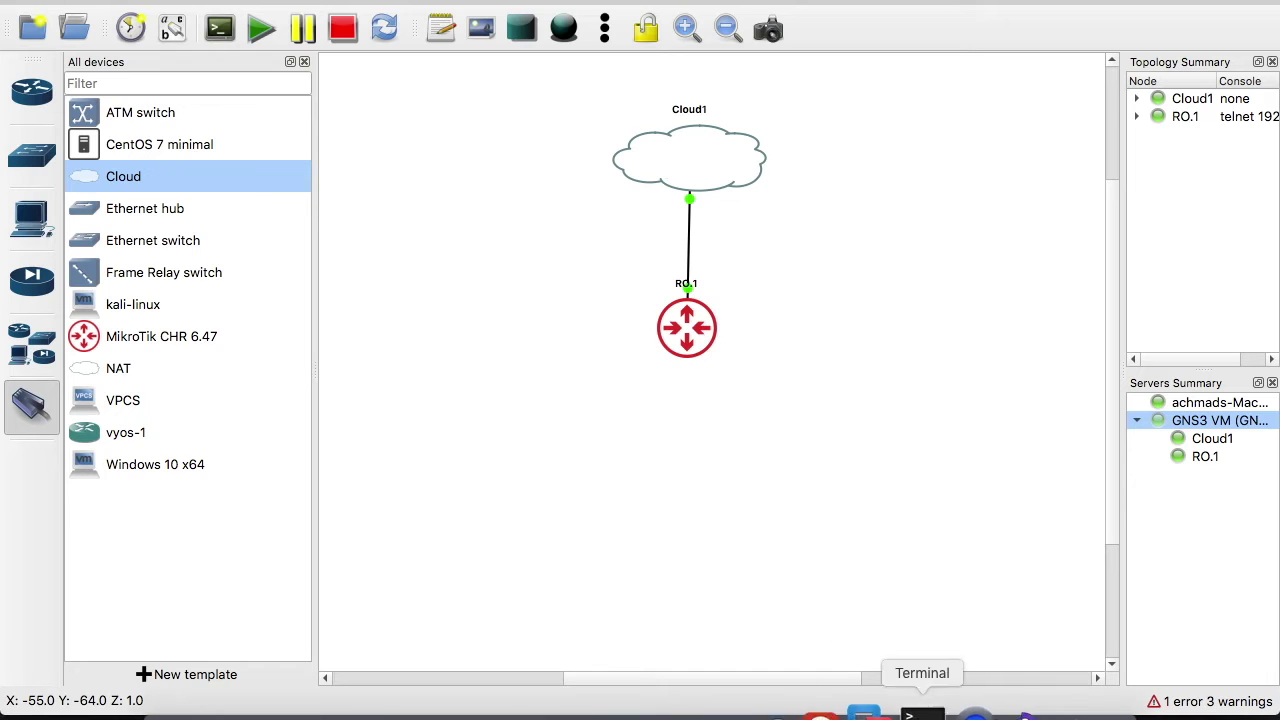
Enlarge the RO.1 console and run 'ip dhcp-client add interface=ether1'
click(912, 712)
drag(842, 90, 620, 18)
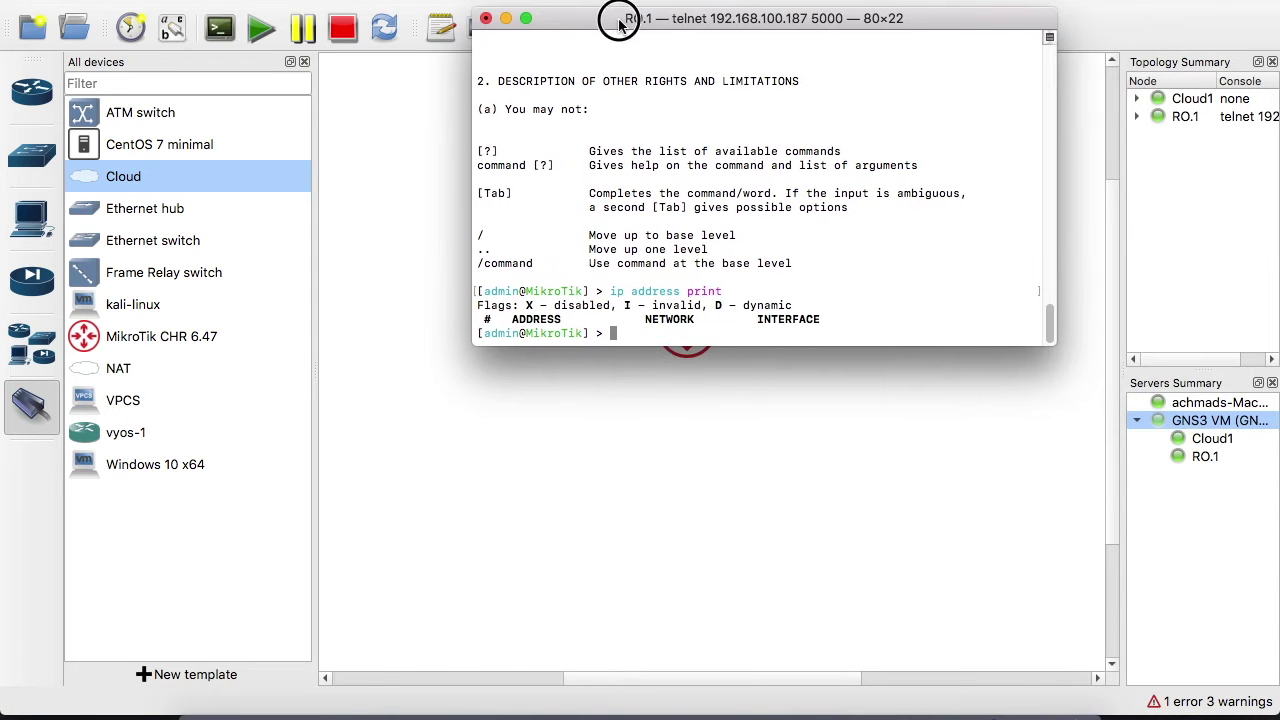
drag(1047, 348, 1088, 497)
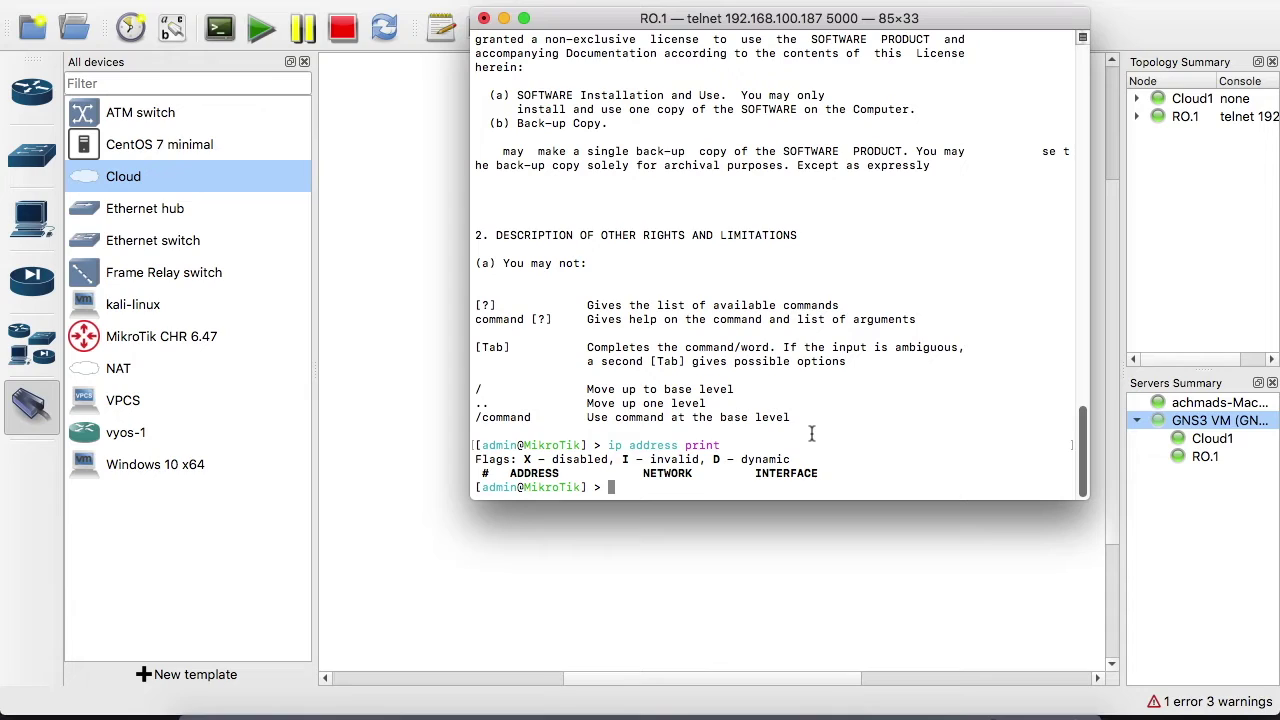
text(ip dhcp-client add in)
key(Tab)
text(et)
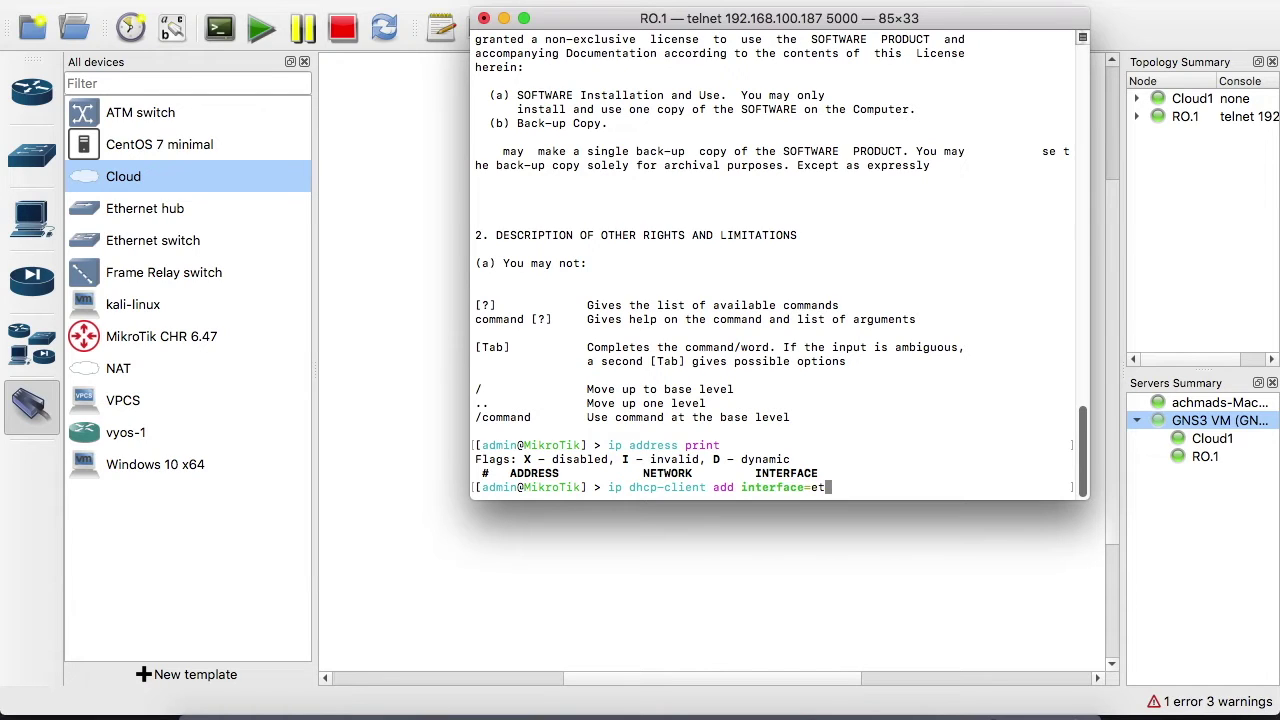
text(her1)
key(Return)
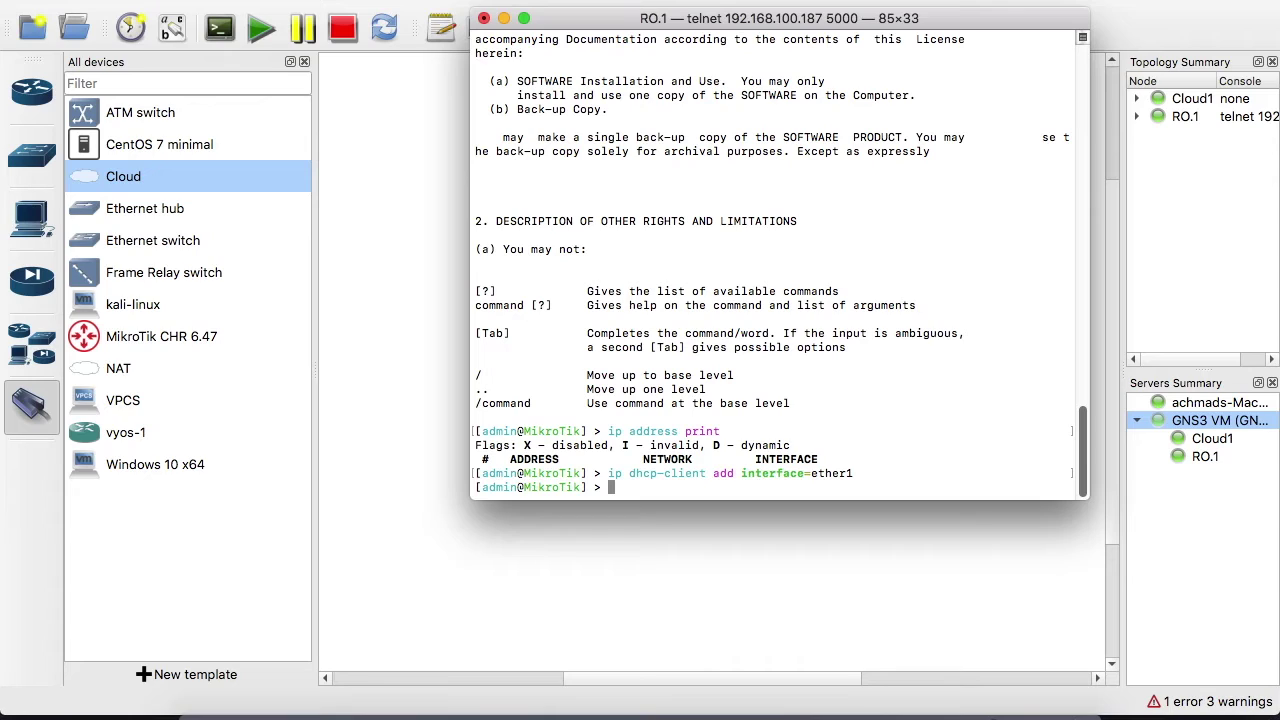
List the DHCP clients and remove the duplicate entry with 'ip dhcp-client remove 1'
text(ip dhcp-cl)
key(Tab)
text(print)
key(Return)
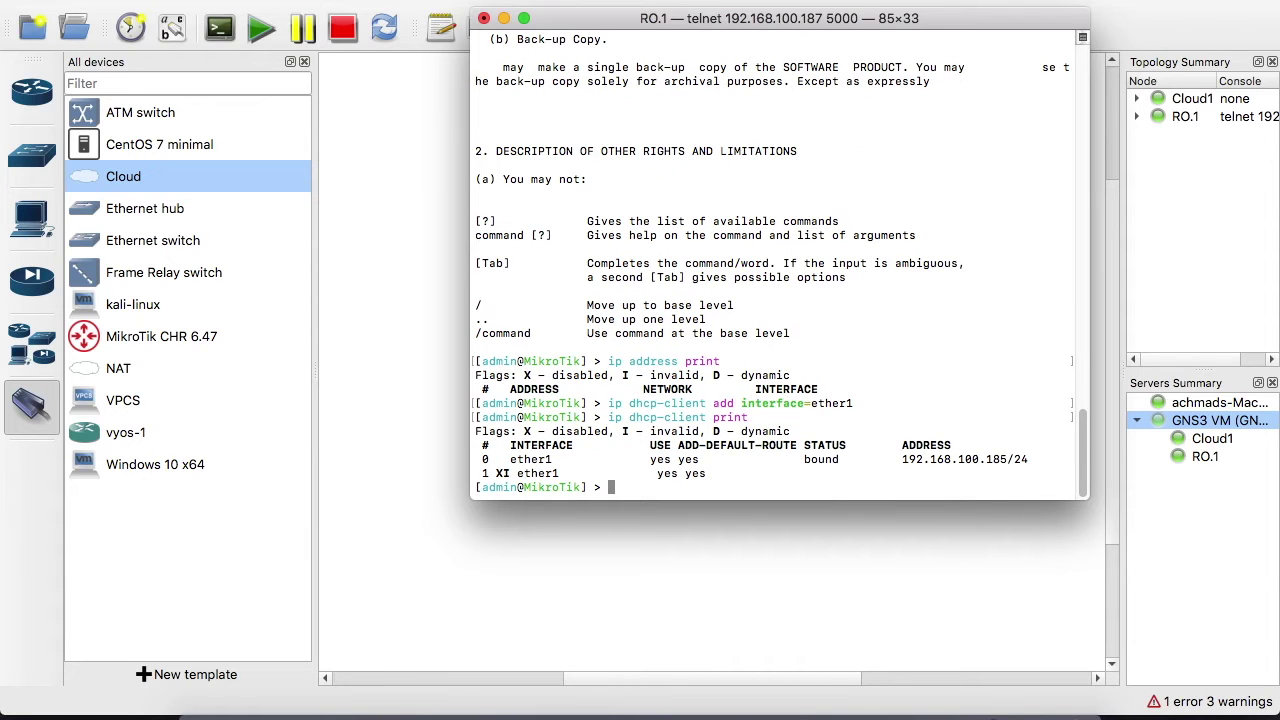
text(ip )
text(dhcp)
text(-client )
text(n)
key(BackSpace)
key(Tab)
key(Tab)
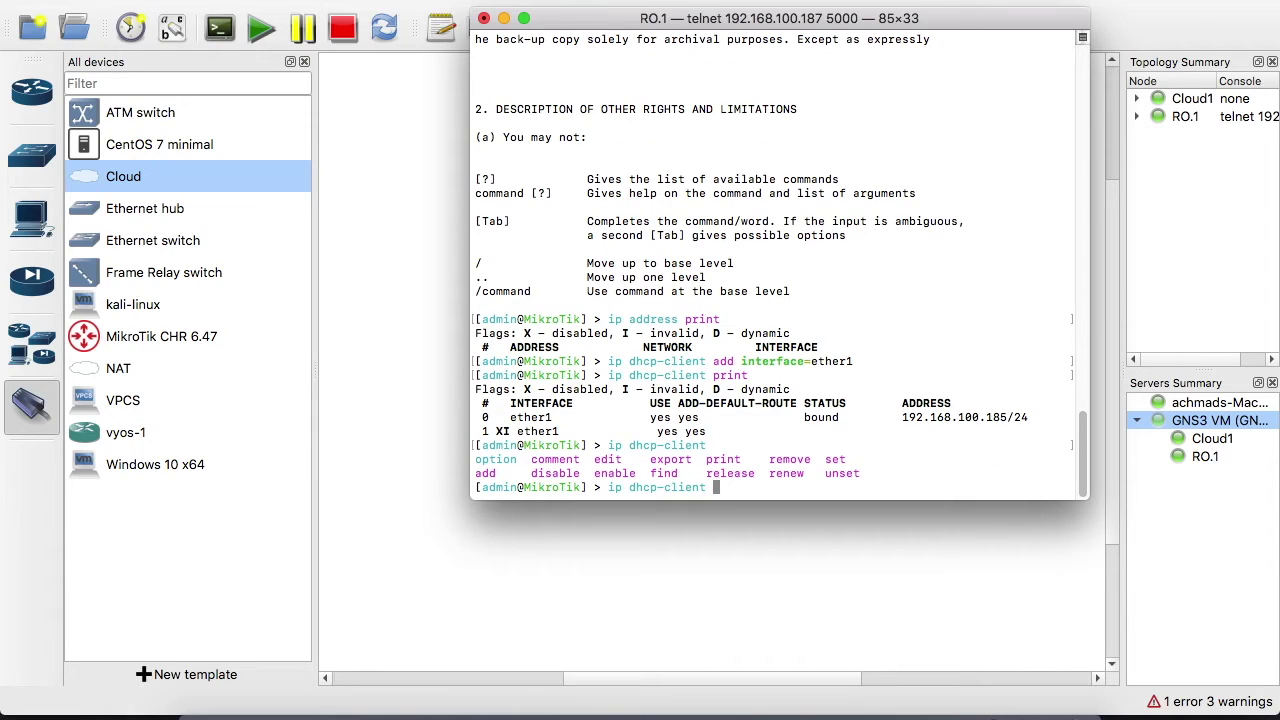
text(remove 1)
key(Return)
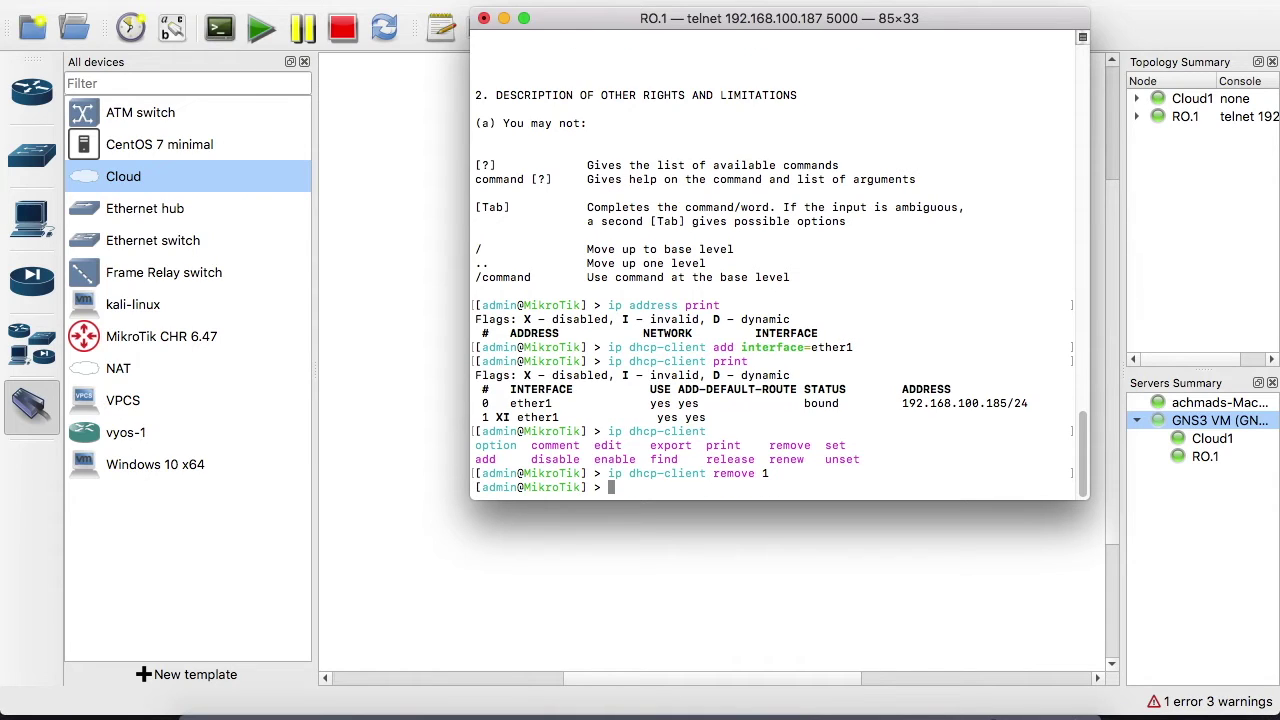
Run 'ip address print' to confirm 192.168.100.185/24 on ether1
text(ip a)
text(ddress print)
key(Return)
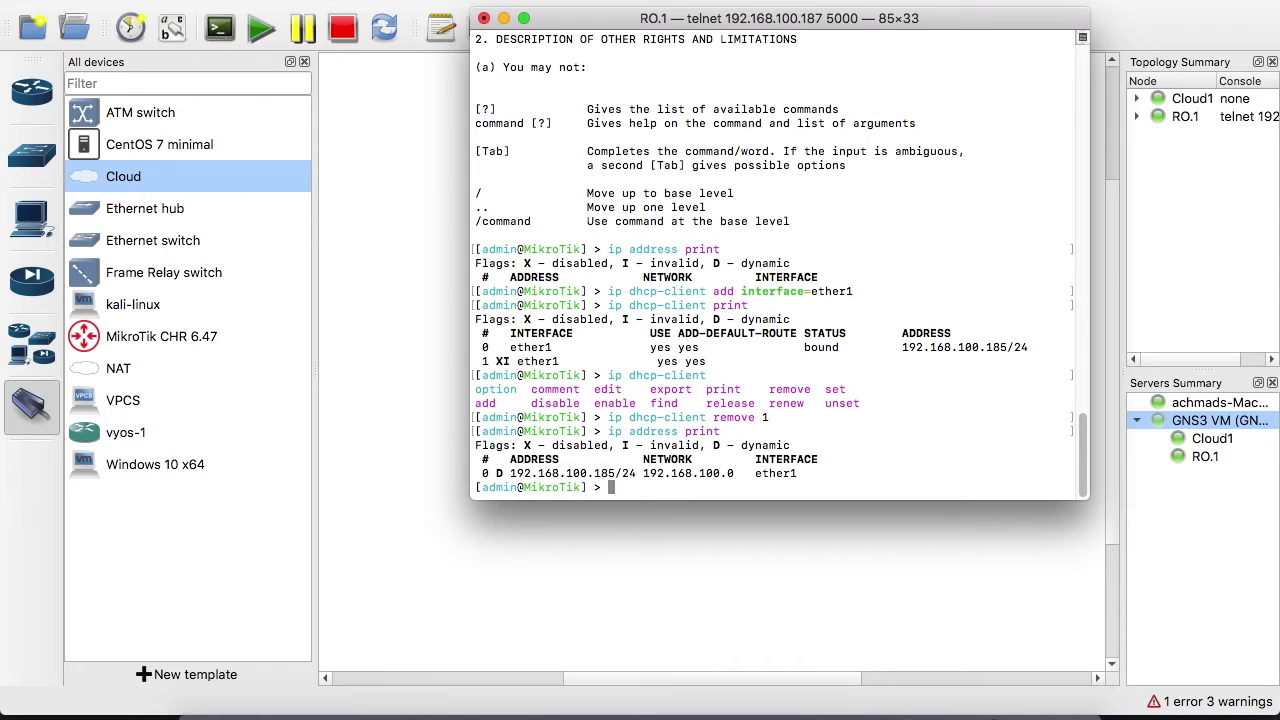
drag(497, 473, 806, 473)
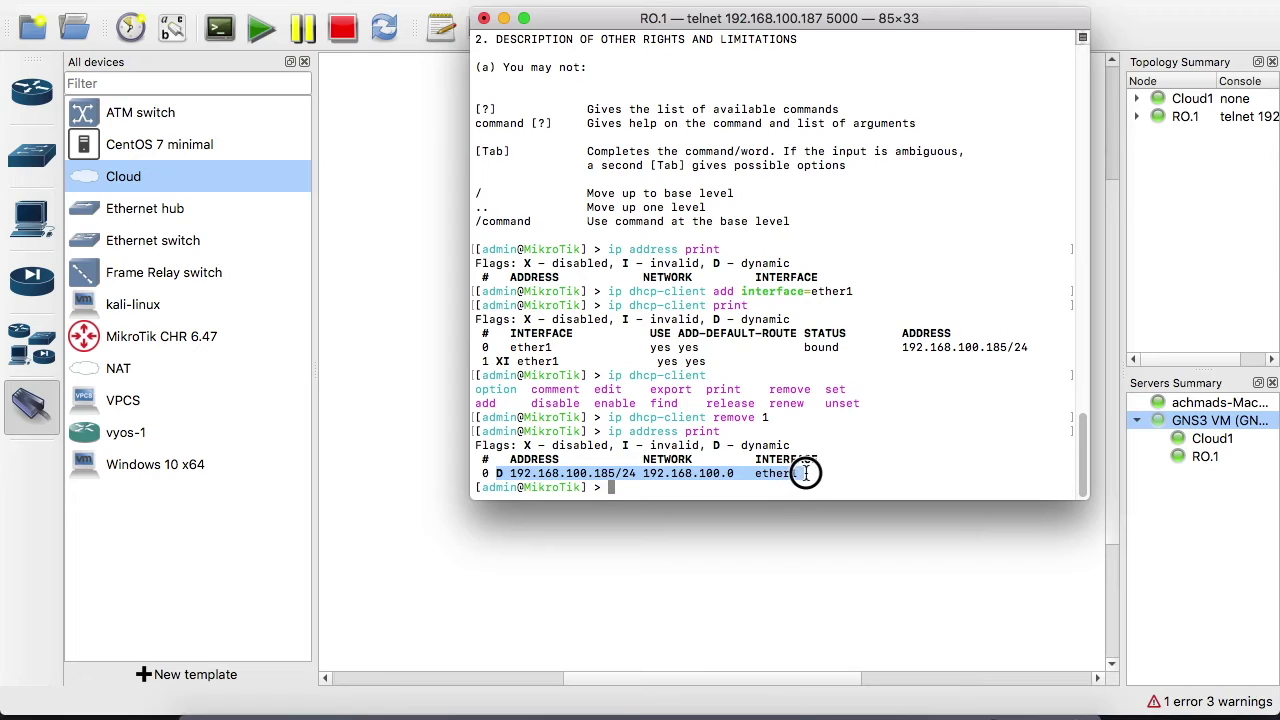
click(636, 468)
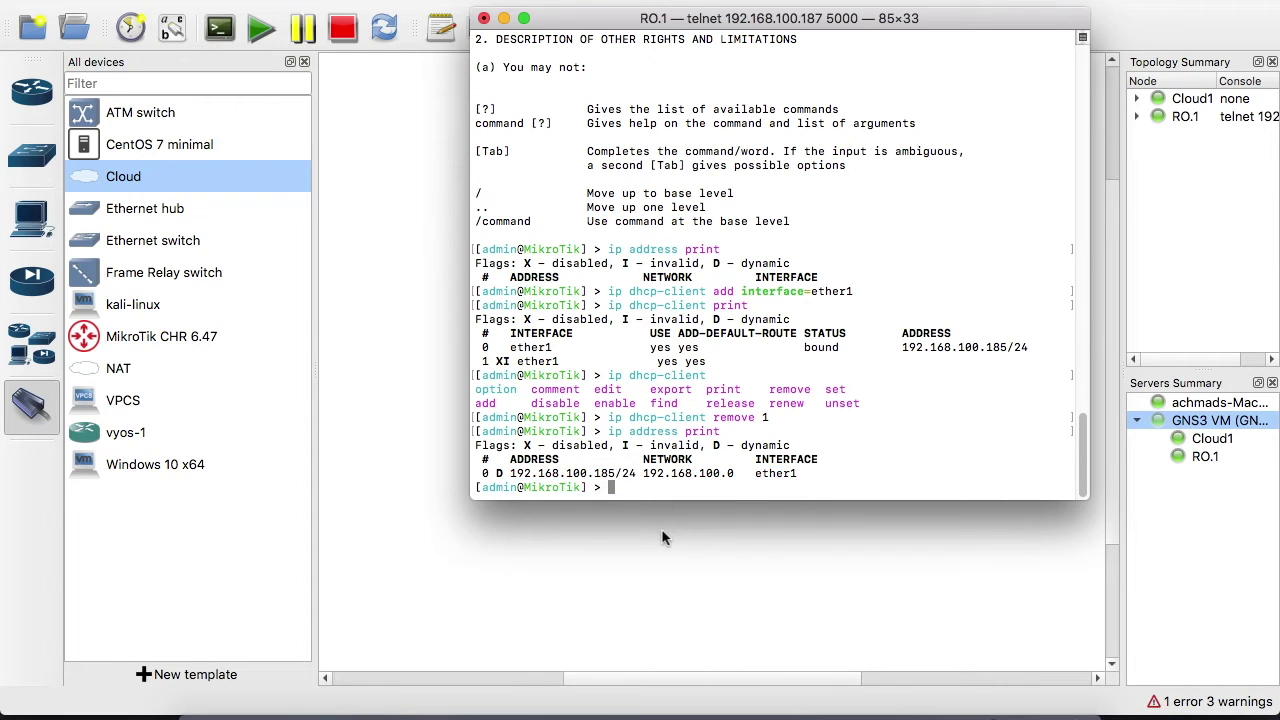
Connect WinBox to the router at 192.168.100.185
click(661, 538)
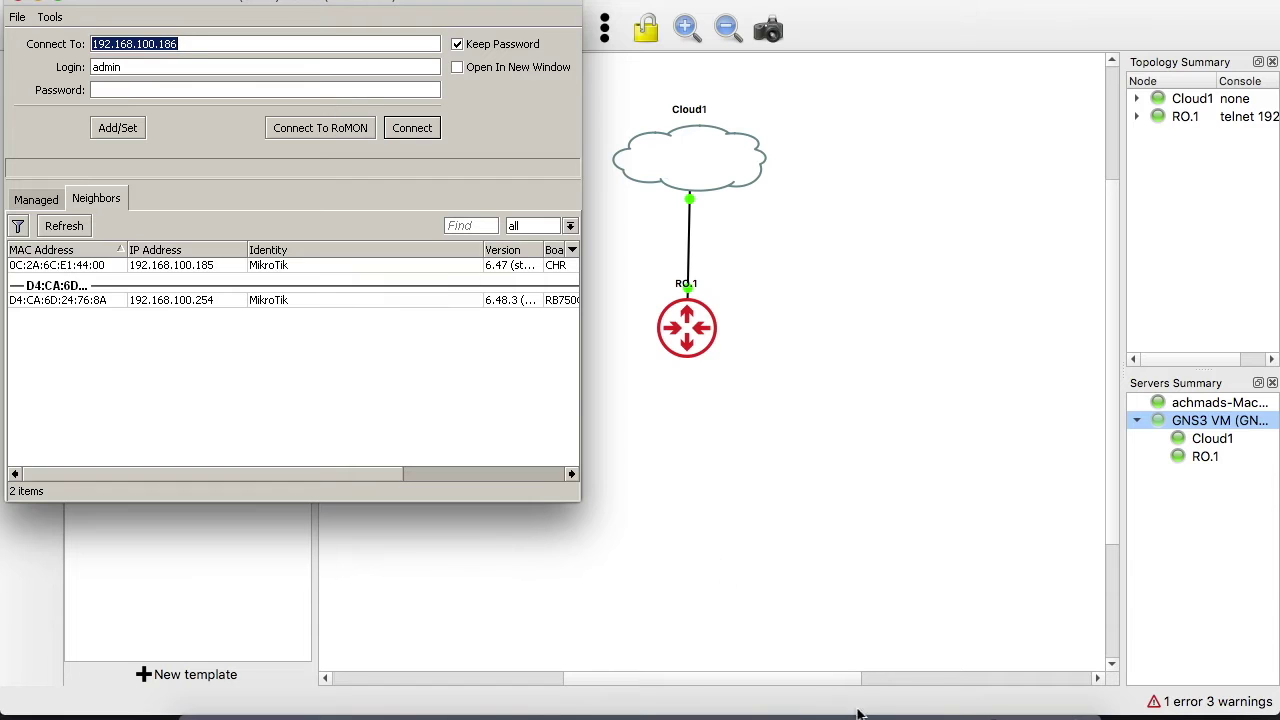
click(914, 708)
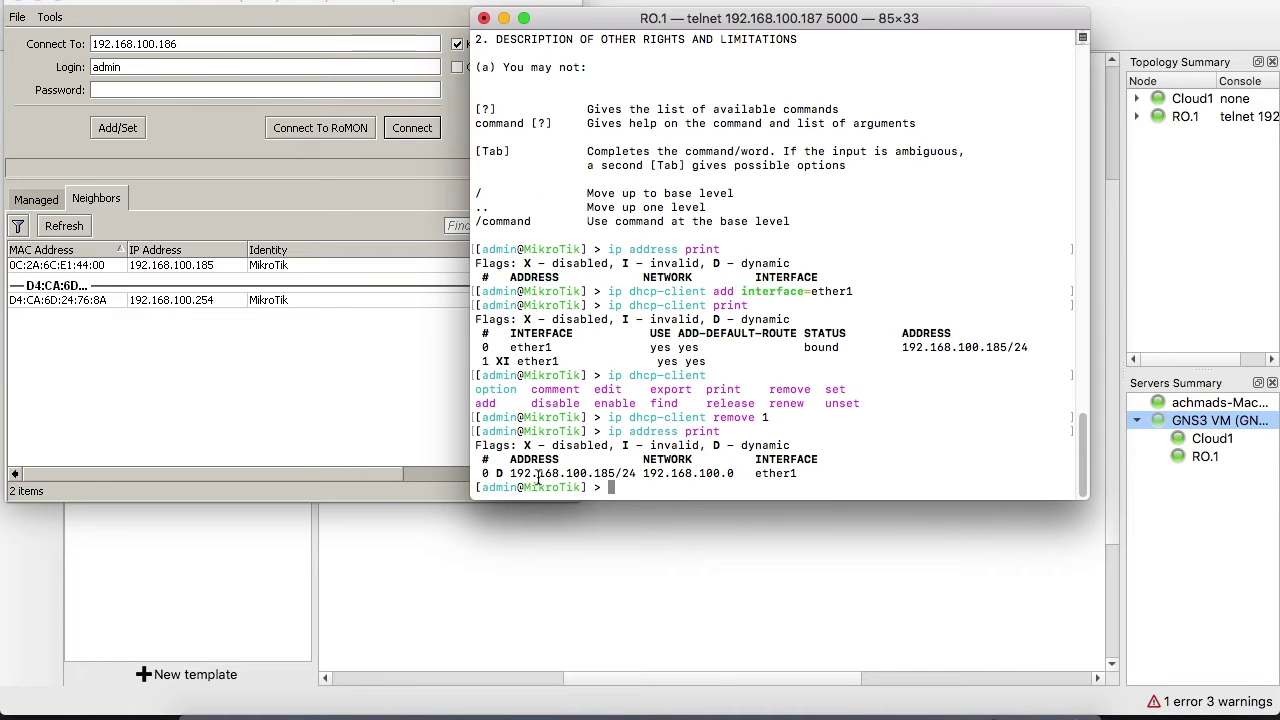
click(334, 373)
click(189, 46)
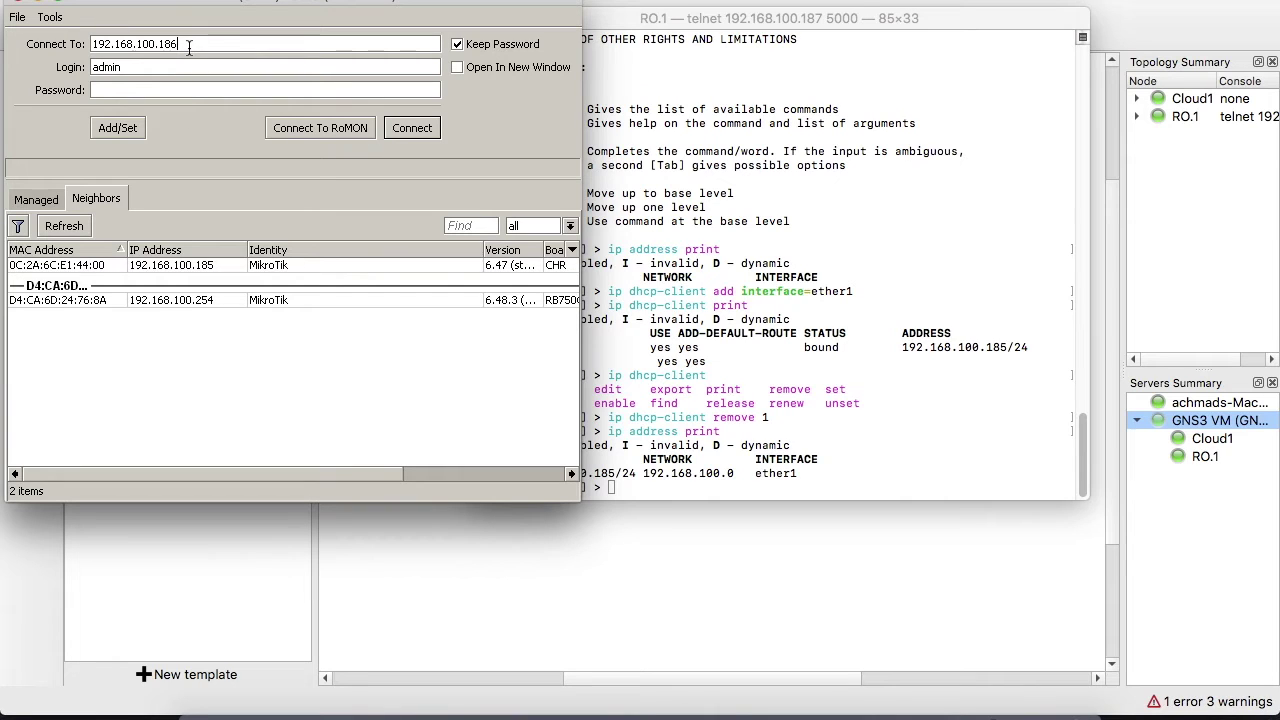
key(BackSpace)
text(5)
click(413, 130)
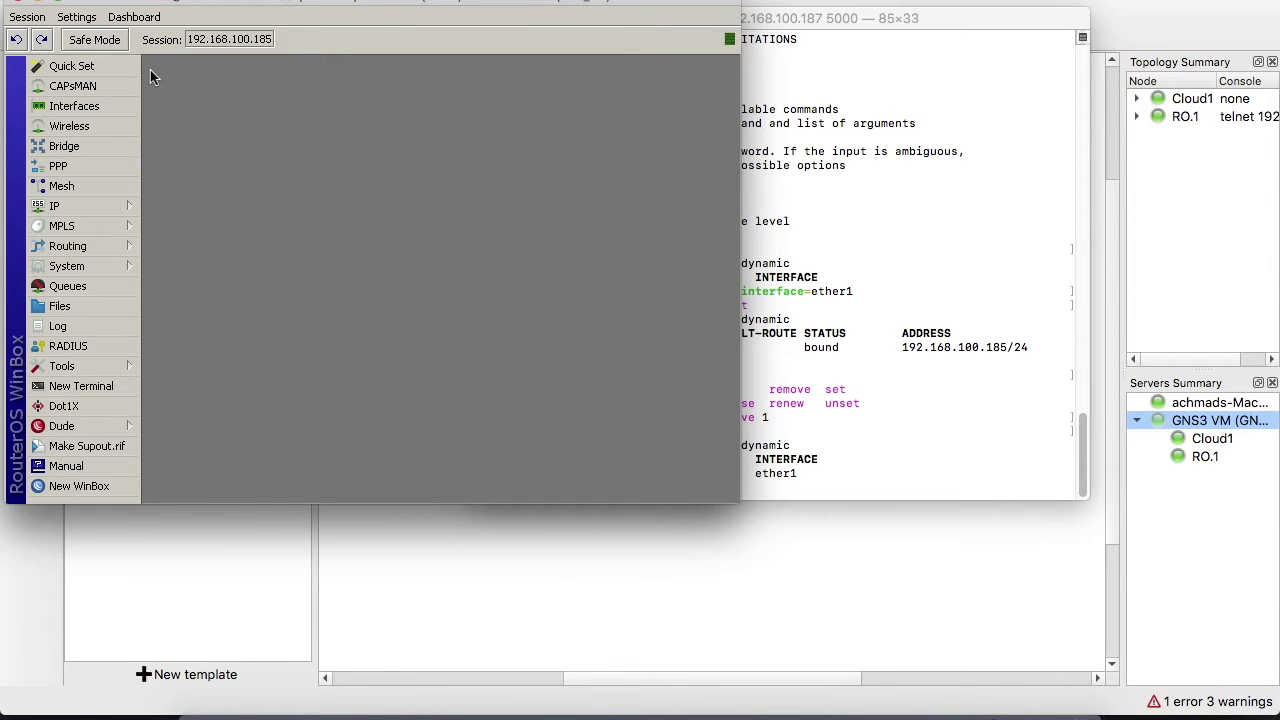
Open IP > Firewall and switch to the NAT rules
click(104, 205)
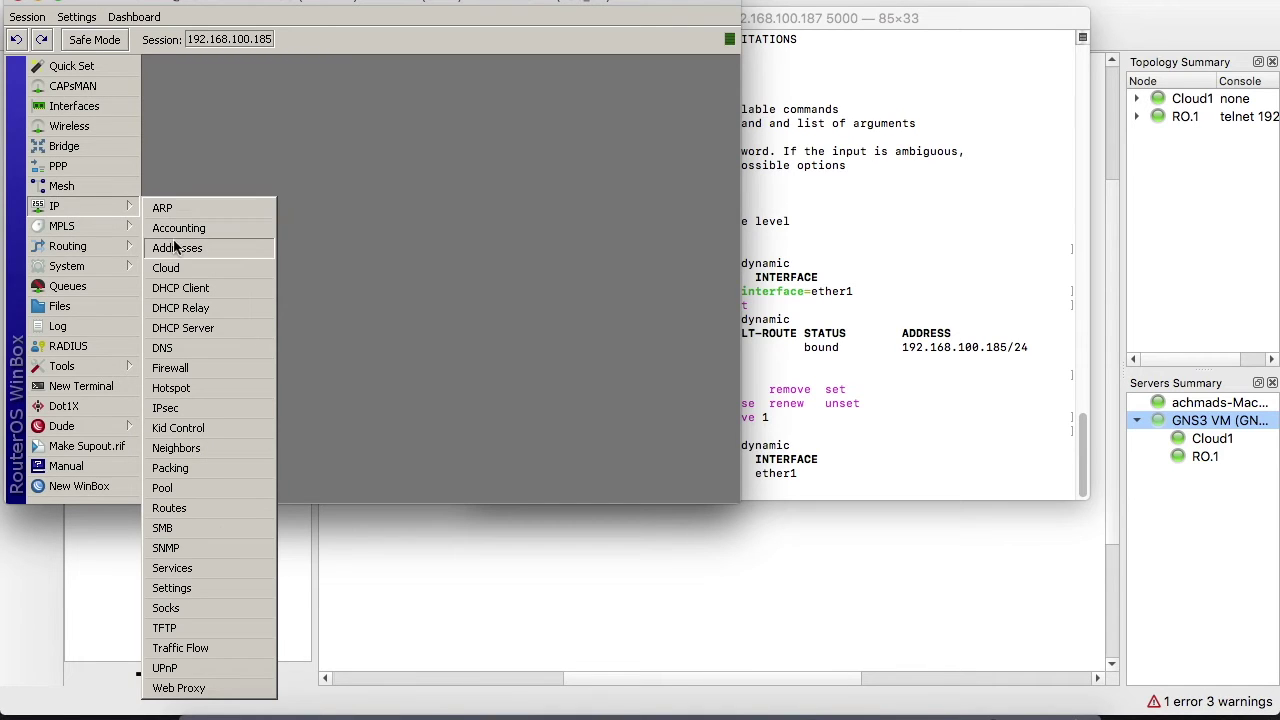
click(233, 141)
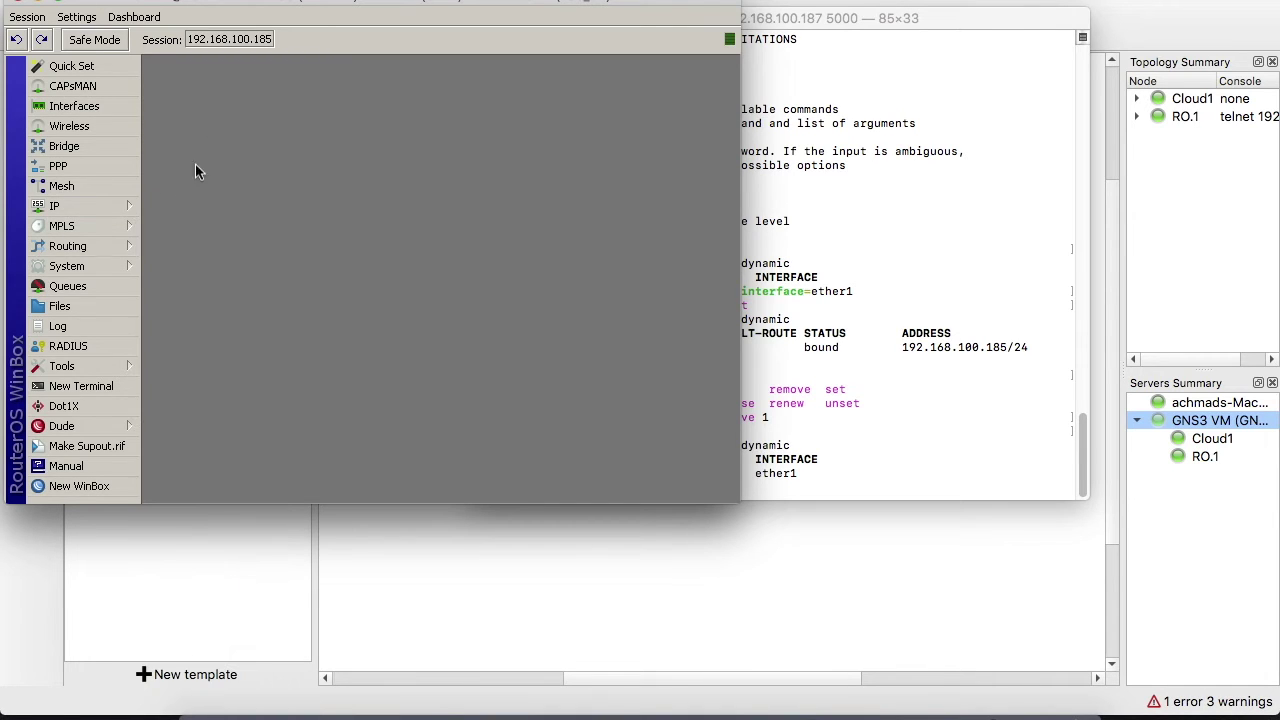
click(117, 206)
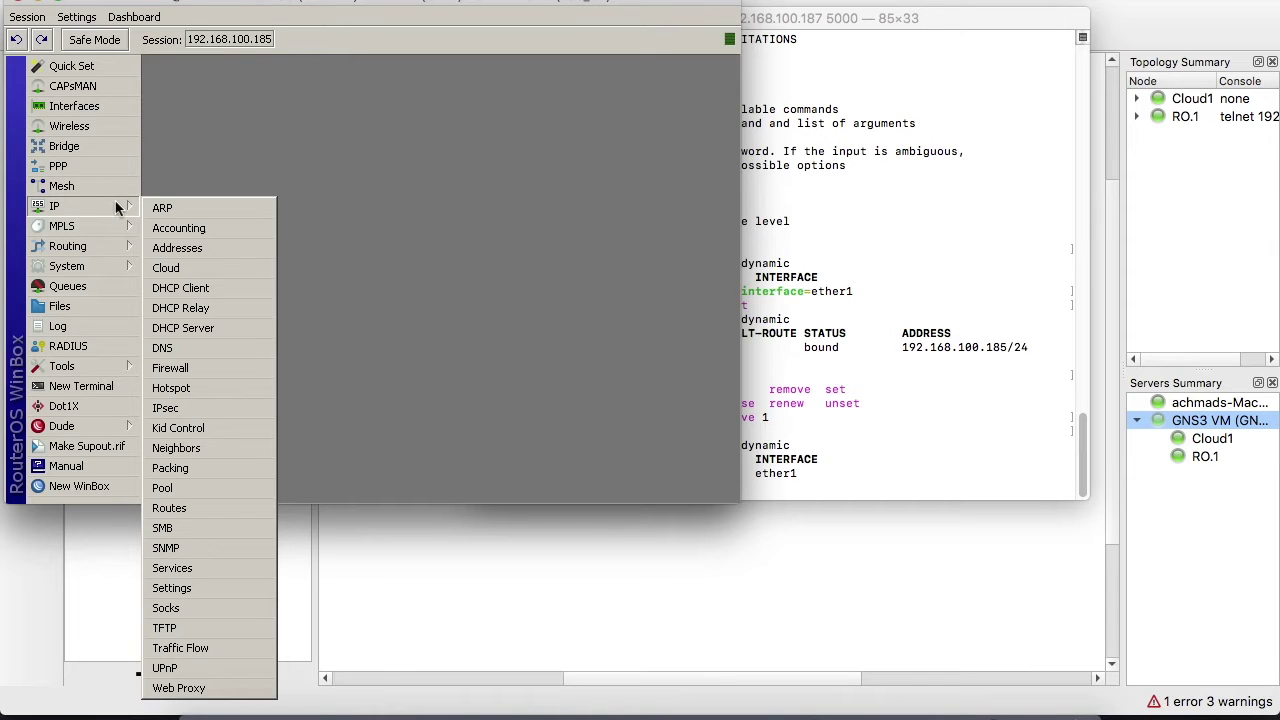
click(226, 372)
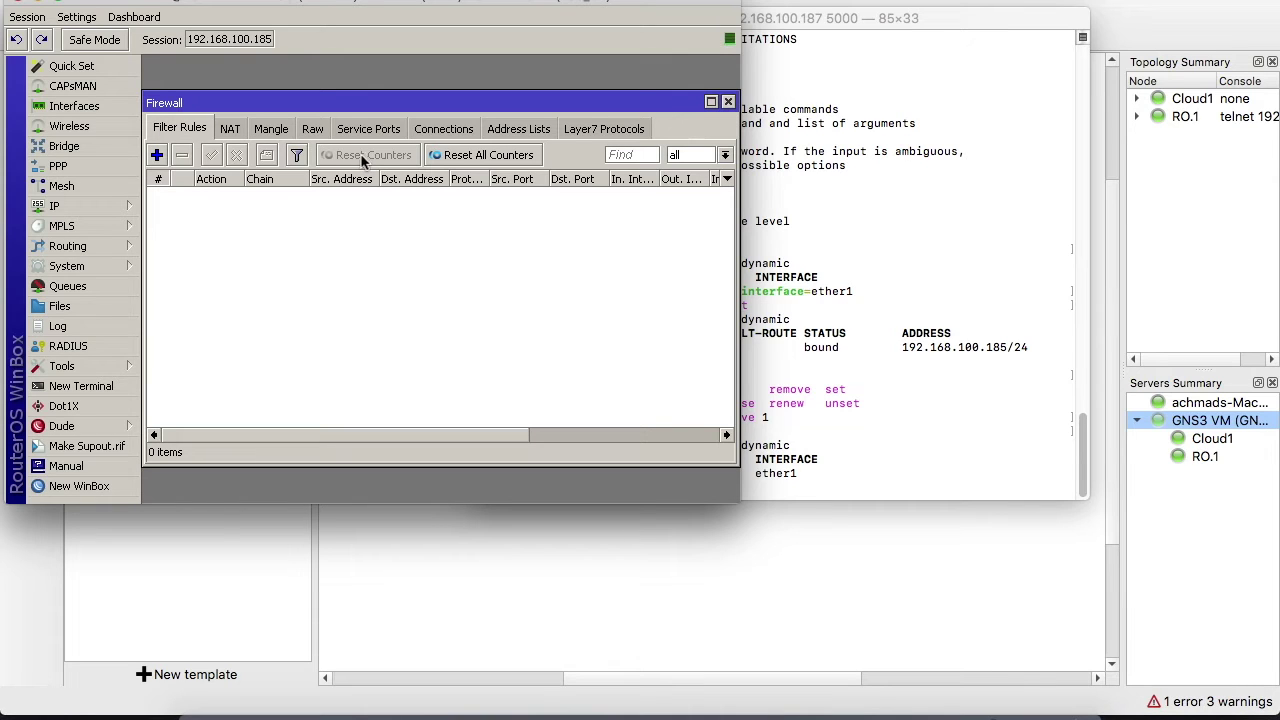
click(232, 129)
Start a new NAT rule, discard it, and close the Firewall window
click(156, 155)
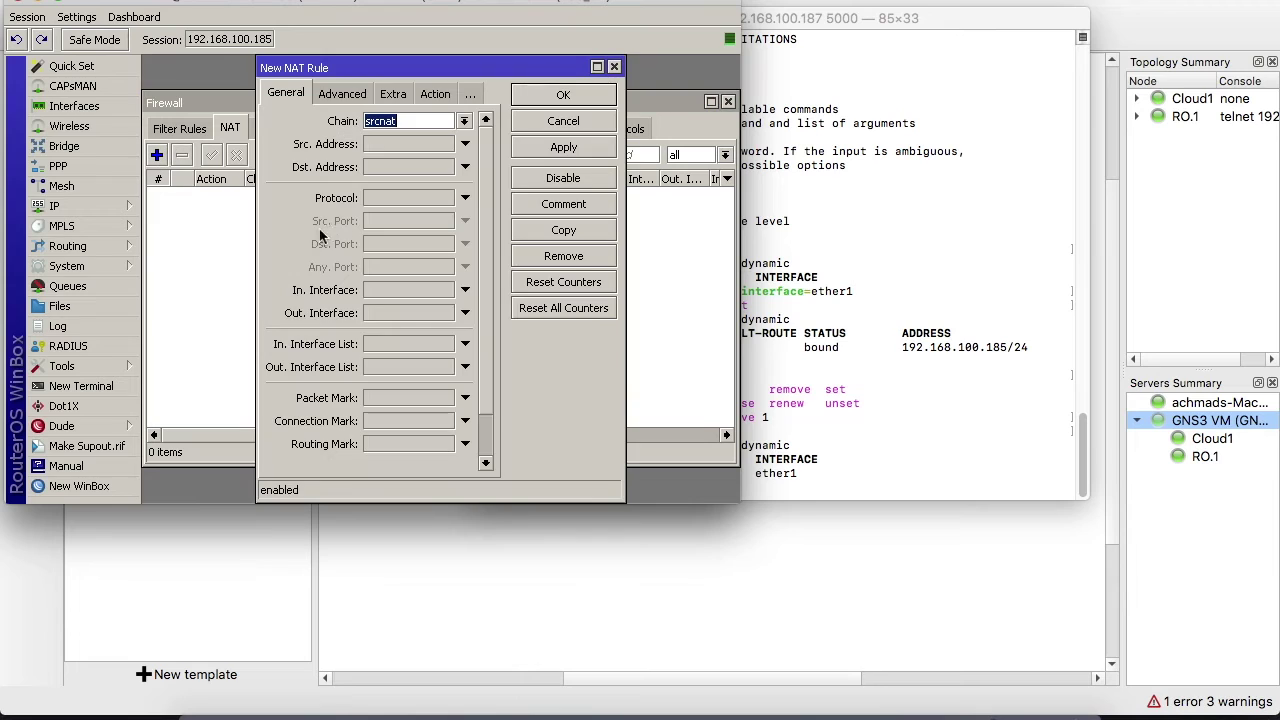
click(400, 149)
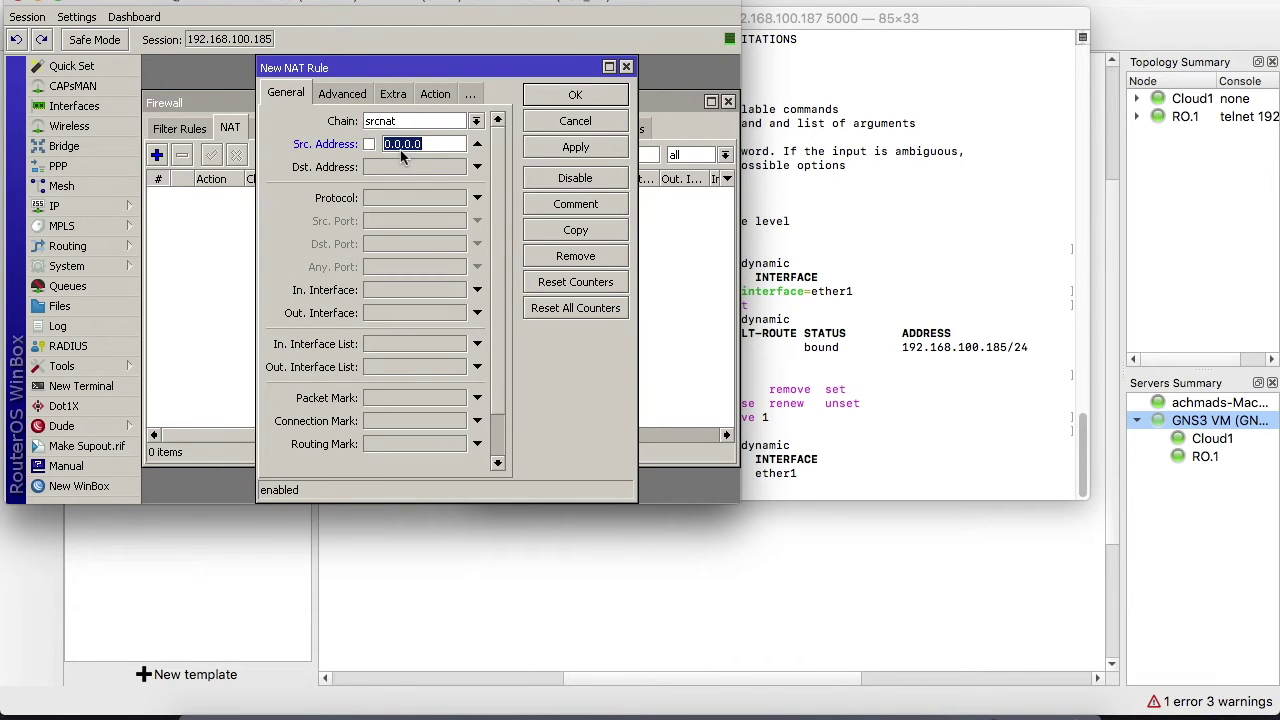
click(626, 67)
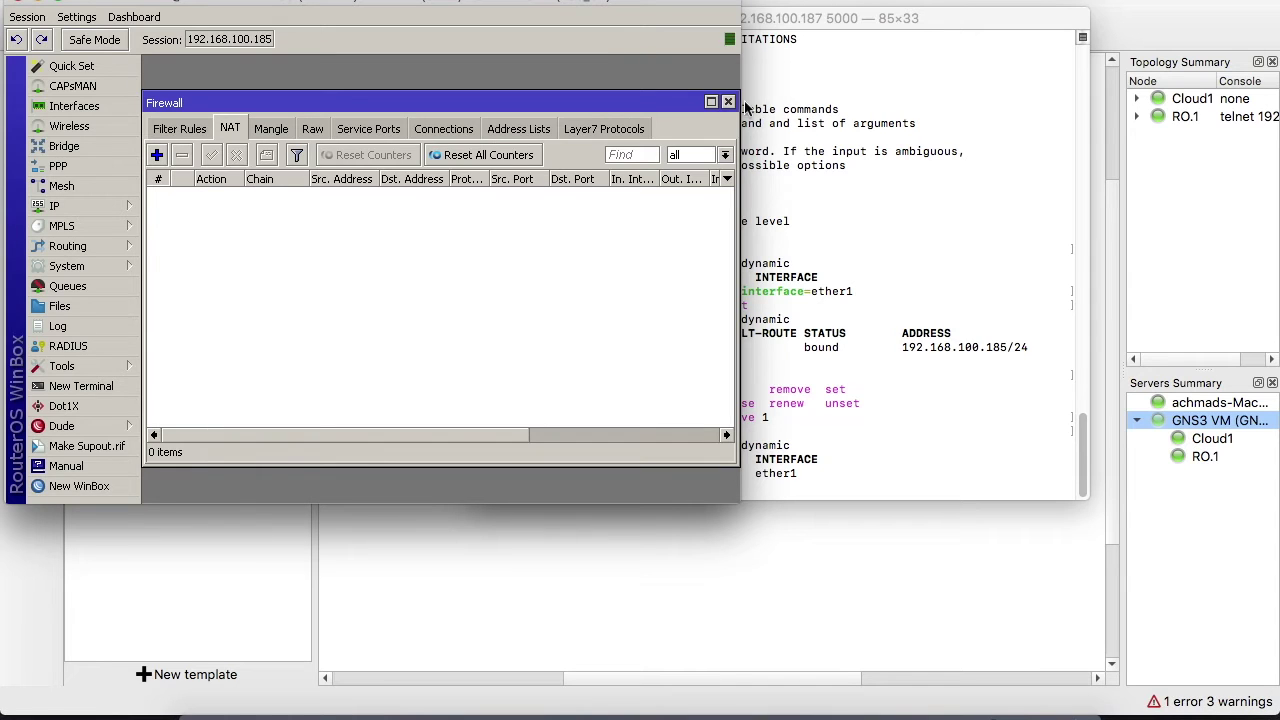
click(729, 102)
Add the IP address 172.16.123.1/24 on interface ether2
click(92, 207)
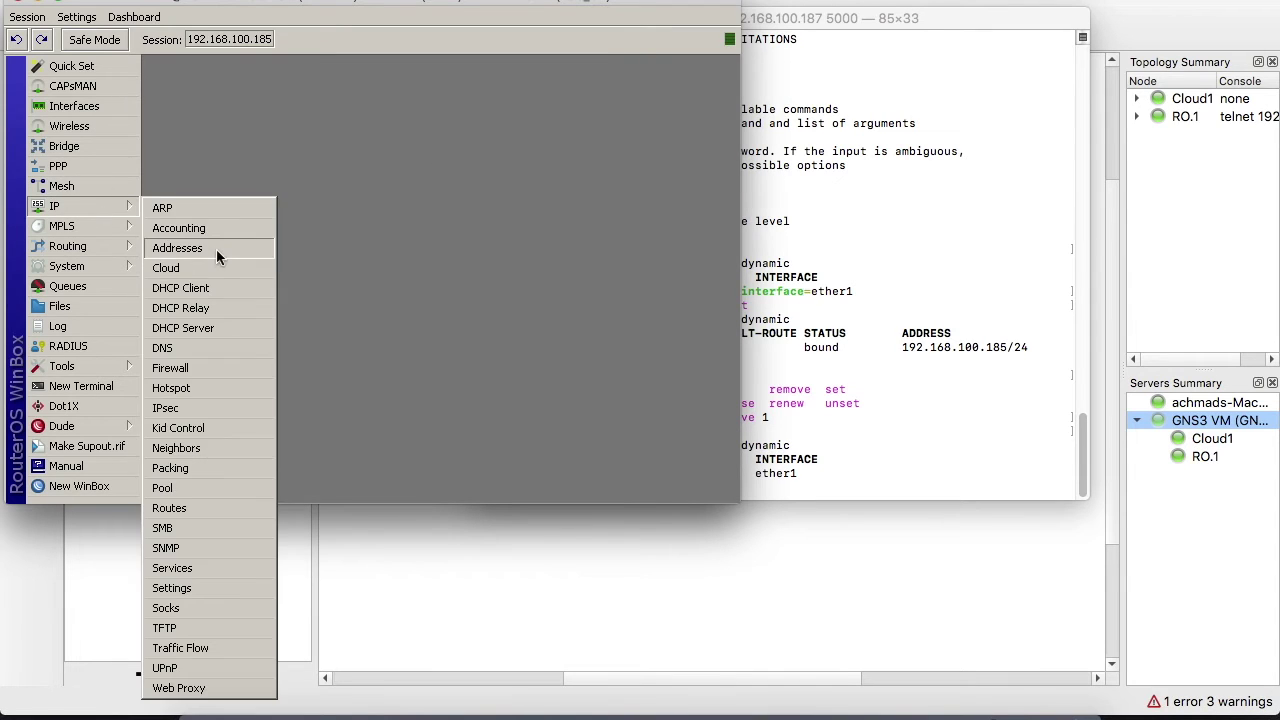
click(216, 249)
click(286, 143)
text(172)
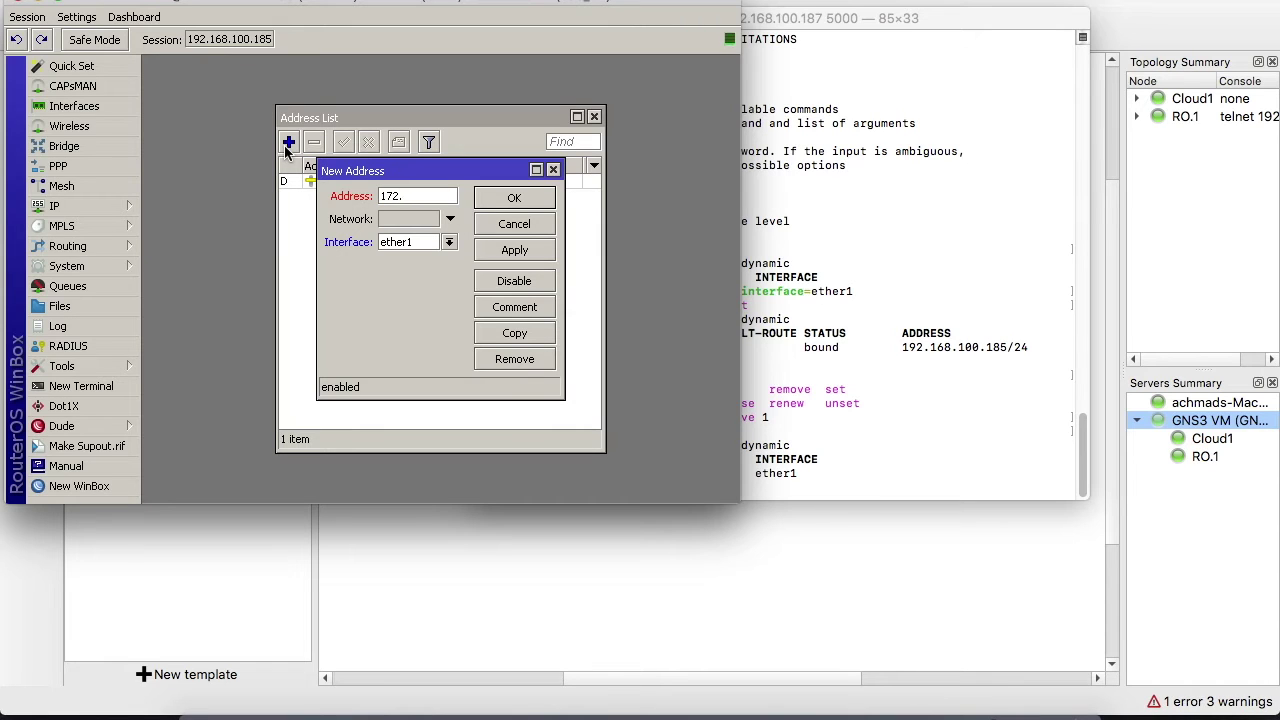
text(.16.123.1/24)
click(450, 243)
click(415, 264)
click(514, 251)
click(556, 198)
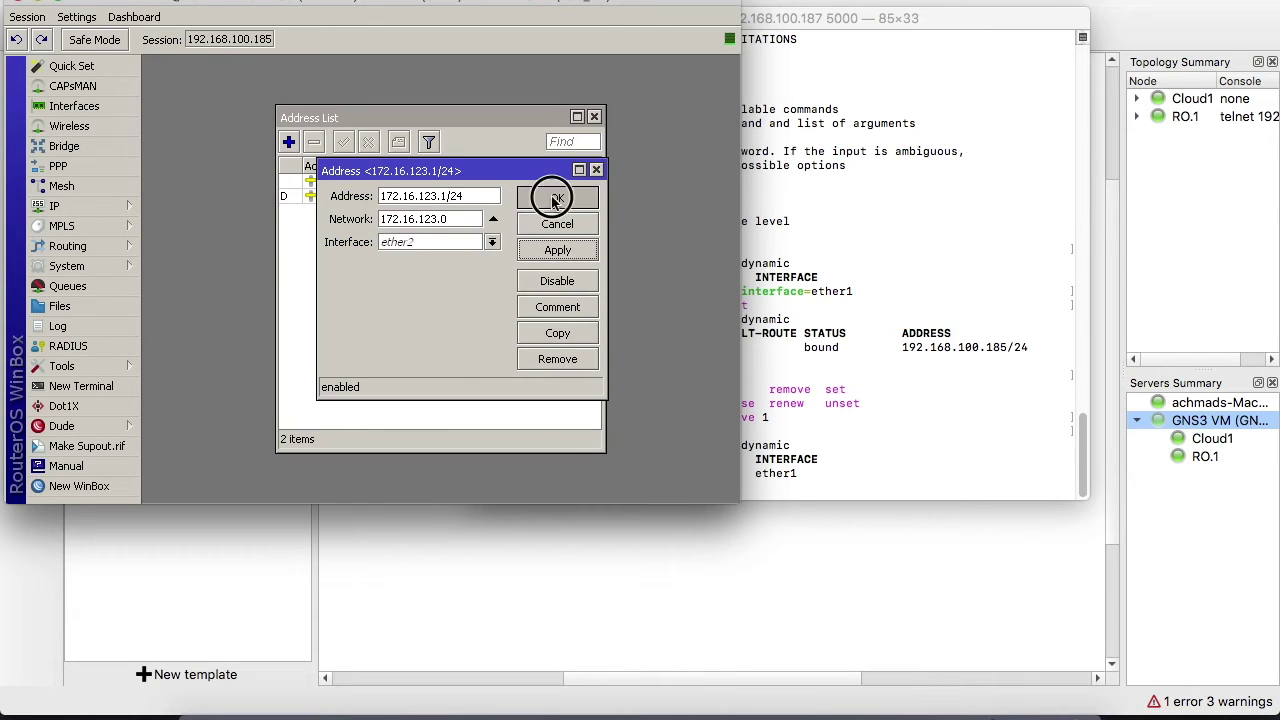
click(90, 206)
Run DHCP Setup on ether2, accepting the proposed address space, gateway and address pool
click(238, 327)
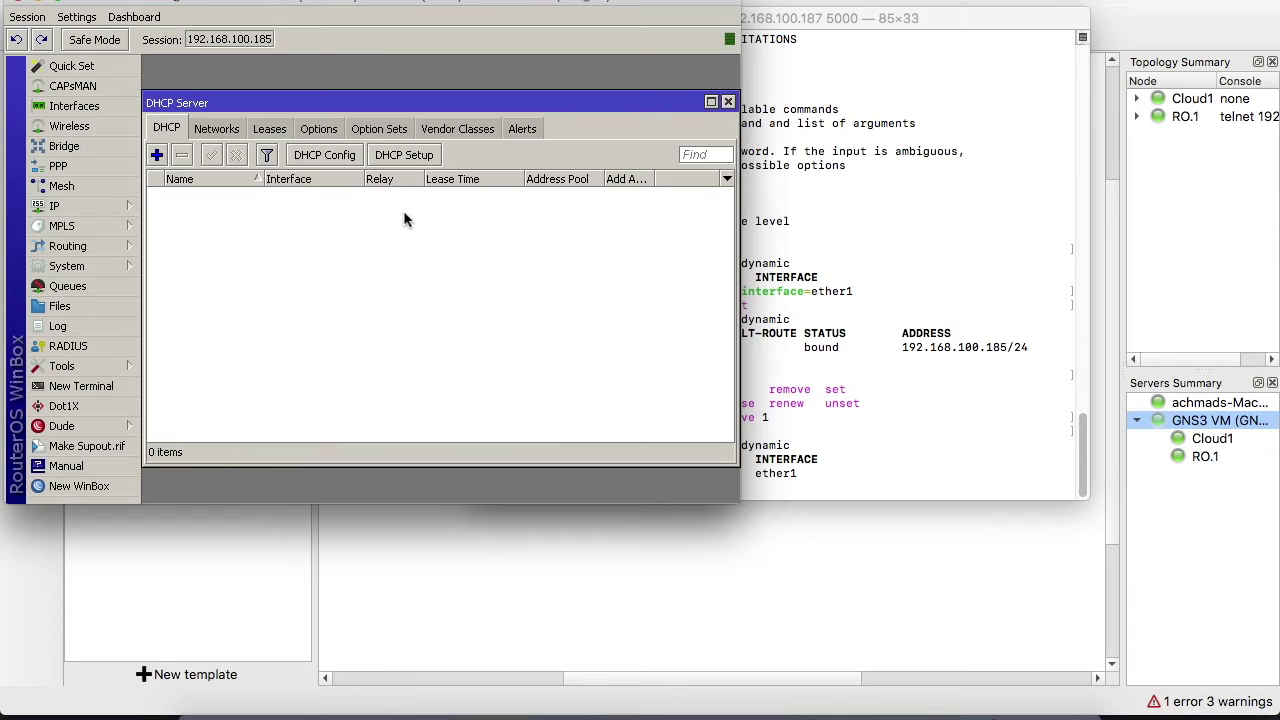
click(410, 158)
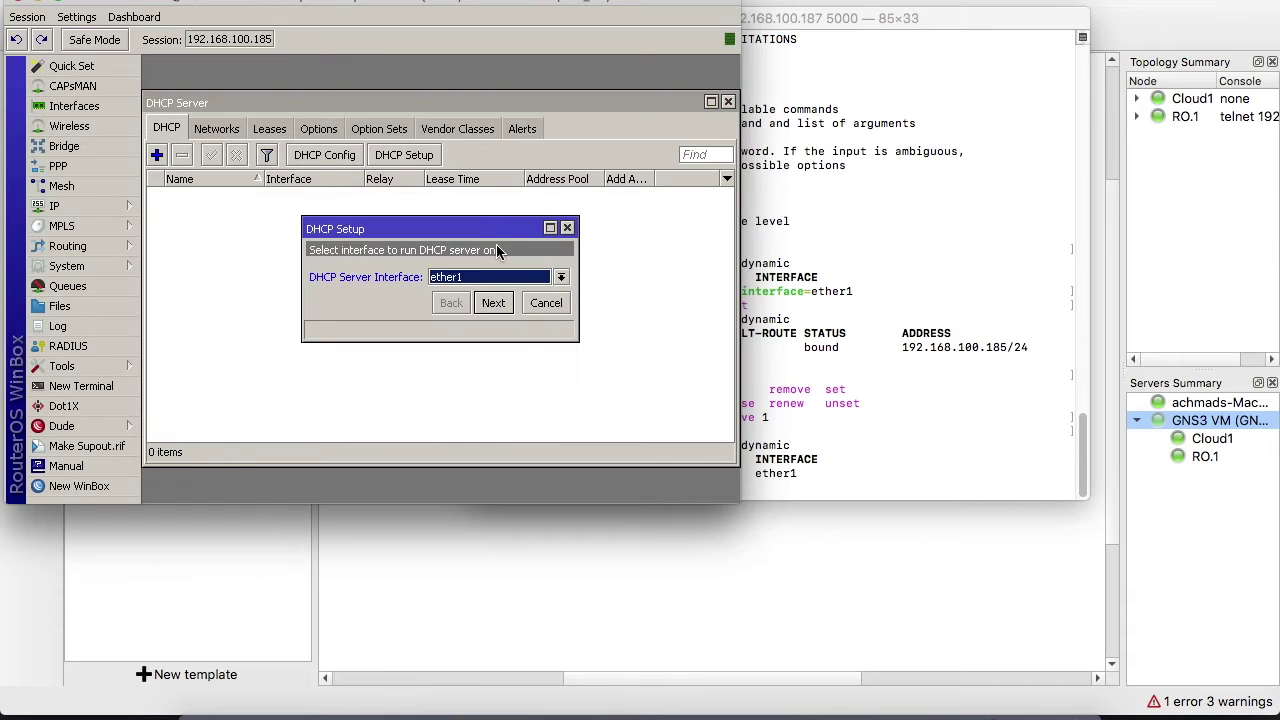
click(535, 280)
click(497, 306)
click(494, 303)
click(494, 303)
click(494, 303)
click(495, 303)
Confirm the DNS servers and a 00:10:00 lease time to finish creating dhcp1
click(496, 324)
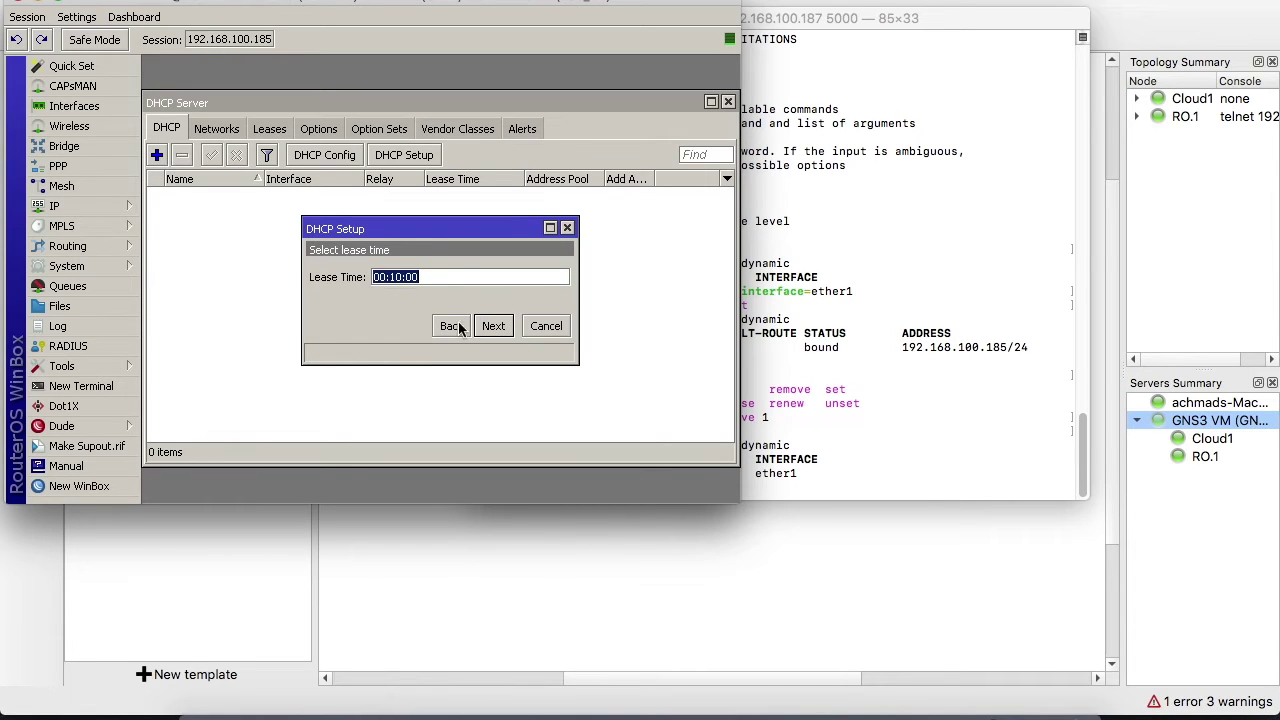
click(452, 326)
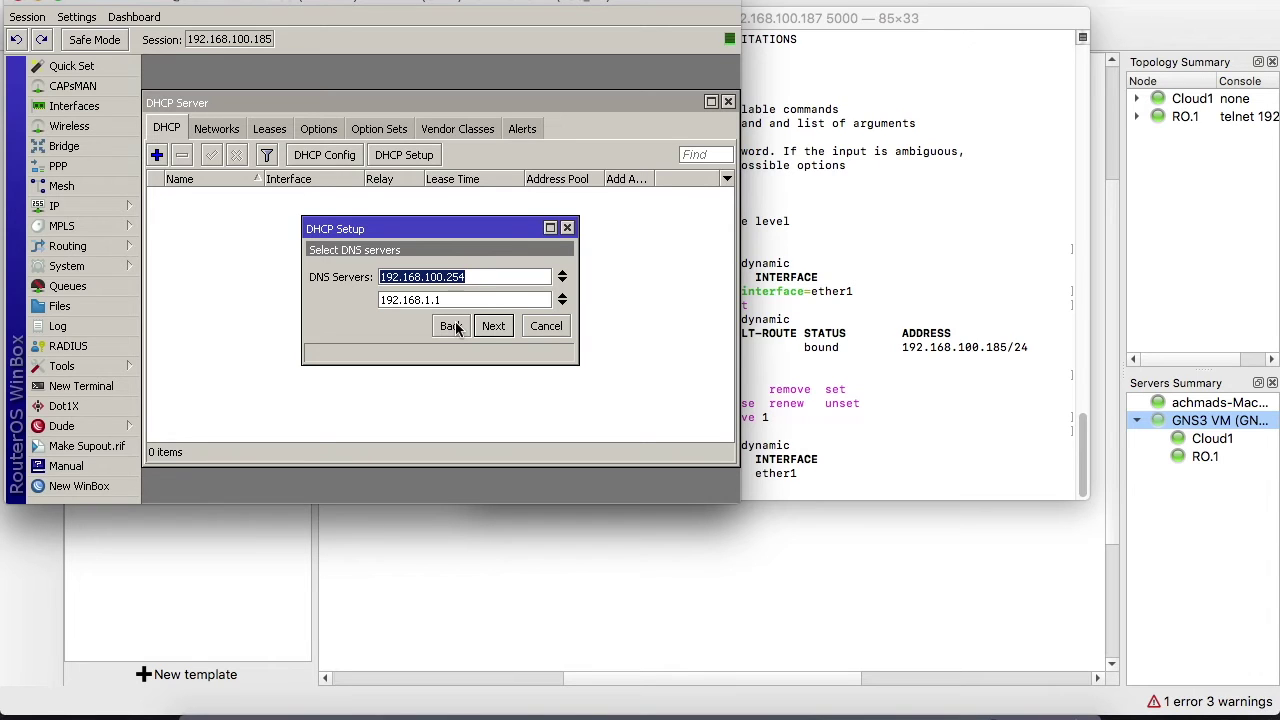
click(505, 330)
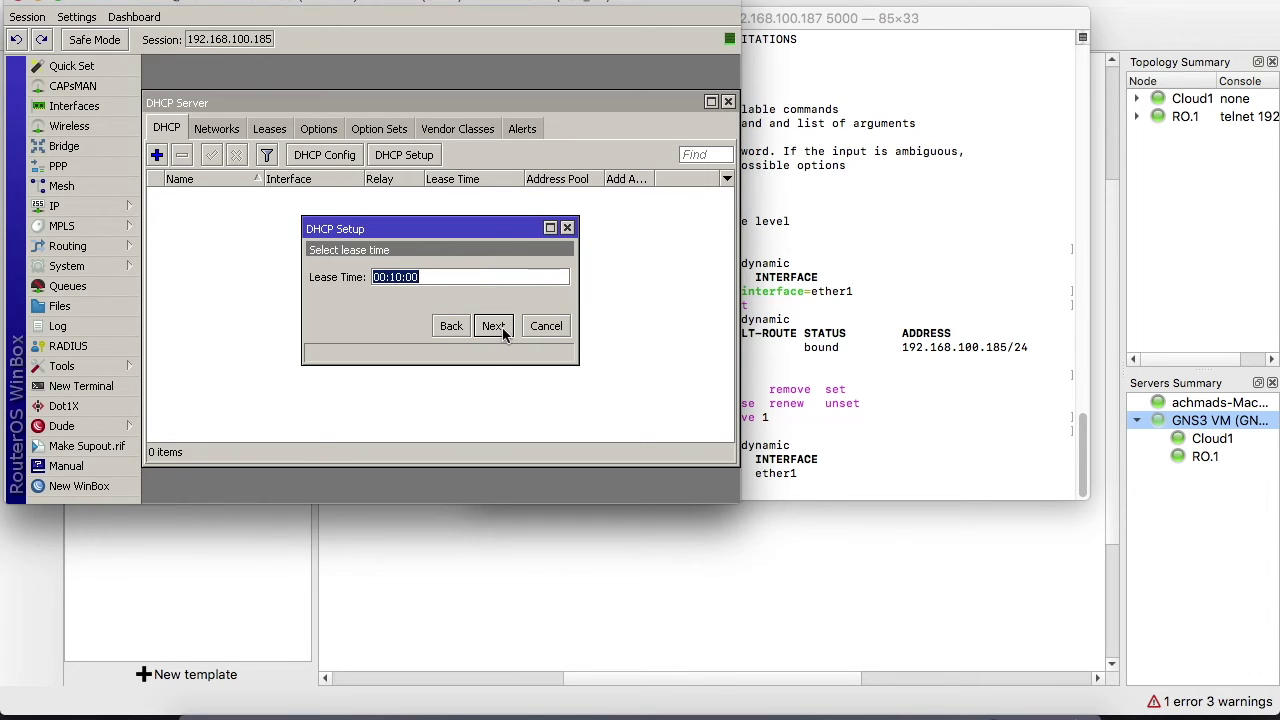
click(502, 330)
click(446, 274)
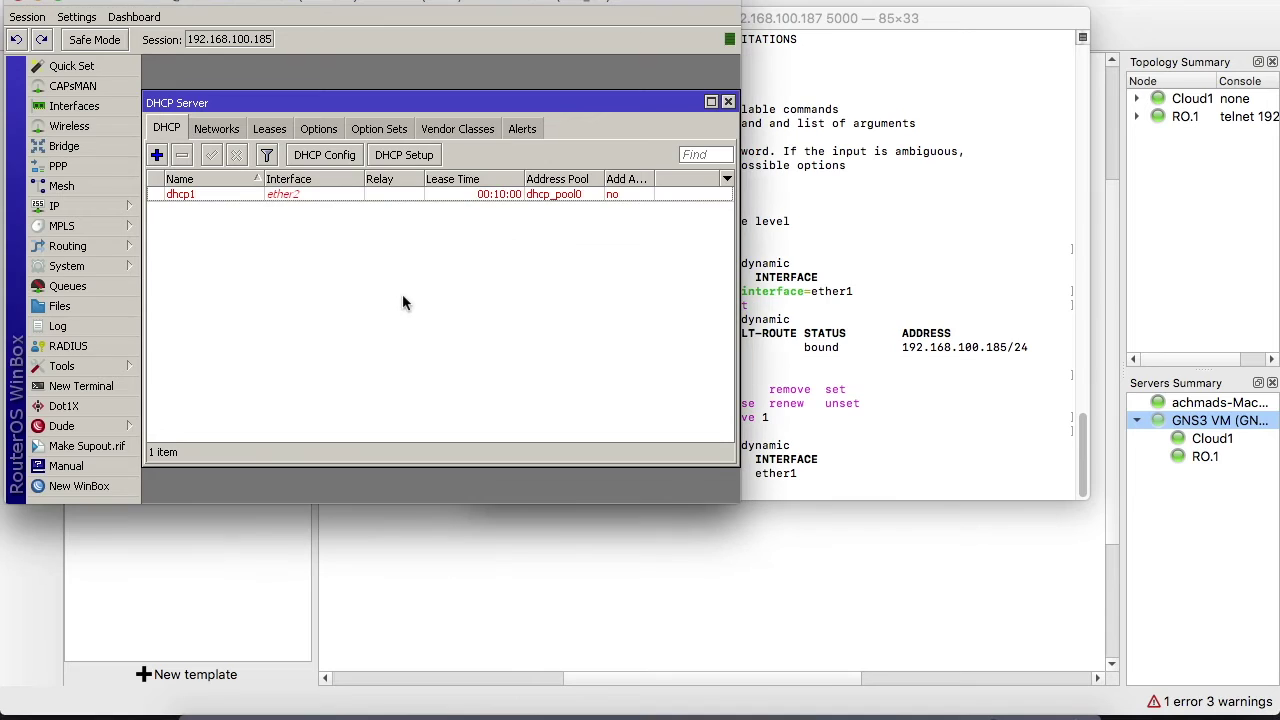
Select dhcp1, then close the DHCP Server and Address List windows
click(287, 196)
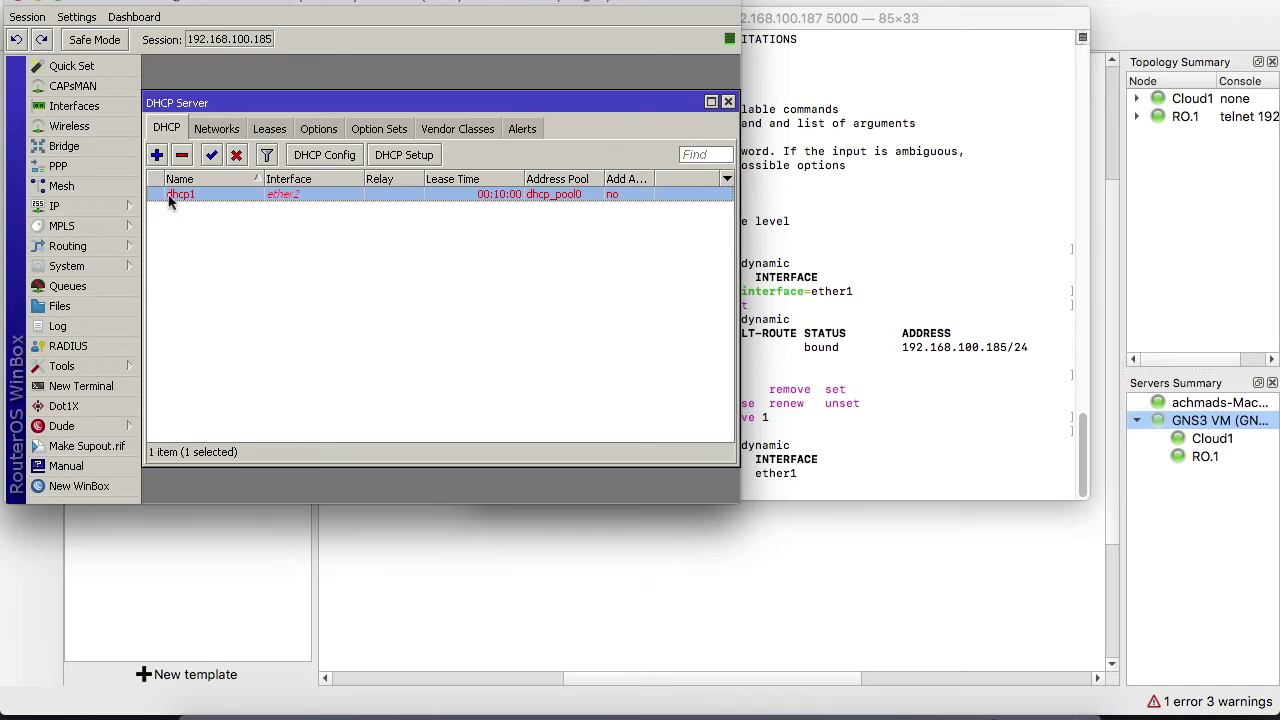
click(729, 103)
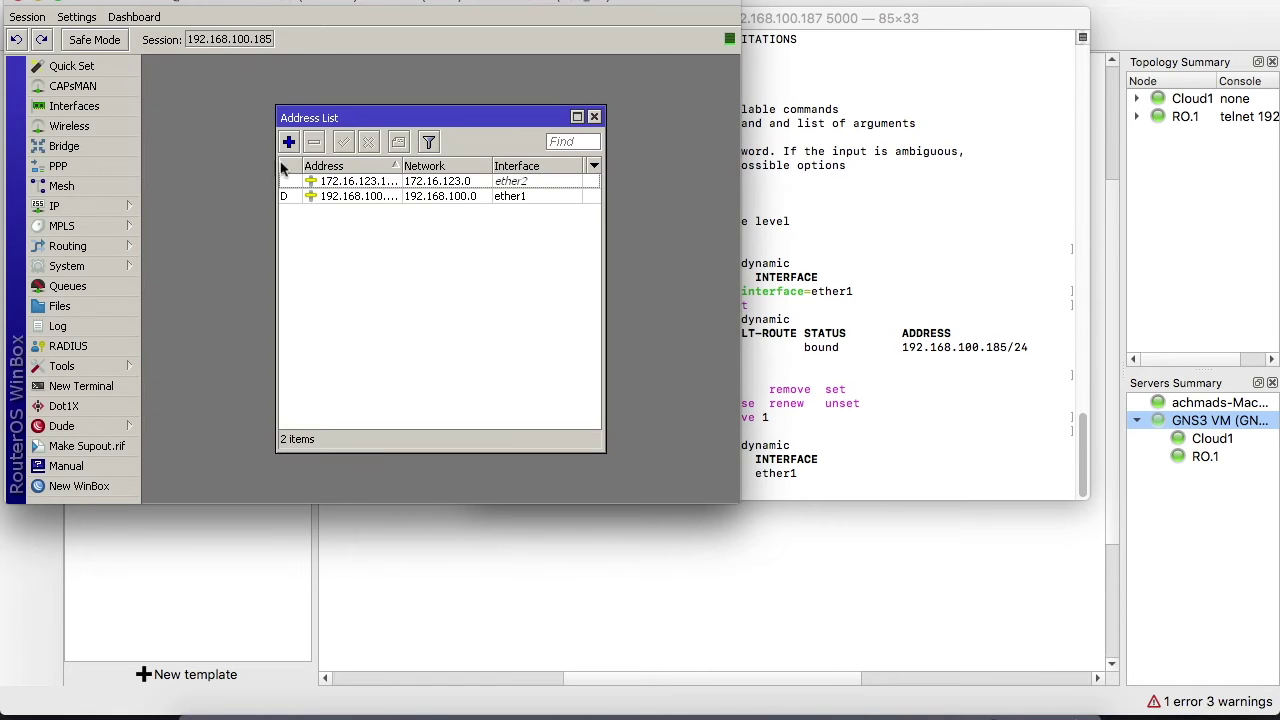
click(594, 117)
click(114, 206)
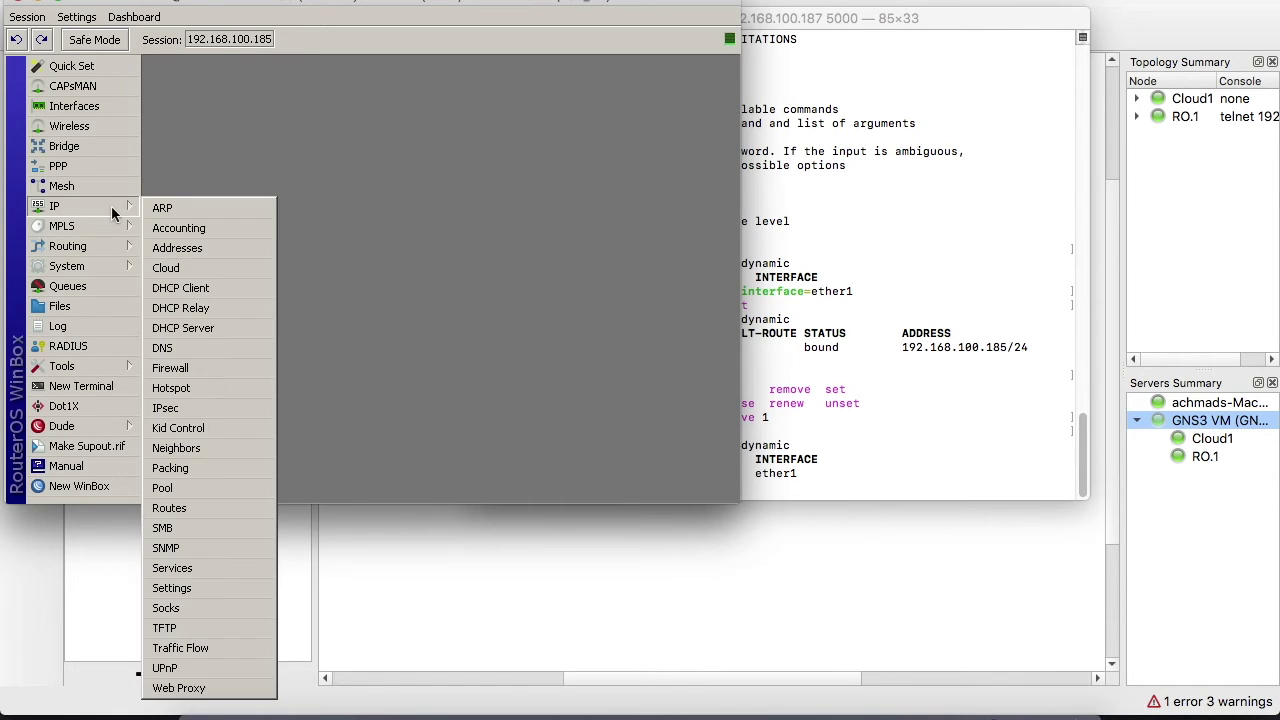
Add a srcnat NAT rule: source 172.16.123.0/24, out-interface ether1, action masquerade
click(168, 368)
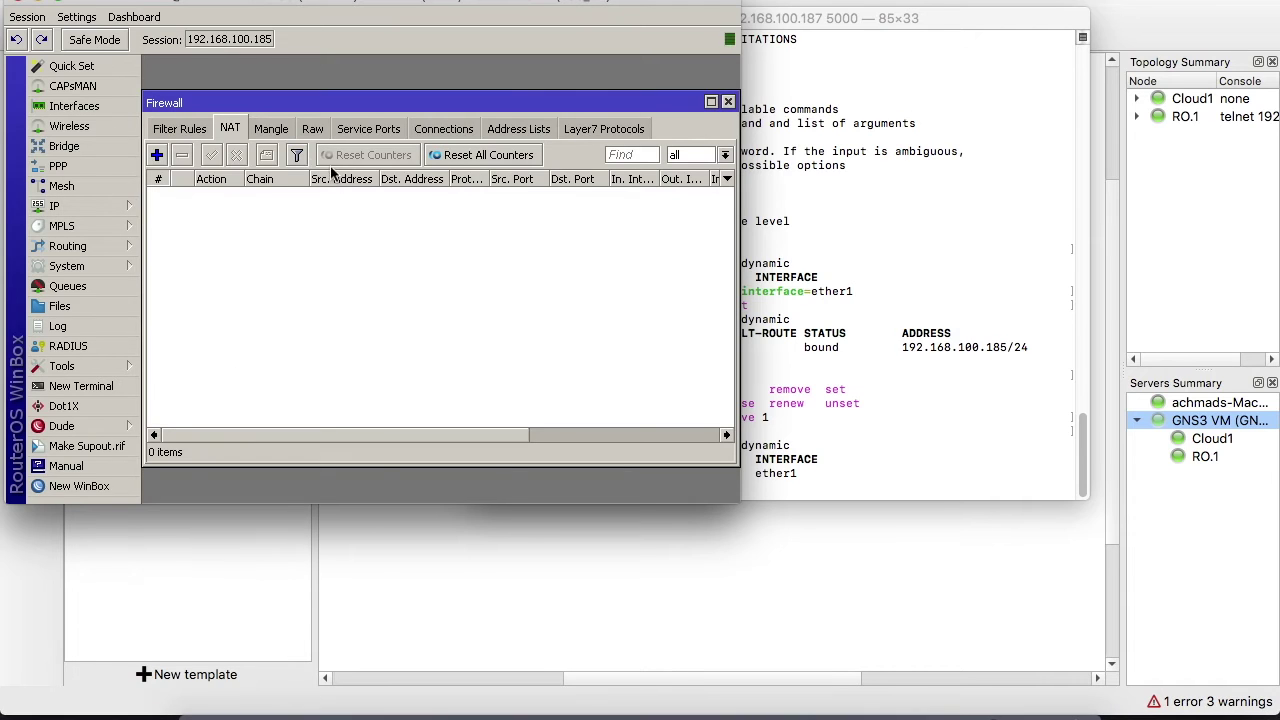
click(157, 157)
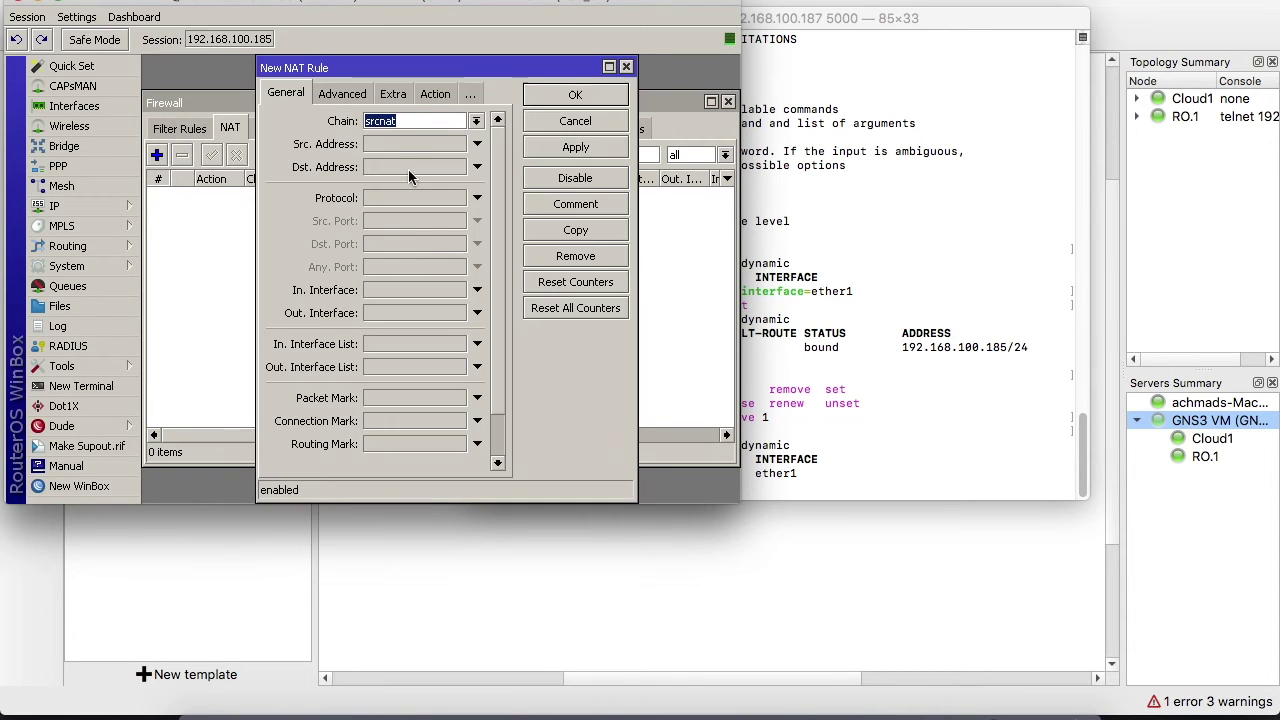
click(398, 146)
text(172.16.123.0)
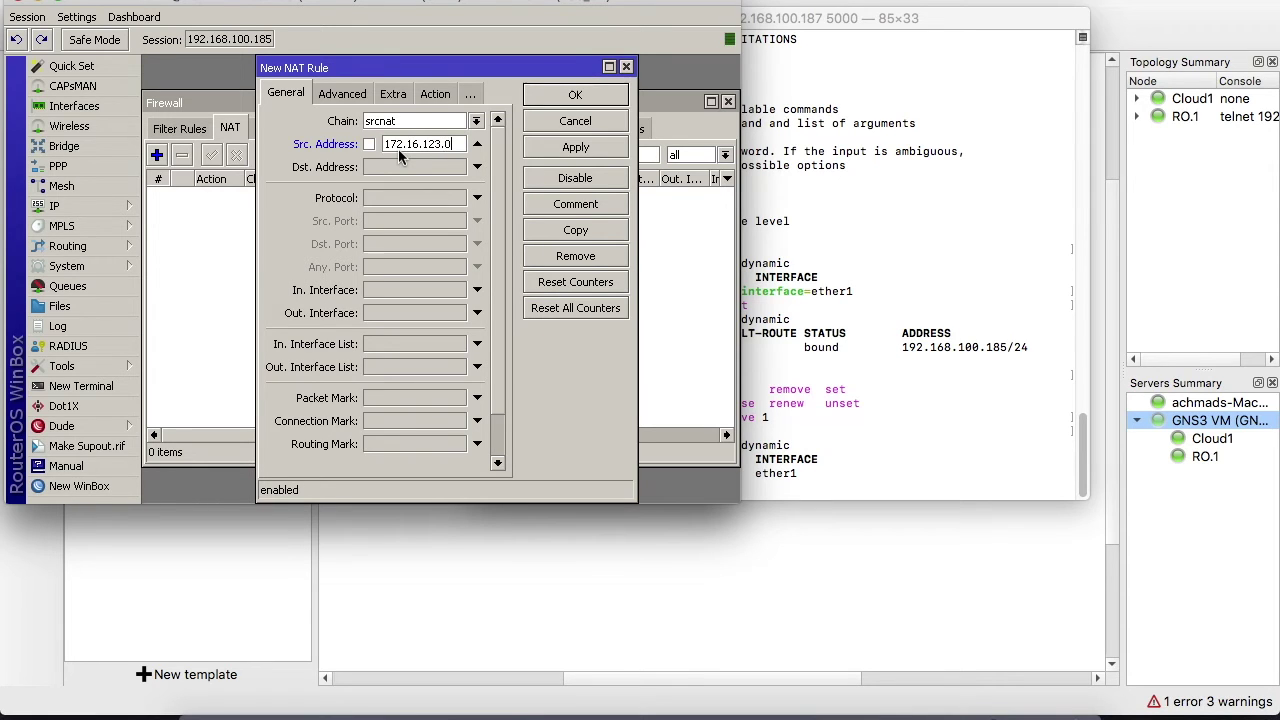
text(/24)
click(377, 313)
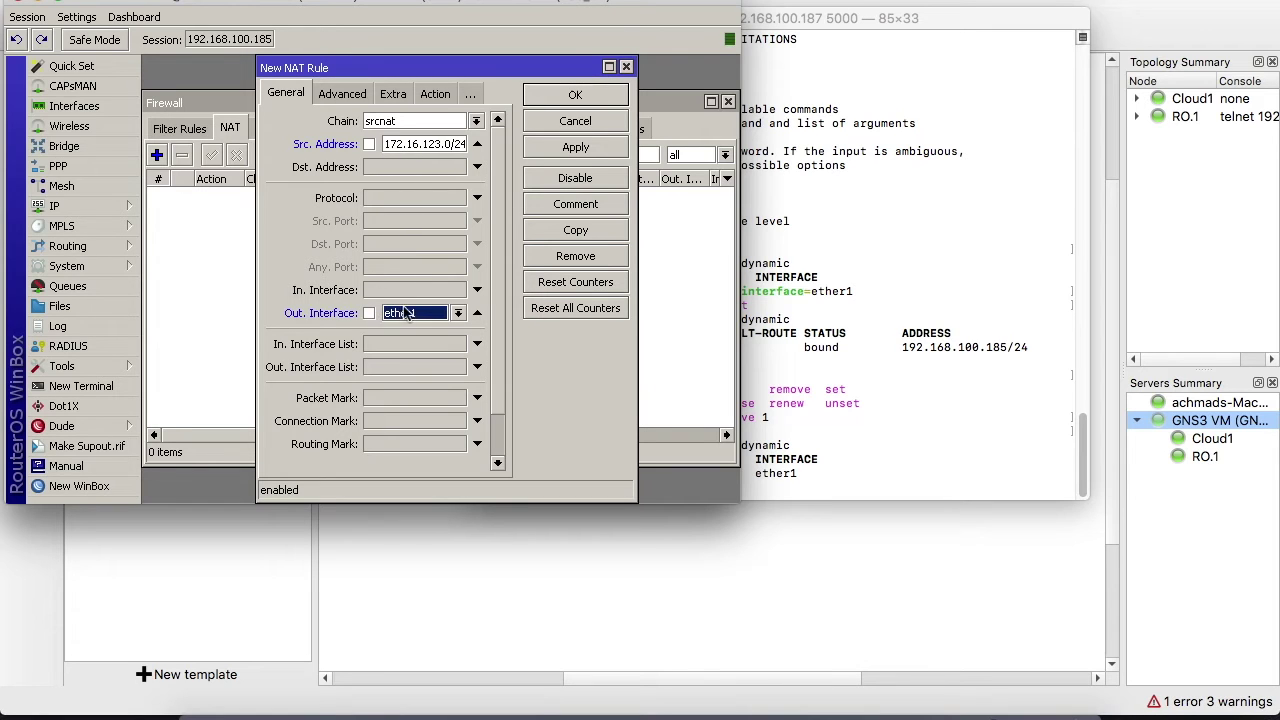
click(436, 94)
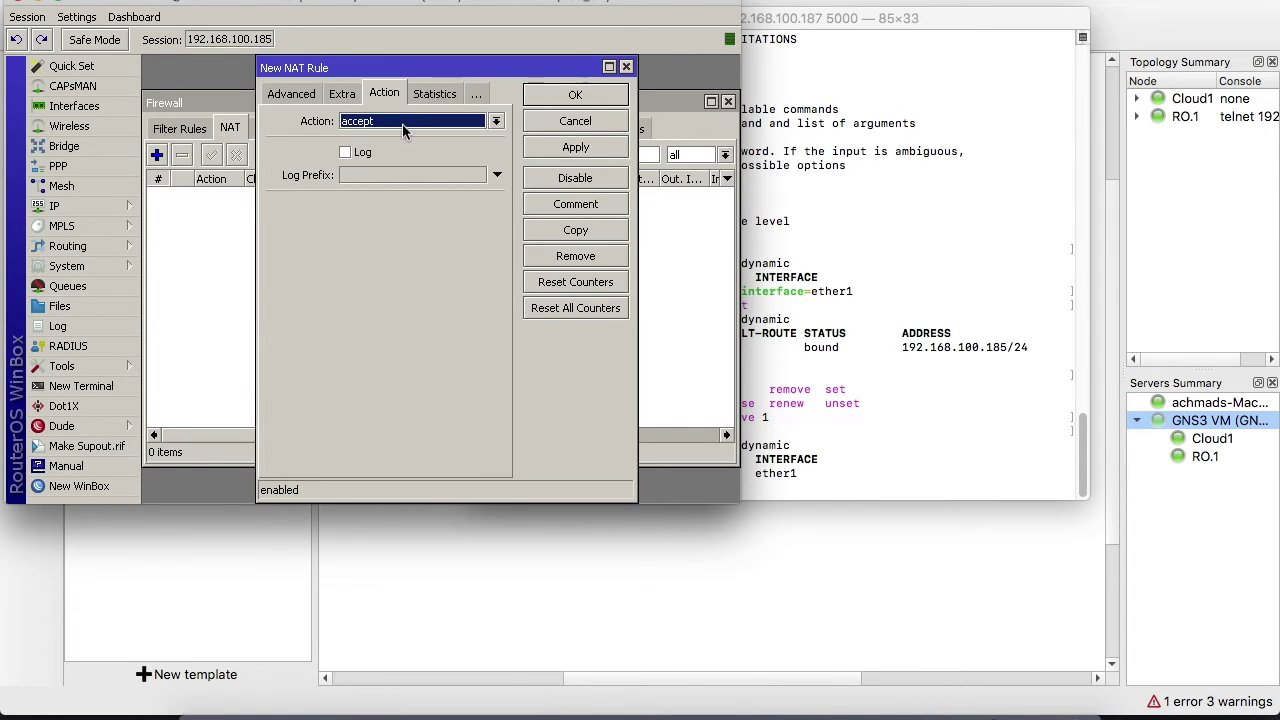
click(404, 124)
click(372, 215)
click(593, 150)
click(597, 96)
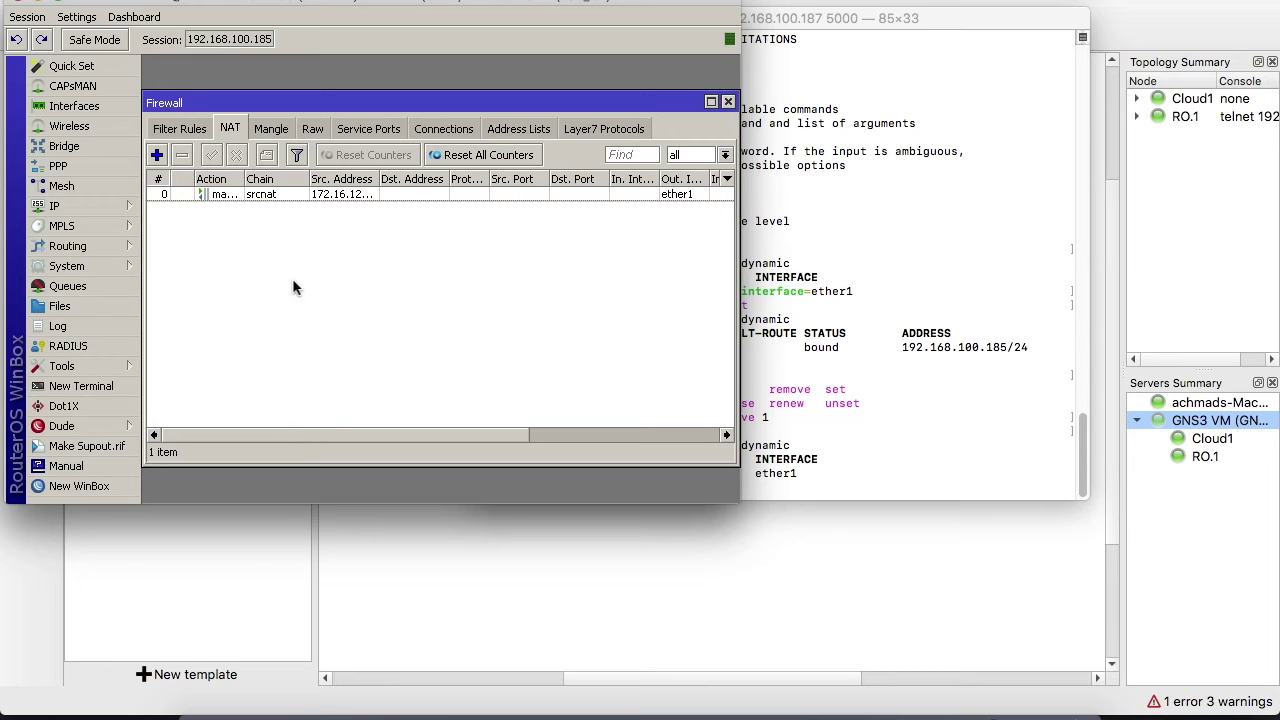
Review the router's DNS settings, then bring GNS3 back to the front
click(104, 205)
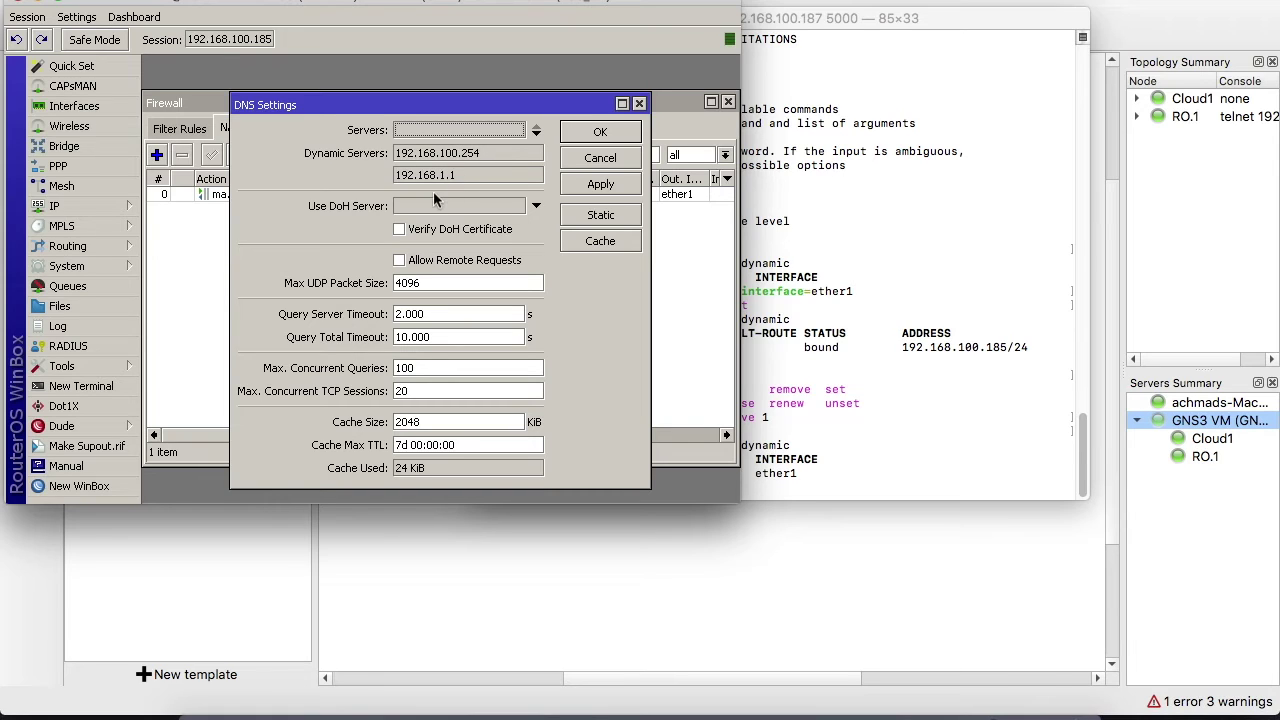
click(639, 104)
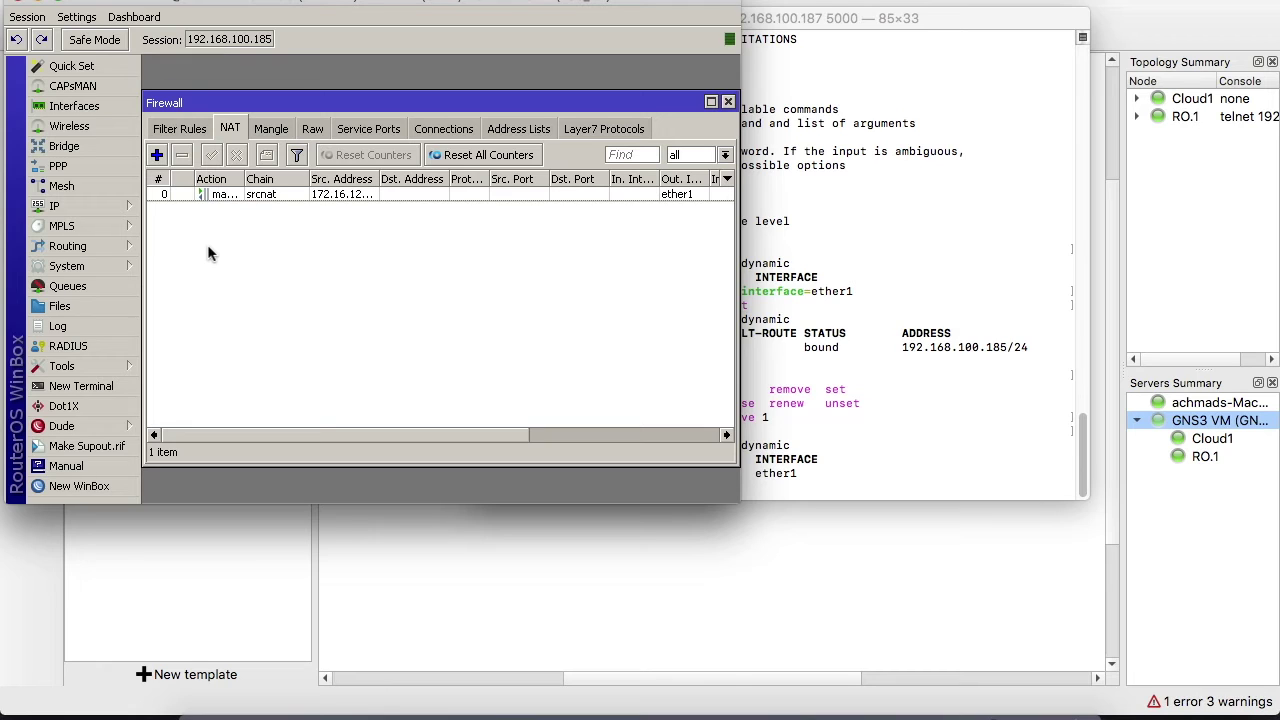
click(477, 545)
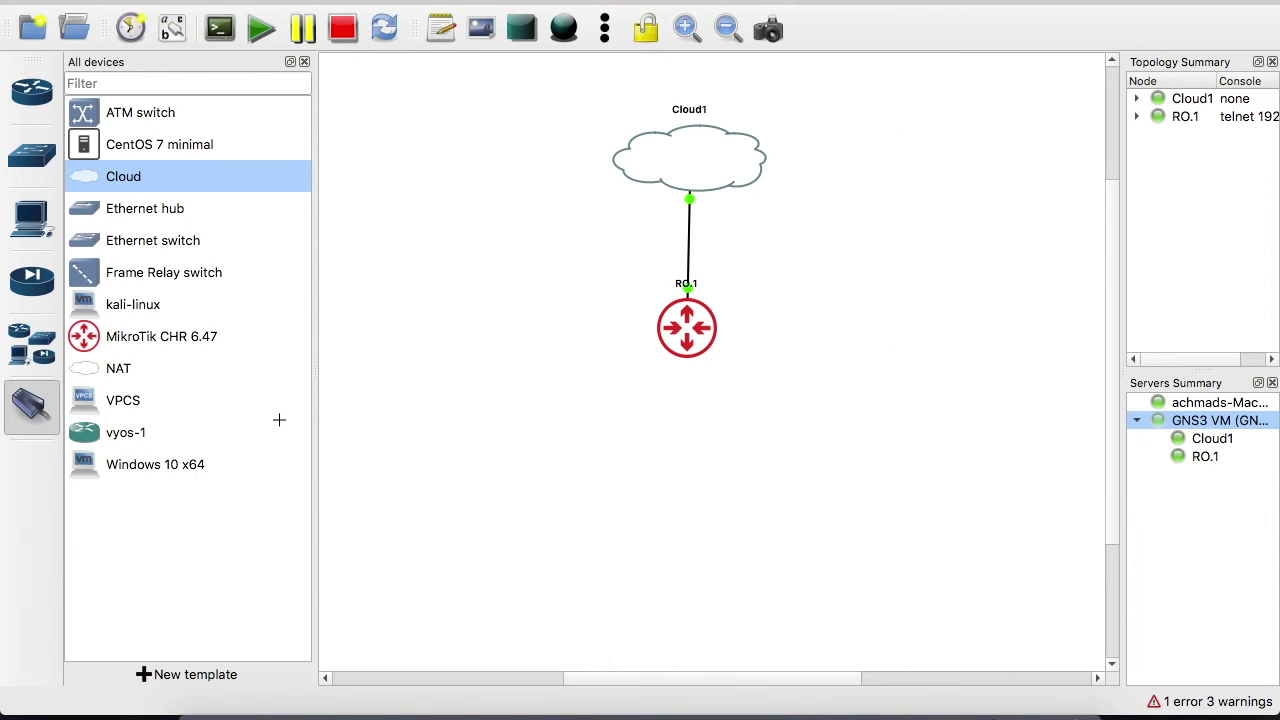
Place a VPCS node PC1 on the canvas, running on the GNS3 VM
drag(115, 400, 539, 453)
click(645, 339)
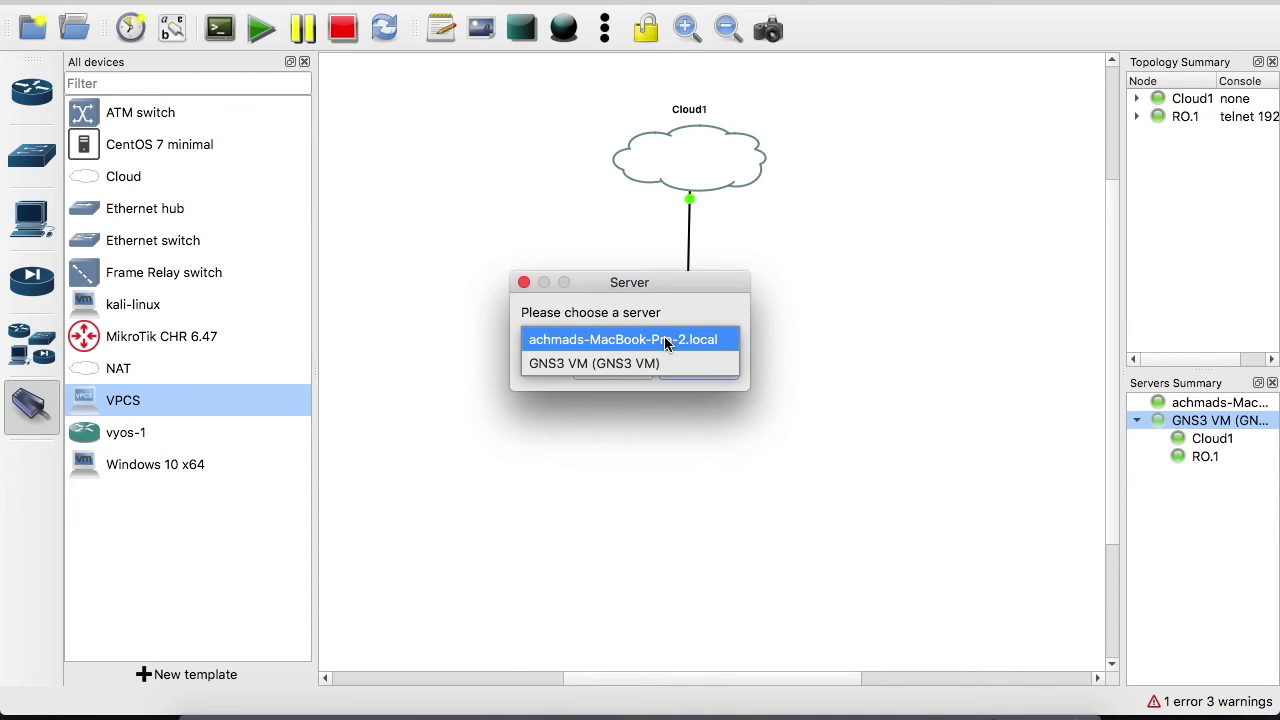
click(645, 366)
click(699, 368)
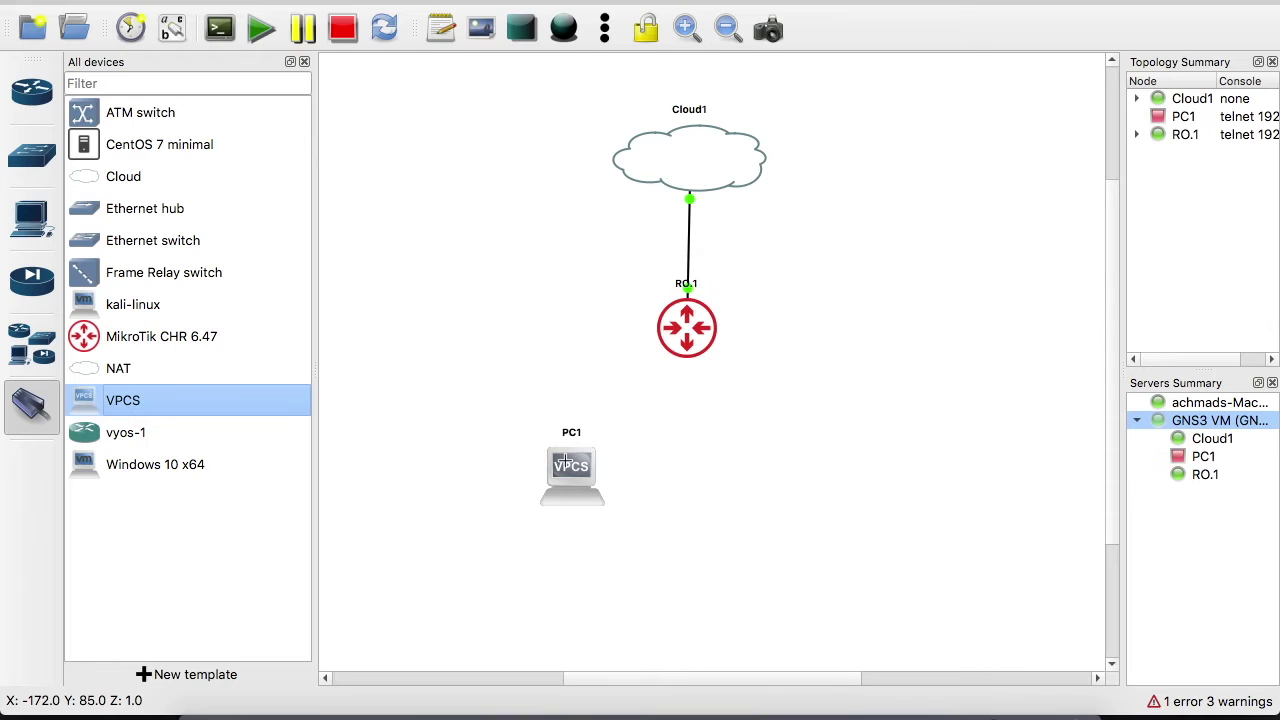
Cable PC1's Ethernet0 to RO.1's ether2
click(574, 465)
click(632, 479)
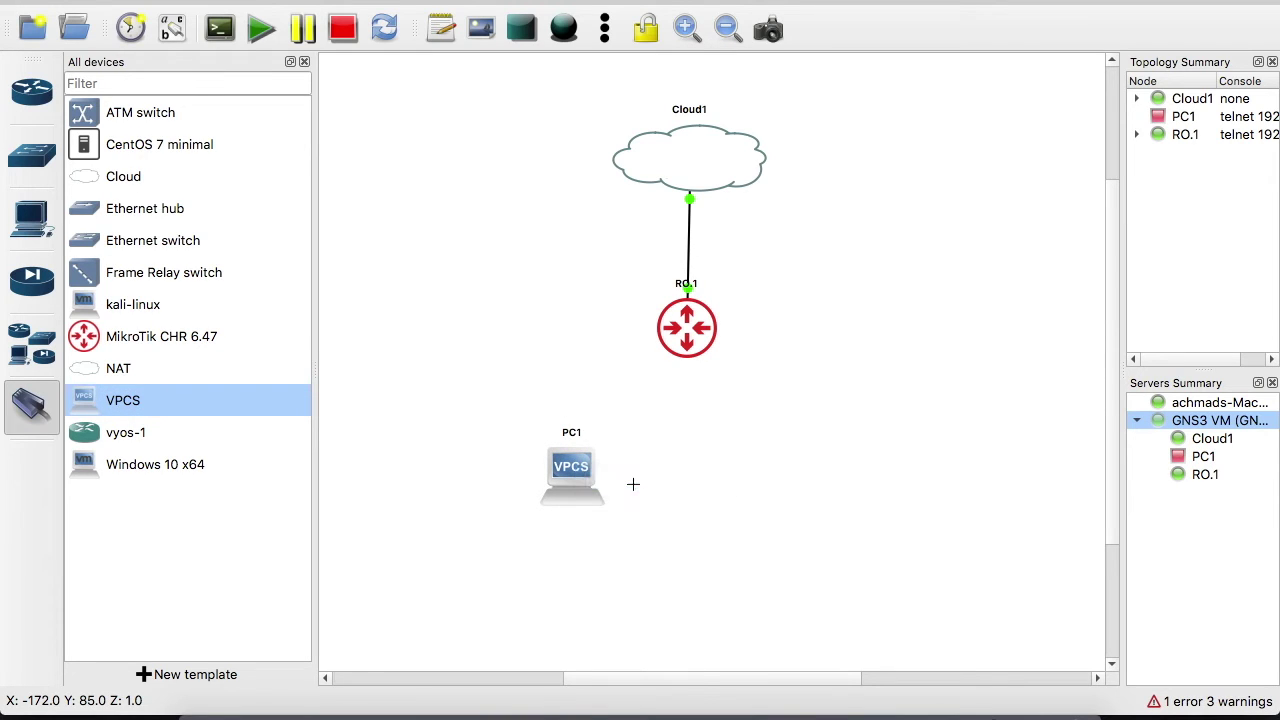
click(686, 341)
click(722, 378)
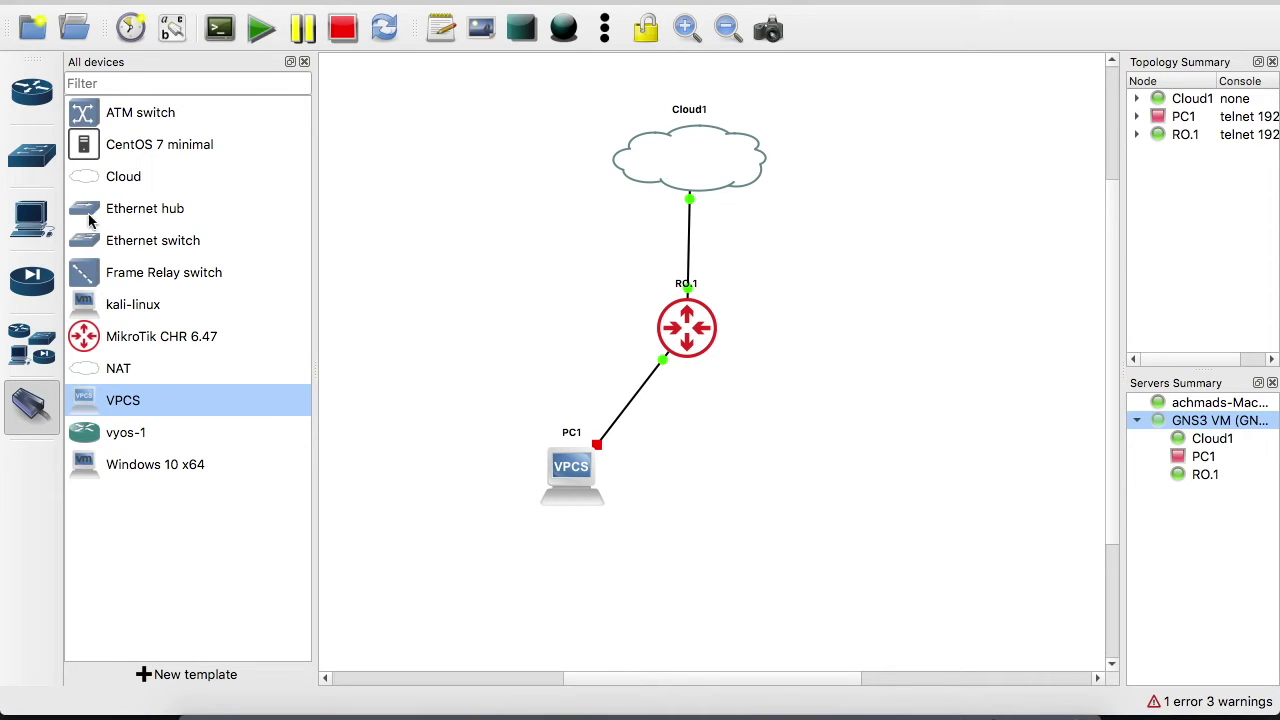
click(55, 390)
Start PC1 and open its console
right_click(572, 480)
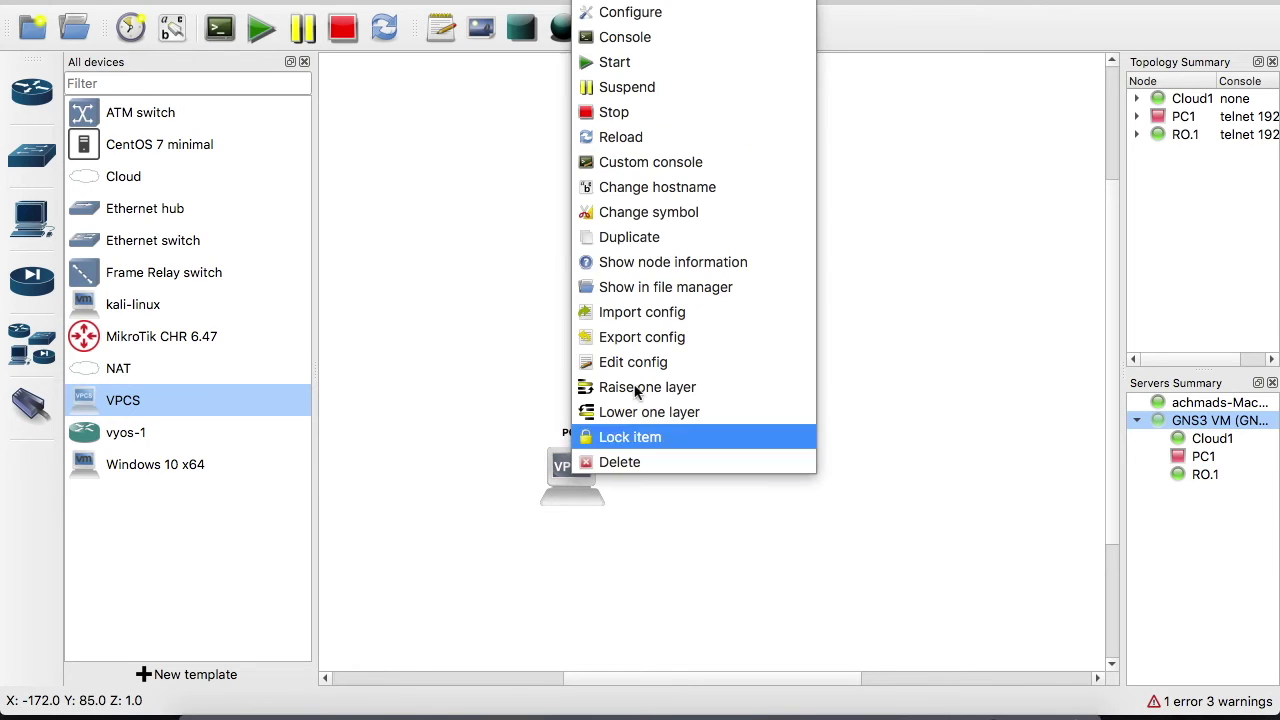
click(620, 64)
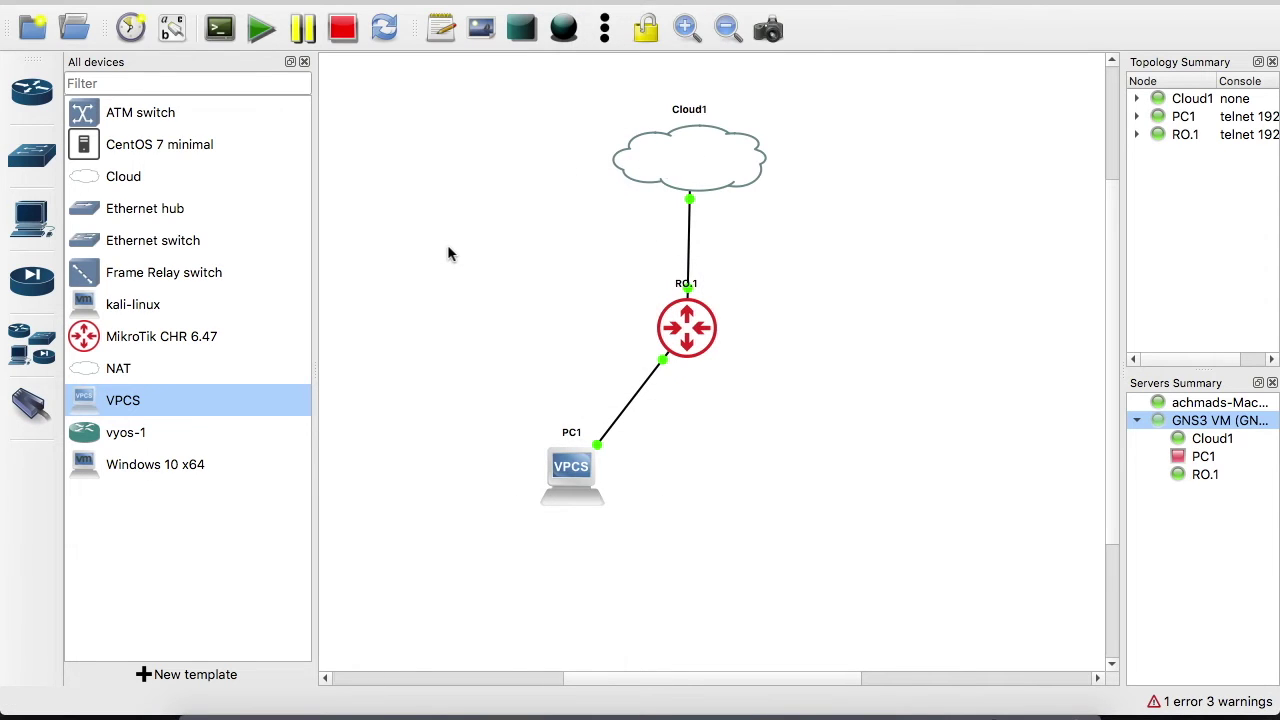
double_click(583, 477)
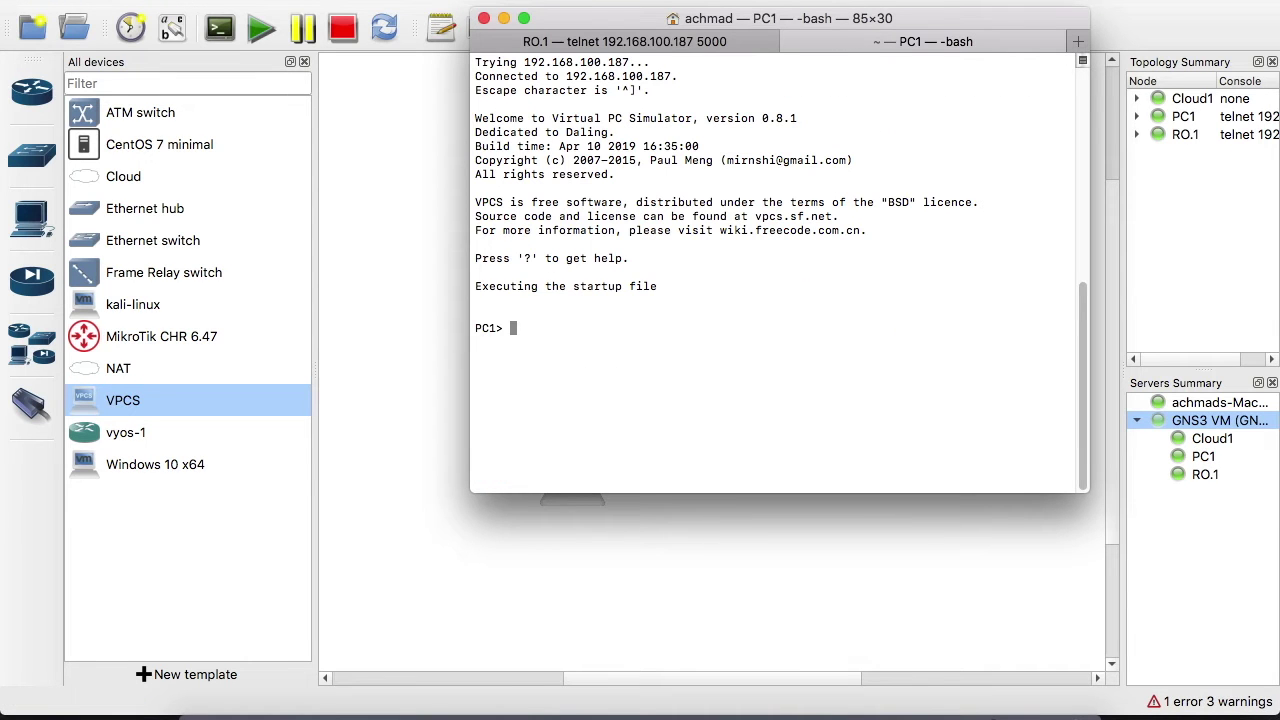
Run 'ip dhcp' on PC1 to lease 172.16.123.254/24, then ping detik.com successfully
text(ip dhcp)
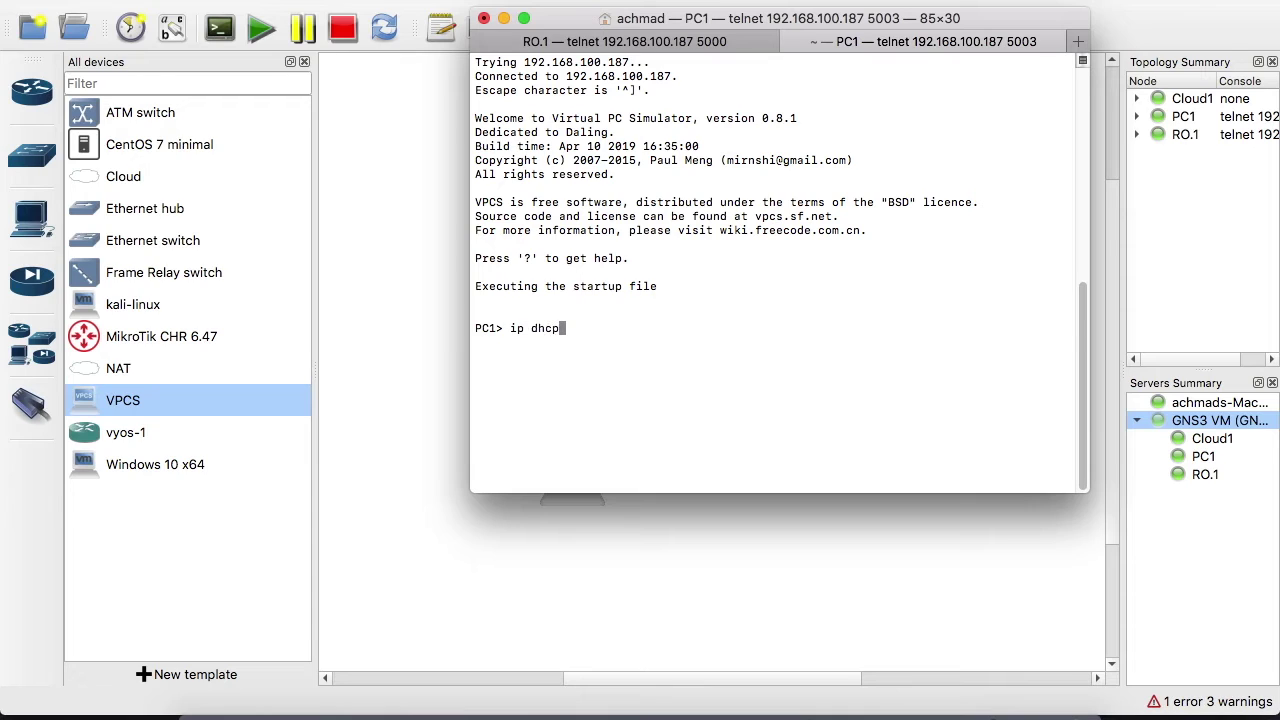
key(Return)
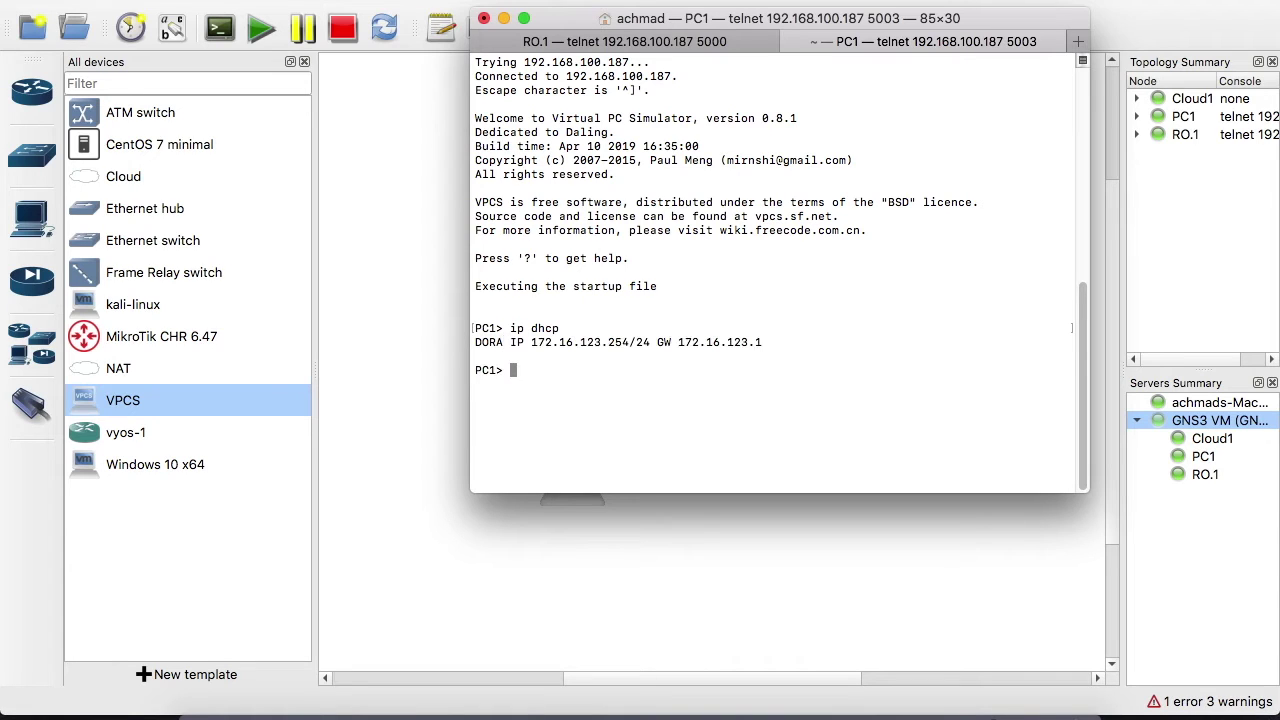
text(ping detik)
text(.com)
key(Return)
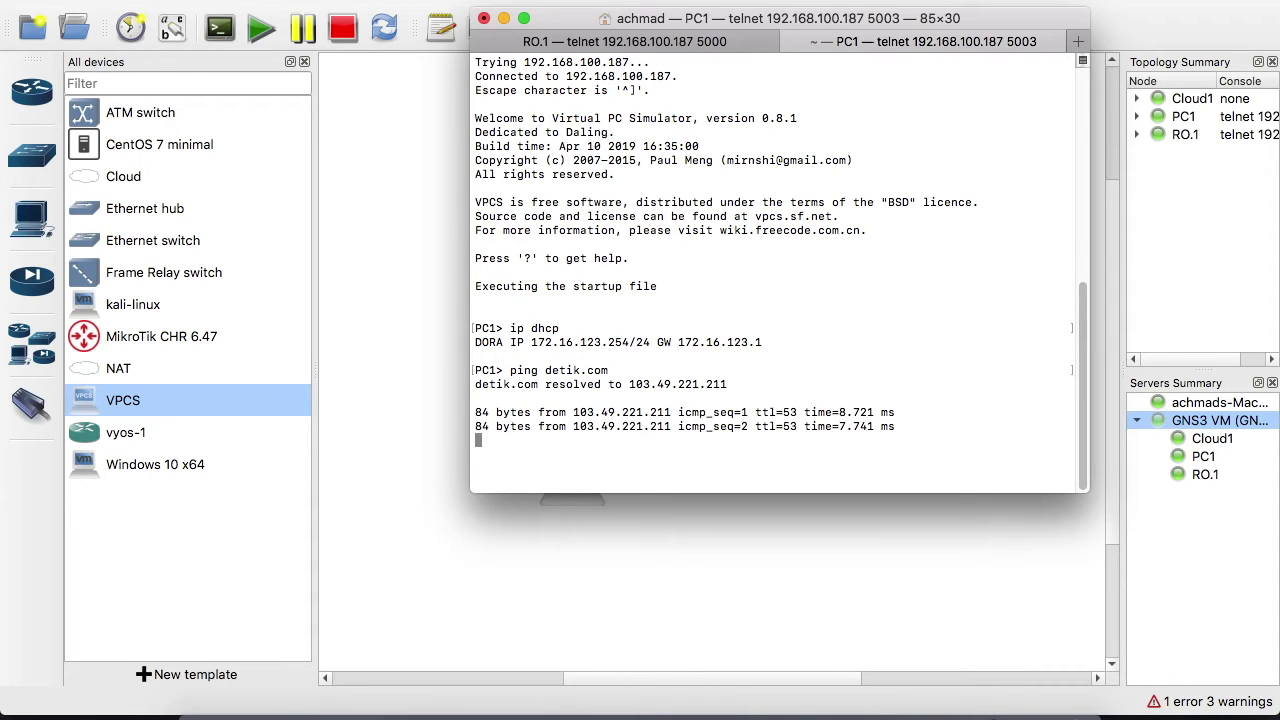
key(ctrl+c)
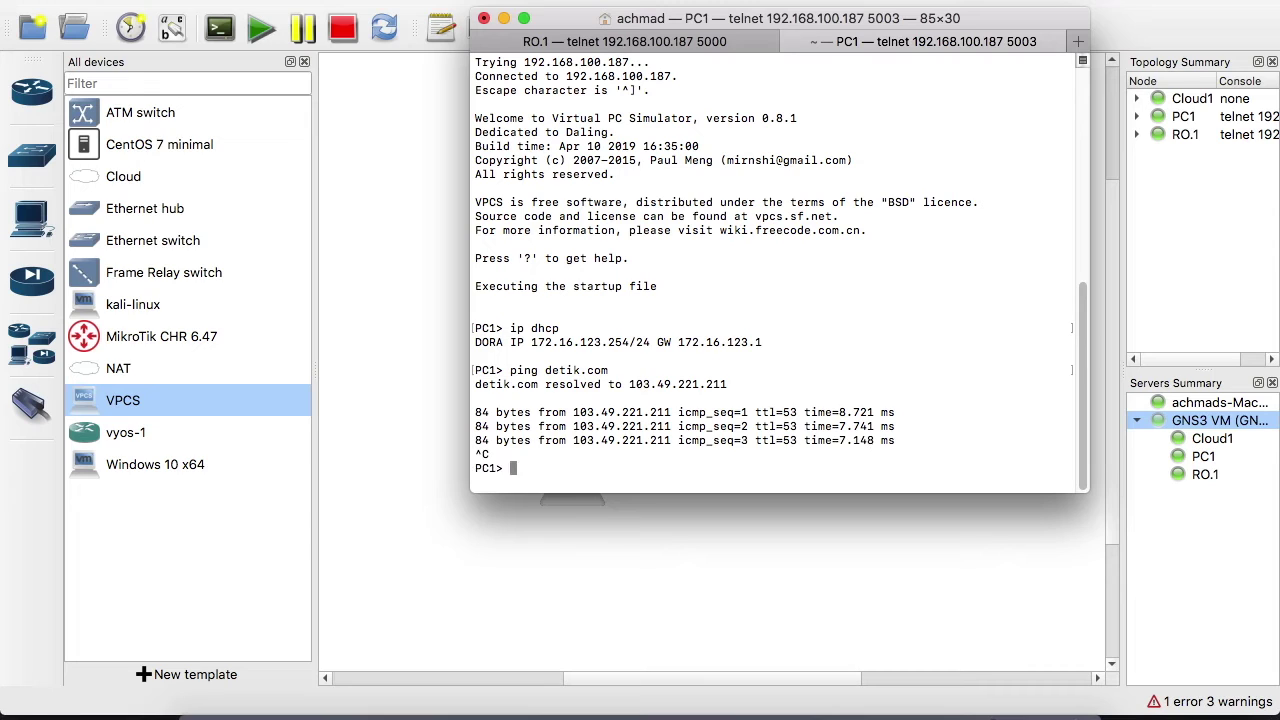
click(413, 257)
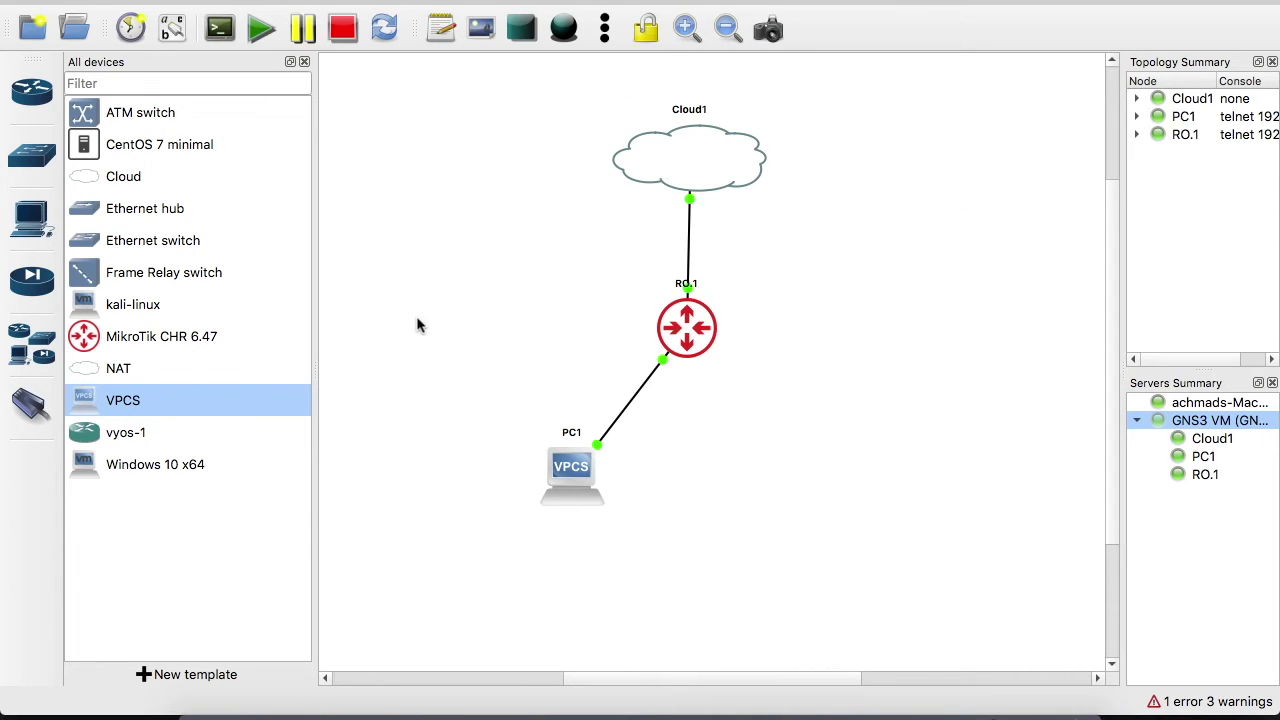
Move PC1 left, then add VPCS node PC2 on the GNS3 VM below RO.1
drag(572, 471, 500, 335)
click(443, 413)
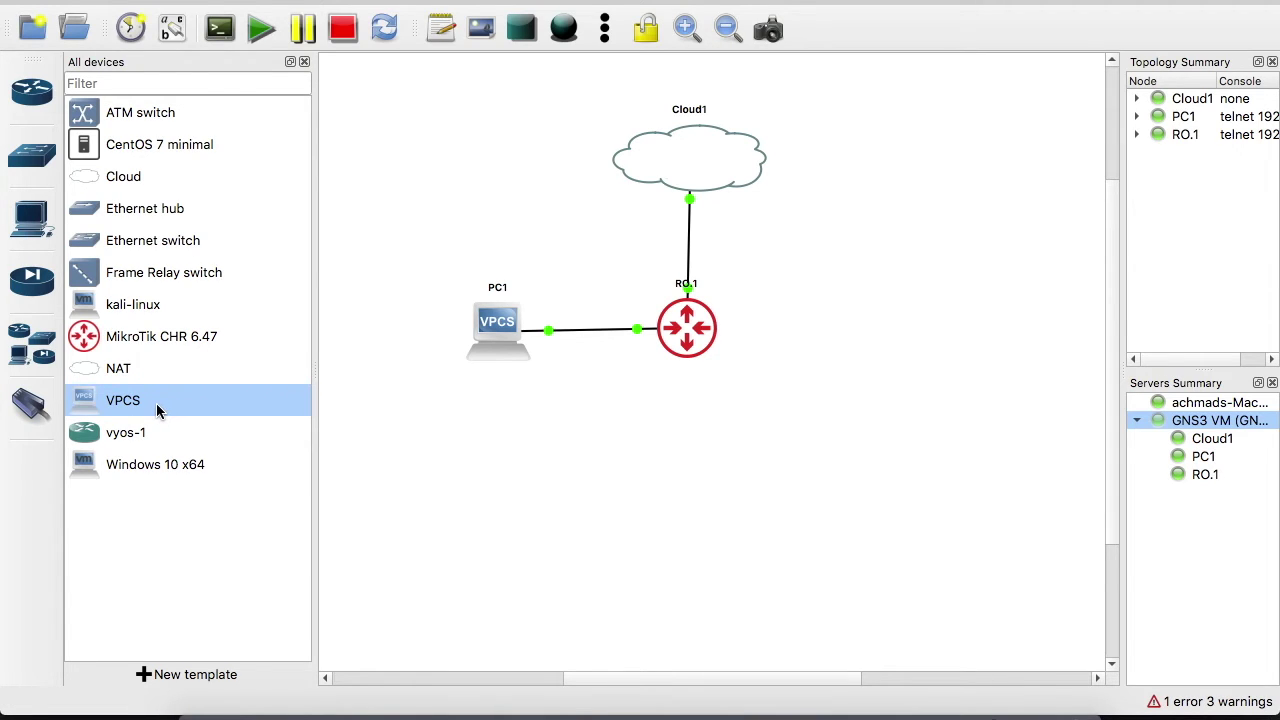
drag(141, 401, 522, 463)
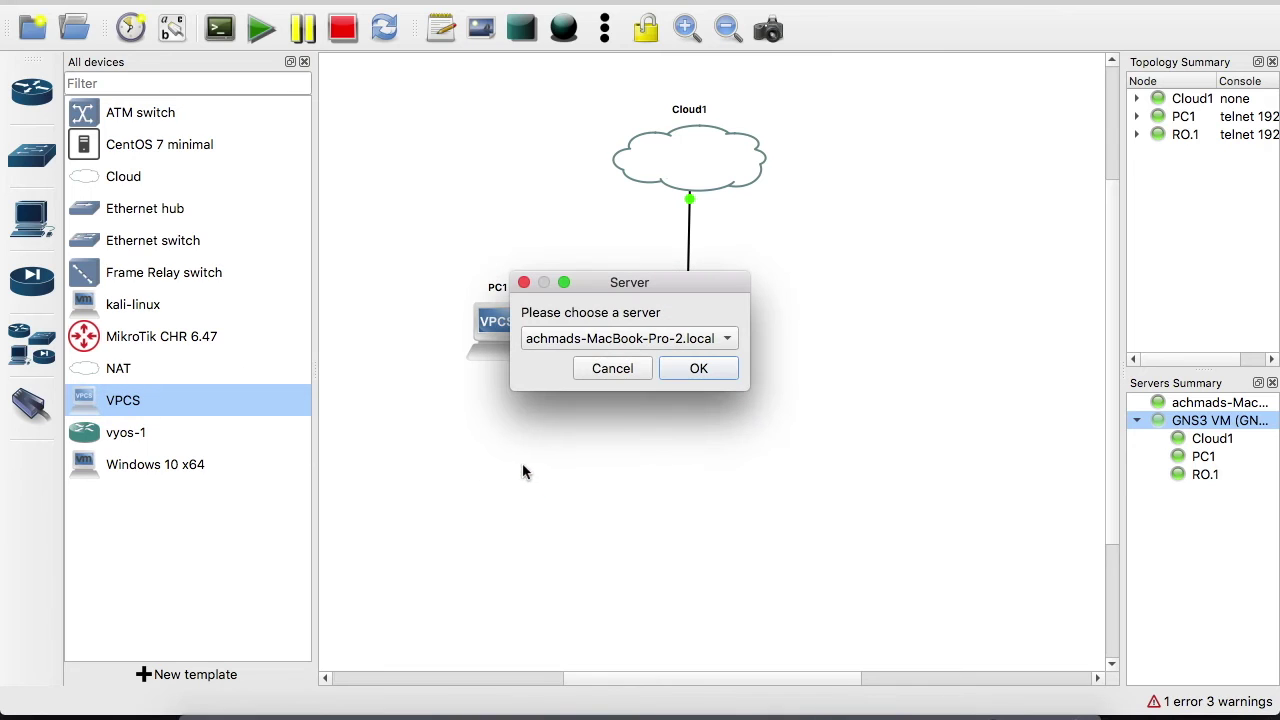
click(620, 344)
click(606, 363)
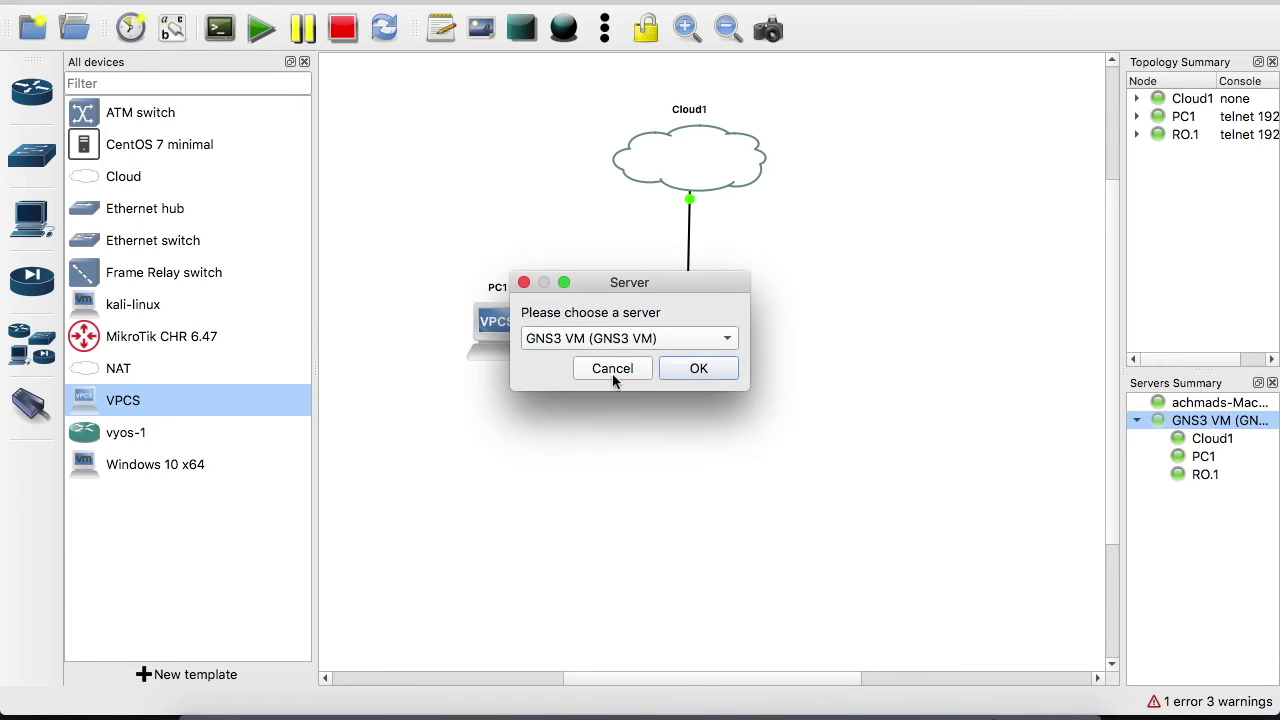
click(699, 368)
drag(553, 497, 681, 477)
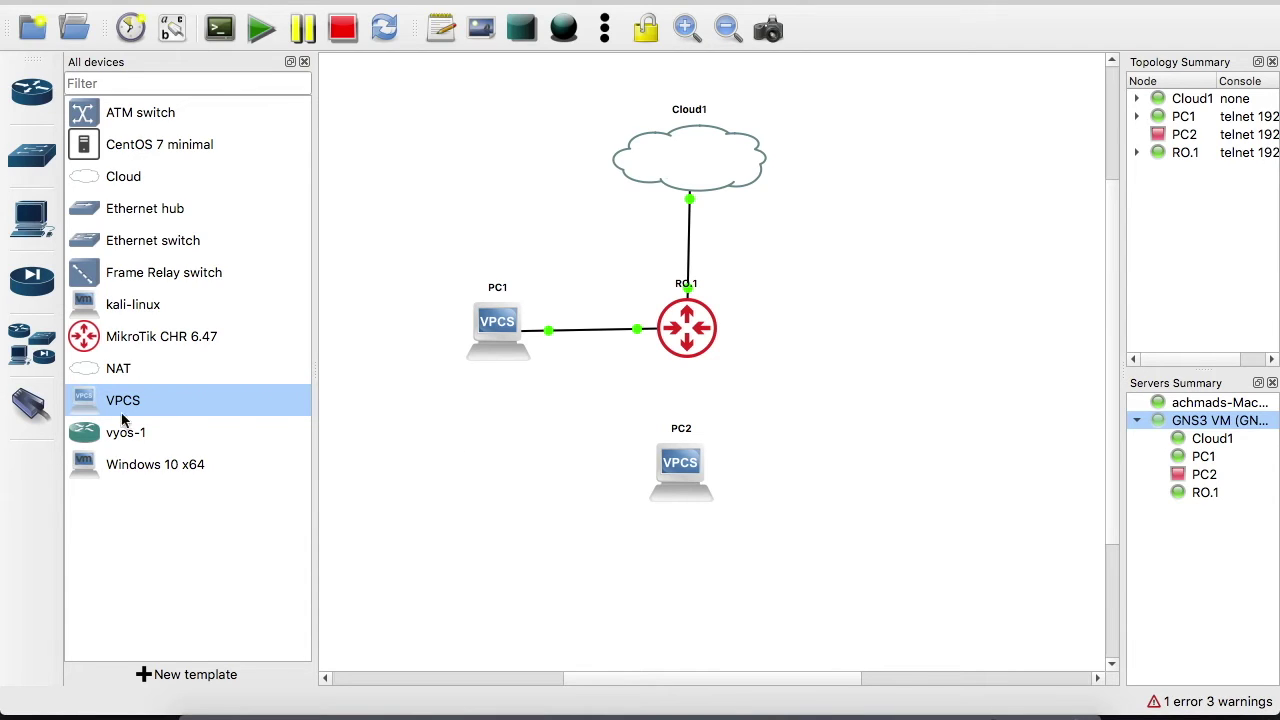
Cable RO.1's ether3 to PC2's Ethernet0 and start PC2
click(30, 405)
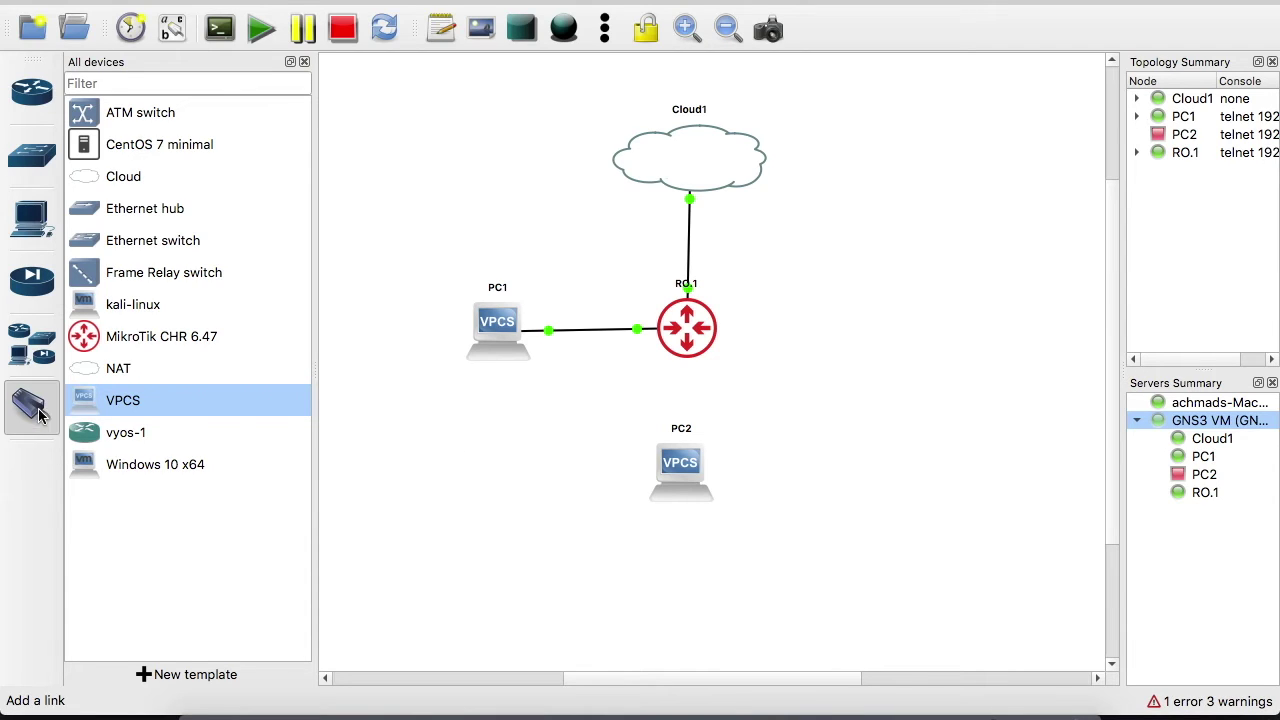
click(685, 328)
click(716, 392)
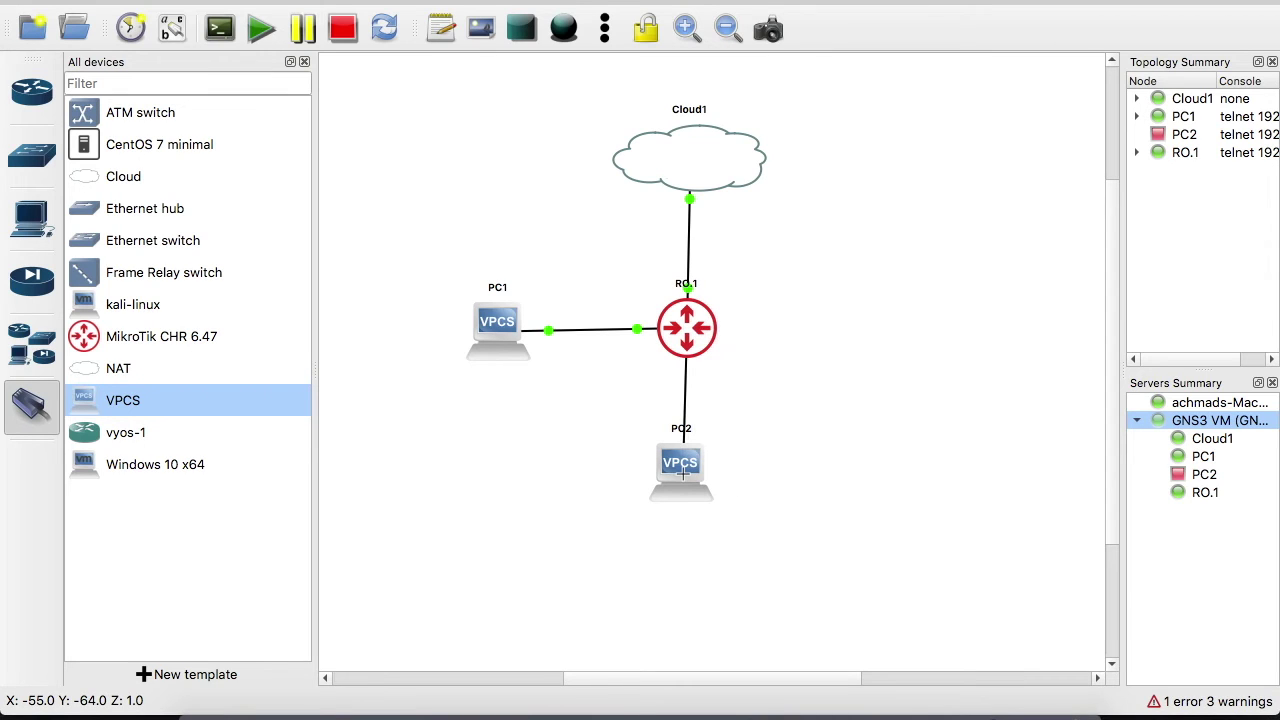
click(684, 474)
click(729, 492)
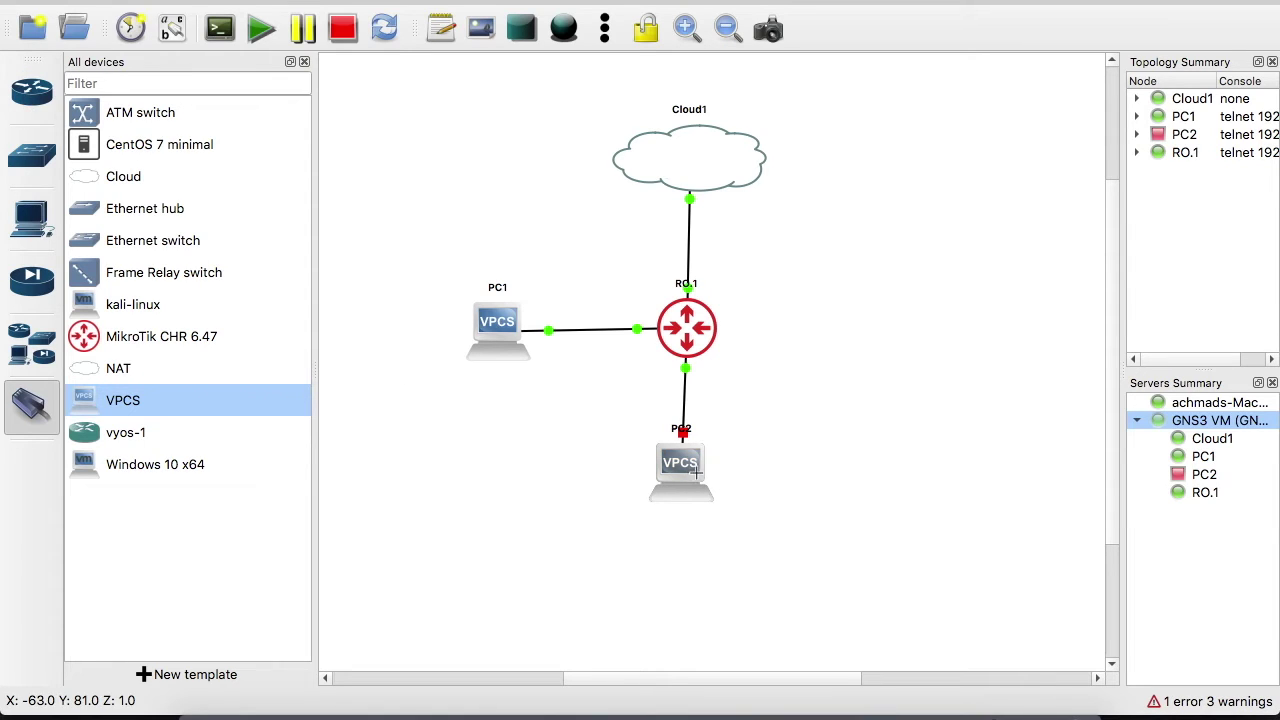
click(34, 408)
right_click(684, 465)
click(778, 53)
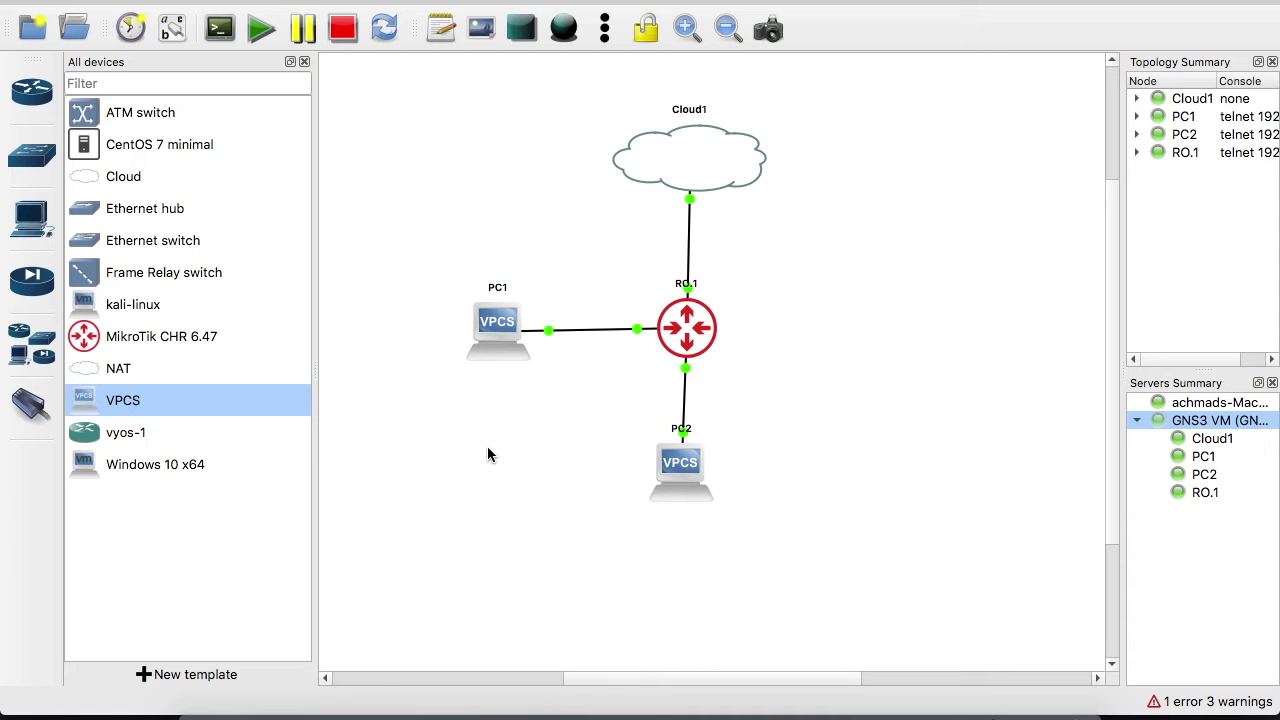
Run 'ip dhcp' in PC2's console (no server answers), then return to WinBox
double_click(680, 463)
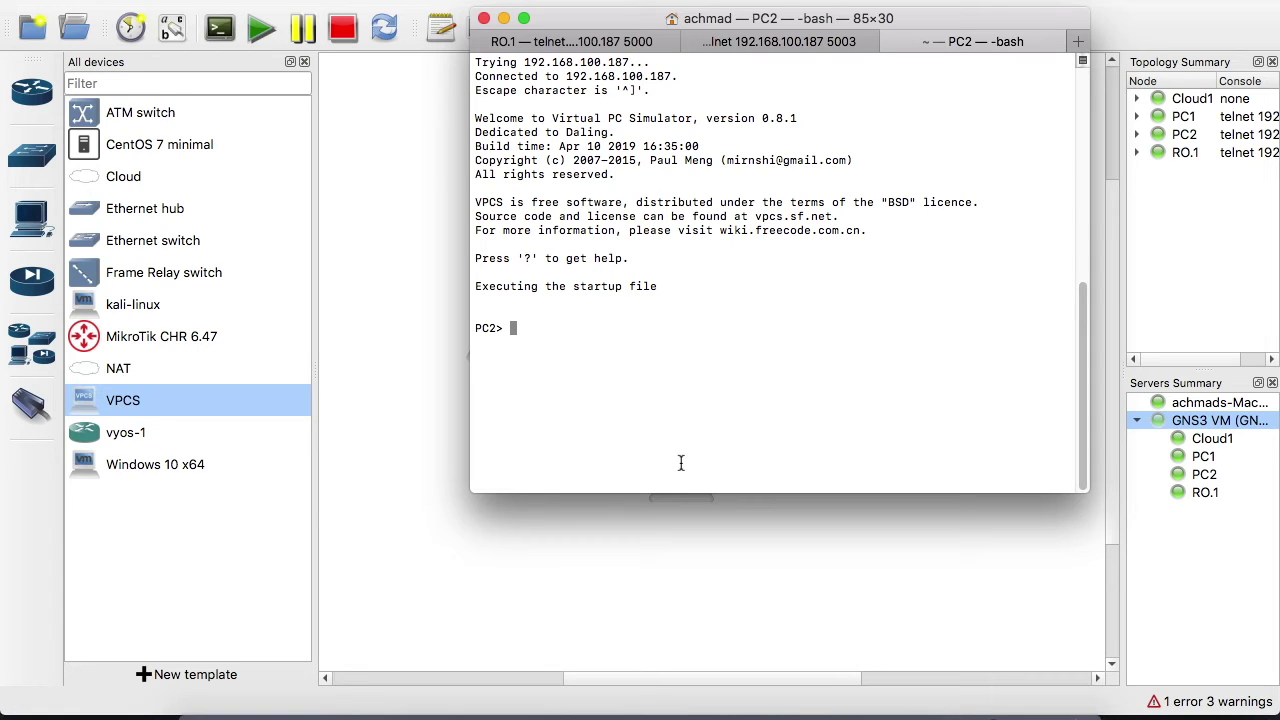
text(ip dhcp)
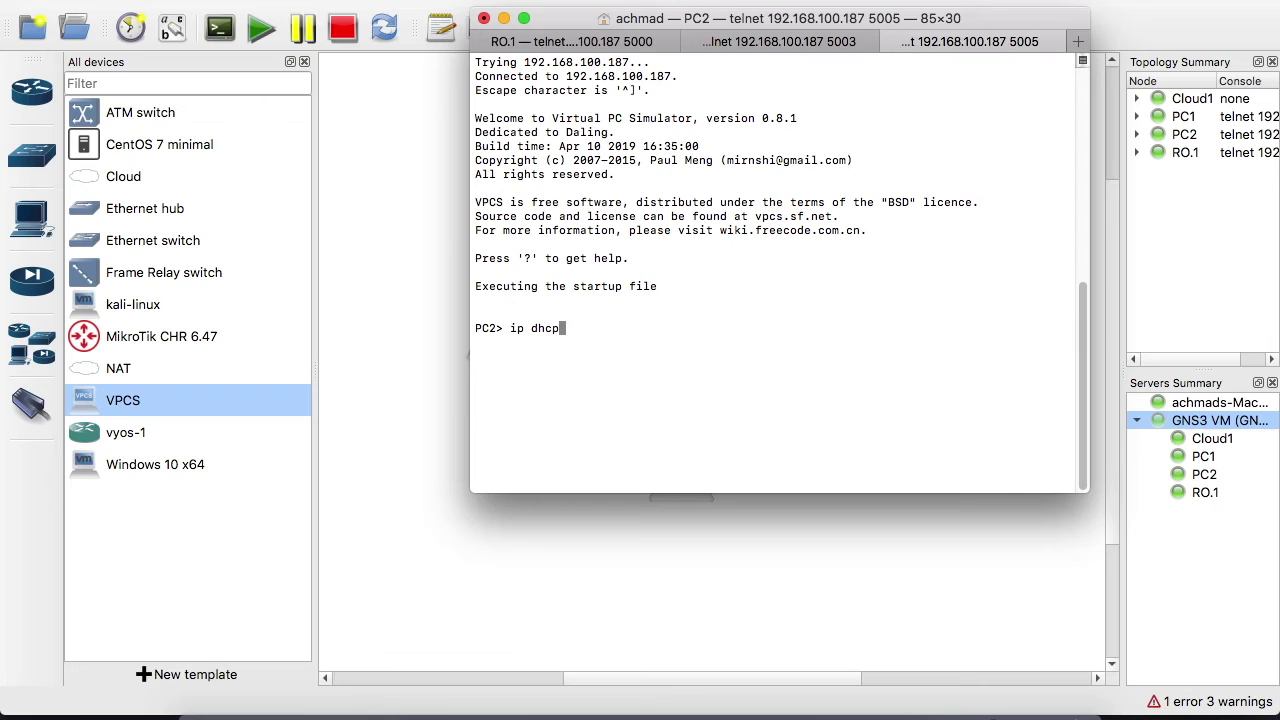
key(Return)
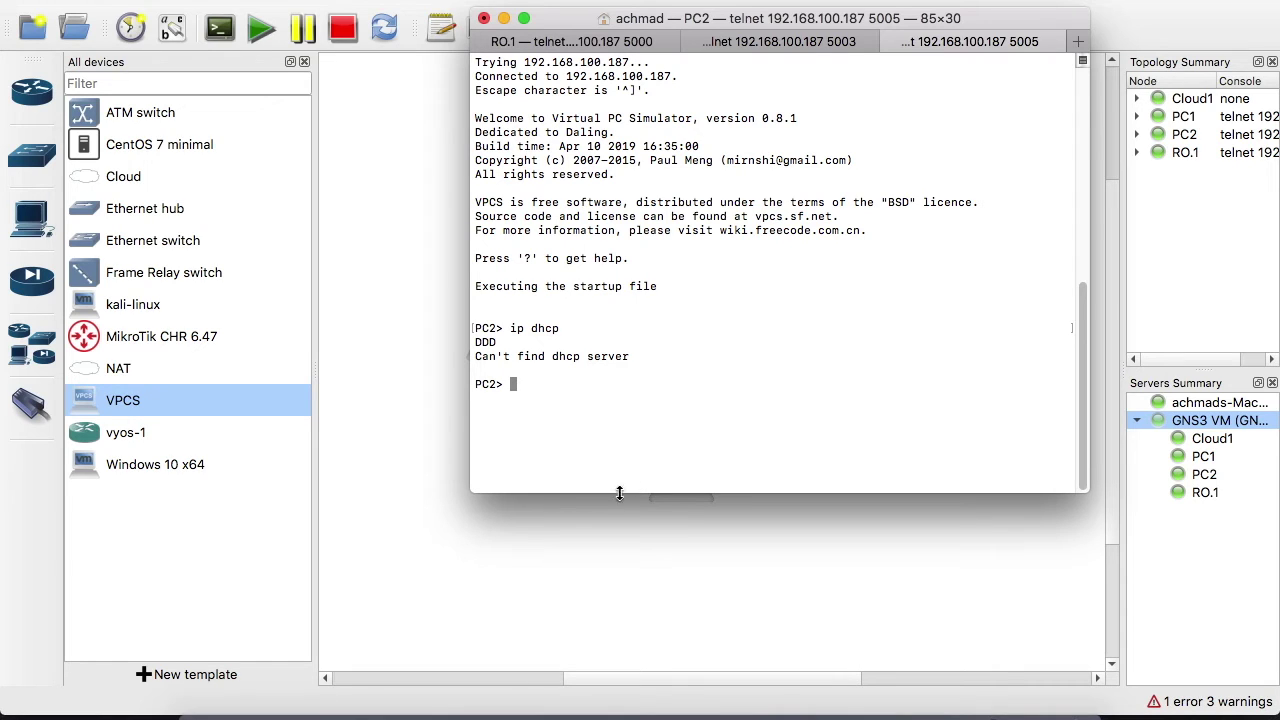
click(450, 484)
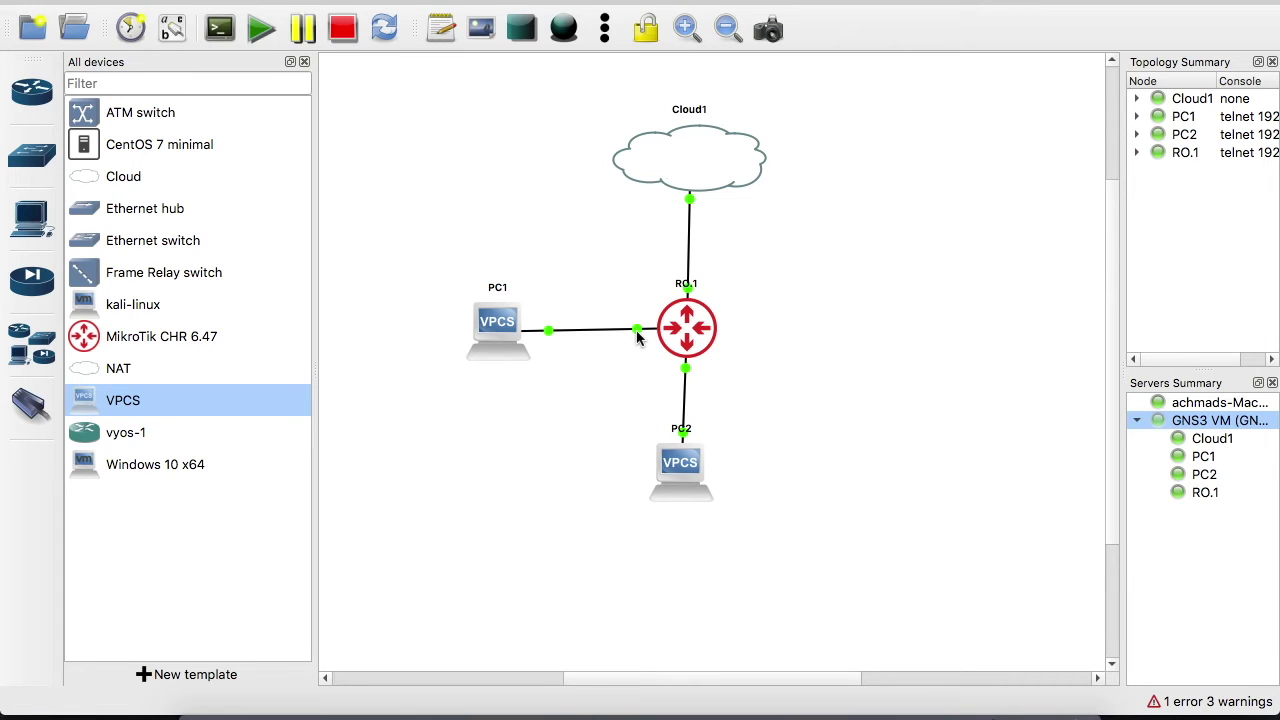
drag(690, 468, 697, 469)
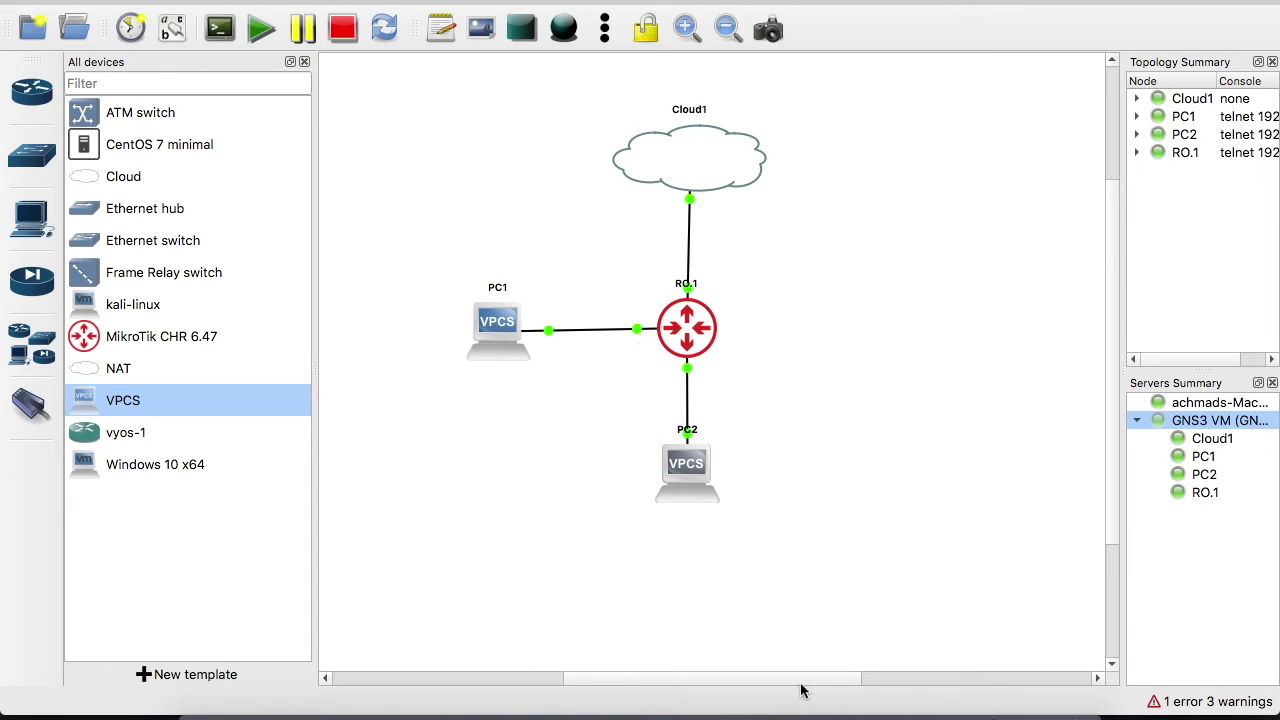
click(818, 712)
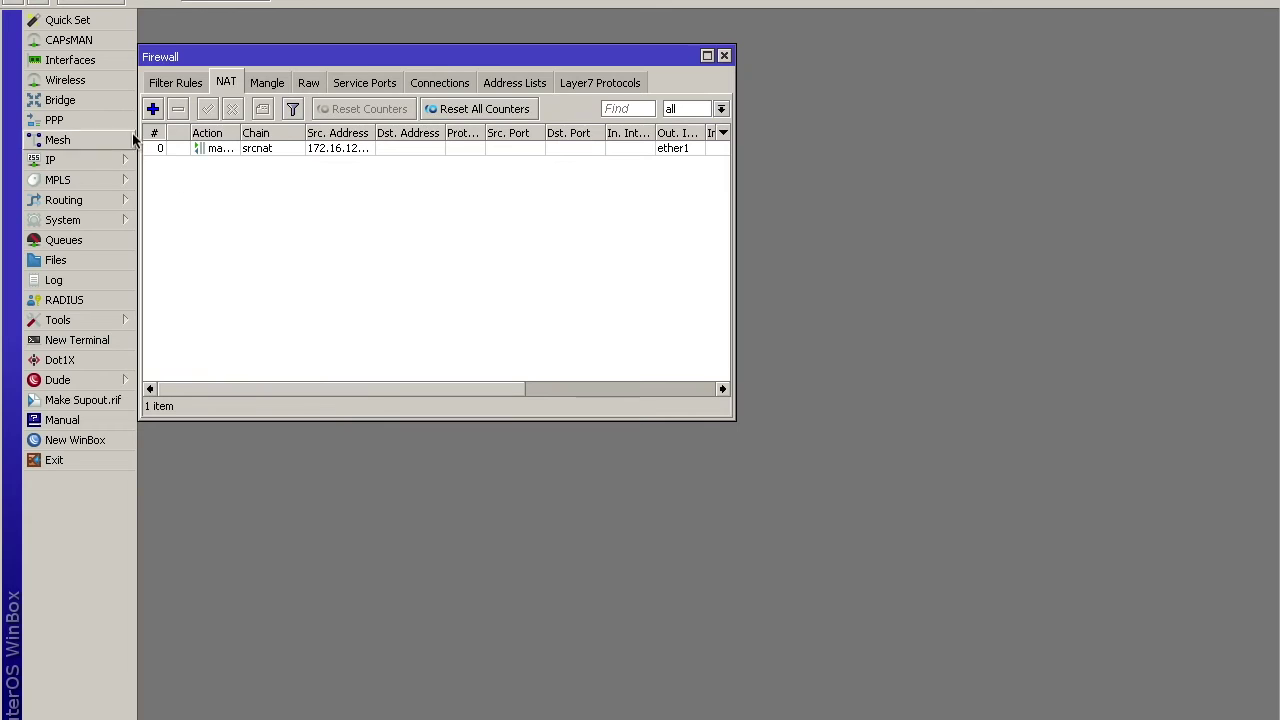
Create bridge bridge1-lan and add ether1 as its port
click(725, 56)
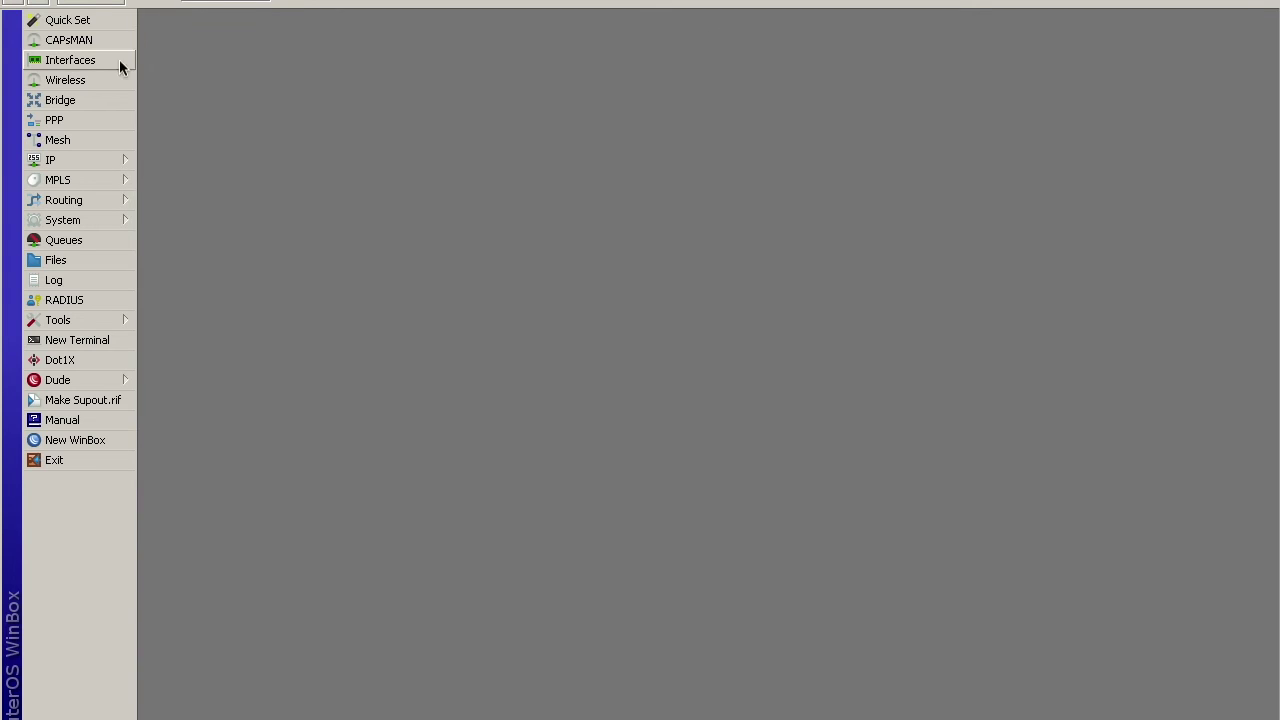
click(86, 96)
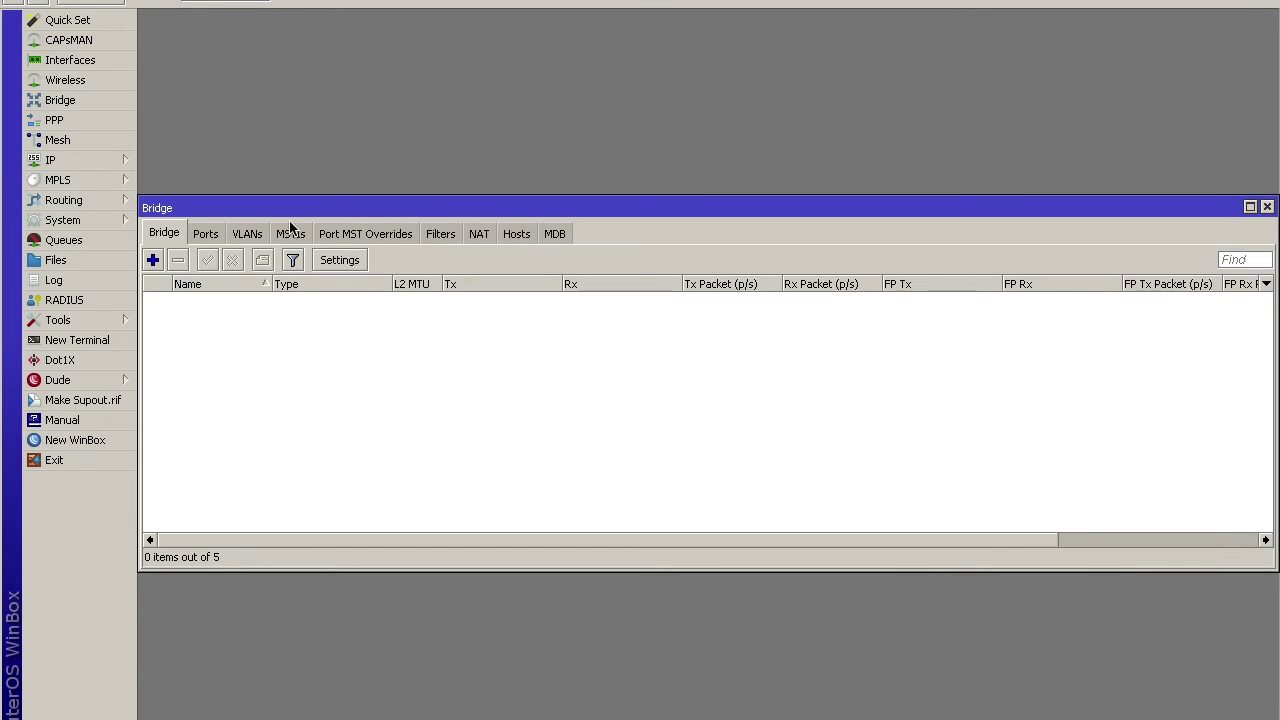
click(153, 260)
click(662, 226)
text(-lan)
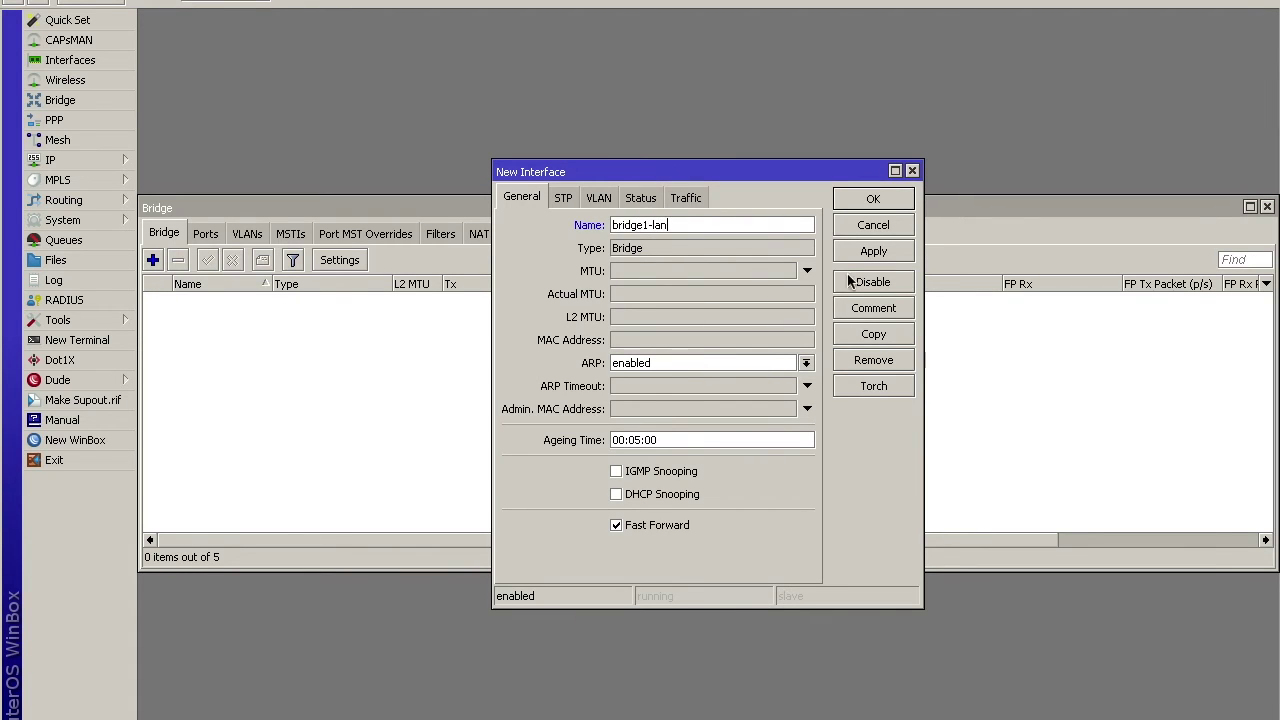
click(868, 251)
click(870, 199)
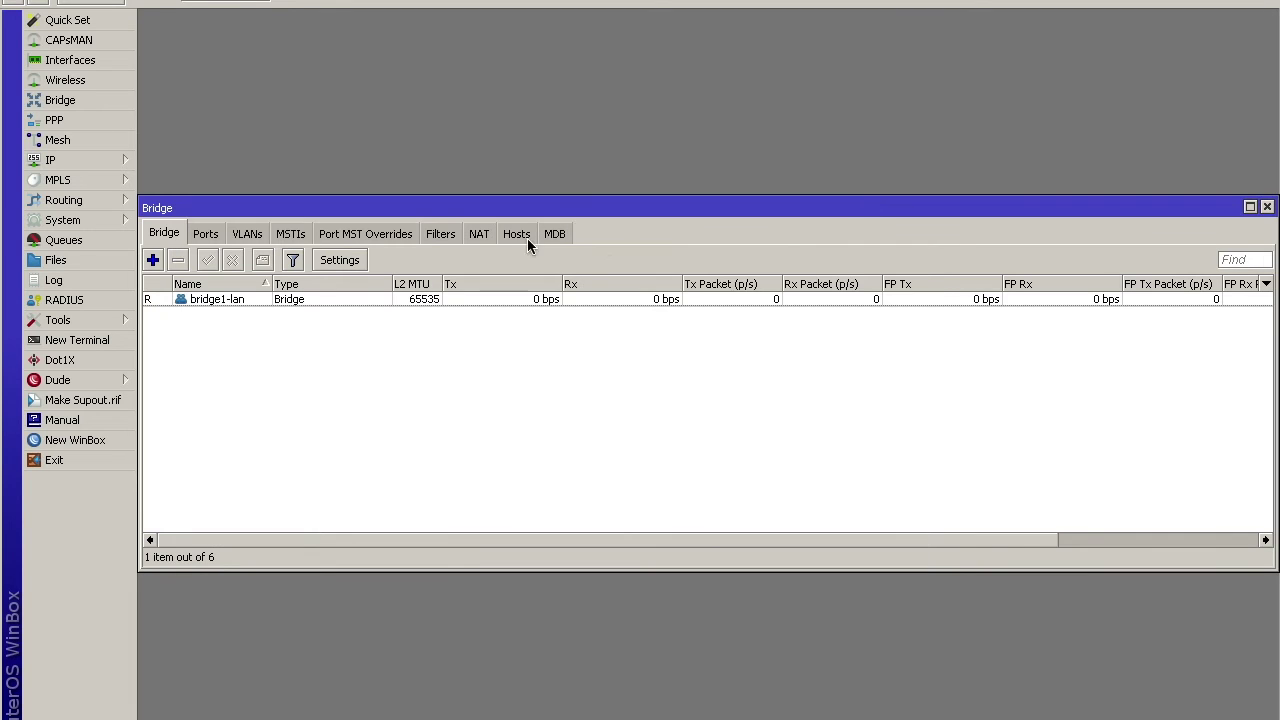
click(207, 236)
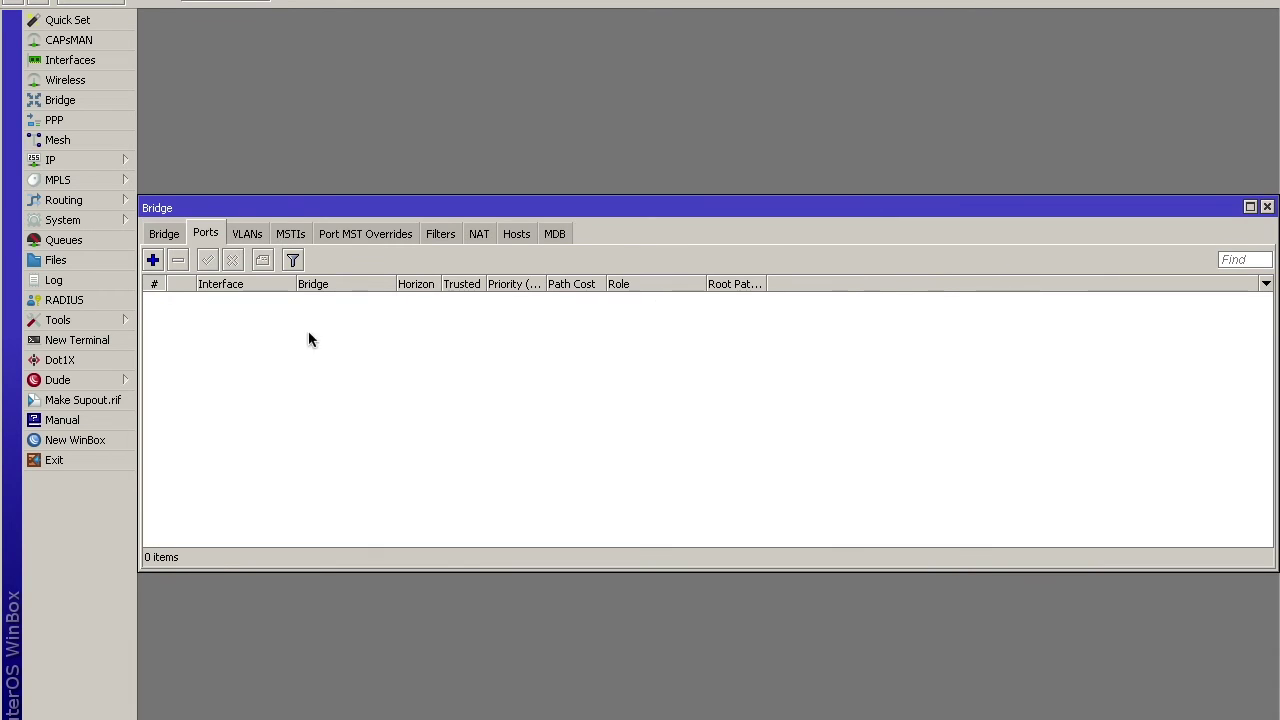
click(153, 260)
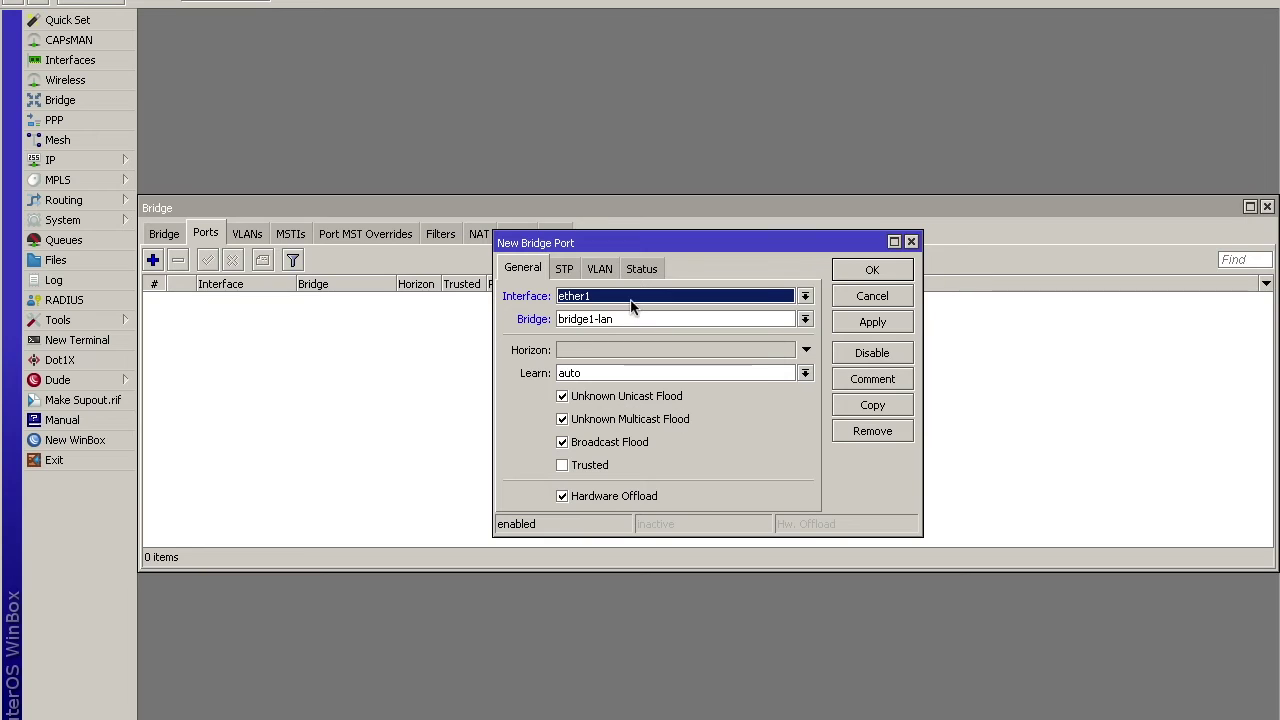
click(866, 271)
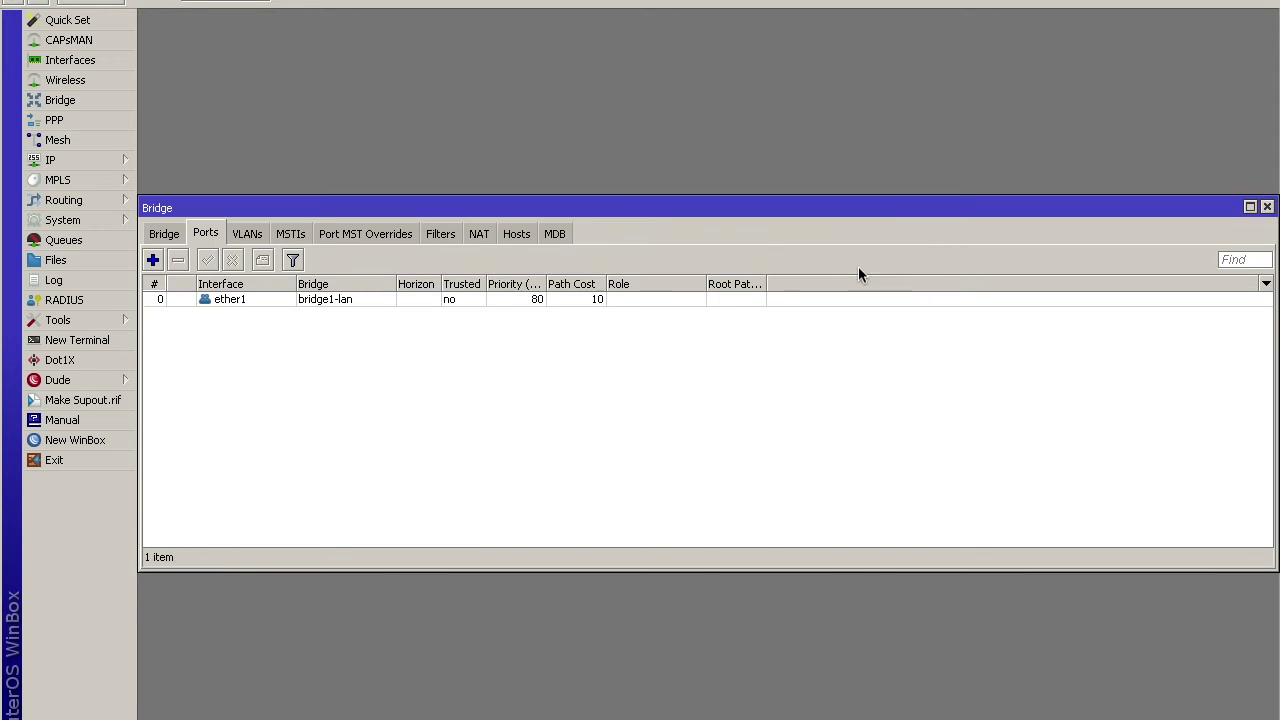
Try adding ether2 as a bridge port; the form closes without adding it
click(153, 260)
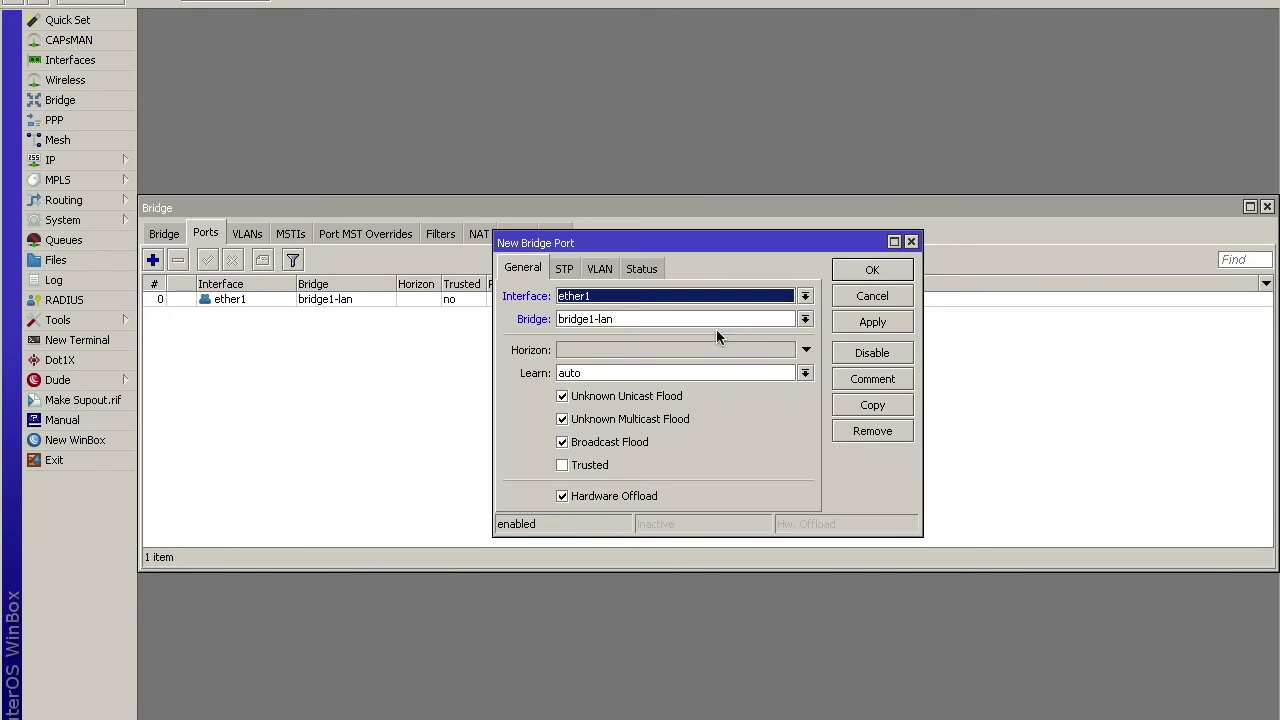
click(703, 300)
click(680, 353)
click(870, 322)
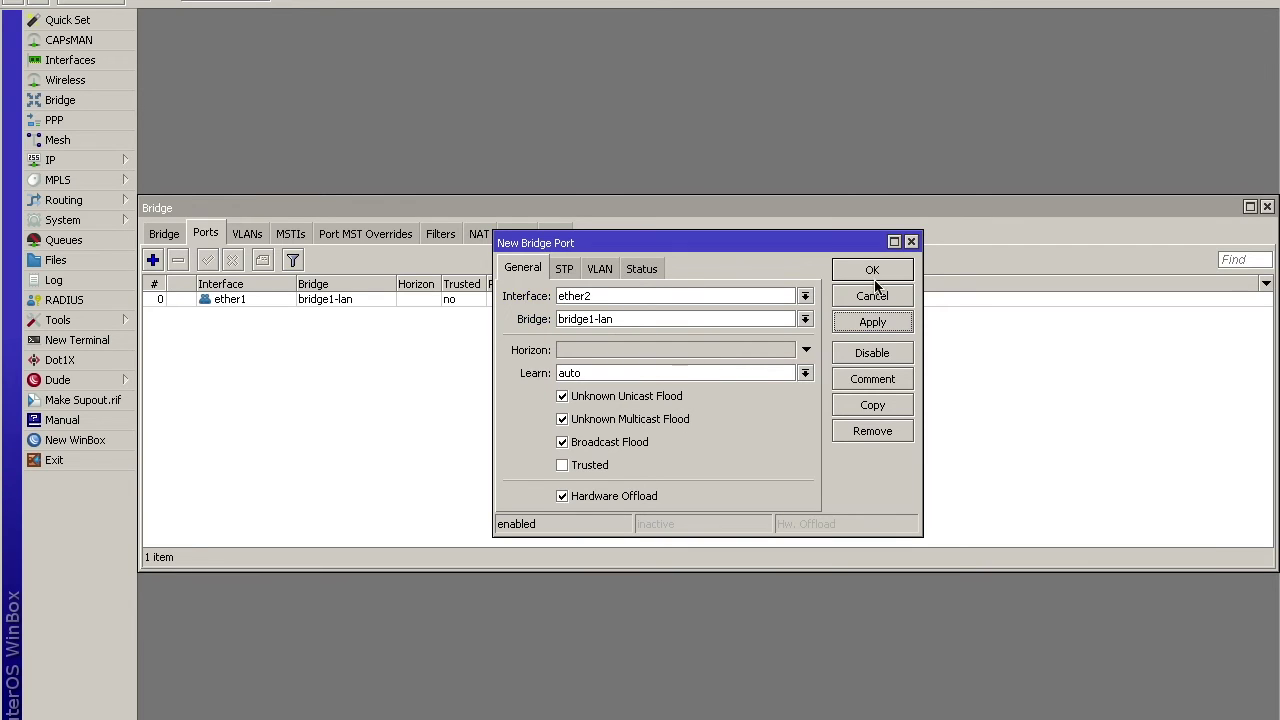
click(875, 271)
click(911, 242)
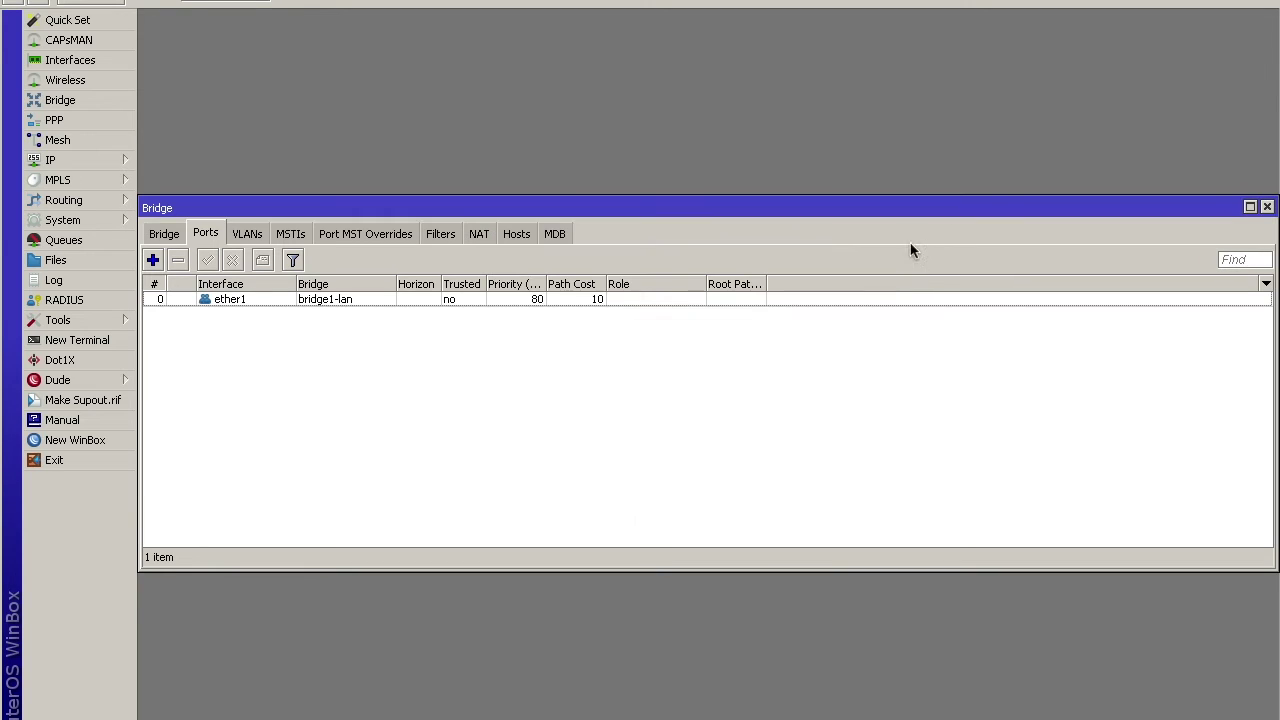
Revisit the bridge and port lists and retry adding ether2, again without success
click(165, 236)
click(205, 235)
click(153, 260)
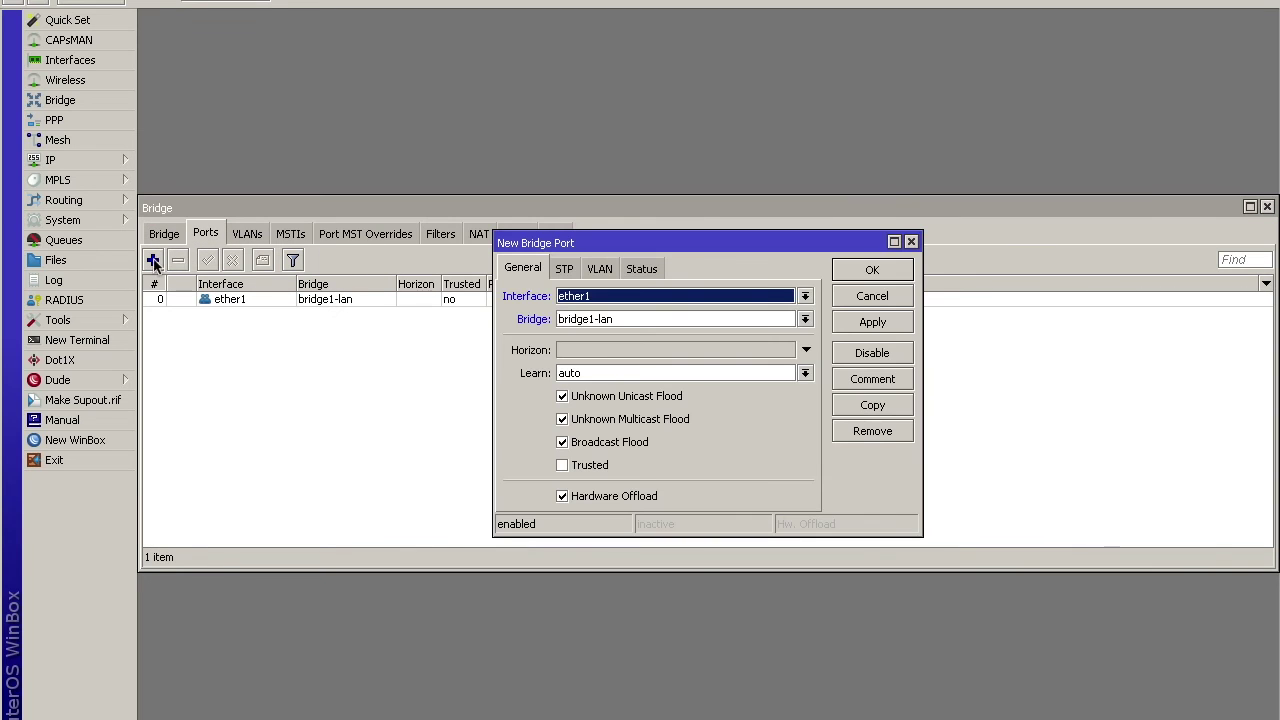
click(587, 299)
click(574, 351)
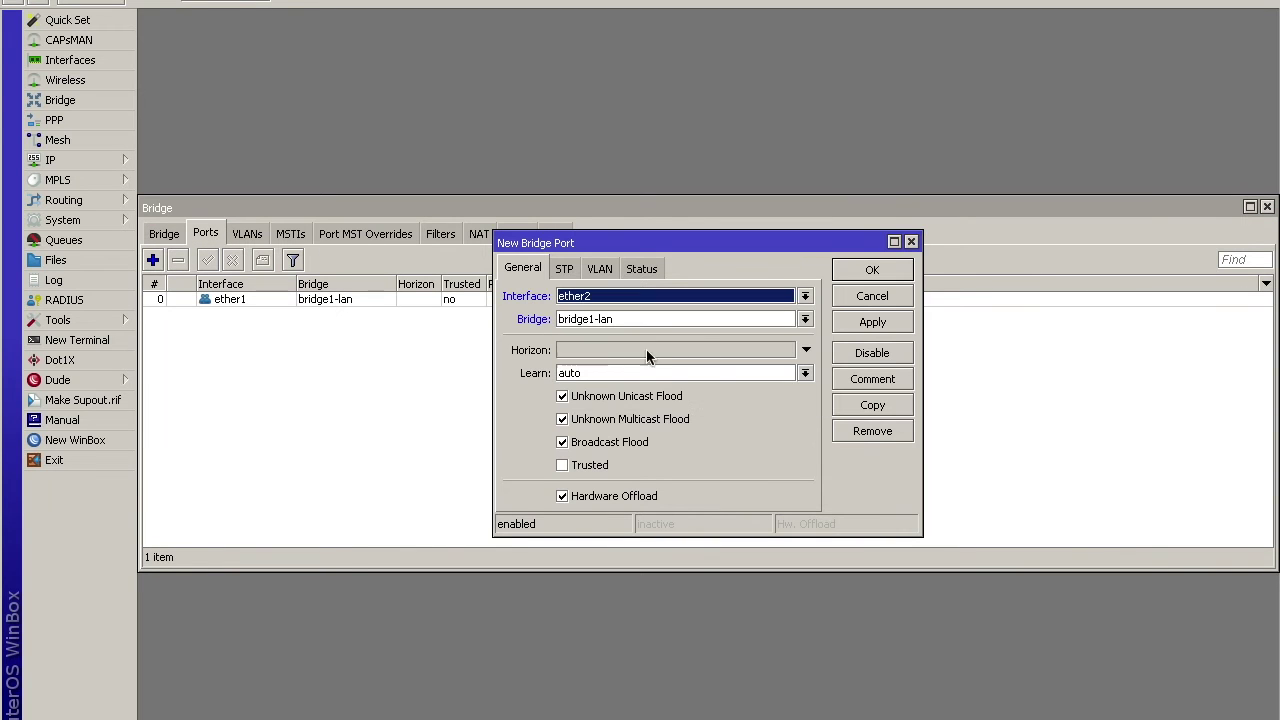
click(866, 274)
click(911, 242)
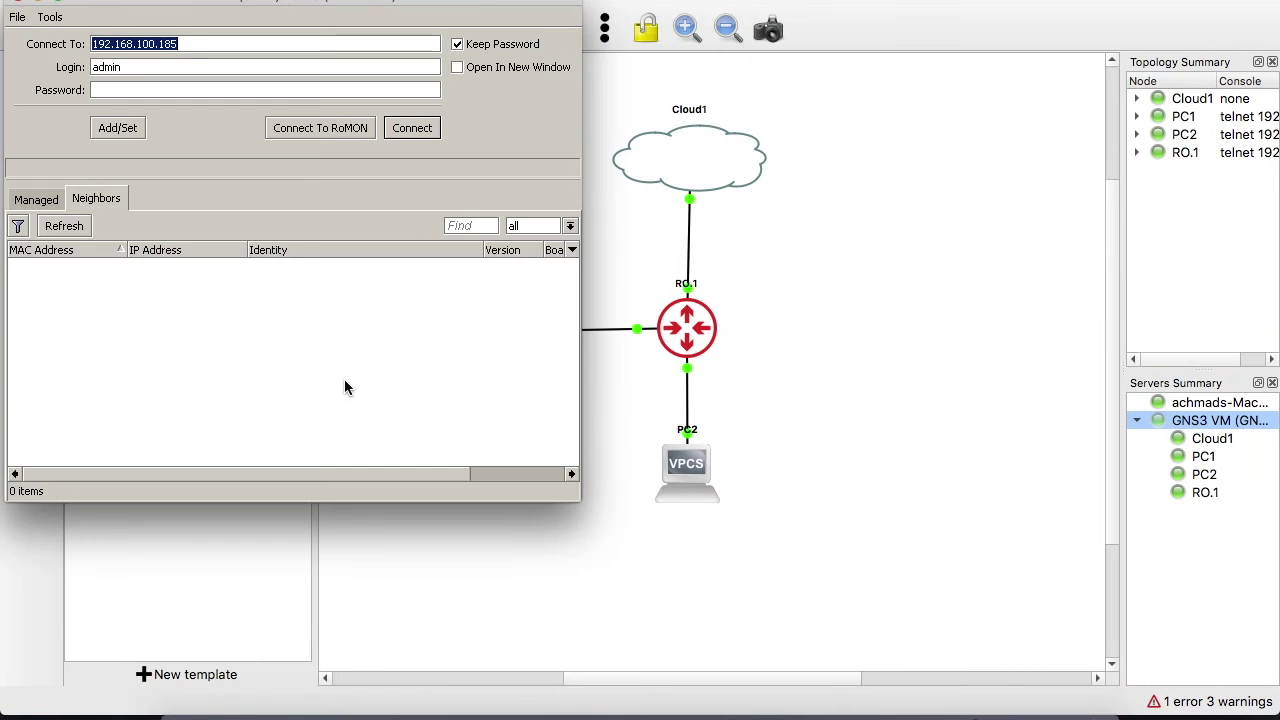
Cancel the stalled login, check the RO.1 console, and reconnect WinBox to 192.168.100.185
click(413, 128)
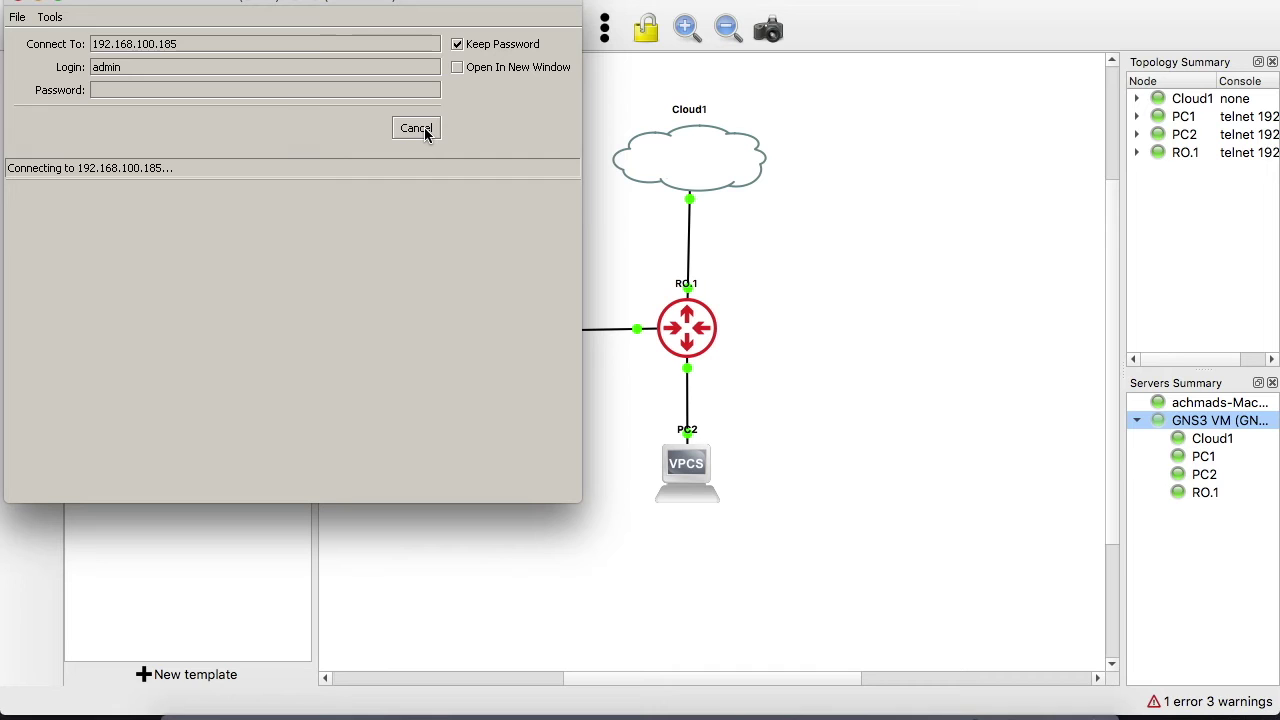
click(416, 129)
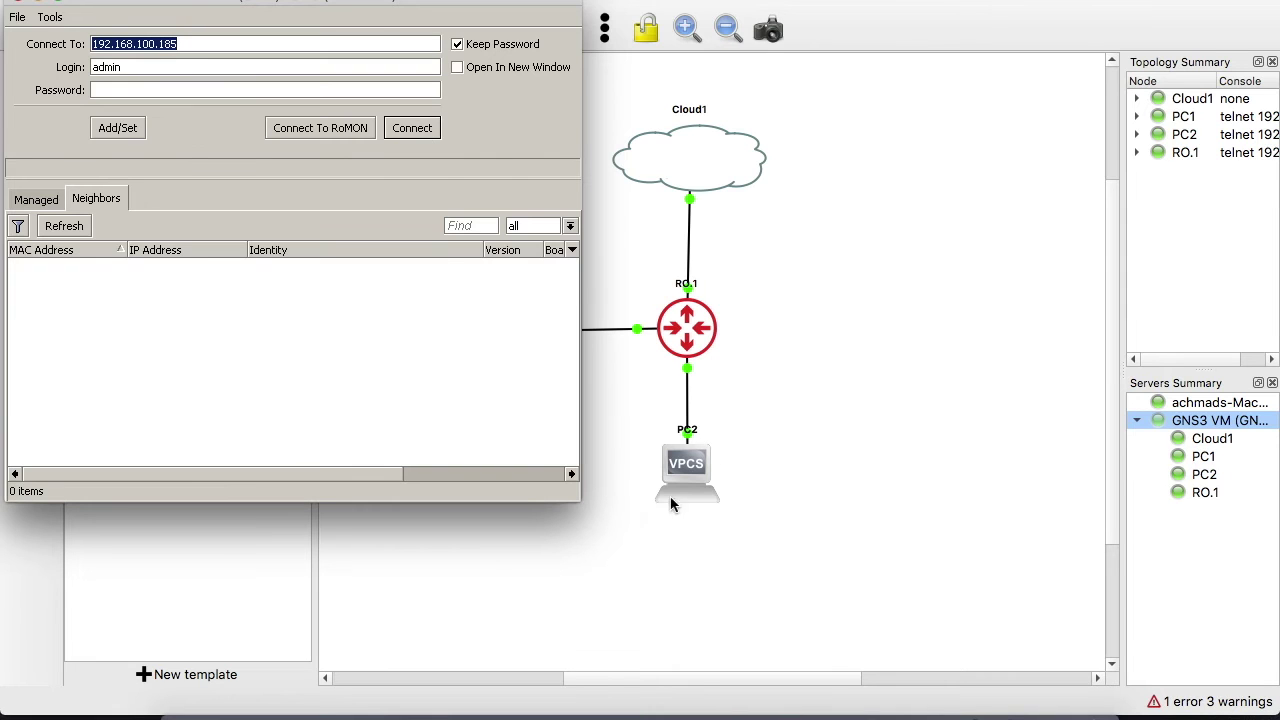
click(607, 447)
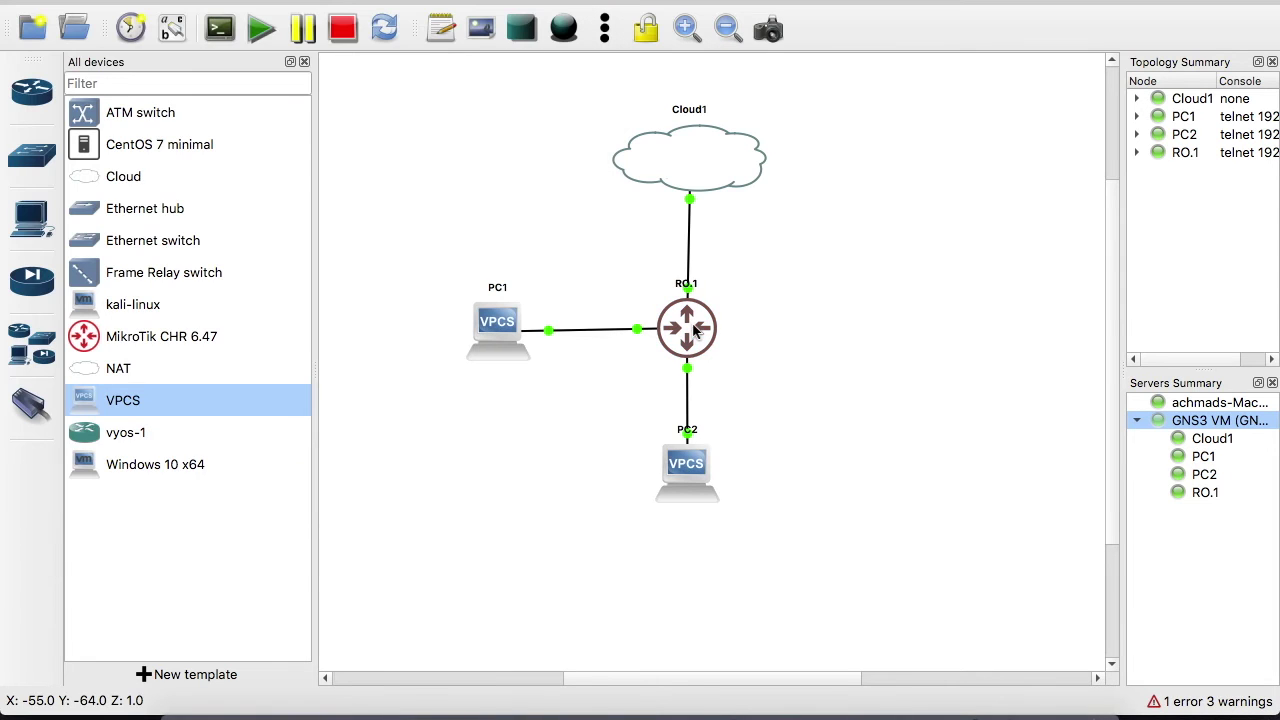
click(910, 700)
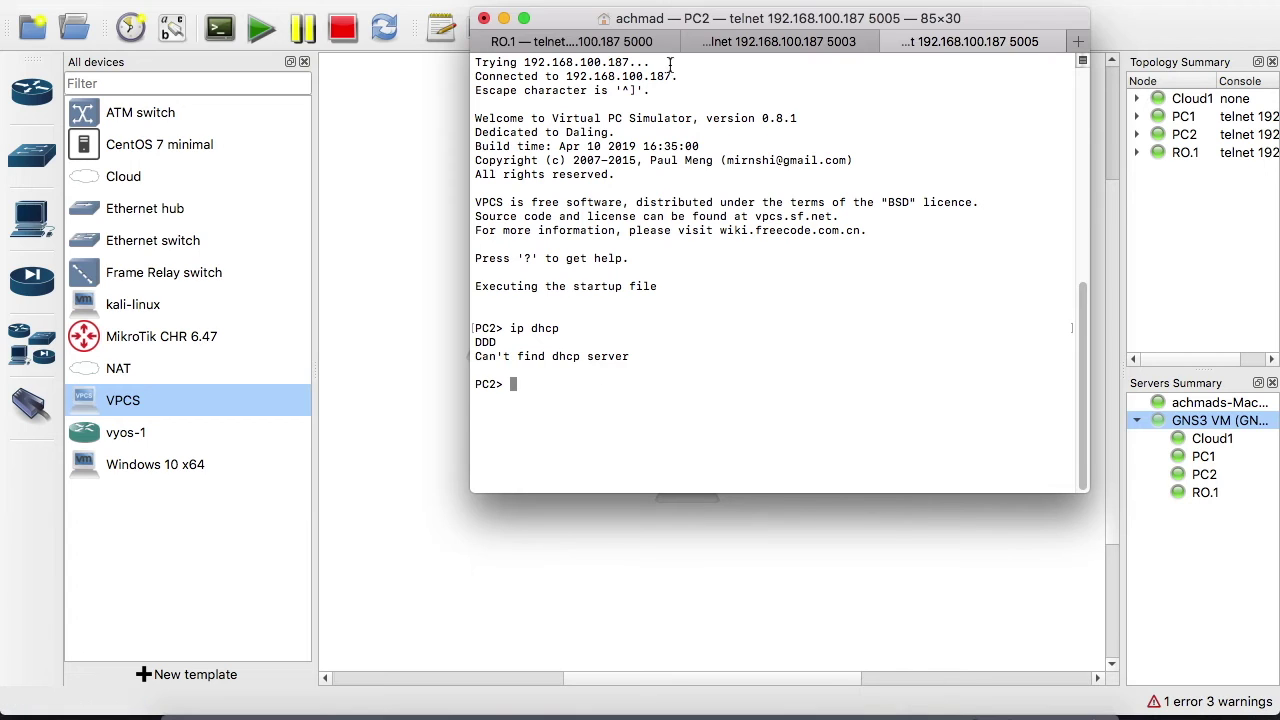
click(608, 41)
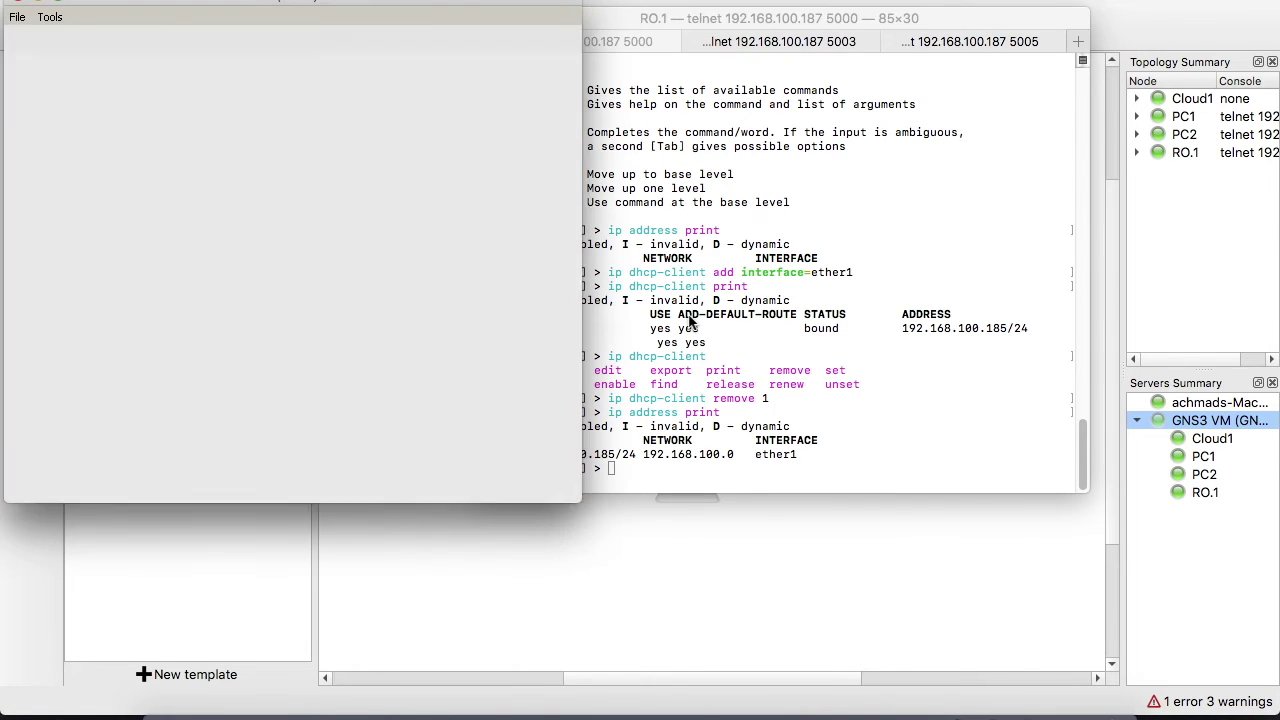
click(355, 131)
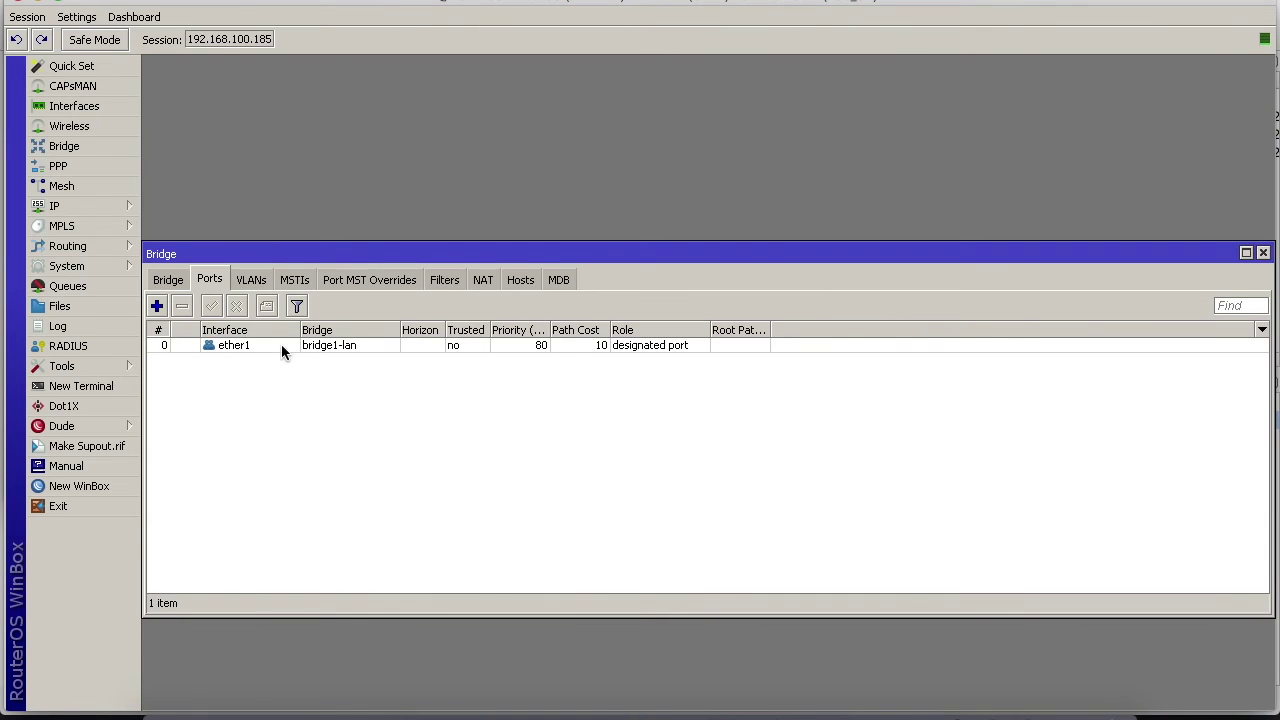
Add ether2 to bridge1-lan as a second port beside ether1, then view interfaces
click(275, 341)
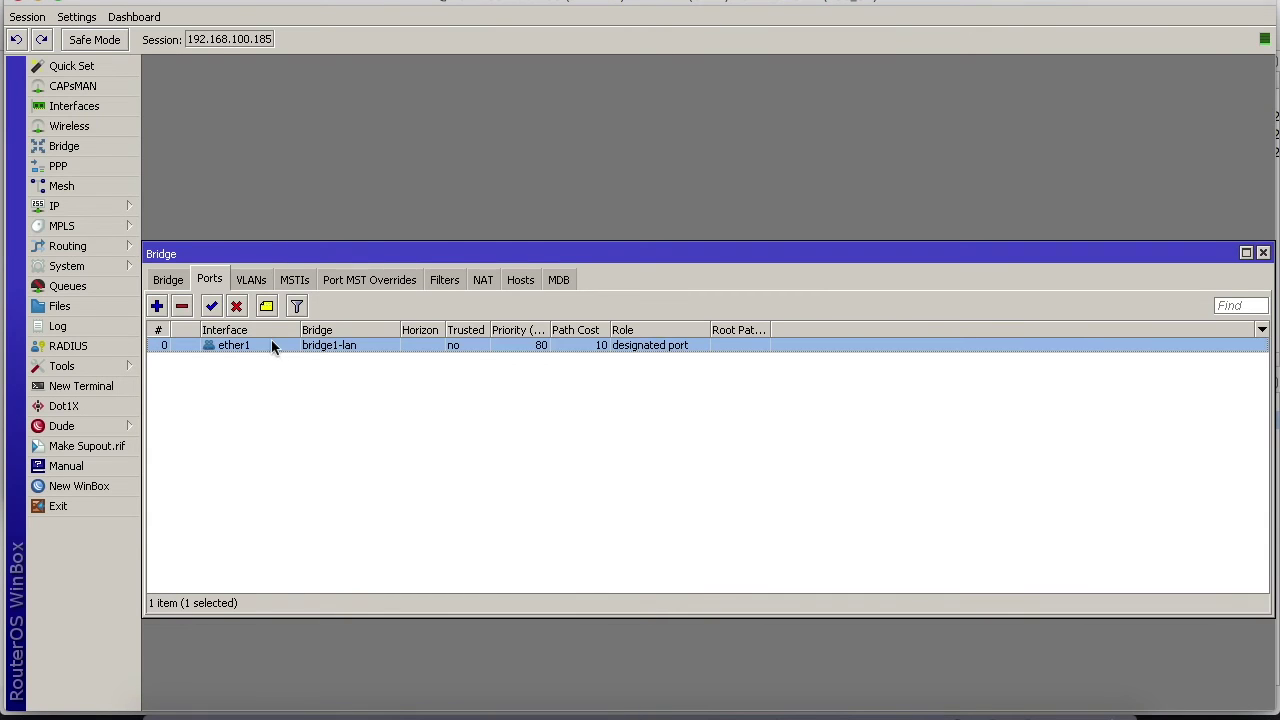
click(157, 306)
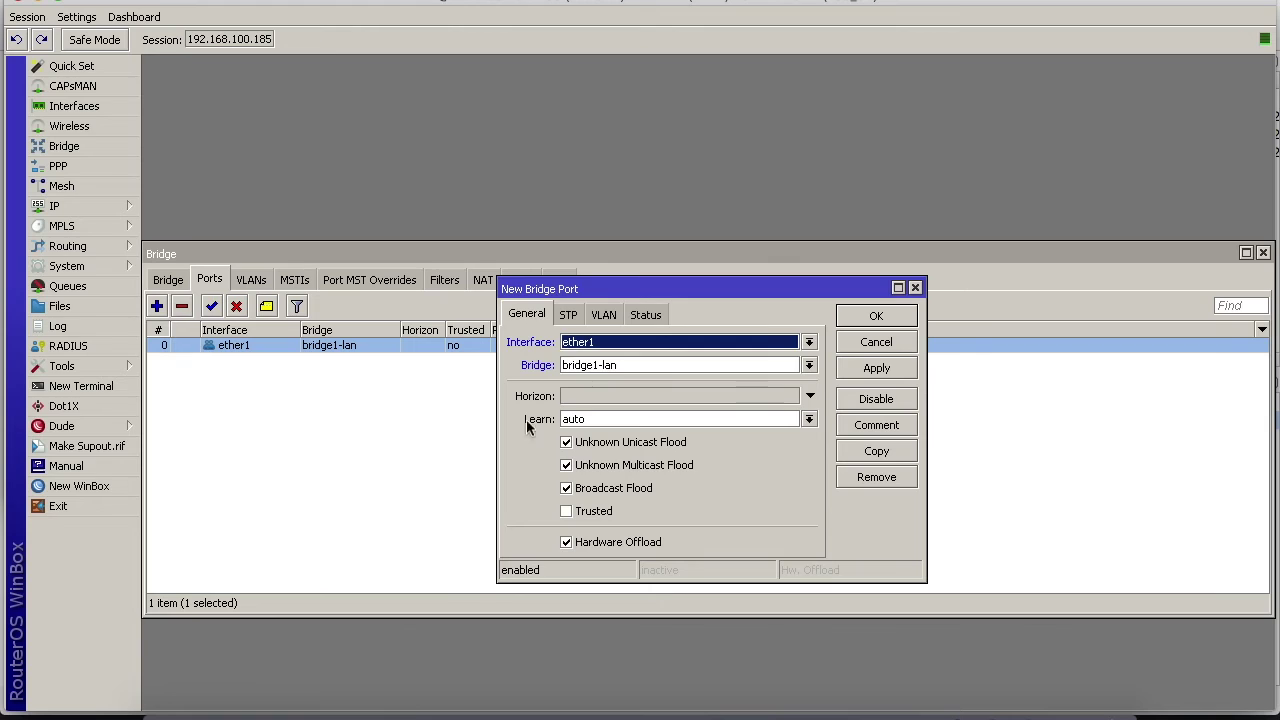
click(600, 345)
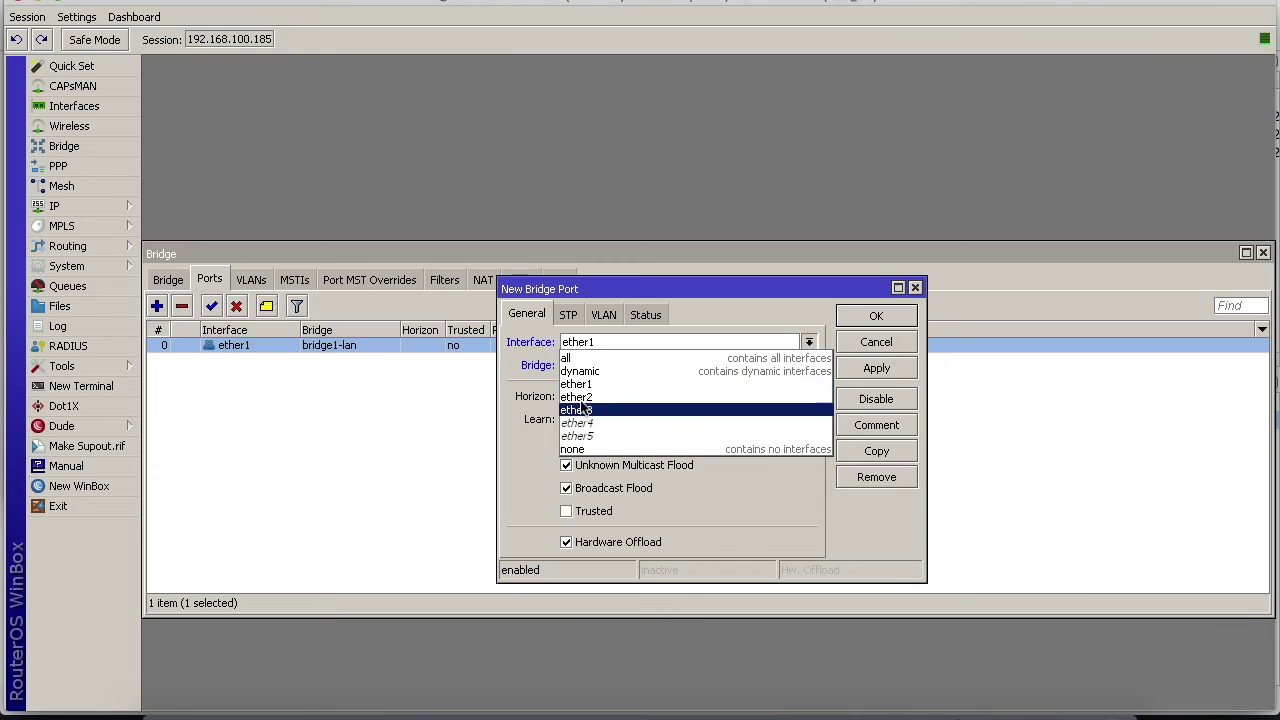
click(765, 397)
click(876, 368)
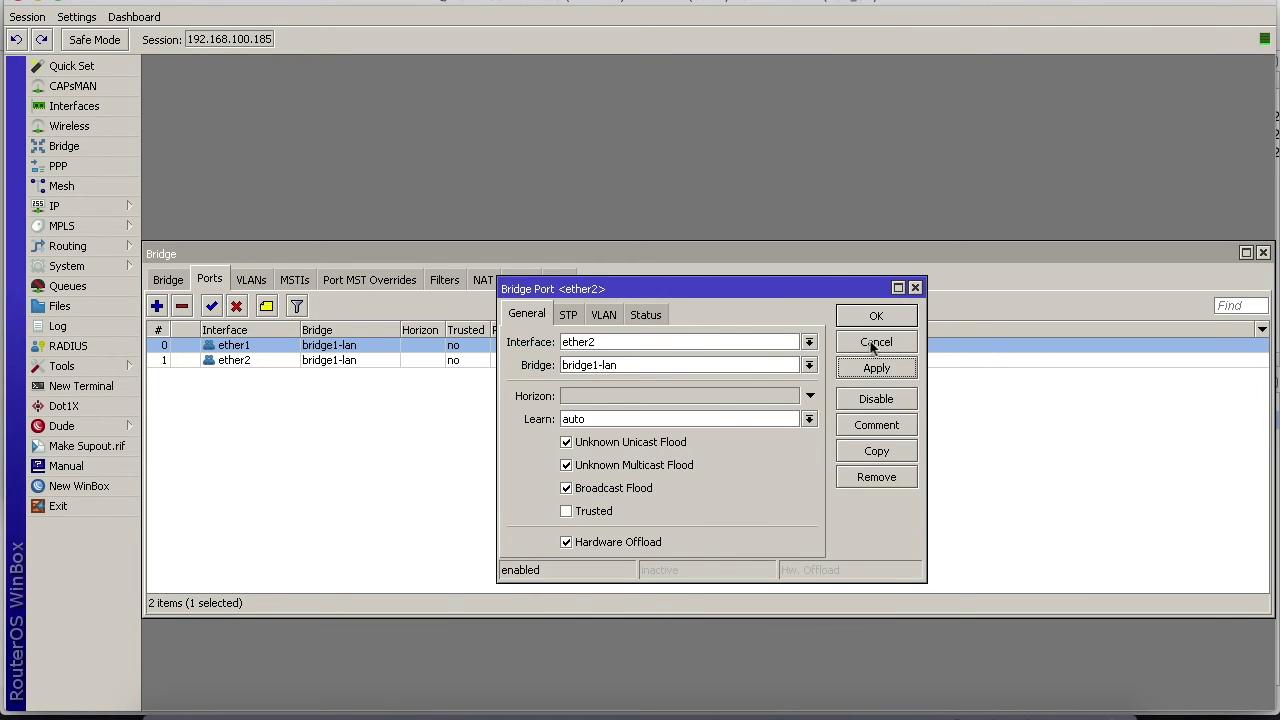
click(876, 316)
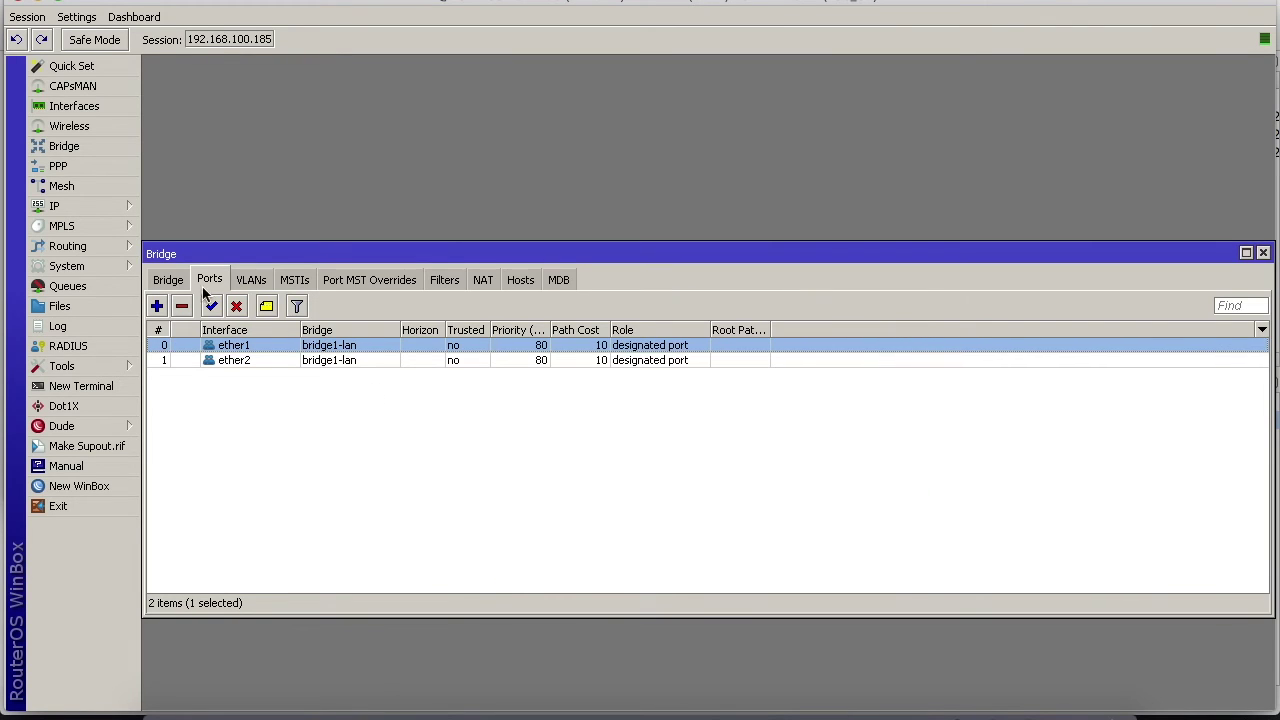
click(110, 107)
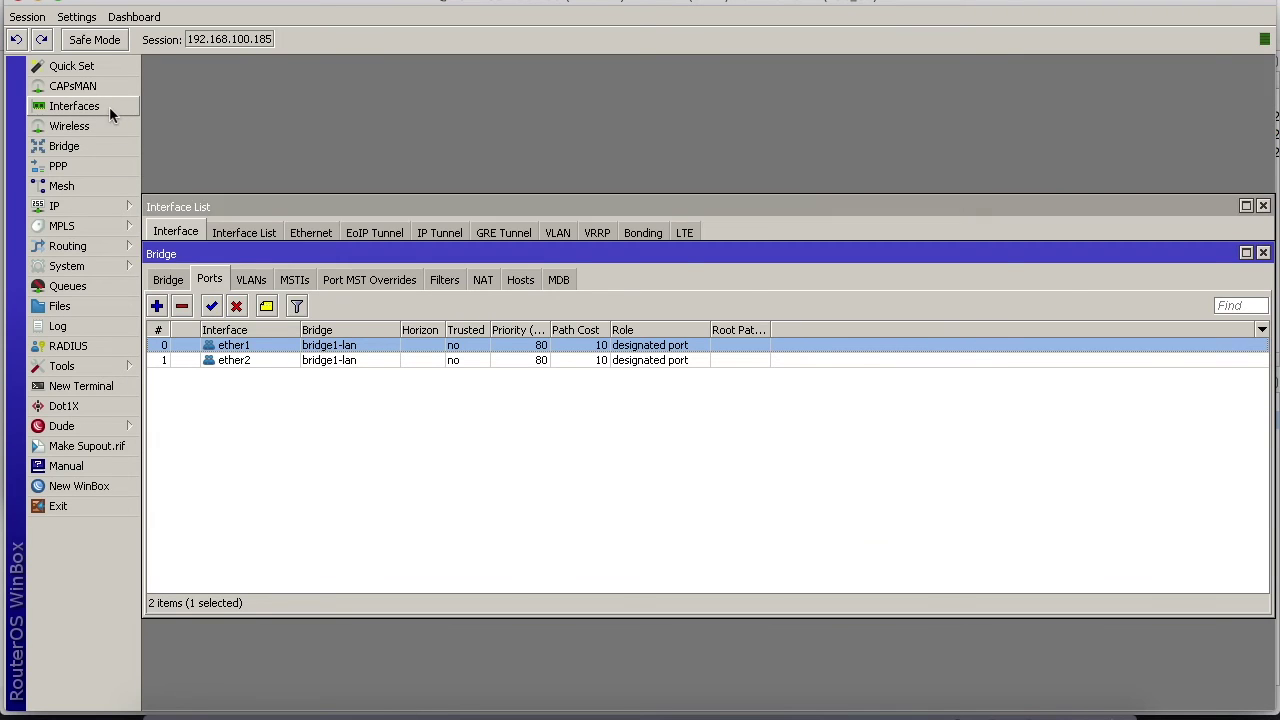
Compare the status of the ether1 and ether2 interfaces in WinBox's interface list
click(207, 301)
click(209, 329)
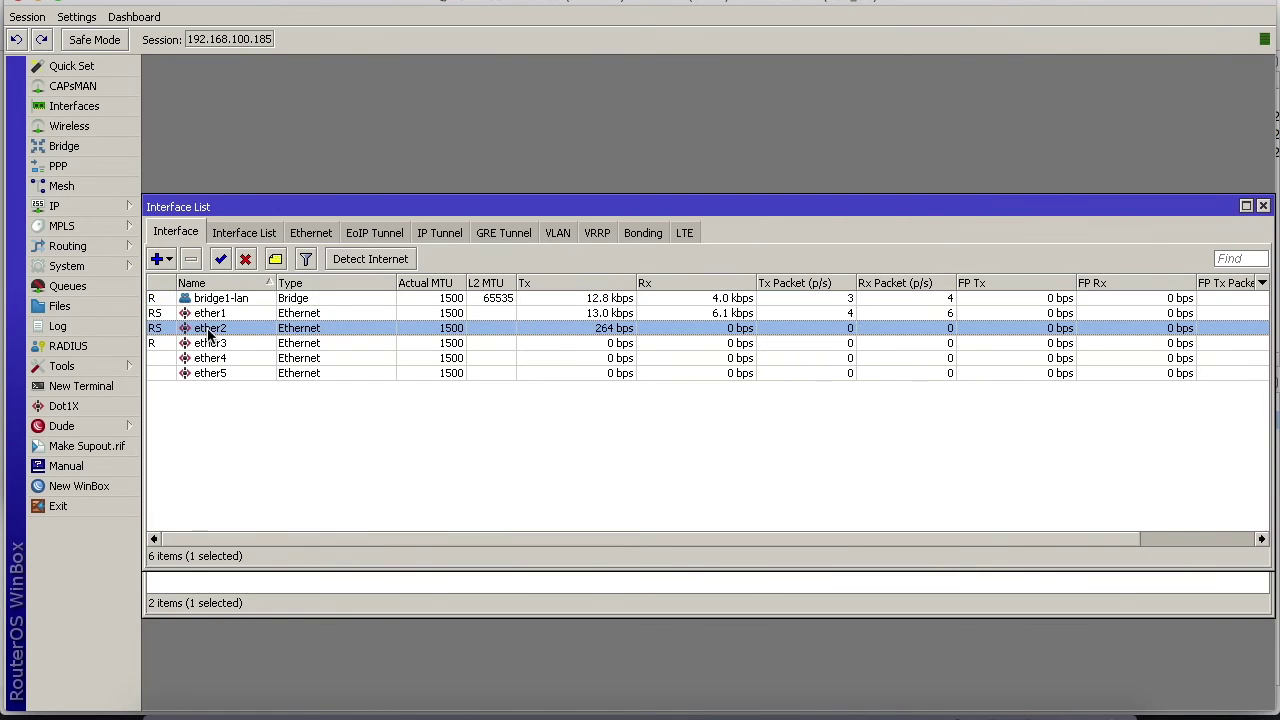
click(163, 315)
click(160, 330)
click(162, 315)
click(163, 330)
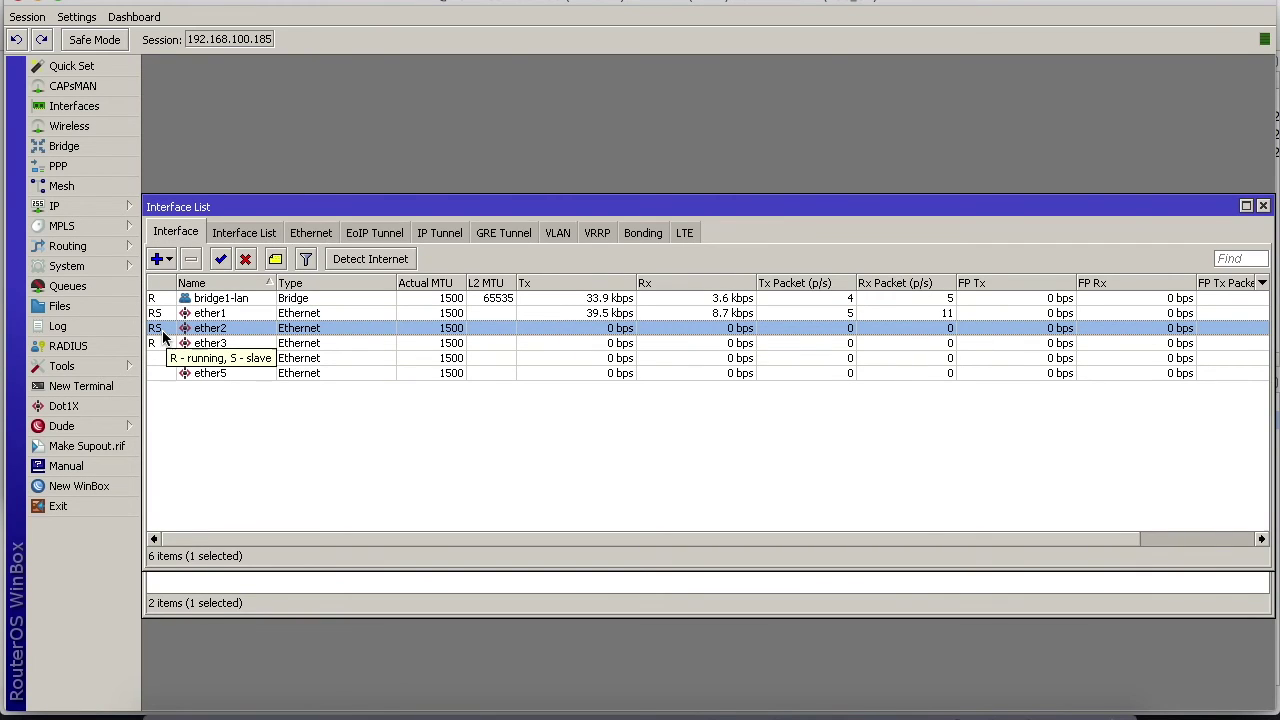
click(160, 316)
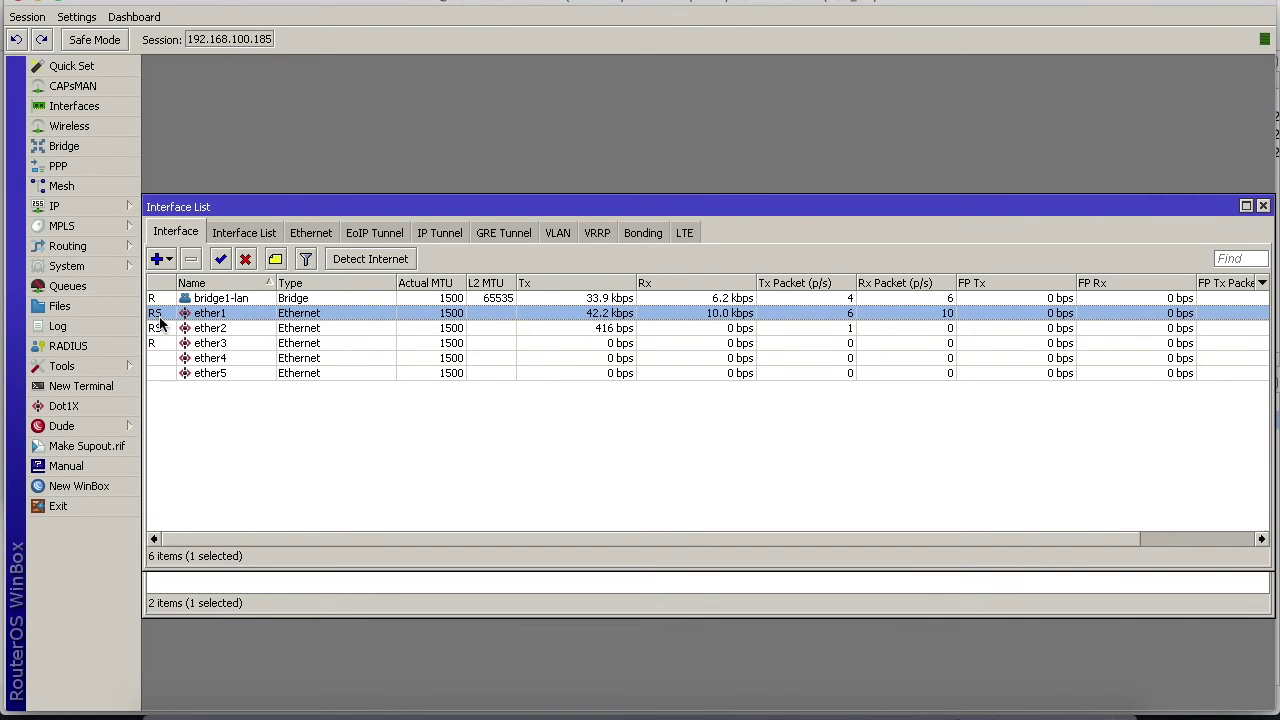
Remove ether2 from bridge1-lan's ports and check ether2 in the interface list
click(99, 147)
click(241, 363)
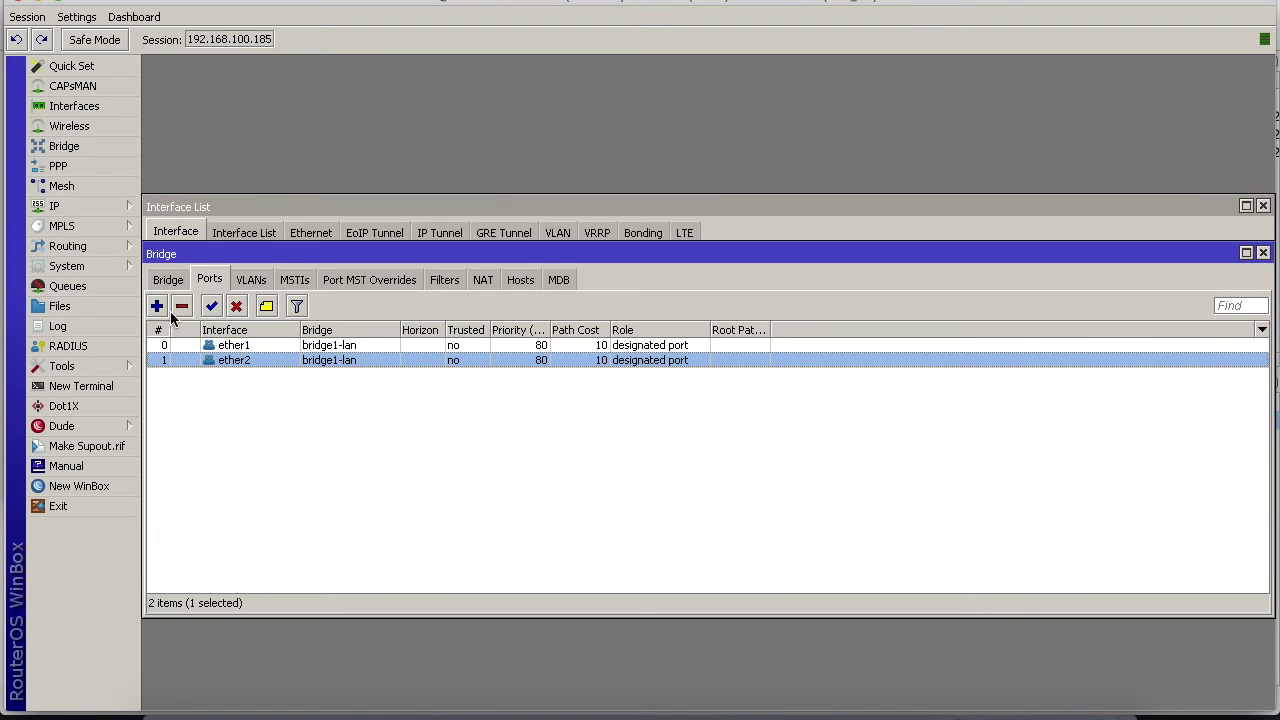
click(181, 306)
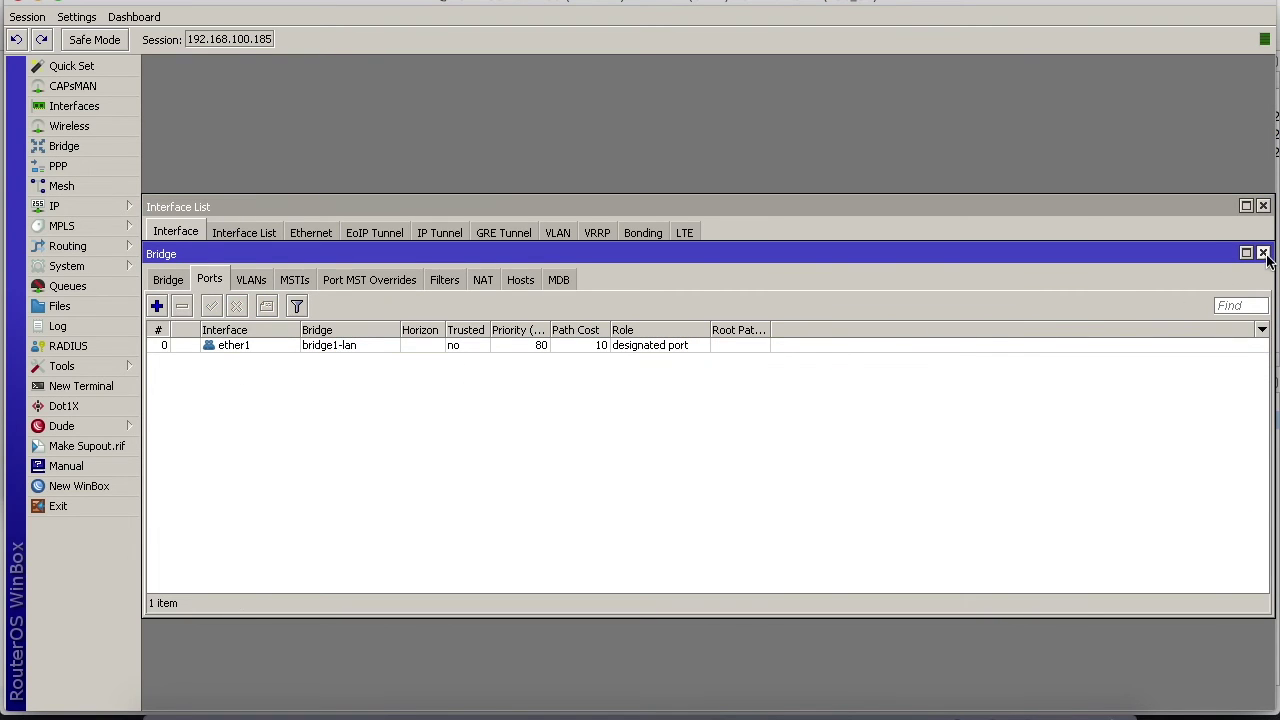
click(1263, 253)
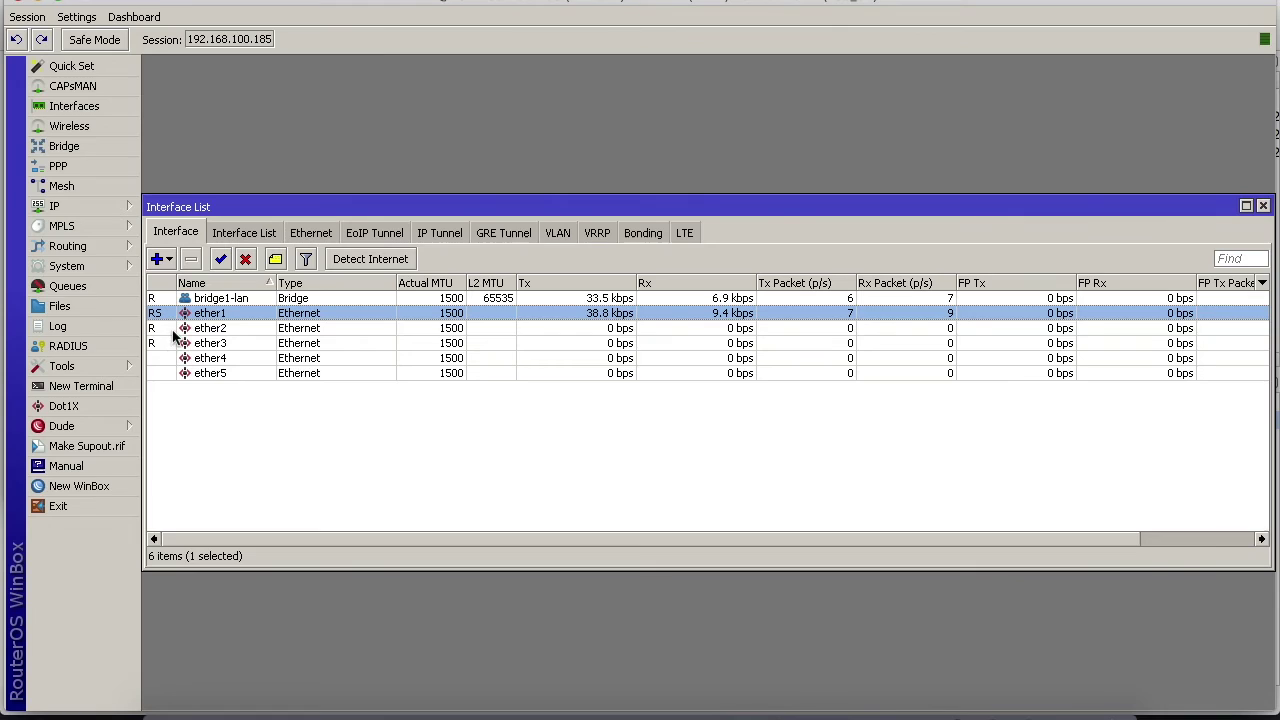
click(180, 330)
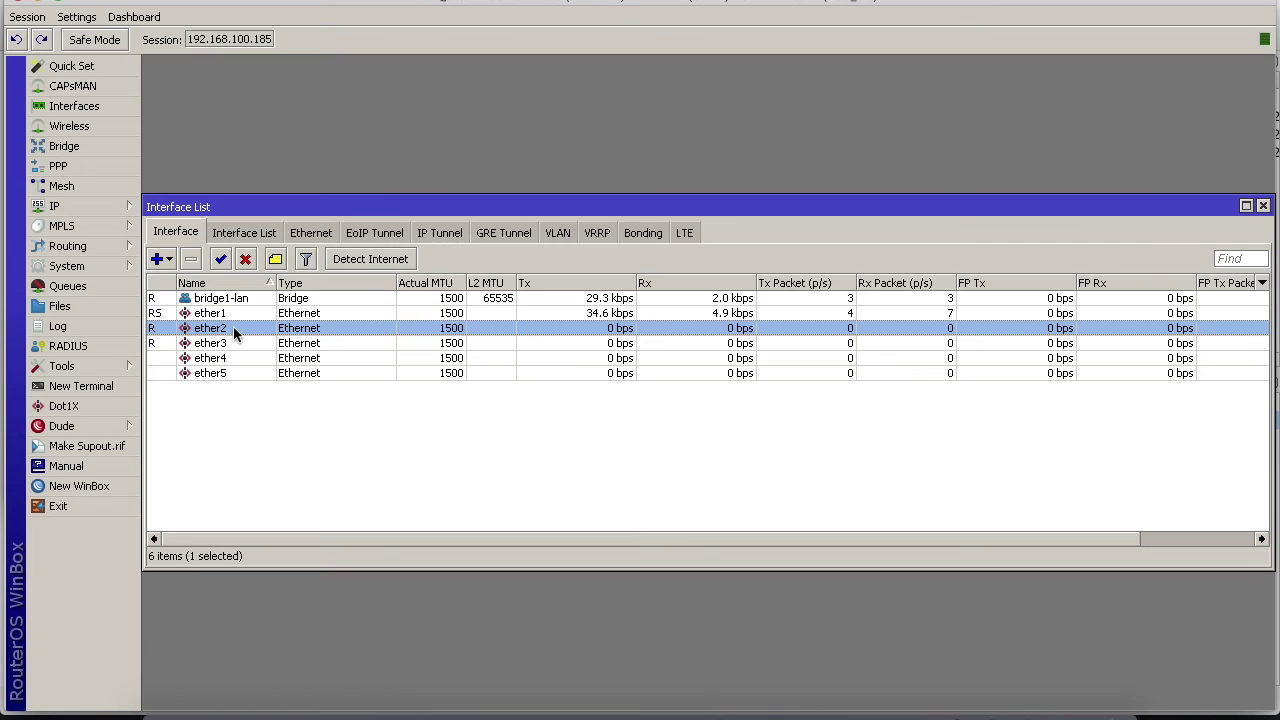
Add ether2 back as a bridge1-lan port
click(93, 149)
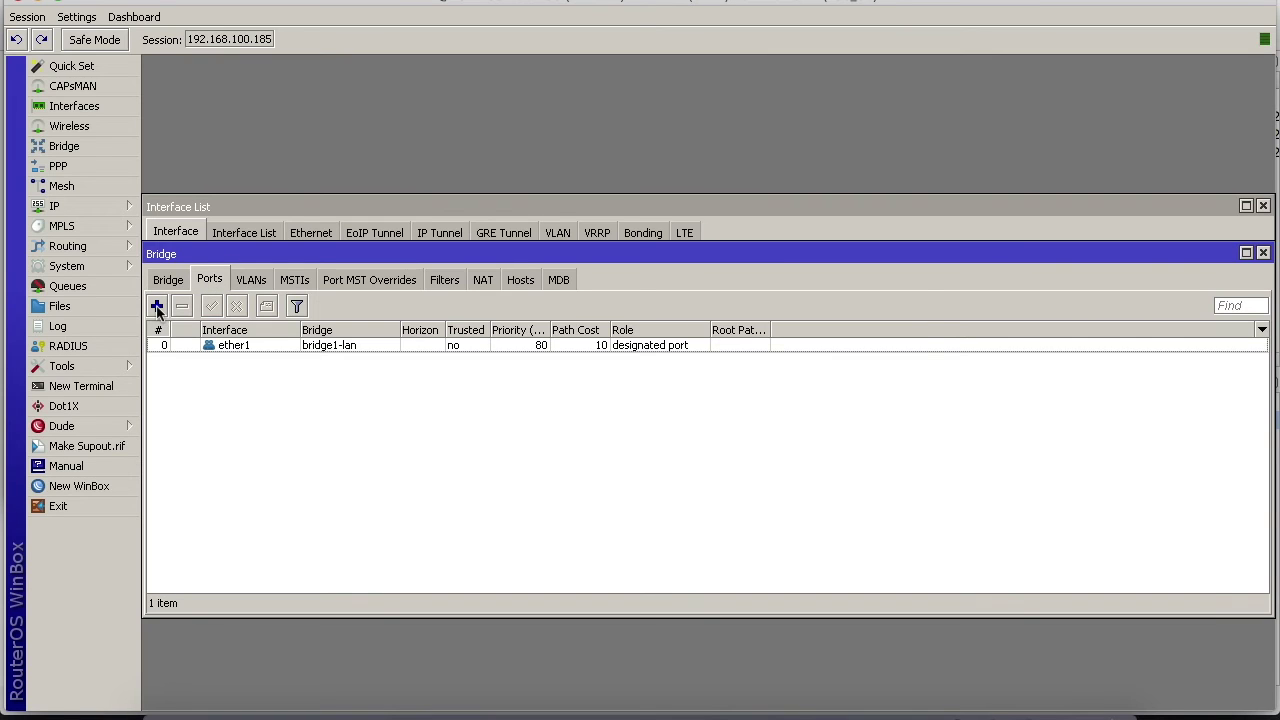
click(156, 306)
click(618, 342)
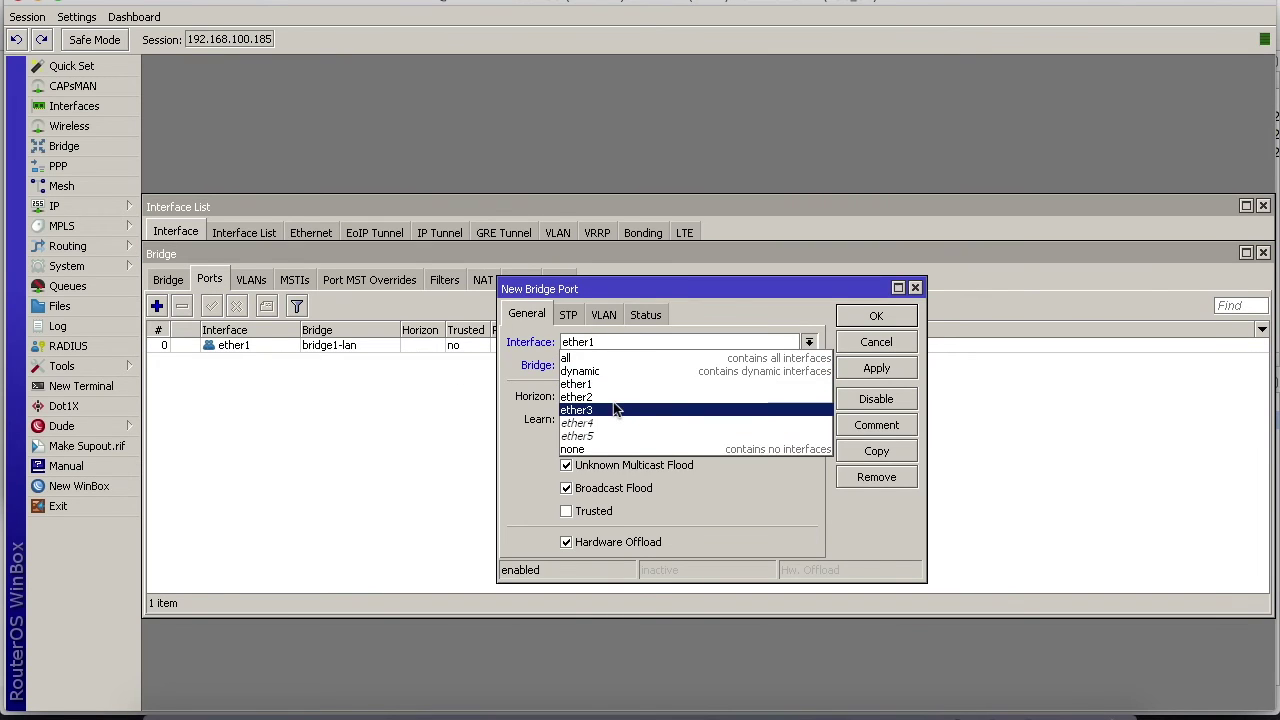
click(600, 397)
click(876, 366)
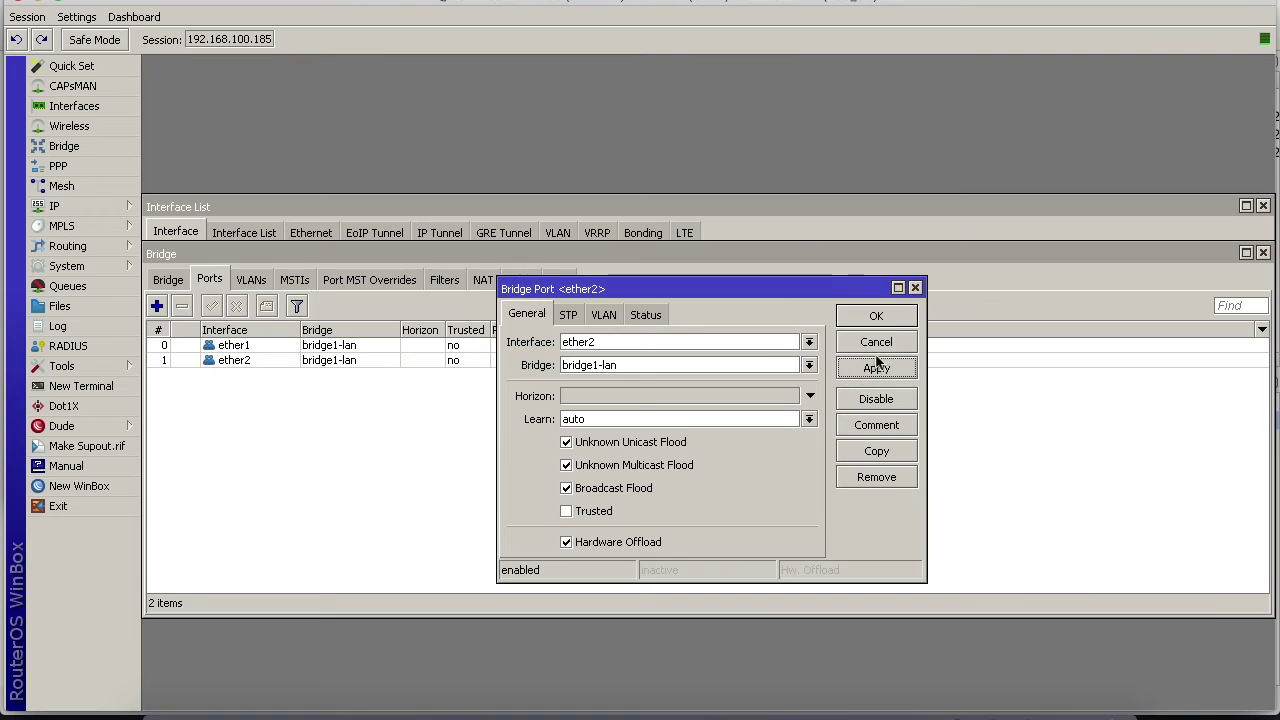
click(875, 315)
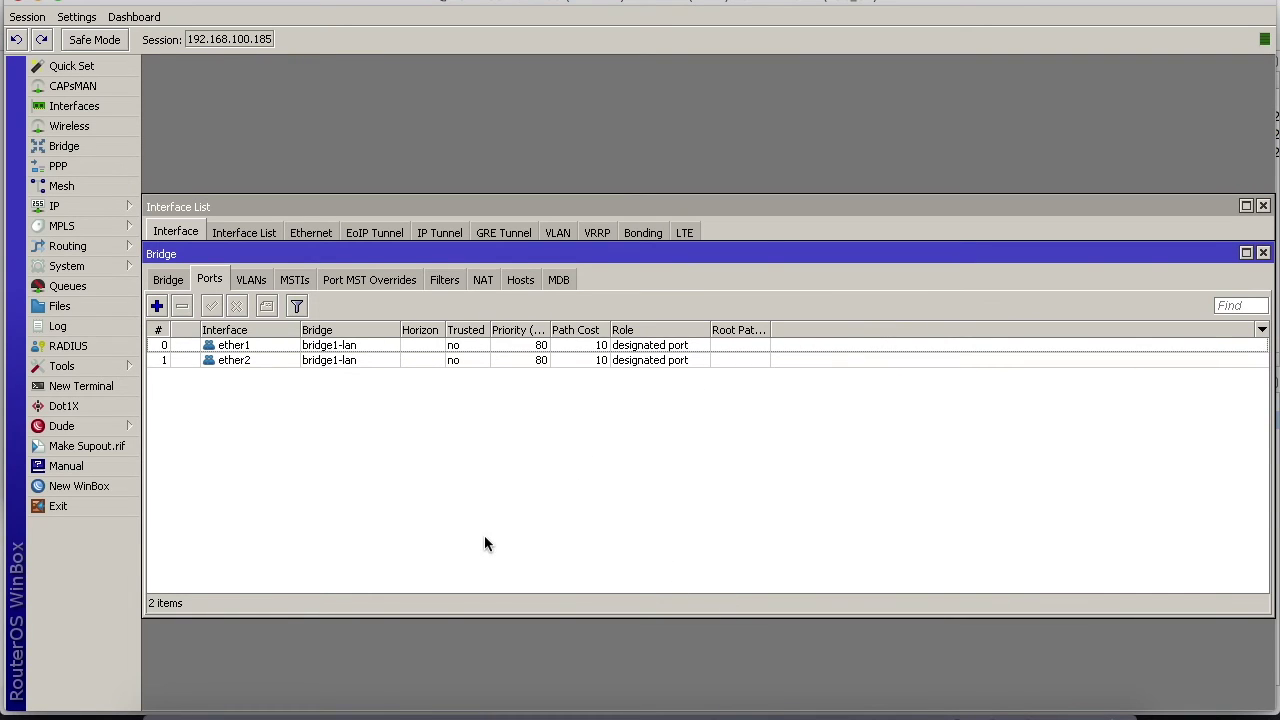
Check PC1's console, then rerun ip dhcp on PC2, which still finds no DHCP server
click(872, 710)
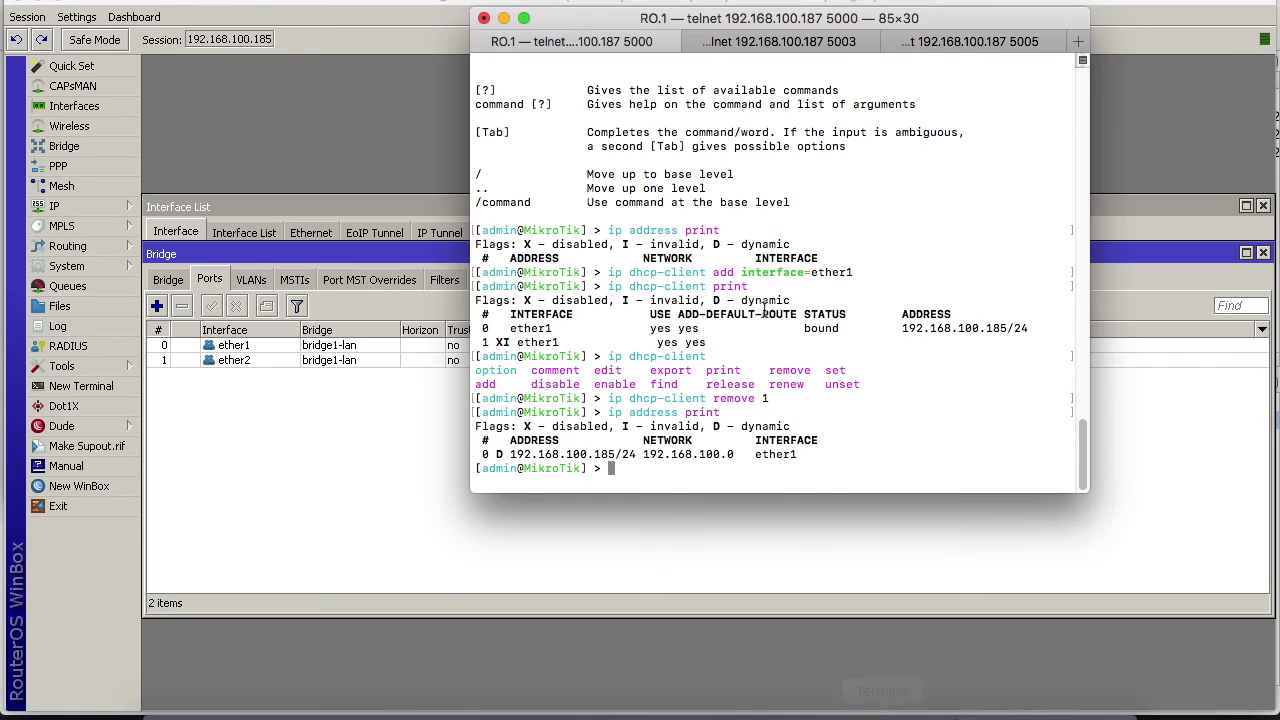
click(767, 48)
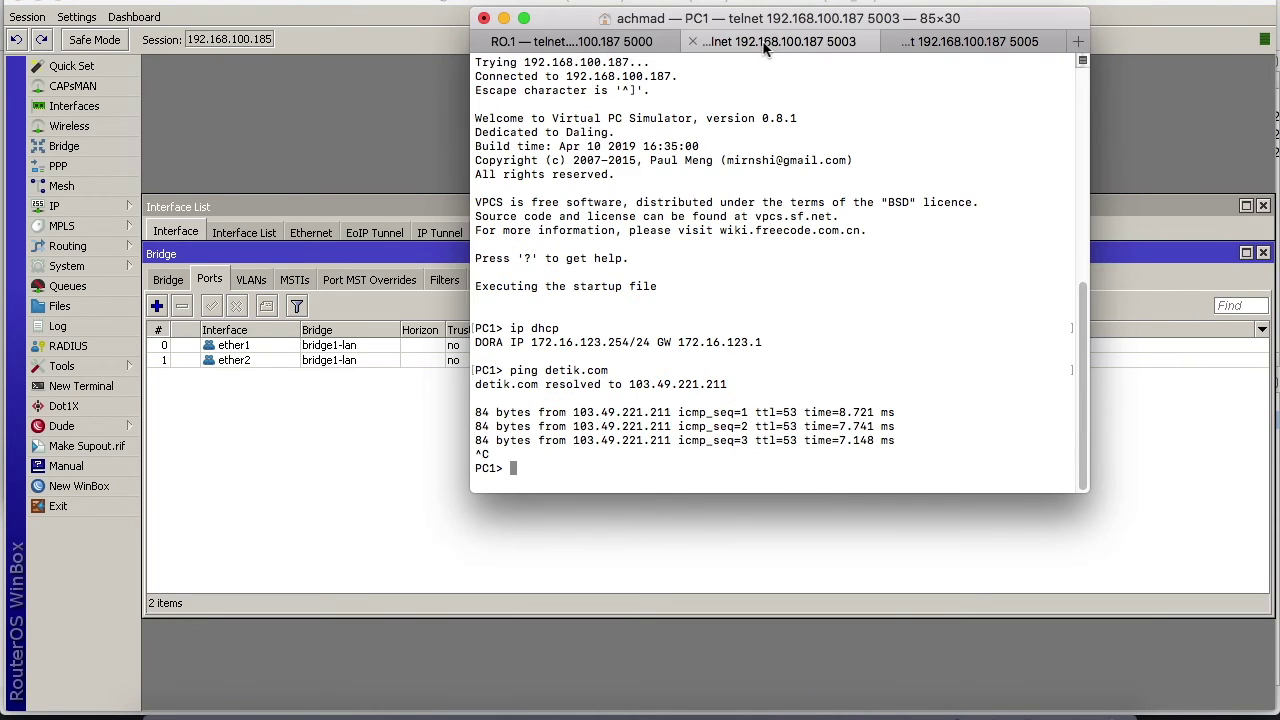
click(925, 45)
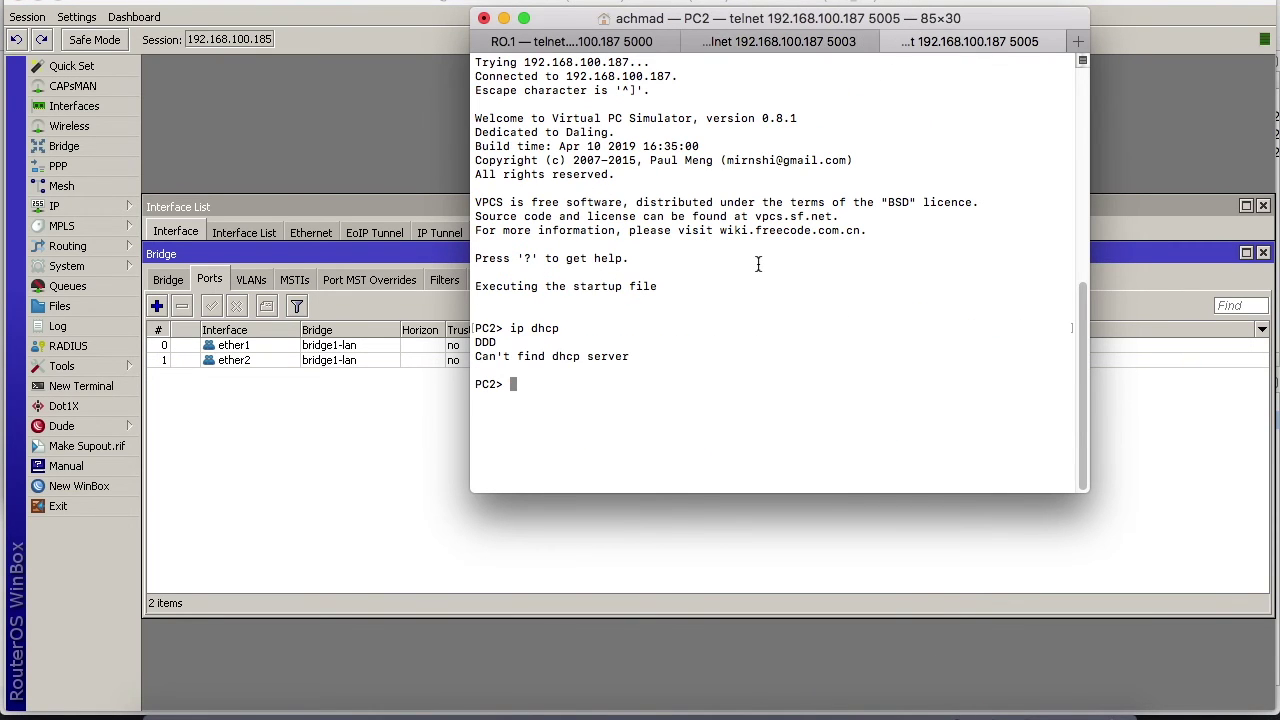
key(Up)
key(Return)
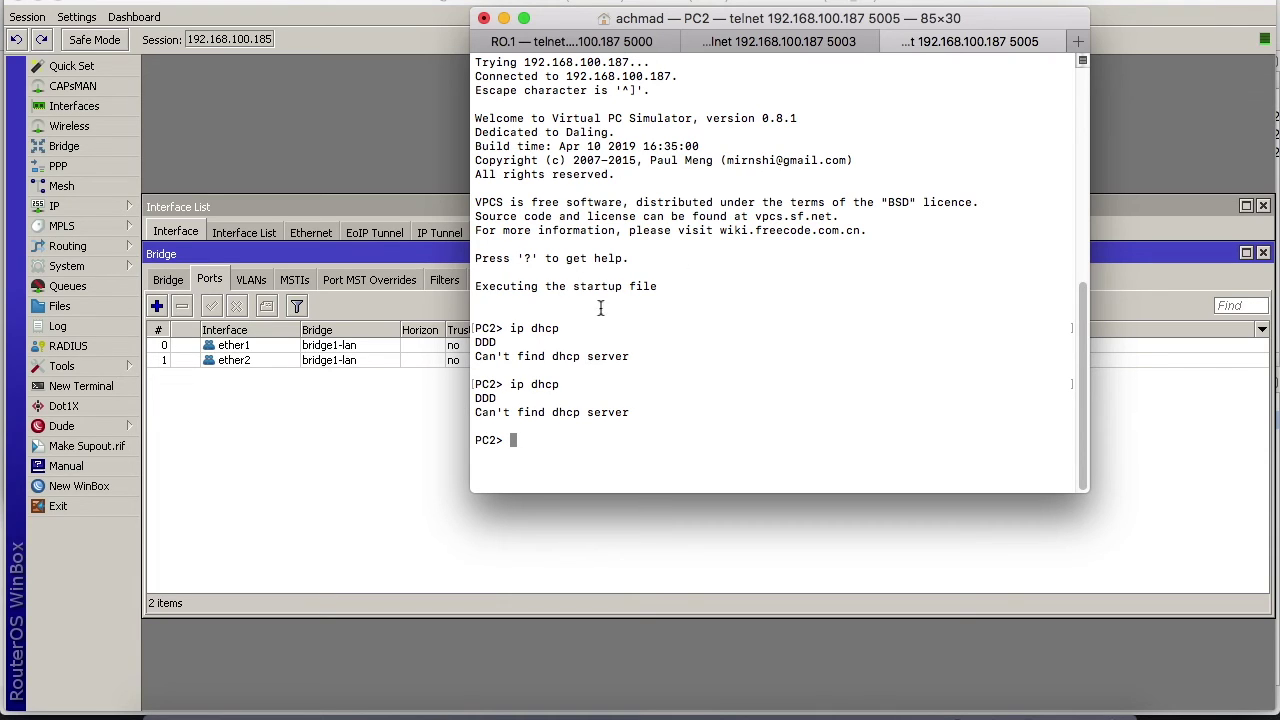
click(405, 424)
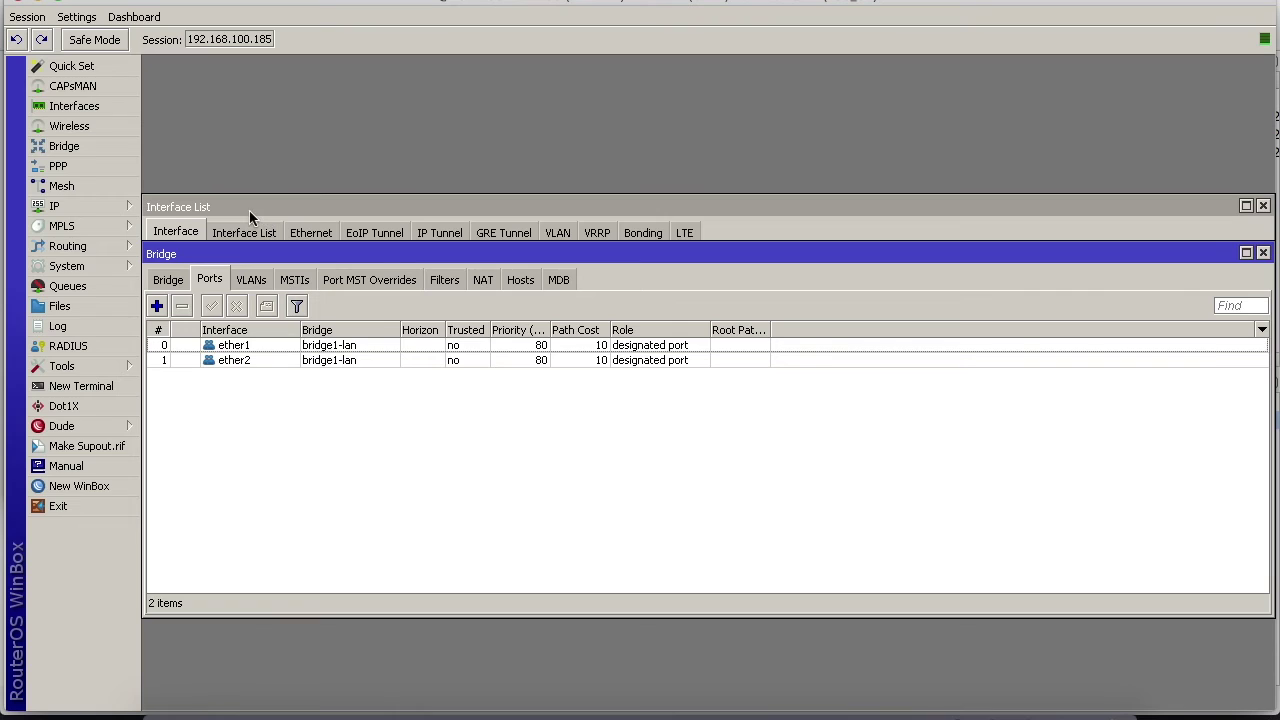
Review the router's IP address list under IP > Addresses
click(115, 206)
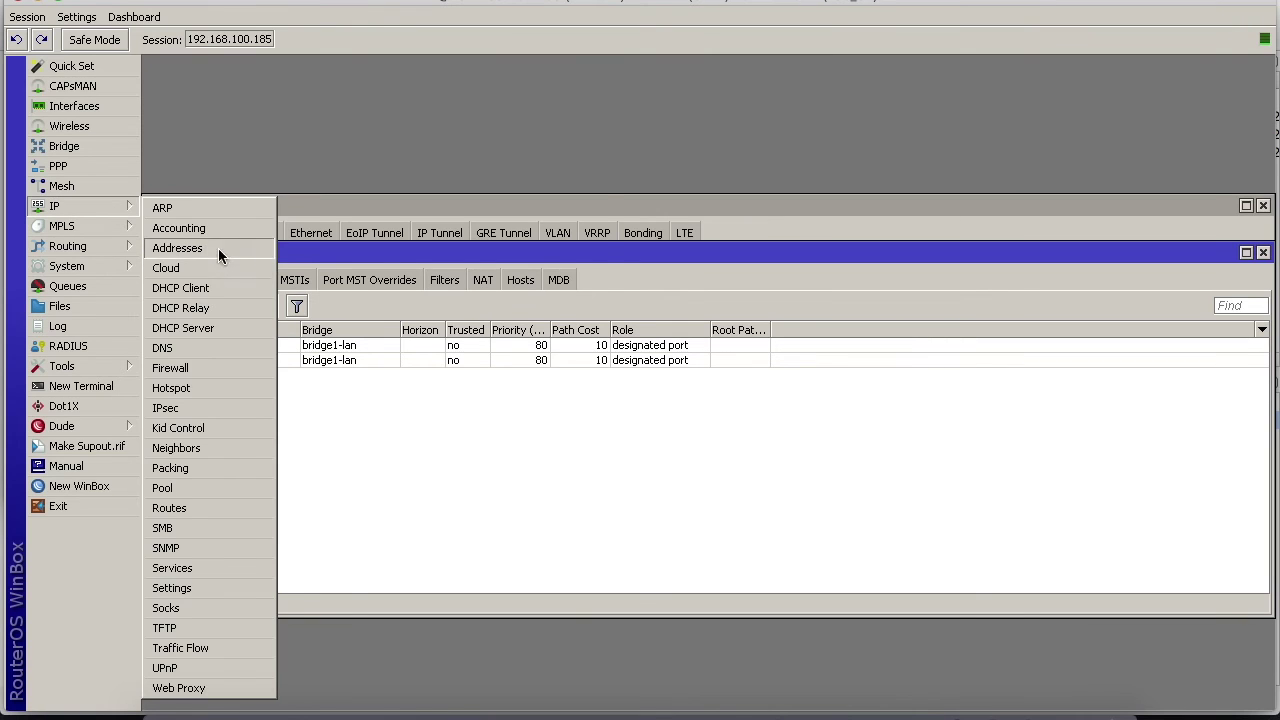
click(180, 248)
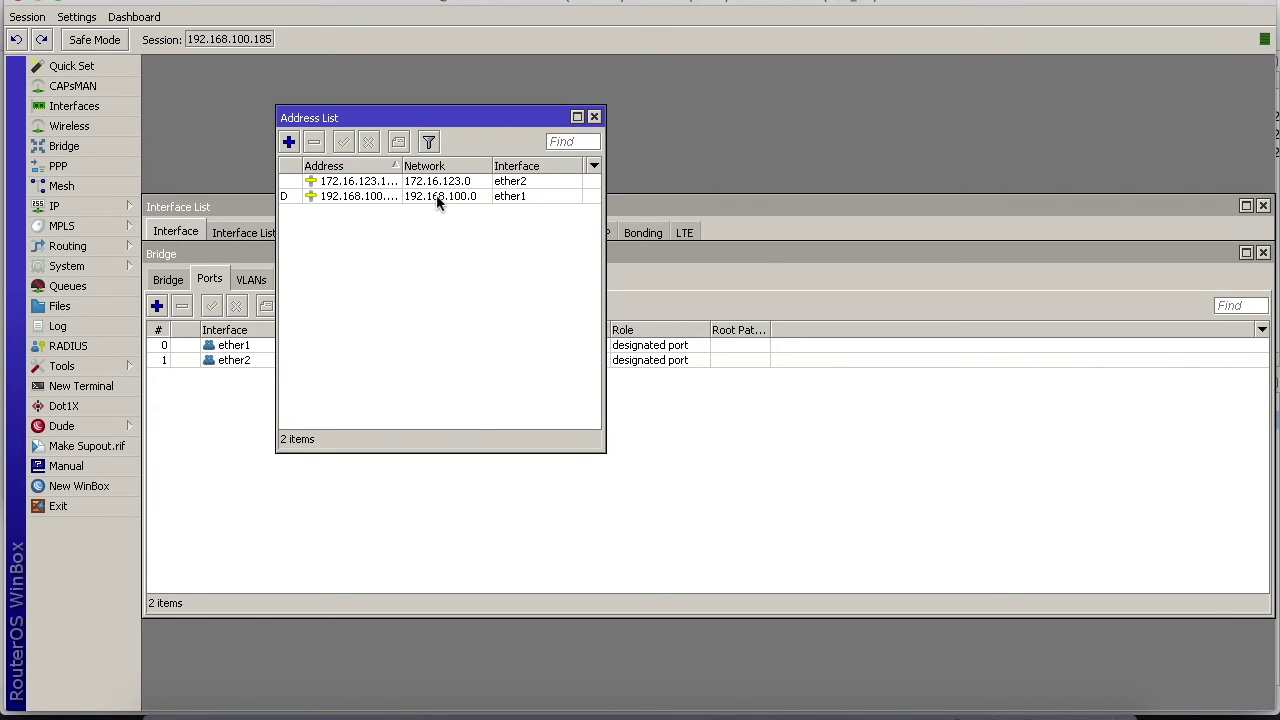
click(594, 118)
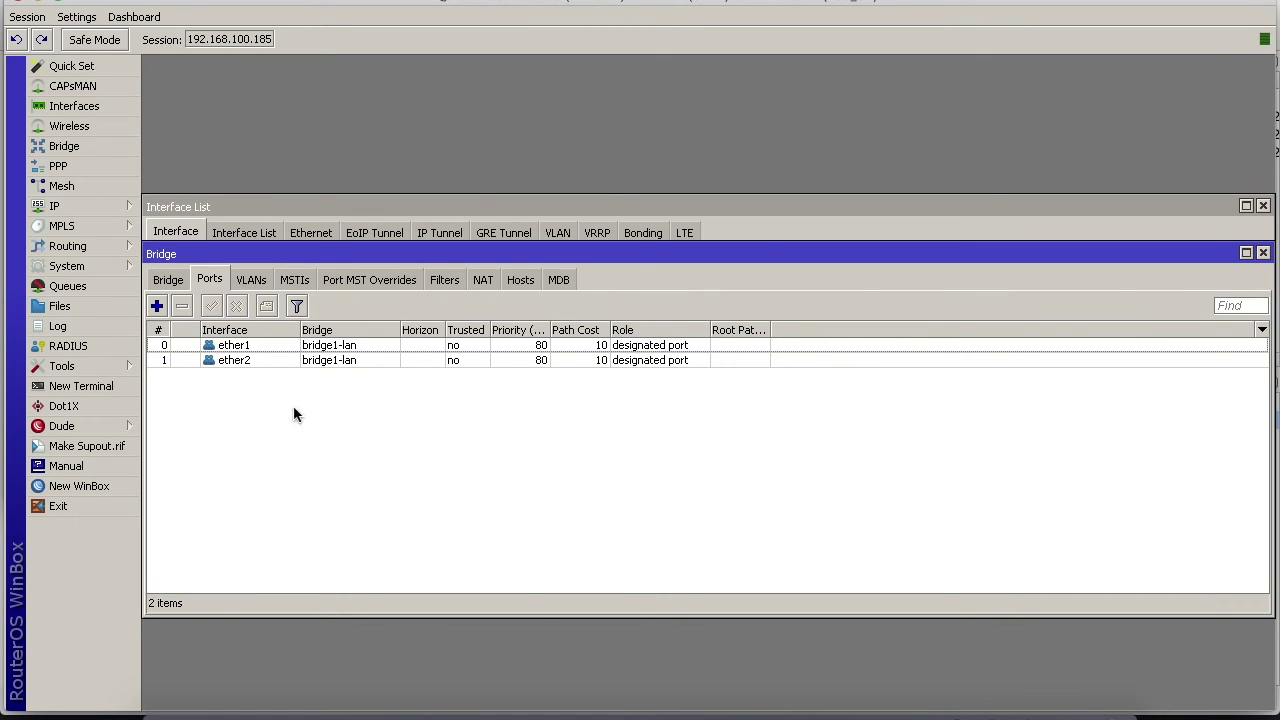
Remove ether1 from bridge1-lan, leaving ether2 as its only port
click(250, 361)
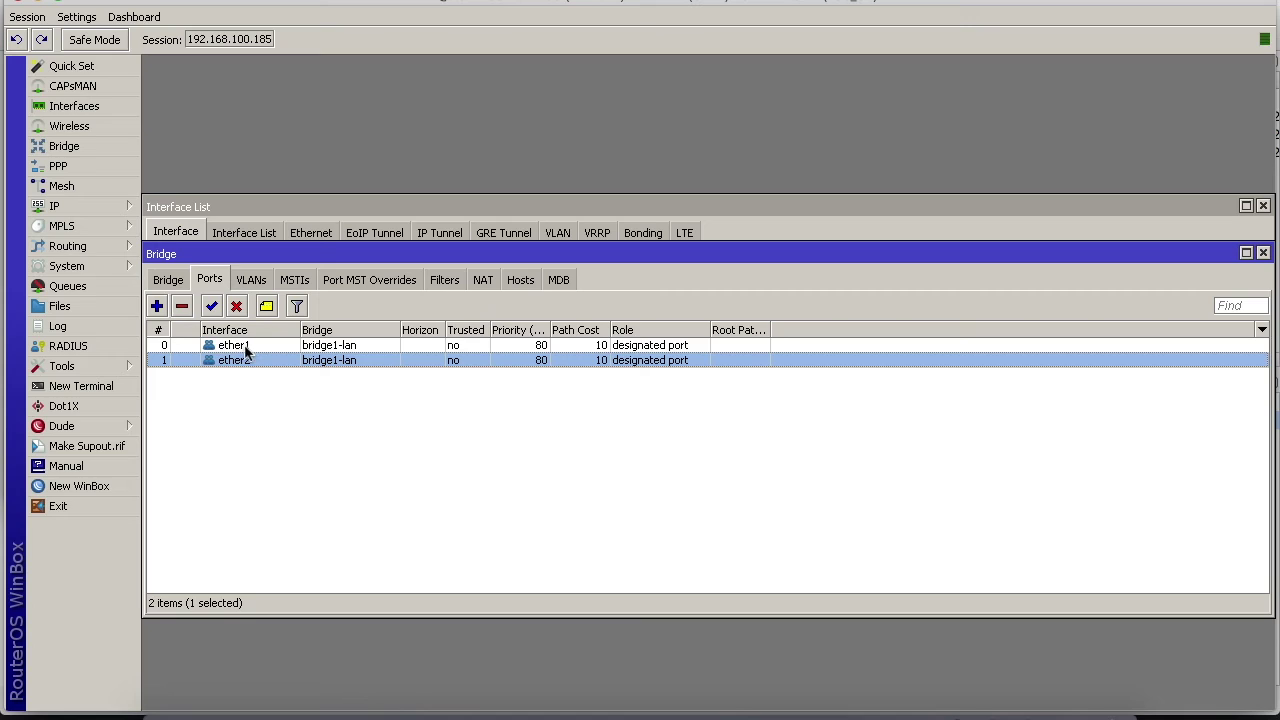
click(230, 345)
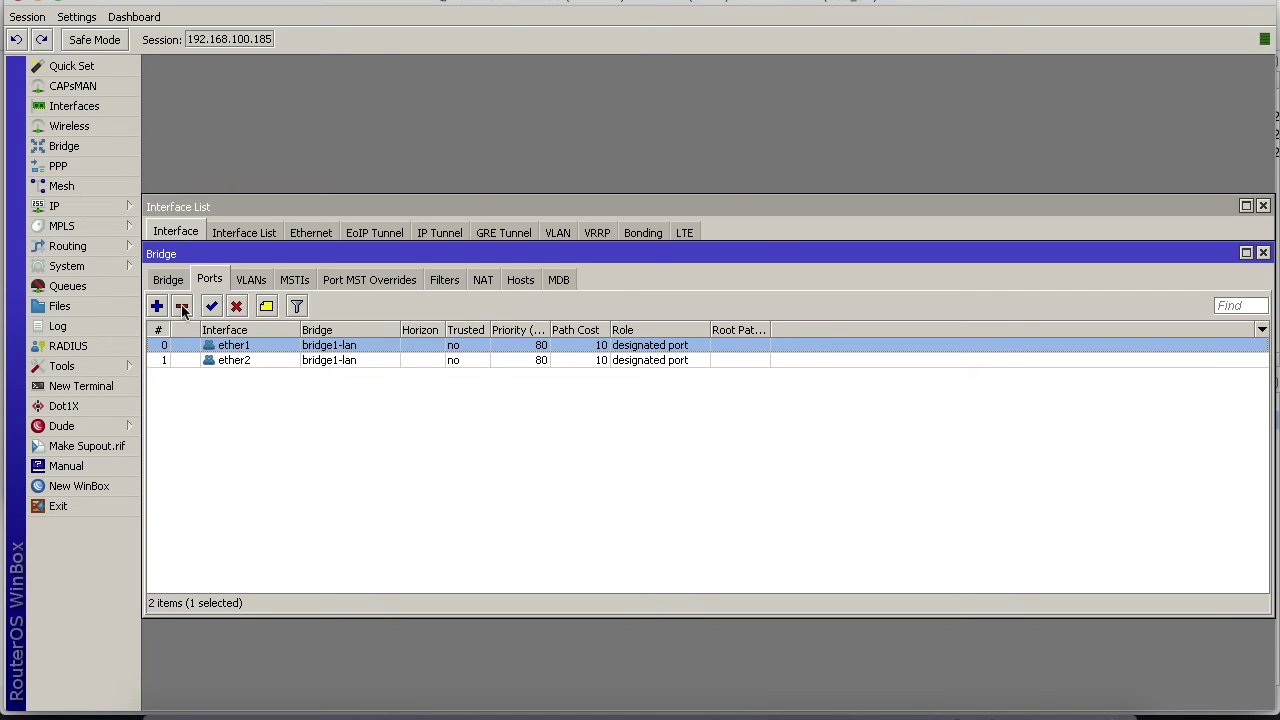
click(182, 307)
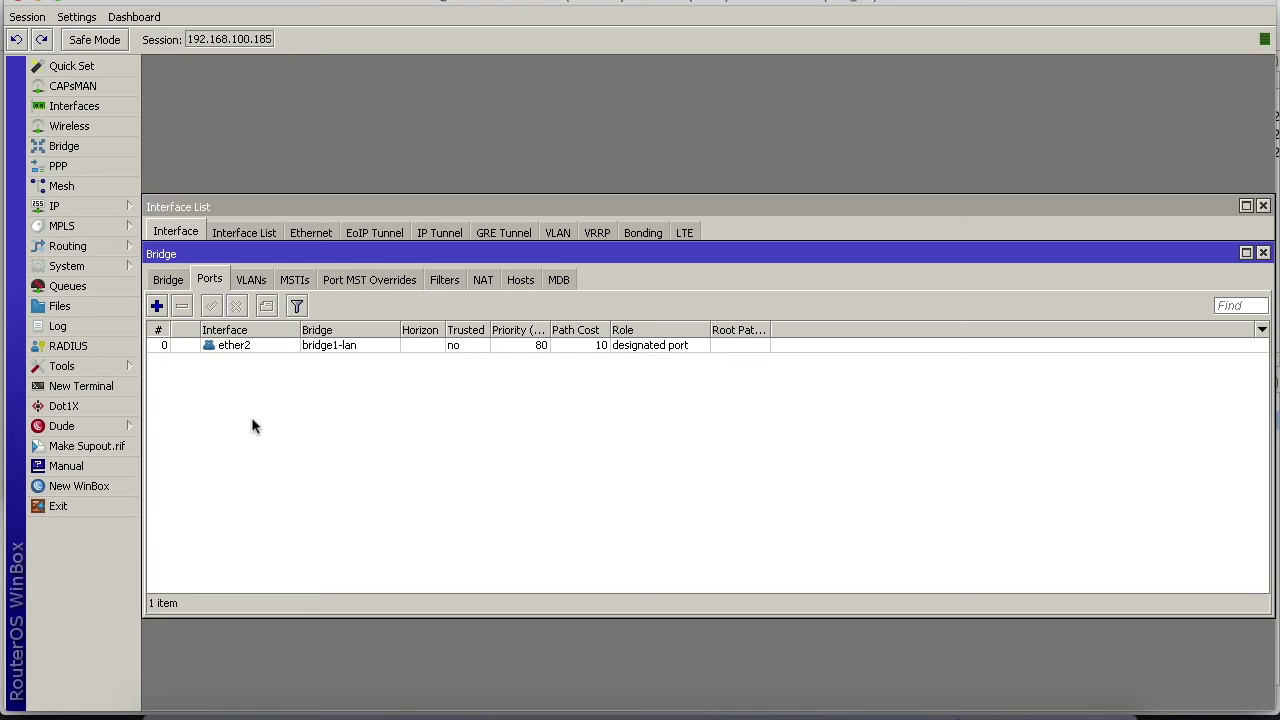
mouse_move(855, 714)
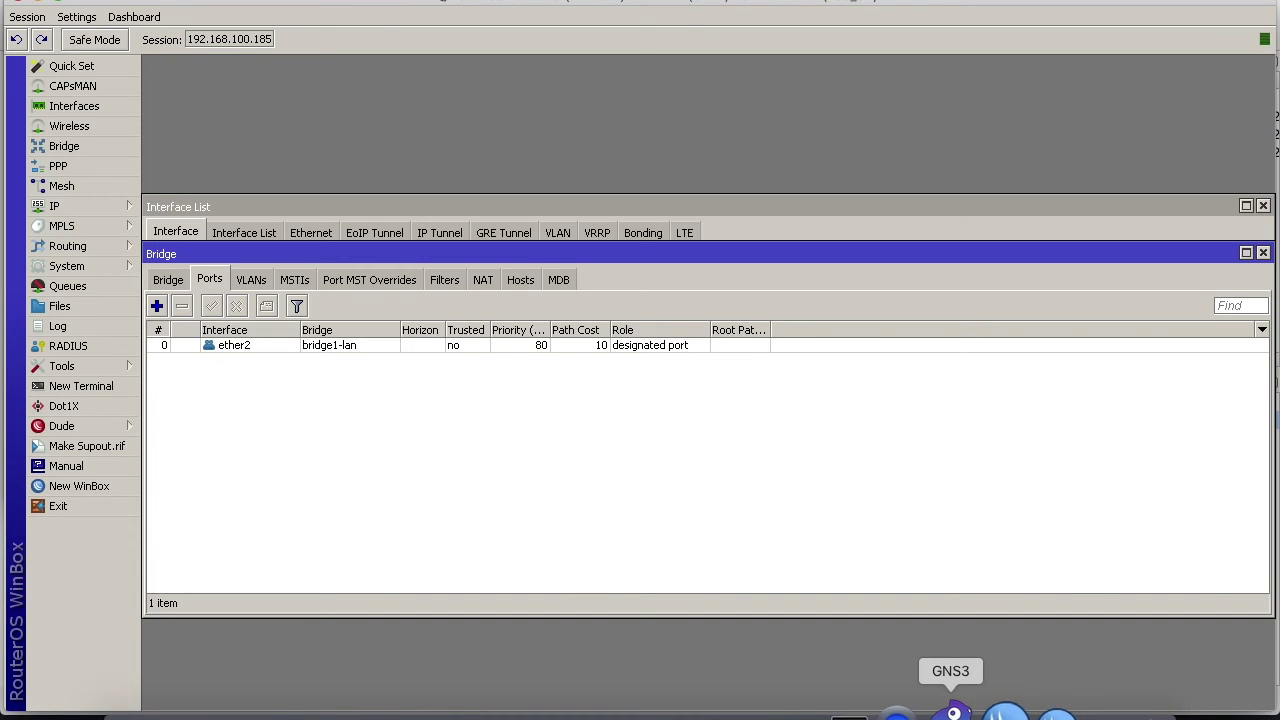
click(950, 712)
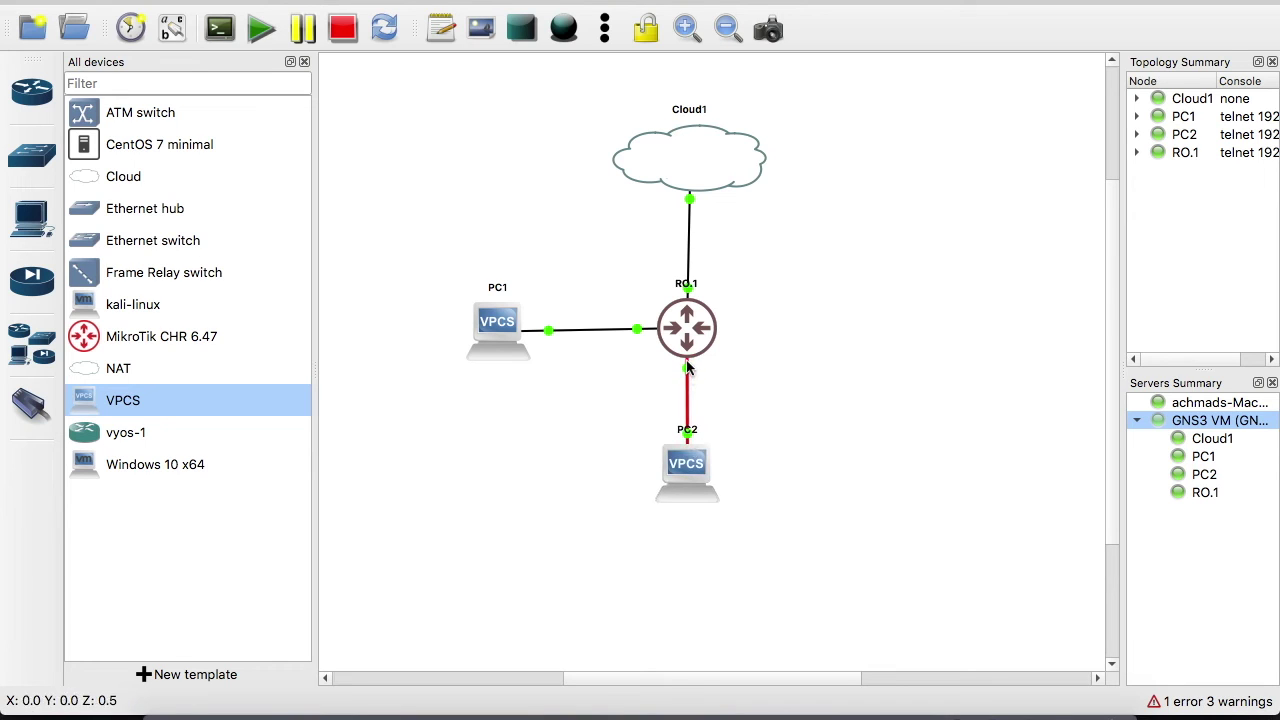
mouse_move(685, 337)
mouse_move(687, 372)
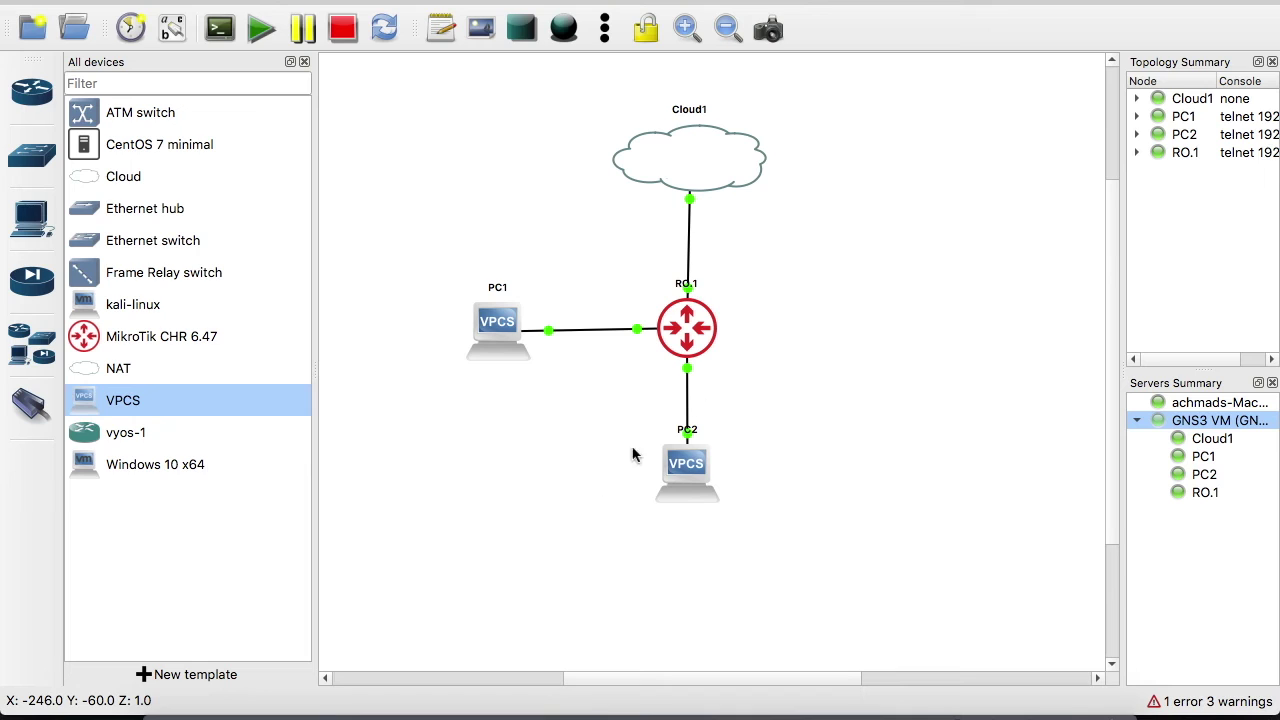
mouse_move(946, 712)
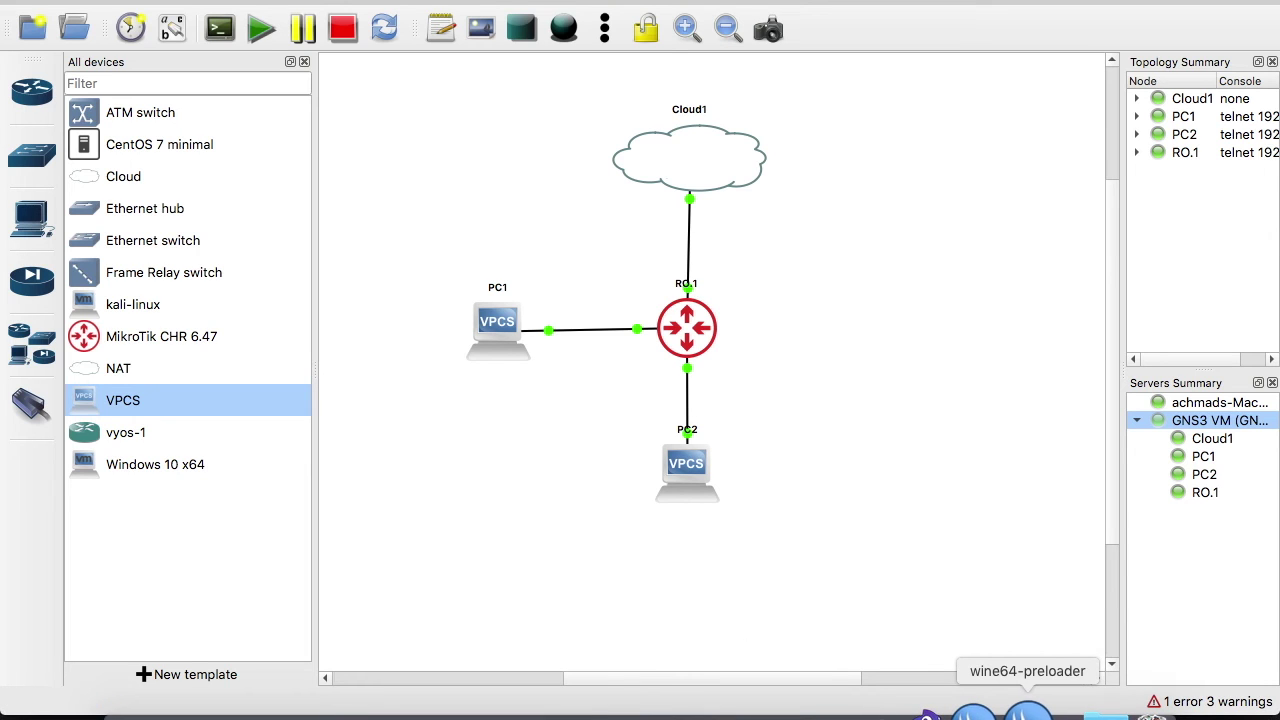
click(1027, 710)
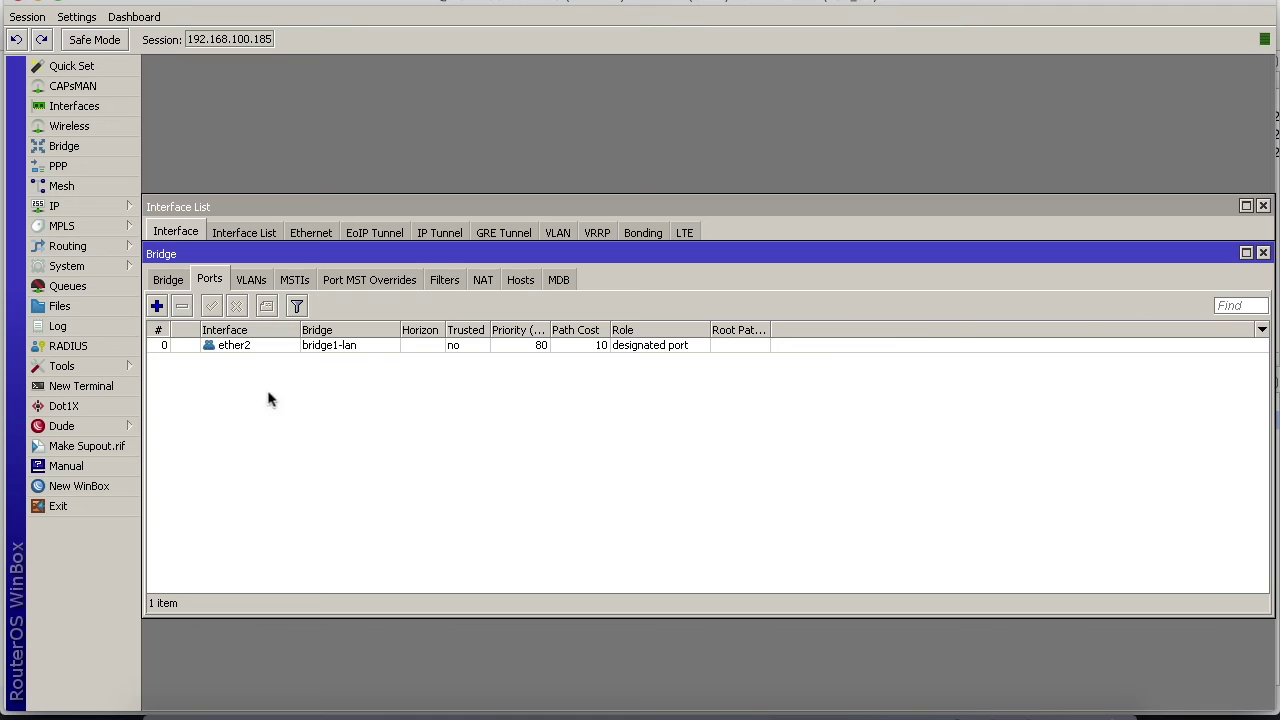
Reopen the Bridge window and view the bridge1-lan definition, then its port list
click(1263, 253)
click(75, 146)
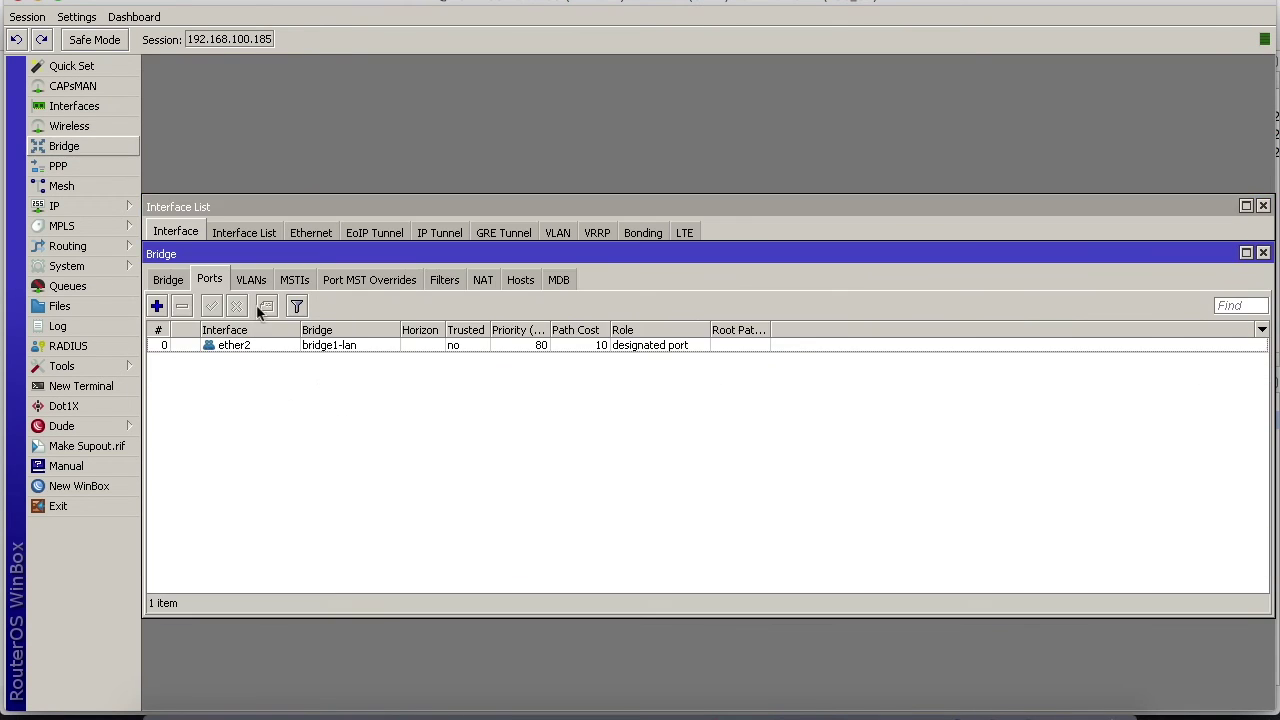
click(211, 281)
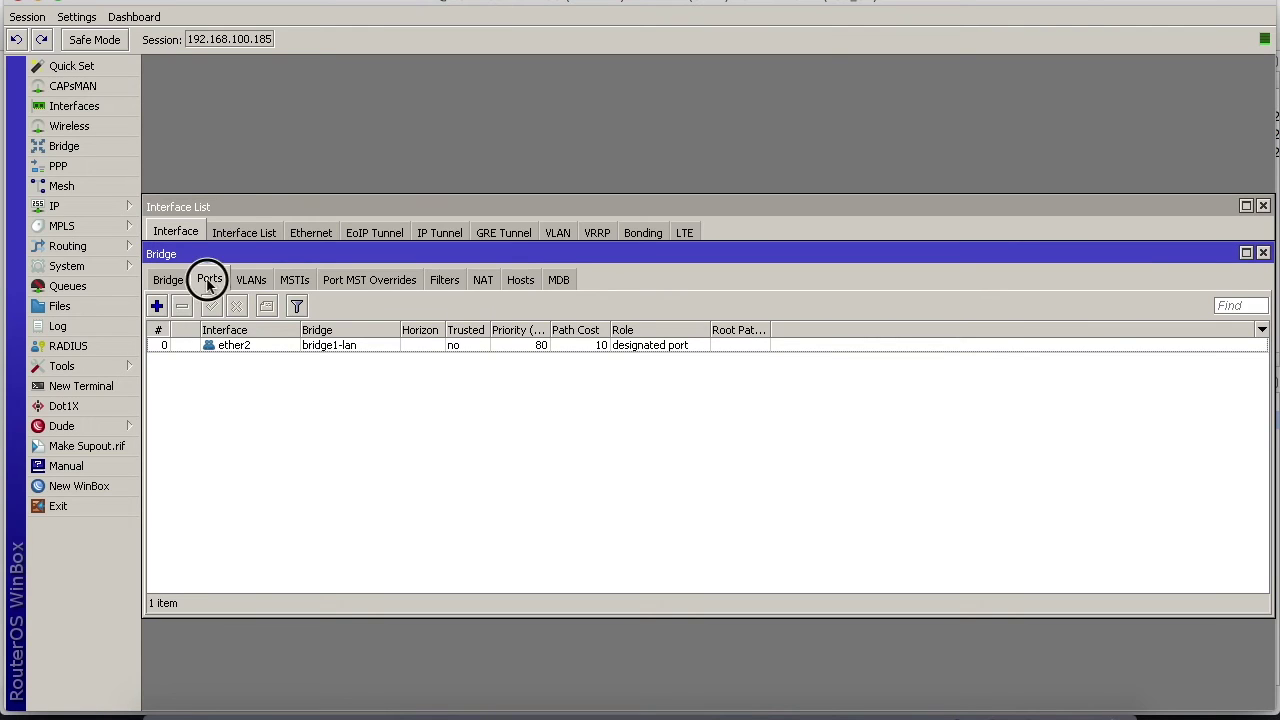
click(165, 281)
click(208, 280)
Try adding ether2 as a new bridge port and dismiss the already-added error
click(156, 306)
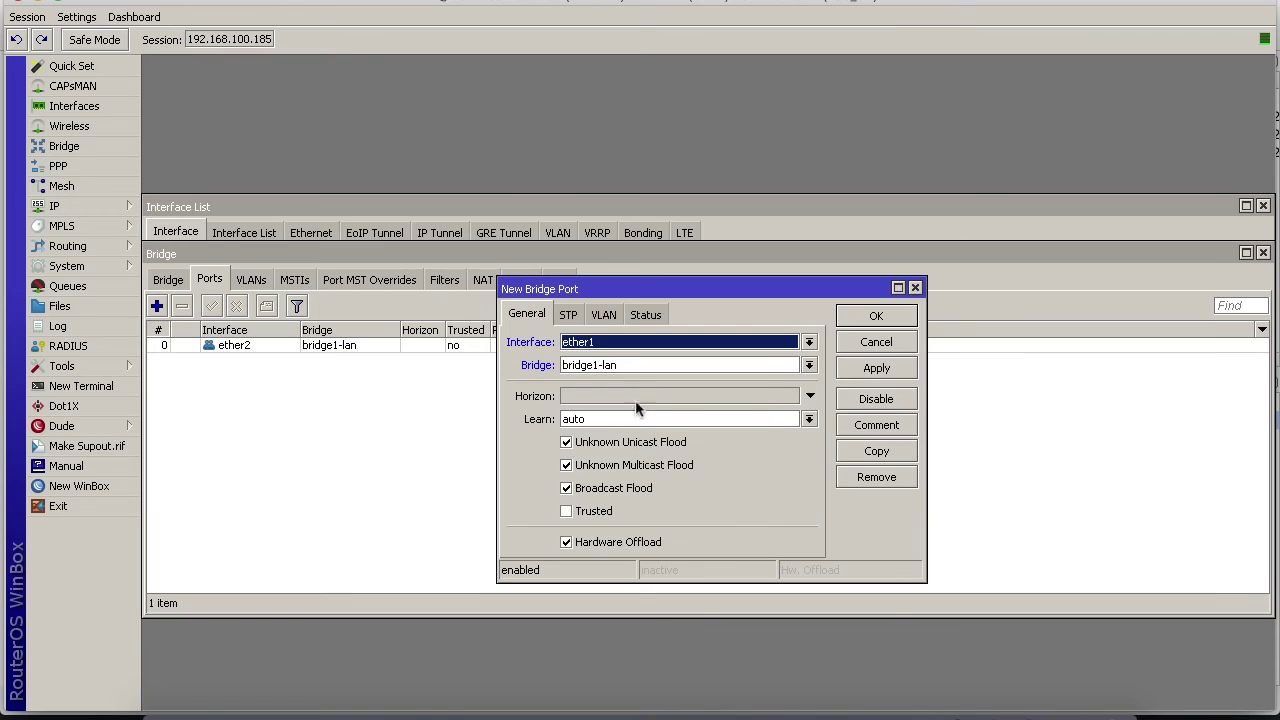
click(608, 347)
click(592, 393)
click(878, 370)
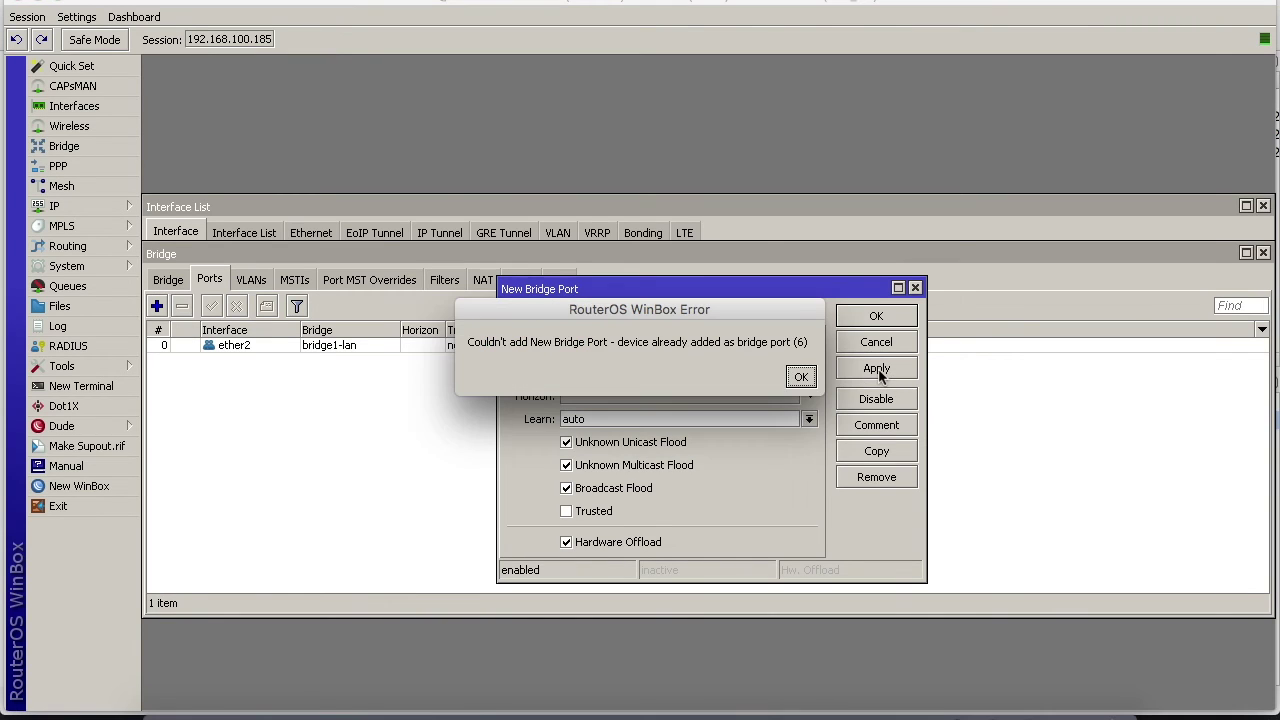
click(801, 376)
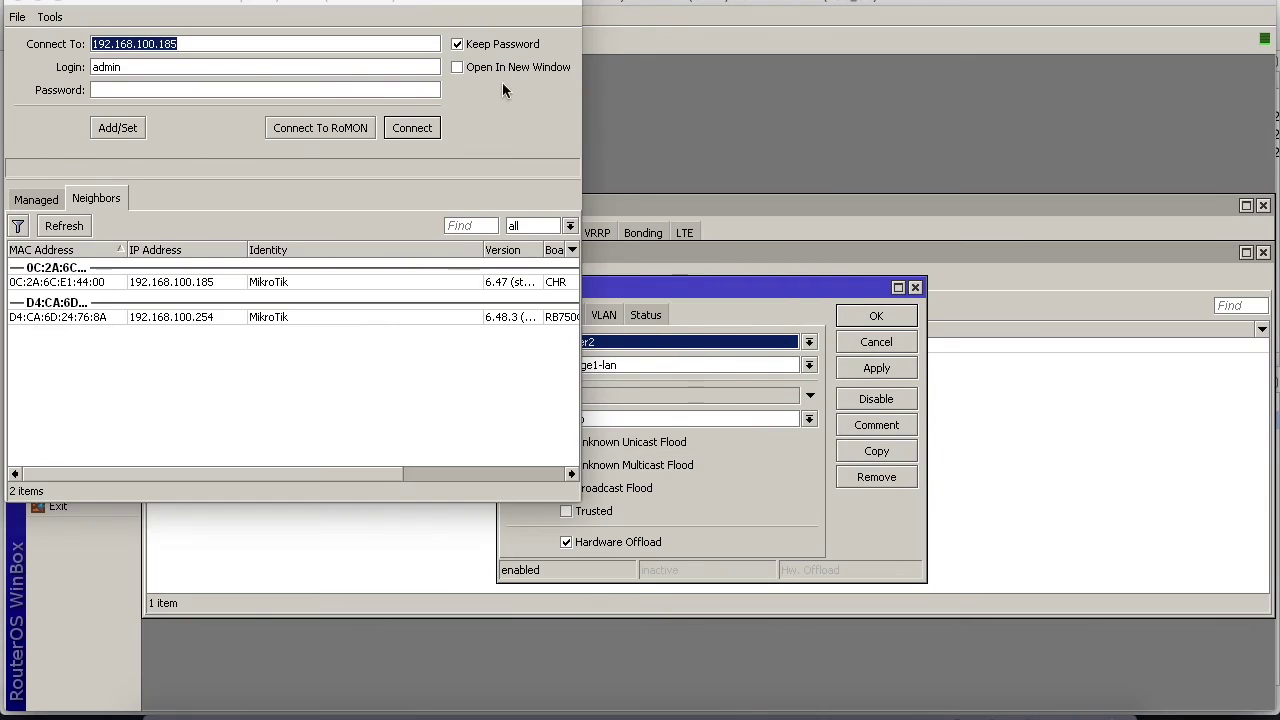
Add ether3 to bridge1-lan as its second port
click(599, 343)
click(597, 410)
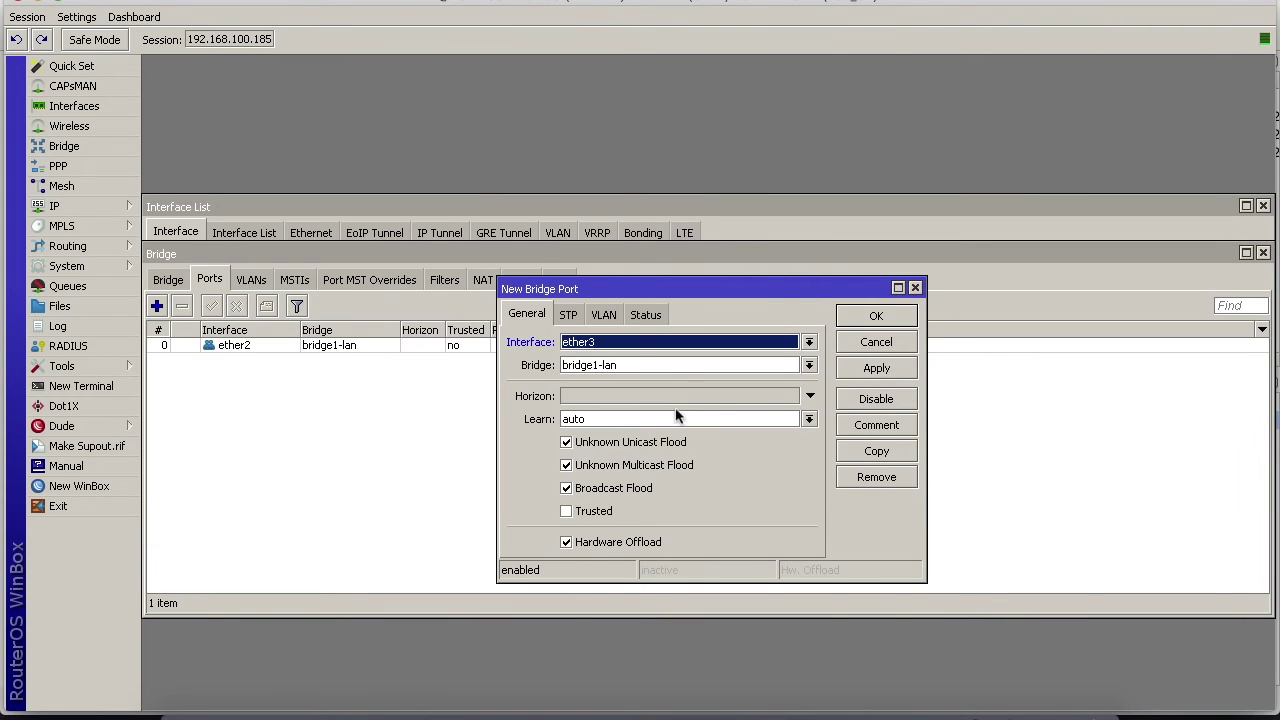
click(878, 368)
click(876, 318)
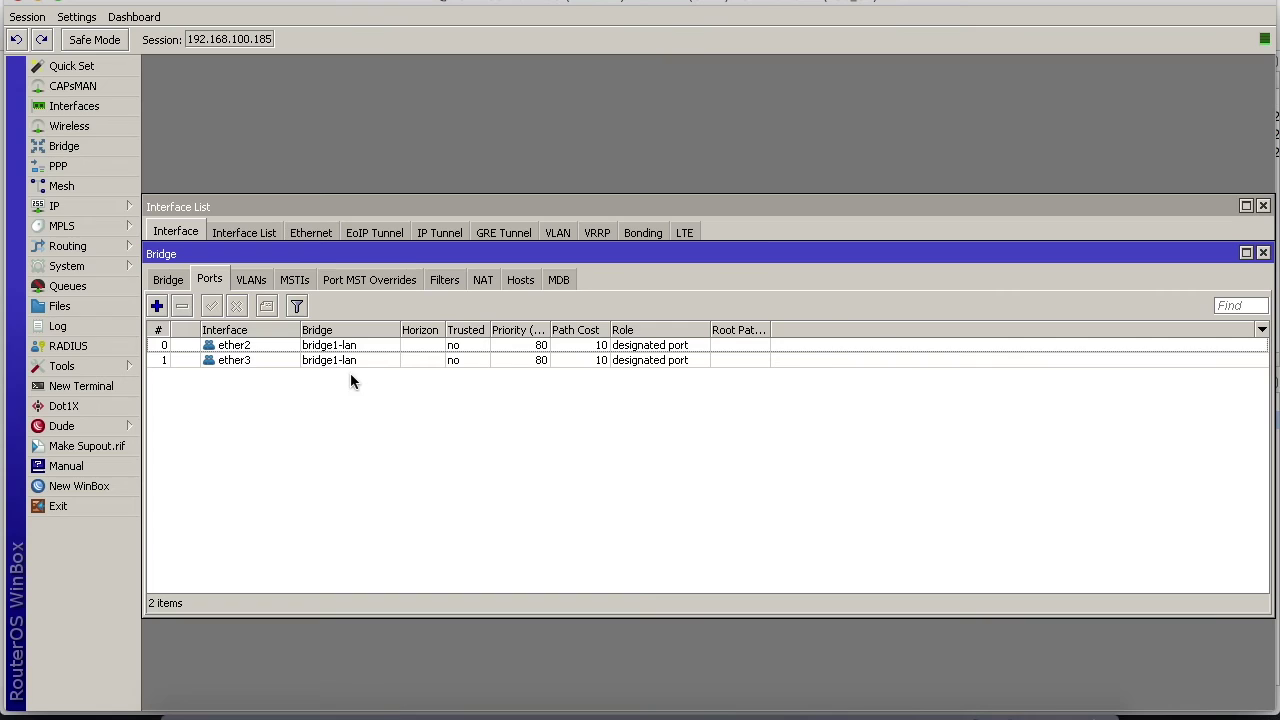
click(71, 210)
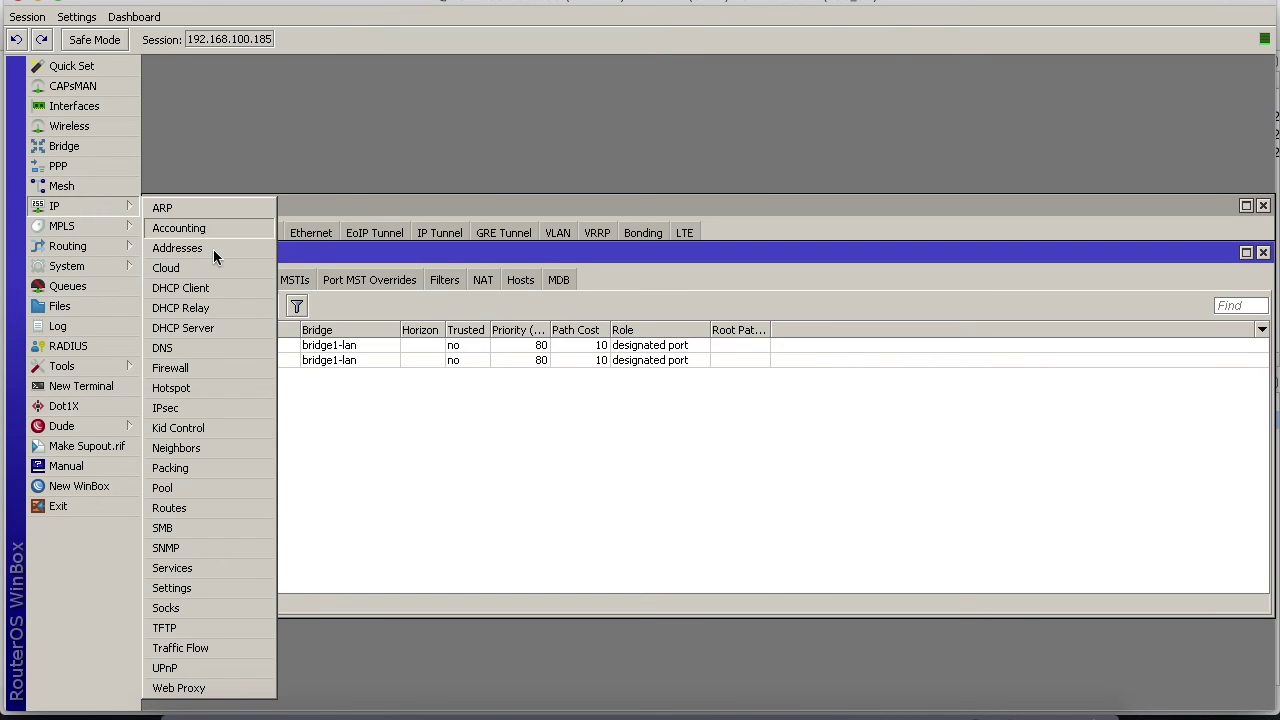
Check the DHCP server list, then bring up the IP address list
click(243, 328)
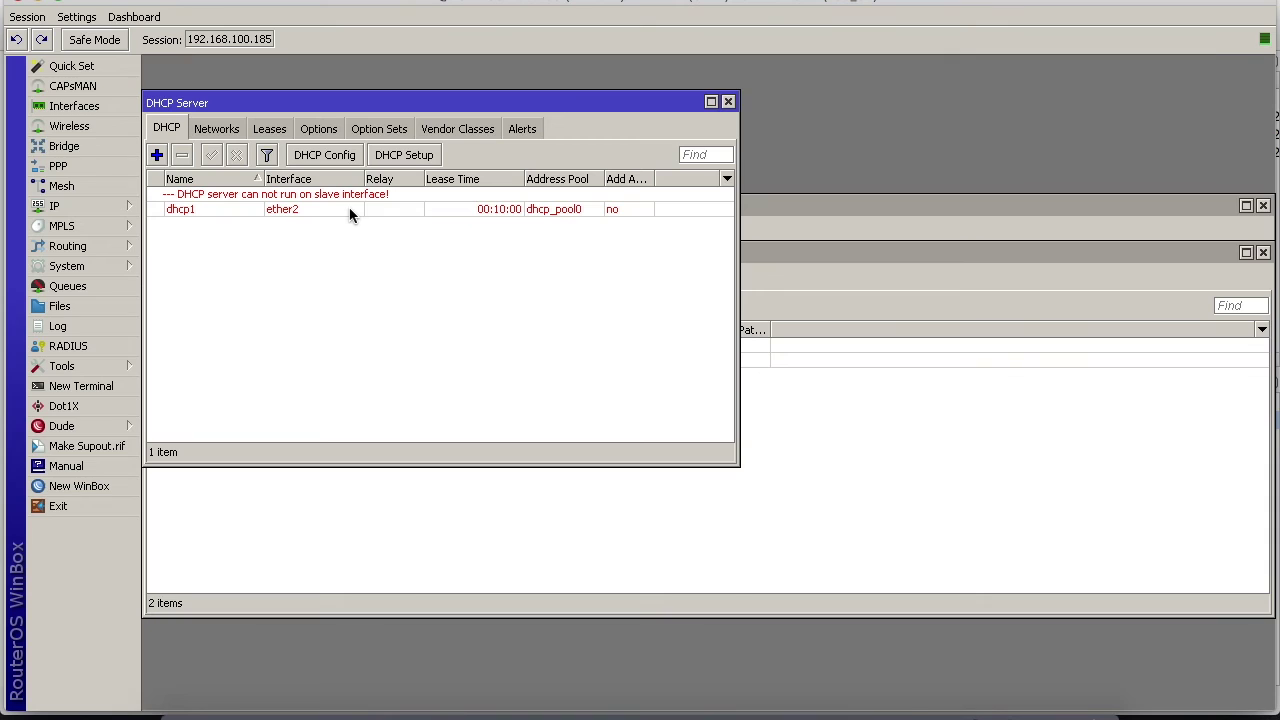
click(728, 102)
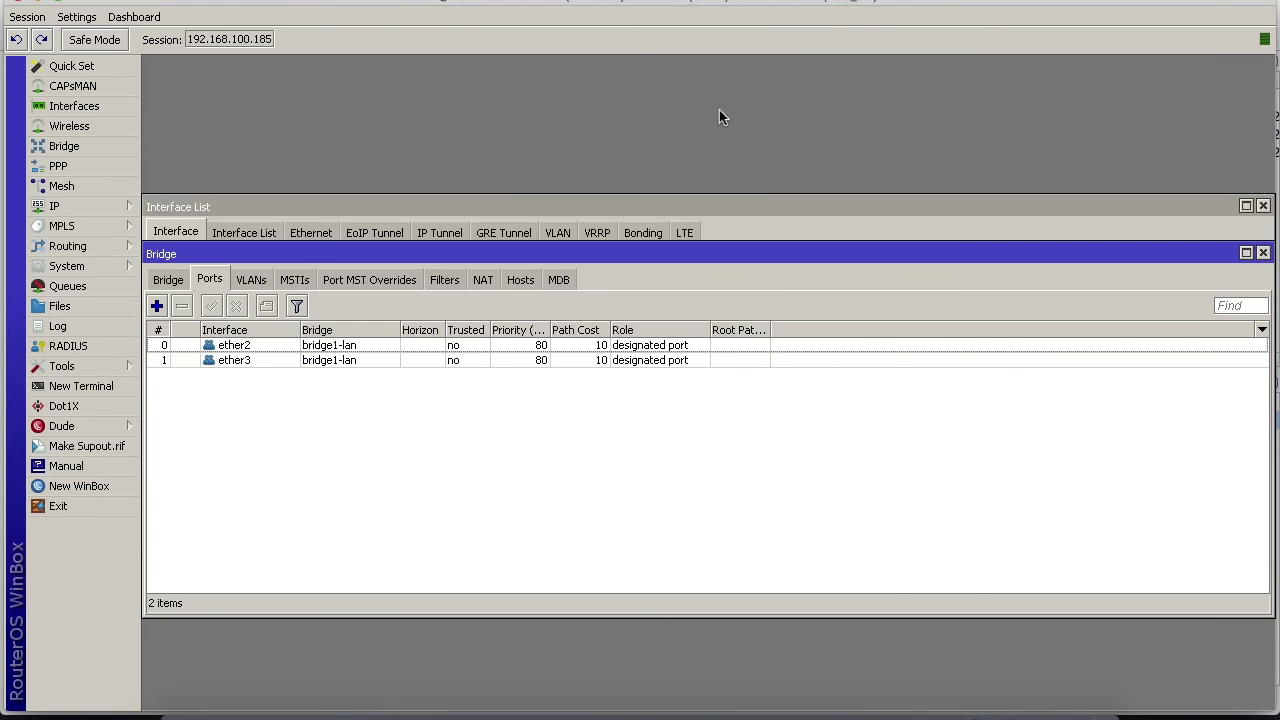
click(68, 206)
click(176, 248)
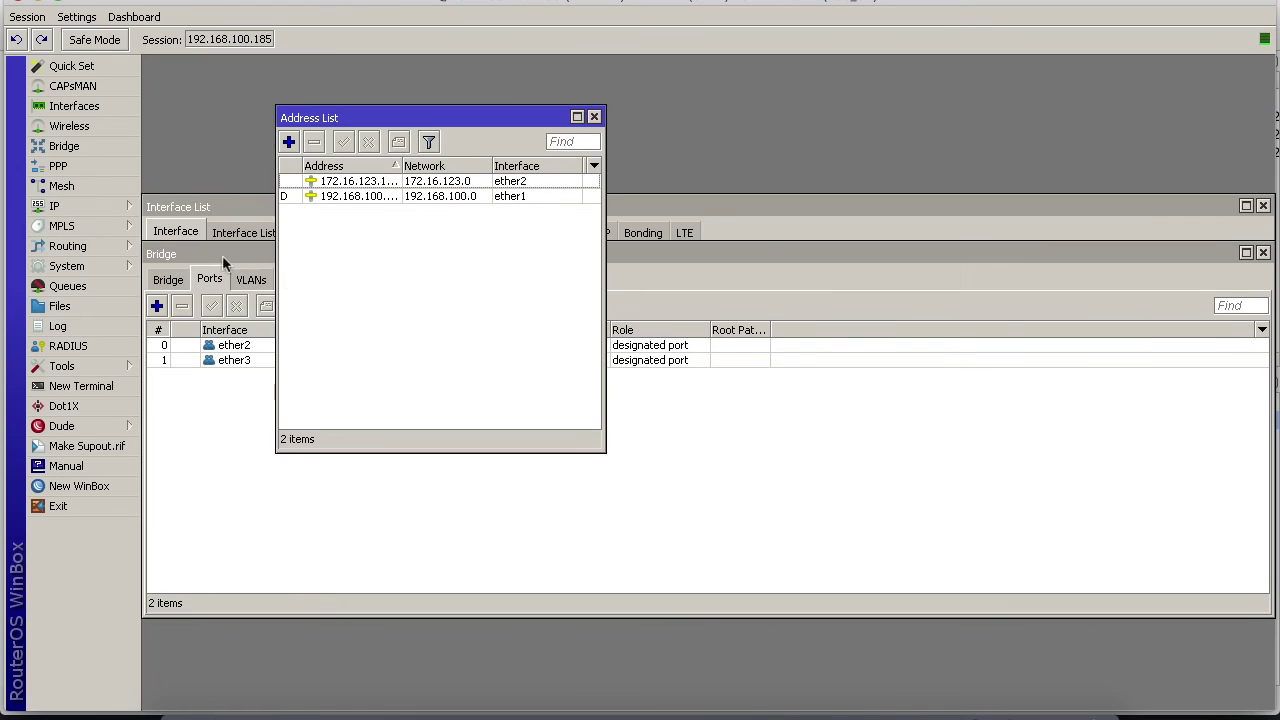
Reassign 172.16.123.1/24 from ether2 to bridge1-lan, then reopen the DHCP Server list
click(350, 184)
double_click(350, 188)
click(492, 243)
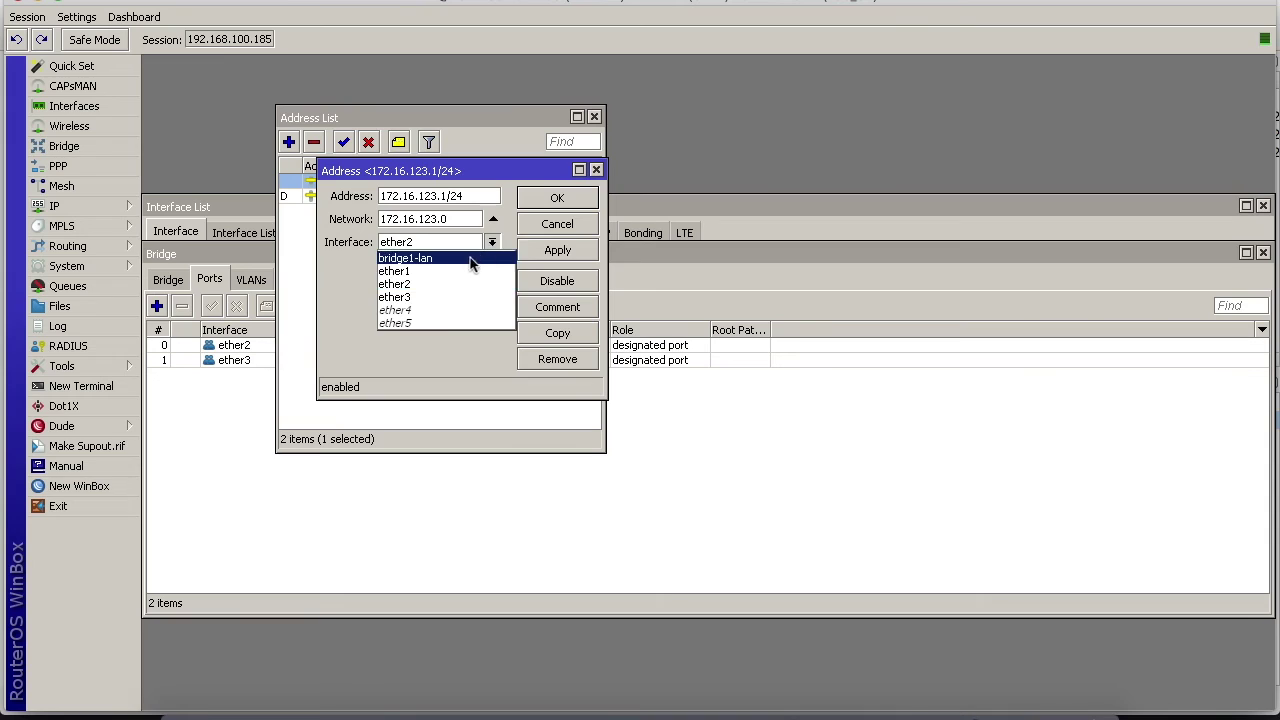
click(472, 257)
click(562, 250)
click(566, 197)
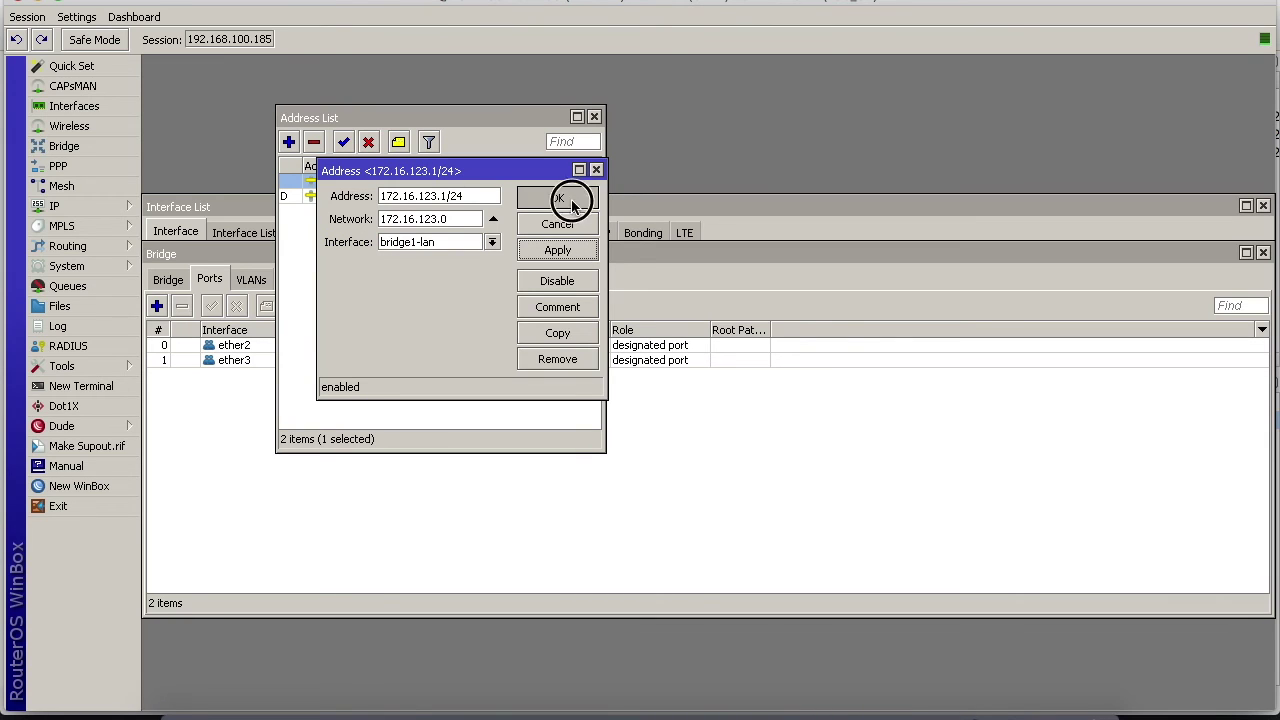
click(107, 204)
click(229, 332)
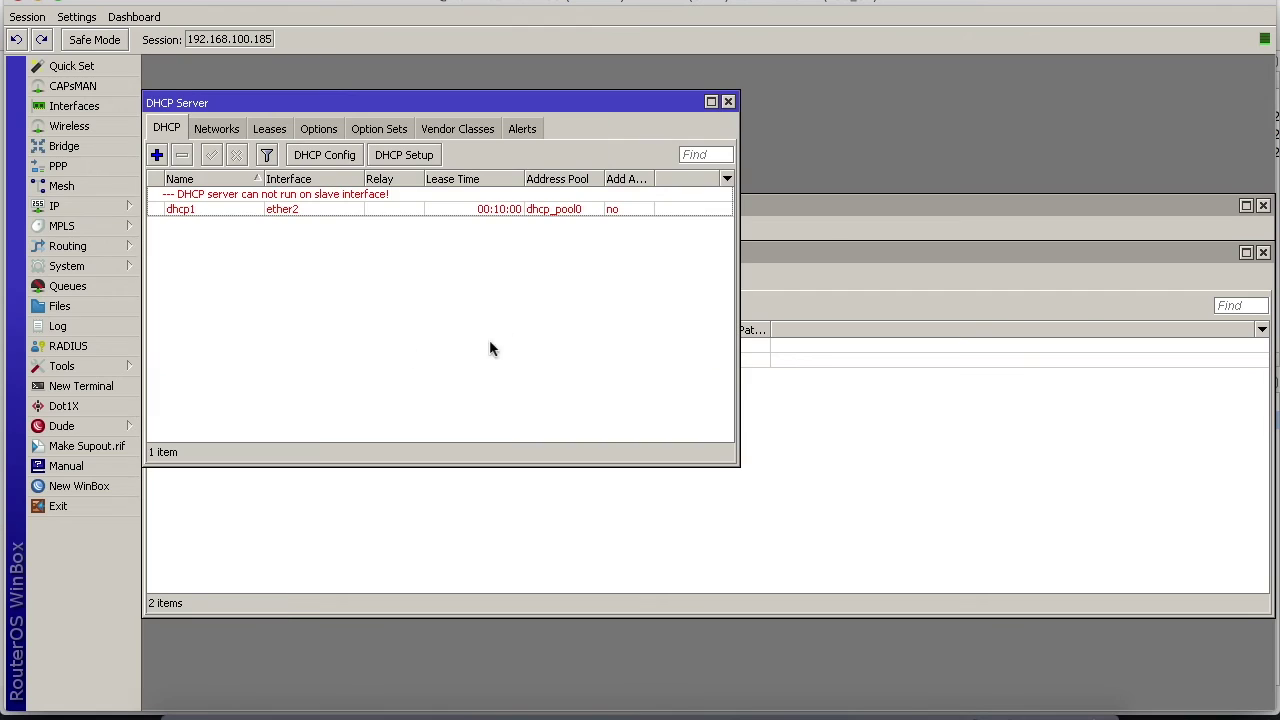
Move dhcp1 to bridge1-lan and verify its 172.16.123.0/24 network with gateway 172.16.123.1
click(453, 209)
double_click(453, 207)
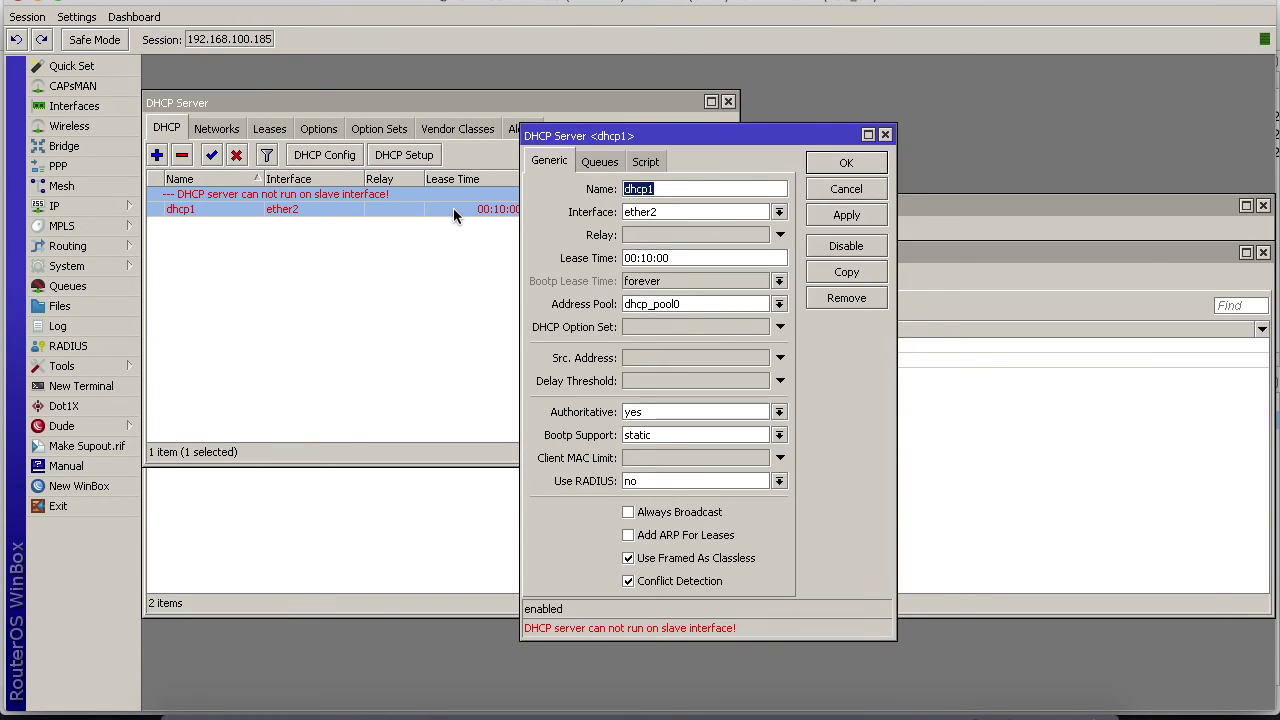
click(779, 212)
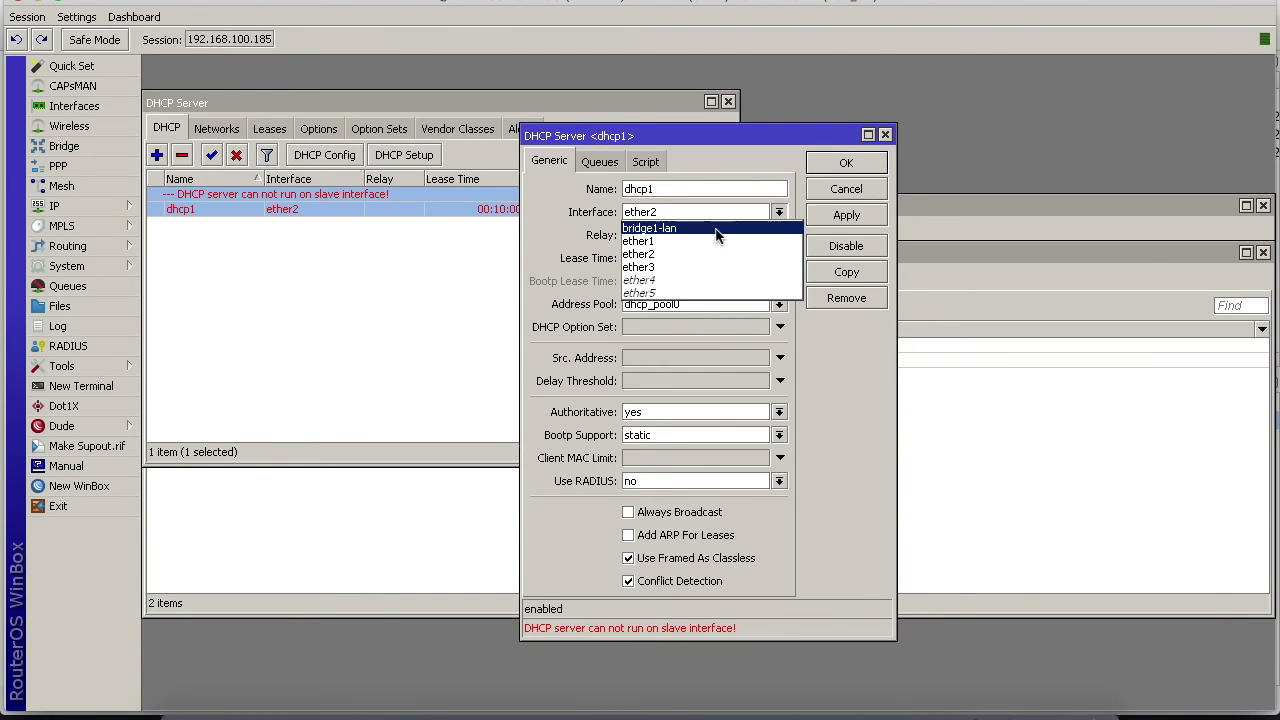
click(707, 228)
click(843, 214)
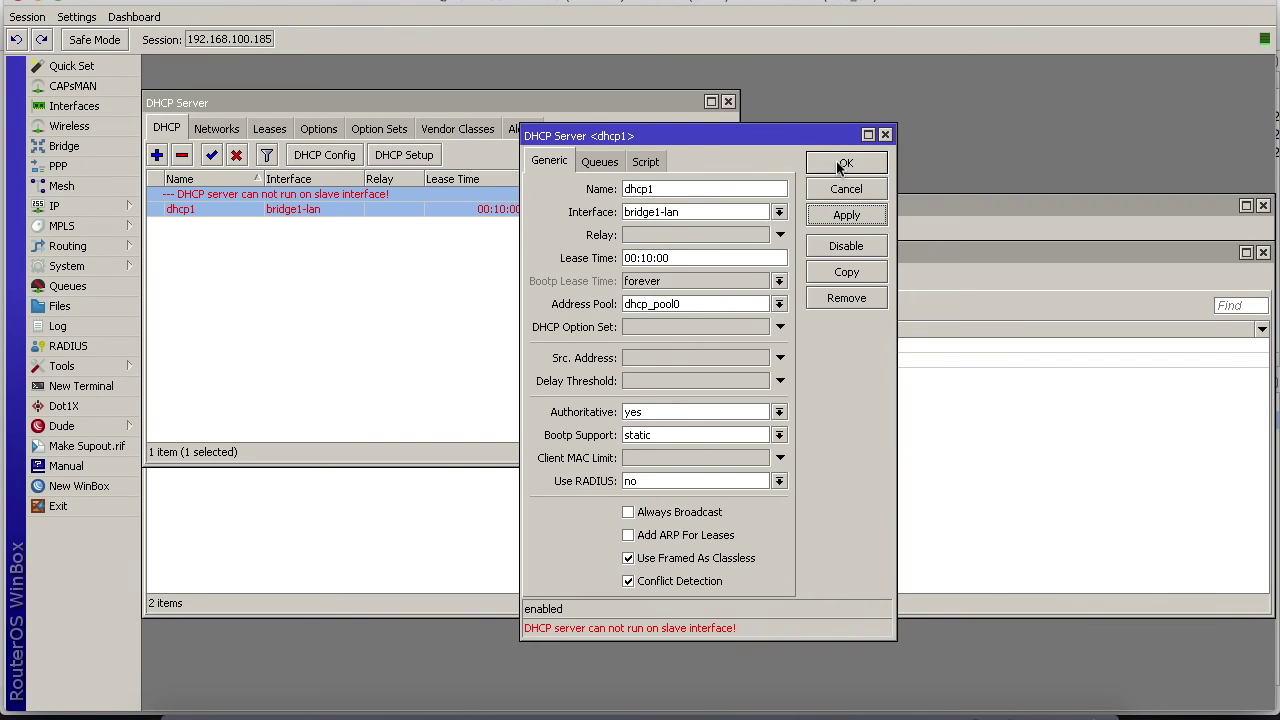
click(843, 164)
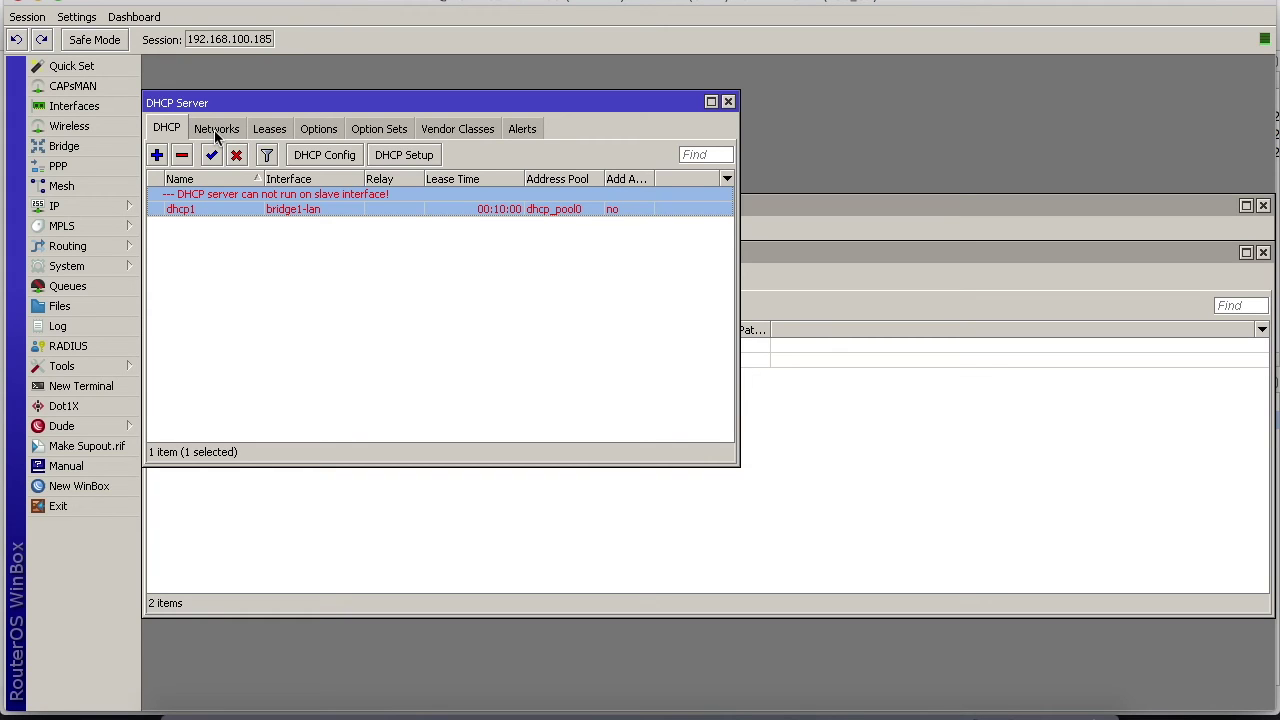
click(216, 130)
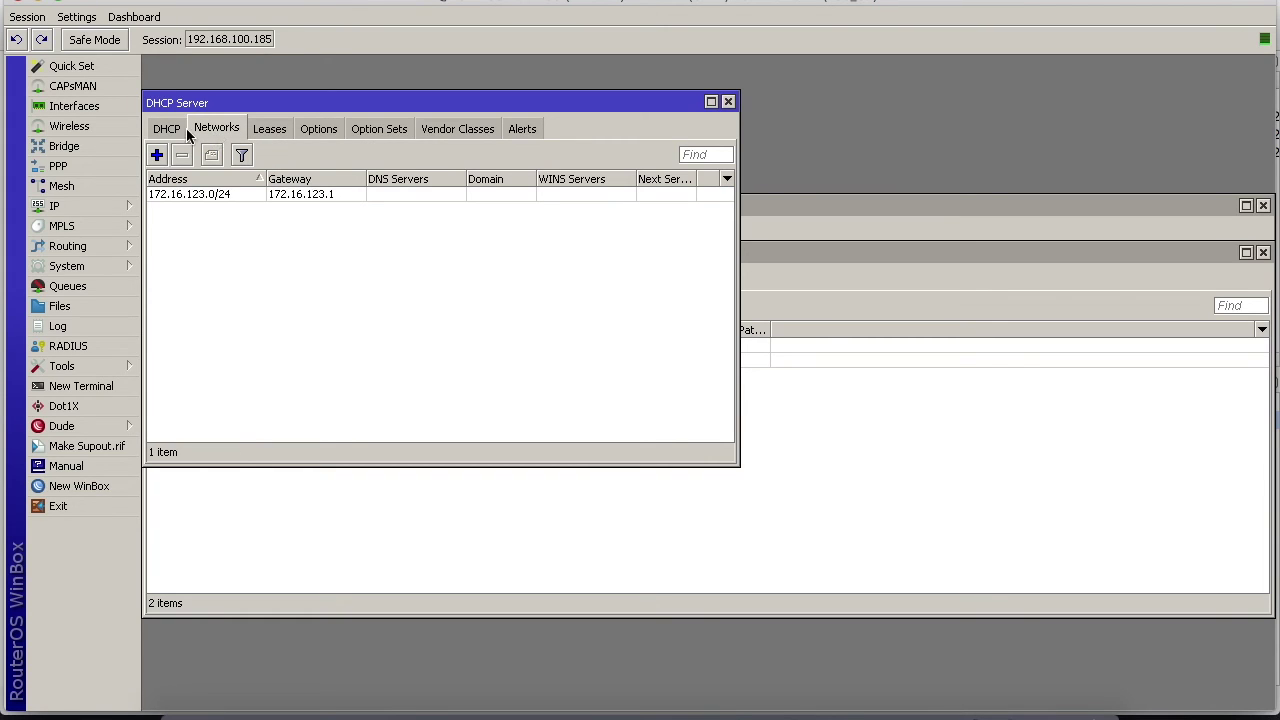
click(167, 130)
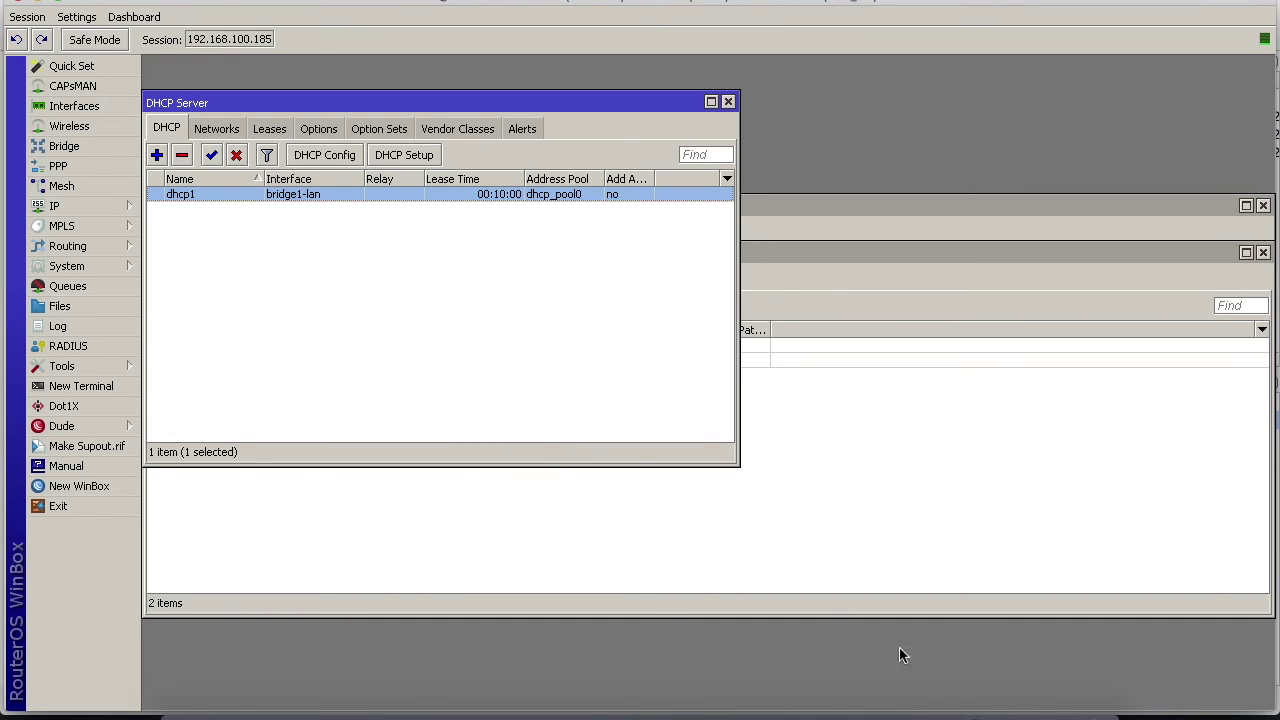
Rerun ip dhcp on PC2 to lease 172.16.123.253/24 with gateway 172.16.123.1
click(906, 712)
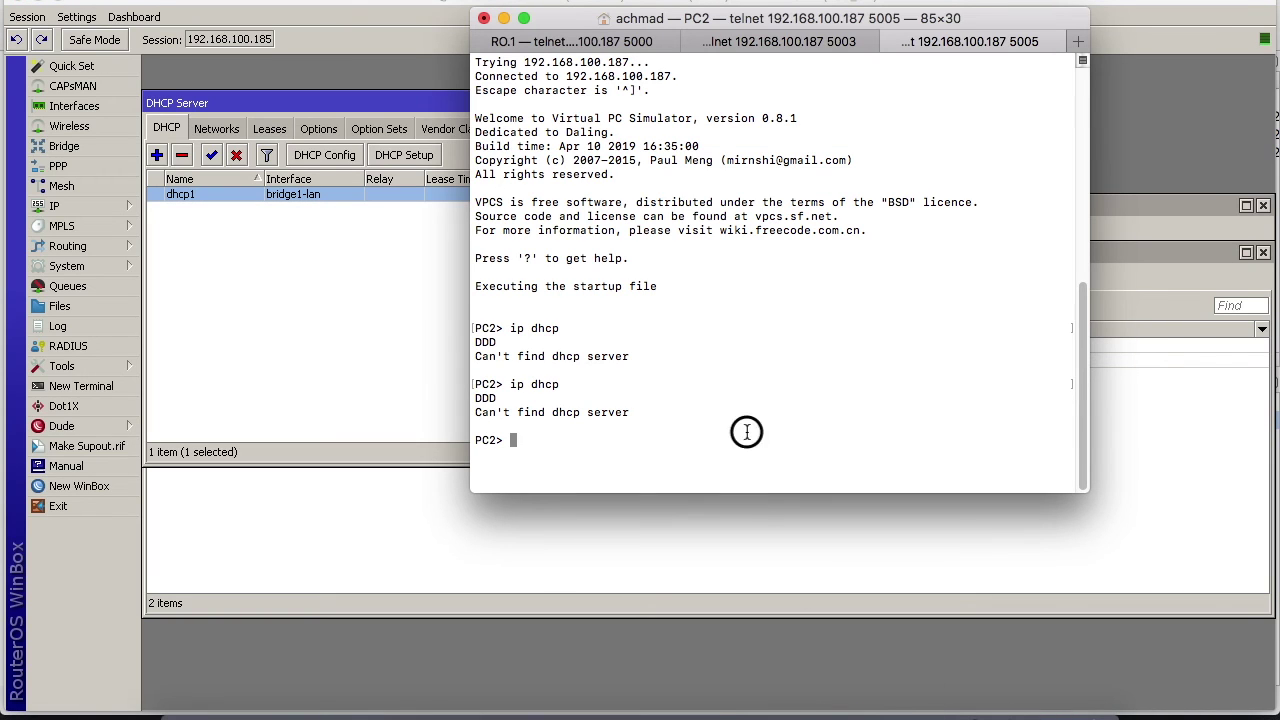
key(Up)
key(Return)
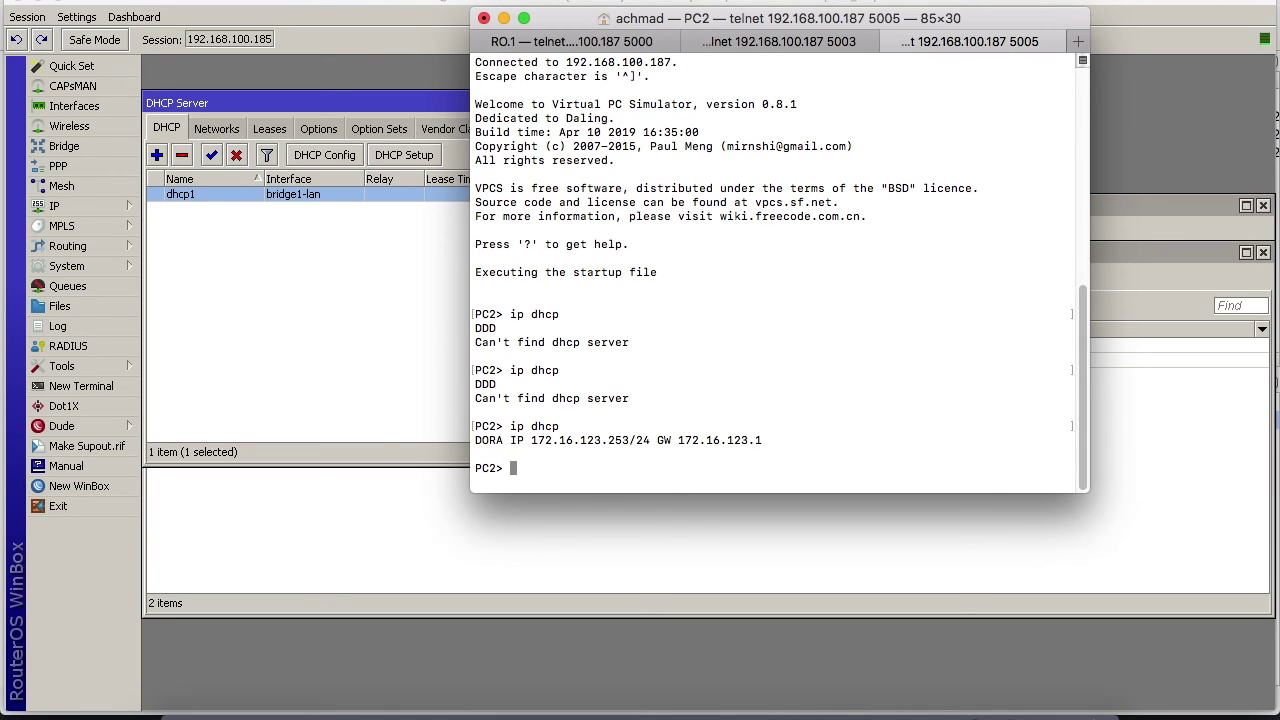
Ping detik.com from PC2 to confirm internet access
text(ping detik.com)
key(Return)
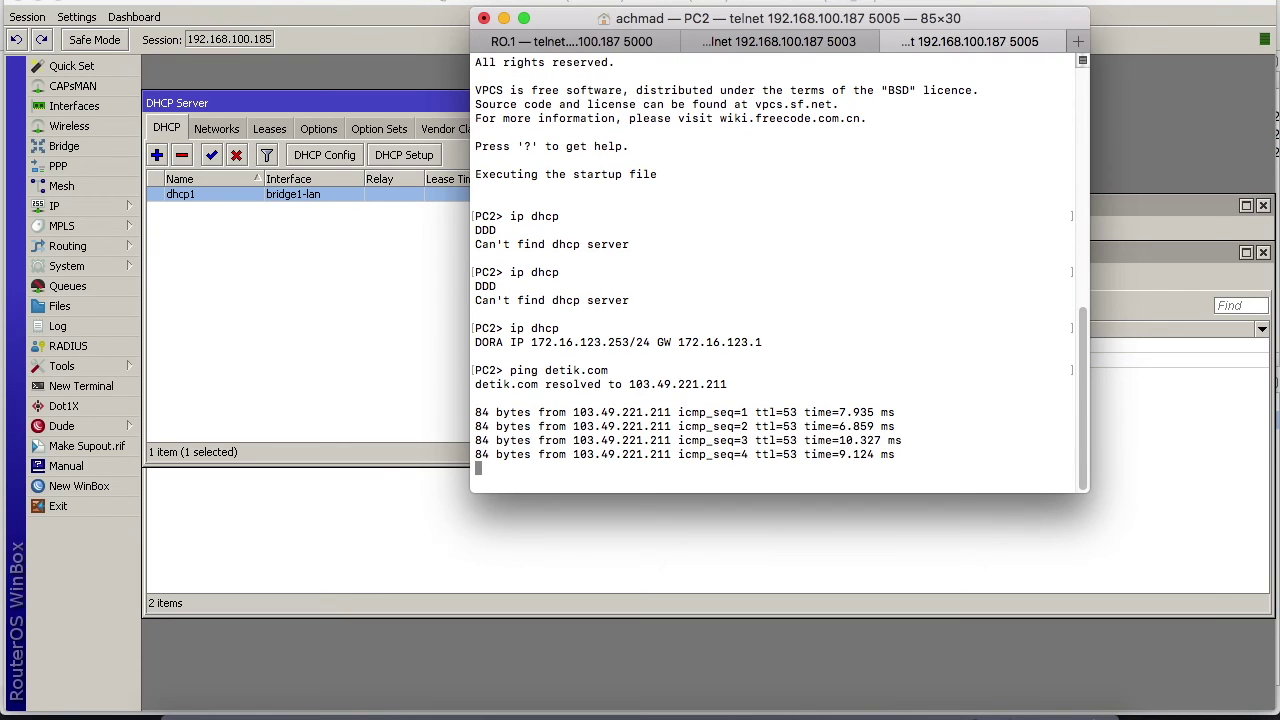
key(ctrl+c)
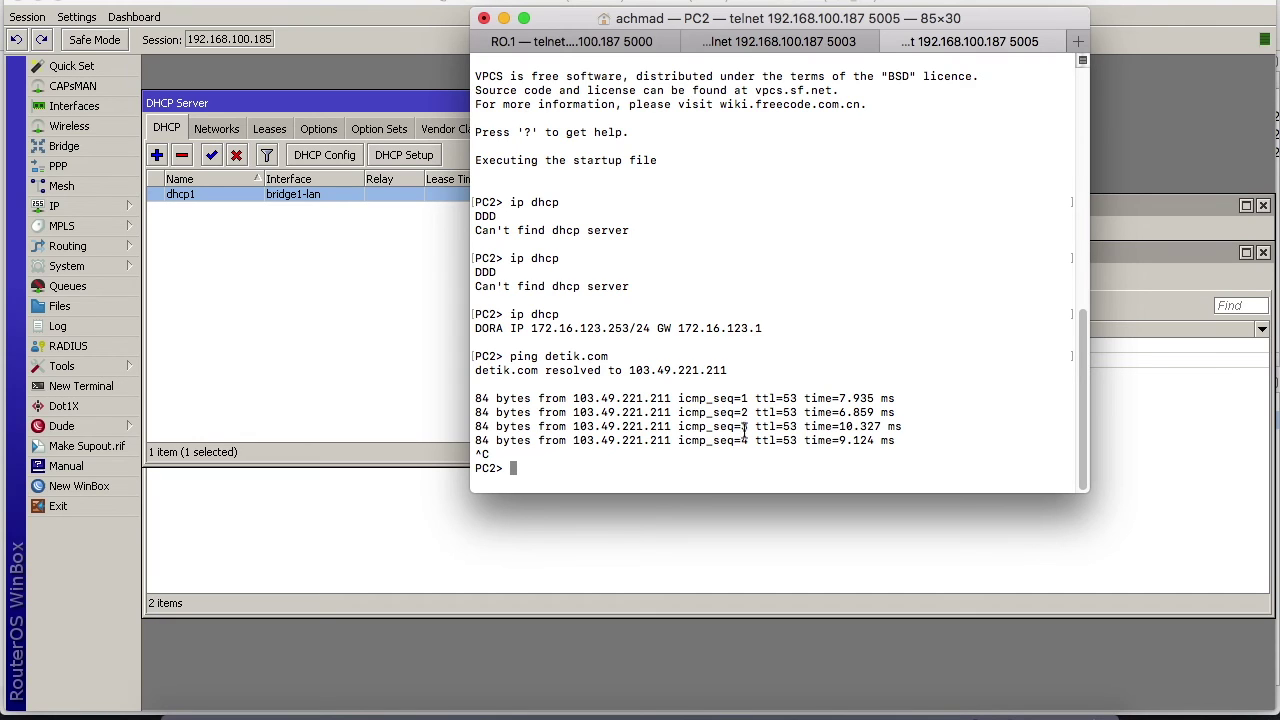
Open dhcp1's Leases tab and scroll across its columns
click(350, 262)
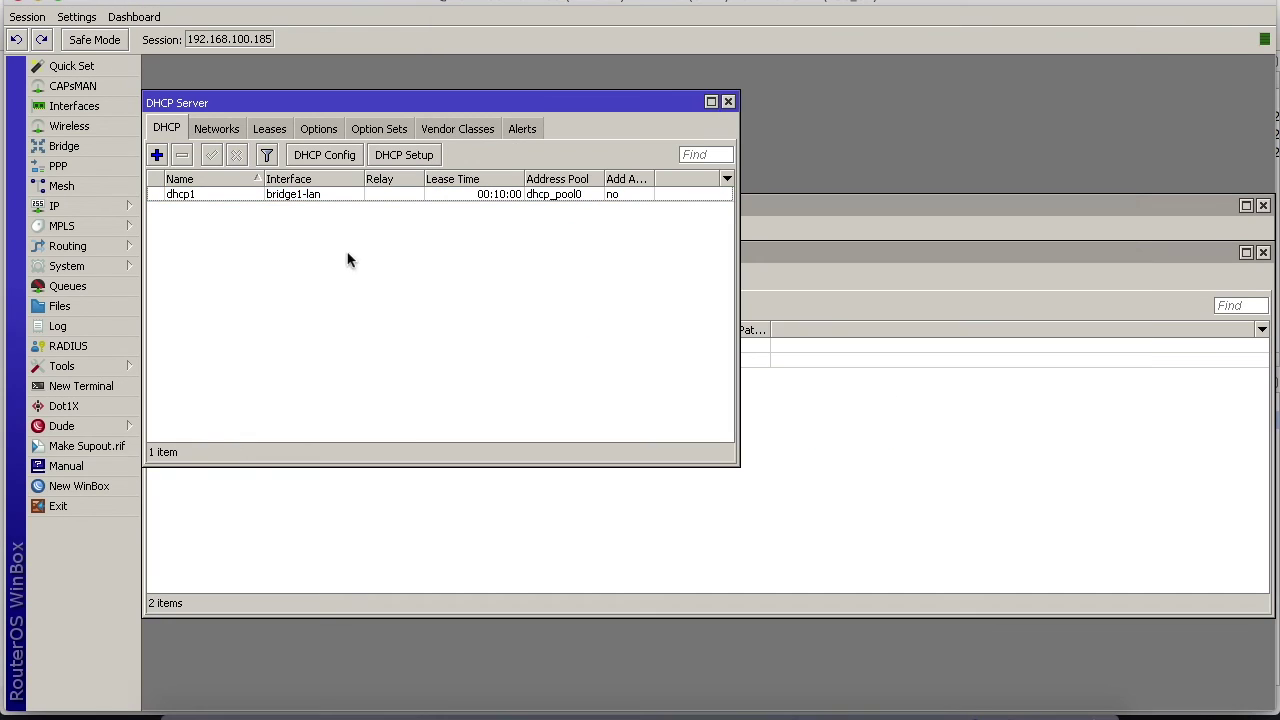
click(271, 131)
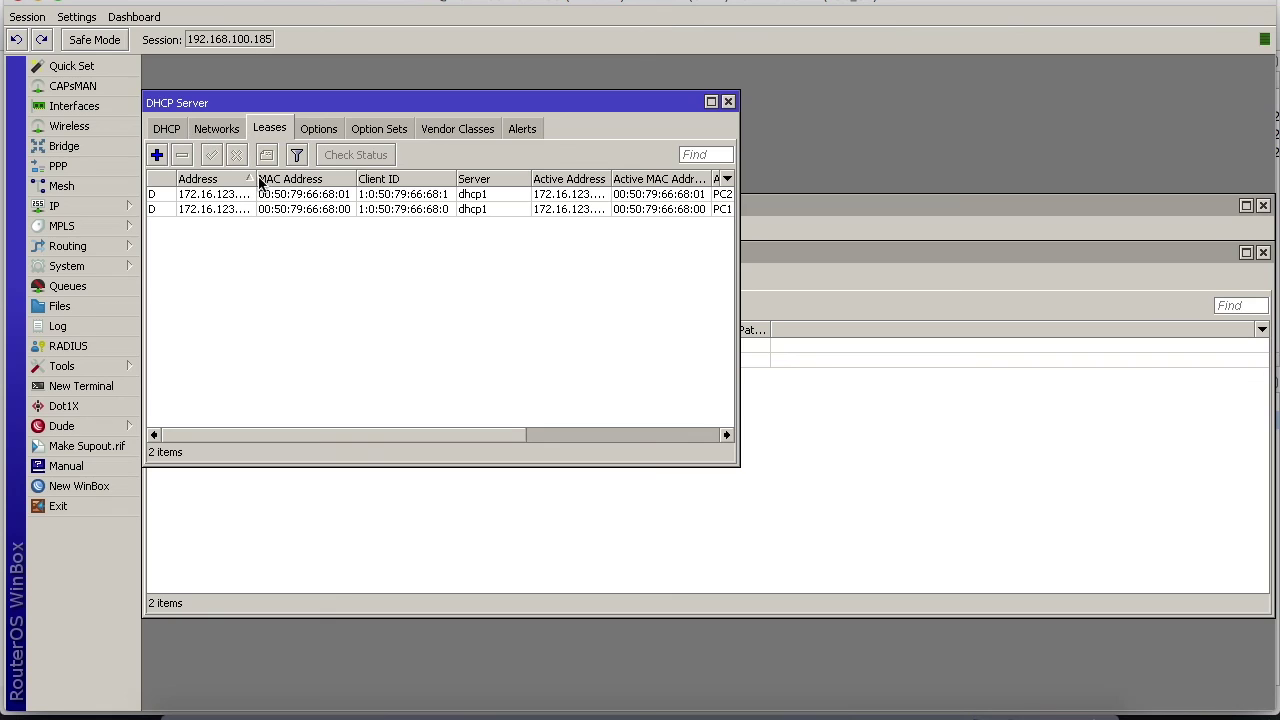
drag(256, 179, 343, 180)
click(549, 438)
click(600, 443)
click(600, 443)
click(589, 443)
click(570, 445)
mouse_move(558, 445)
mouse_down()
mouse_move(409, 432)
mouse_move(542, 436)
mouse_up()
Check PC2's 172.16.123.253 and PC1's 172.16.123.254 leases, both bound
click(569, 193)
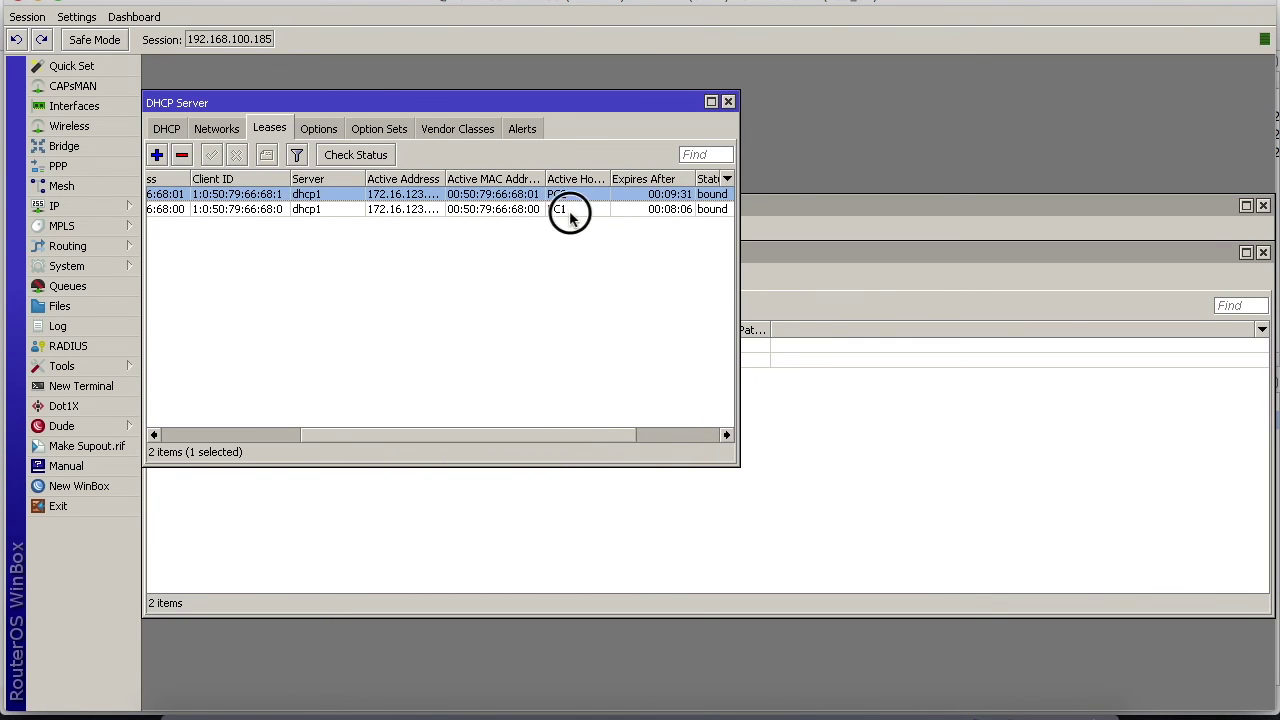
click(569, 210)
drag(564, 442, 383, 442)
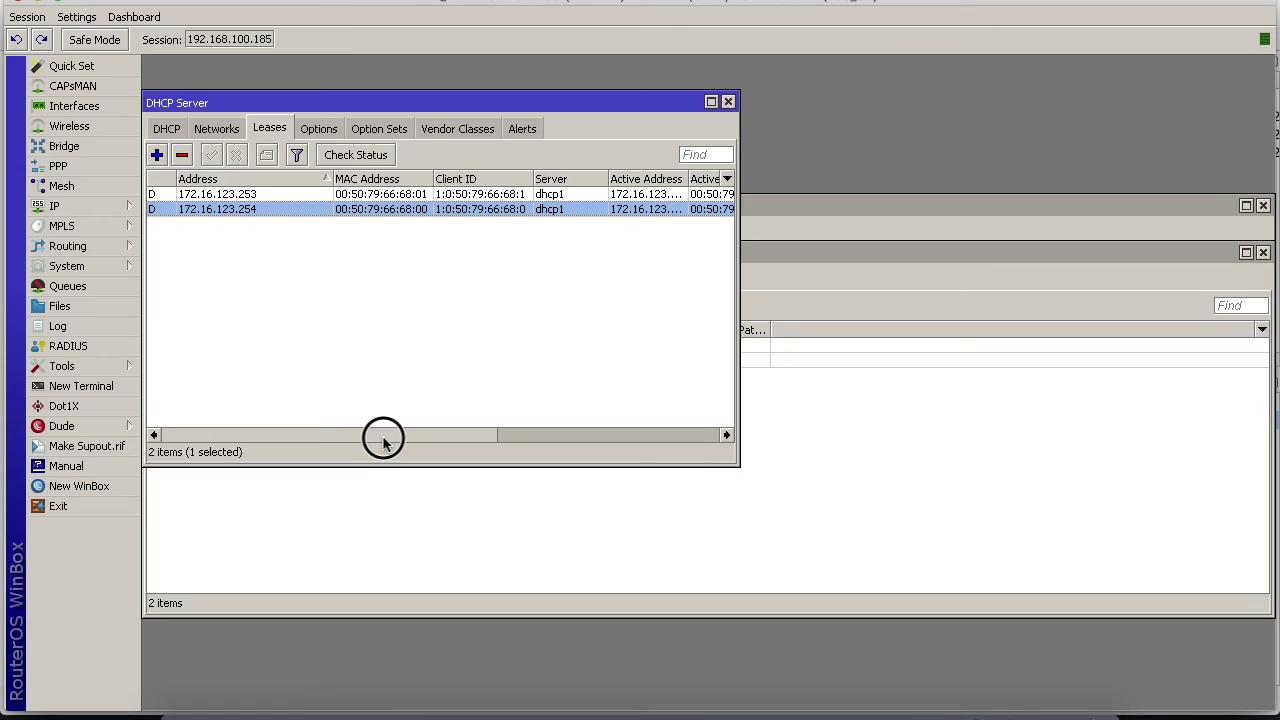
click(257, 193)
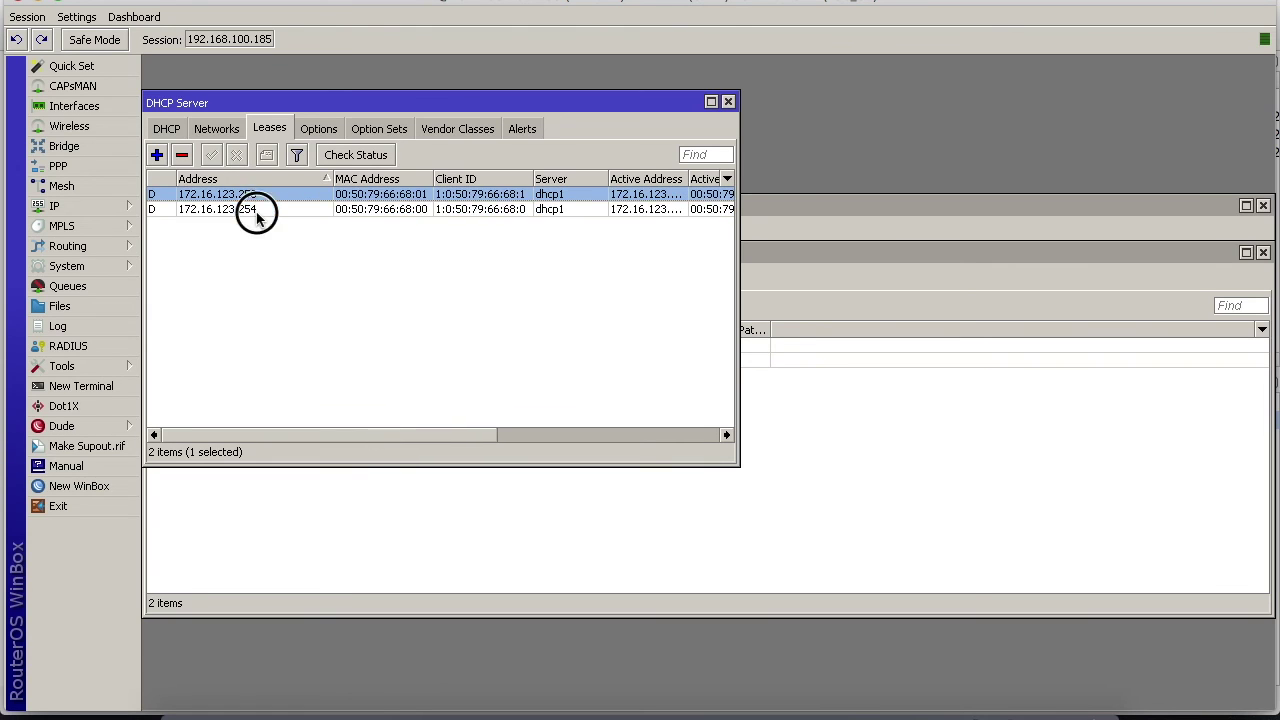
click(256, 210)
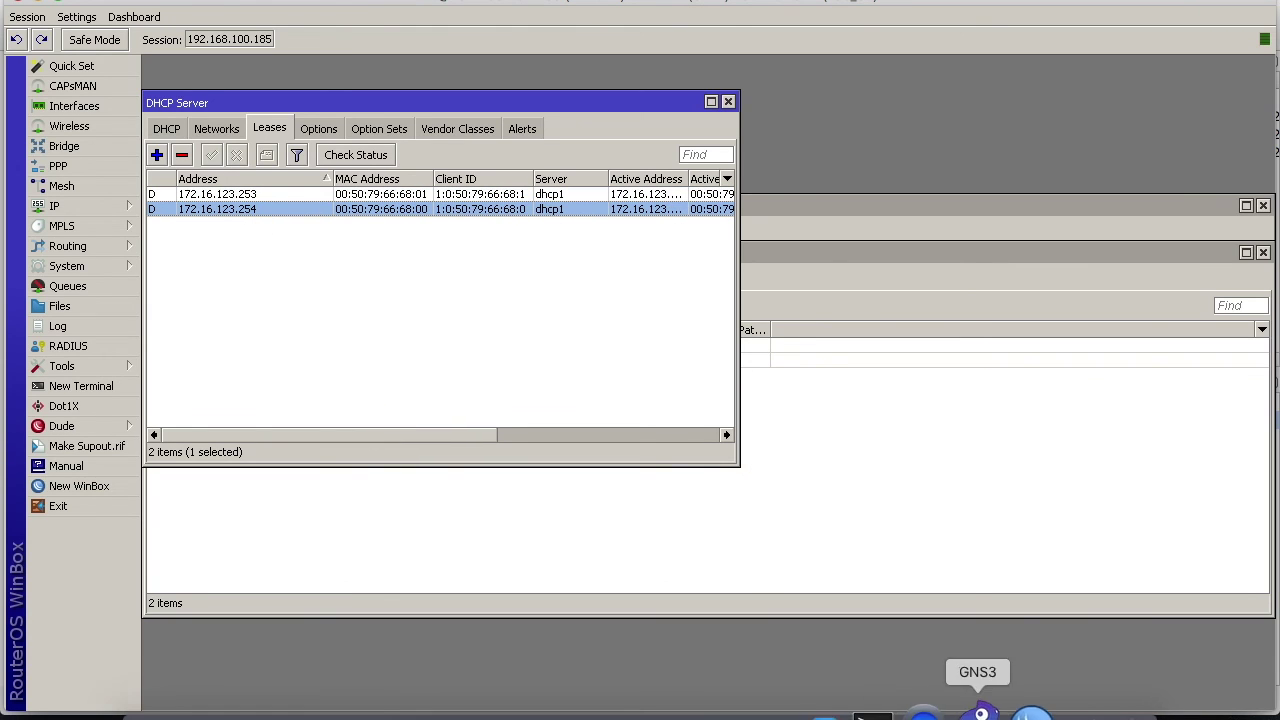
click(900, 700)
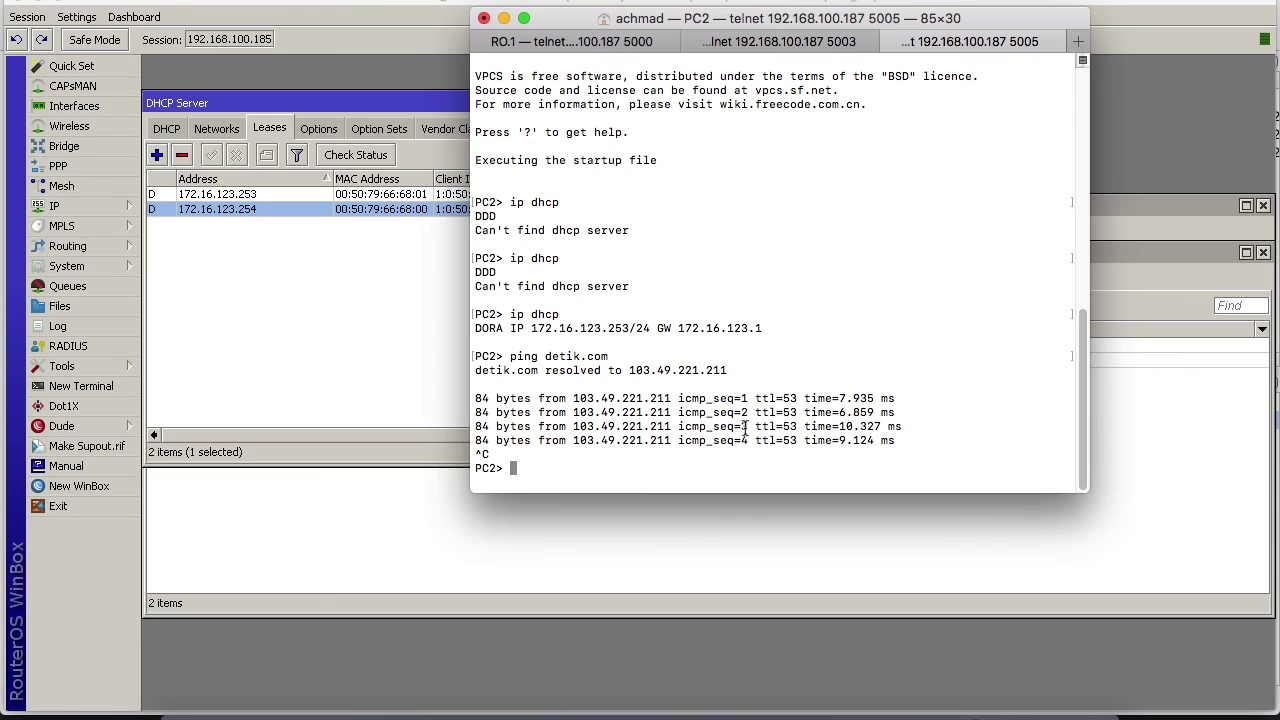
From PC2, ping 172.16.123.253, then PC1 at 172.16.123.254
text(ping 172.16.123.253)
key(Return)
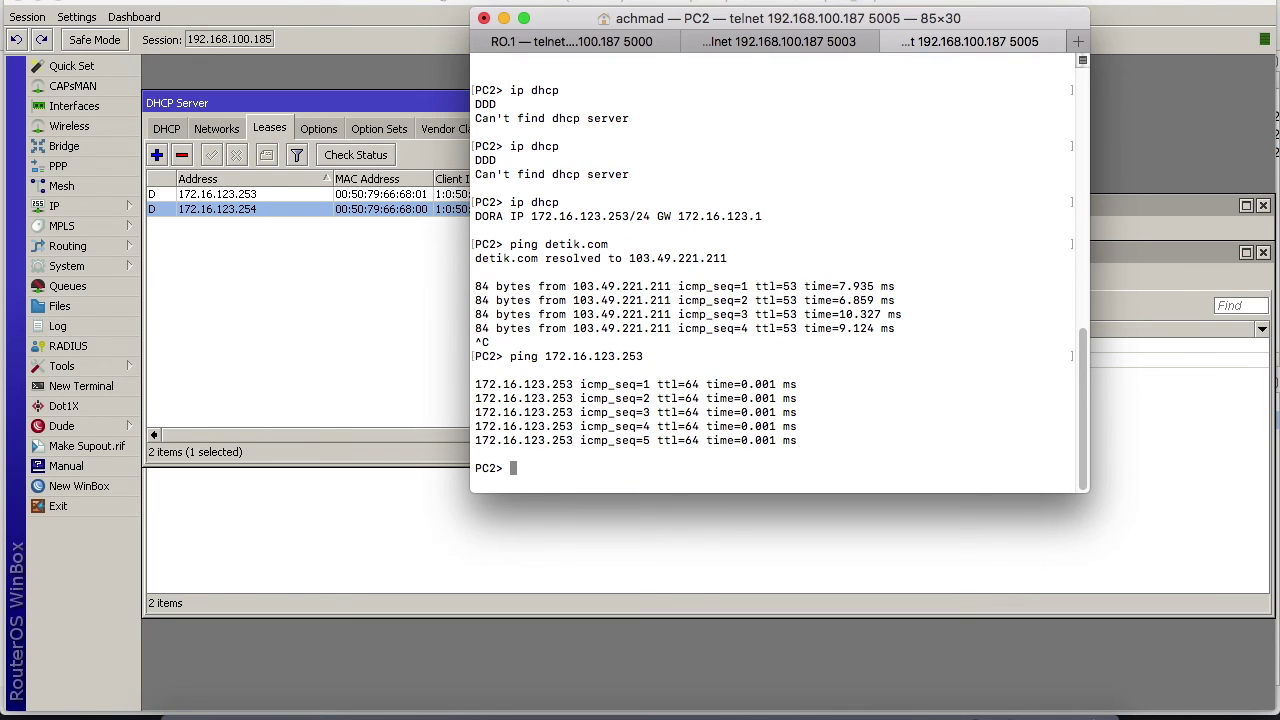
key(Up)
key(BackSpace)
text(4)
key(Return)
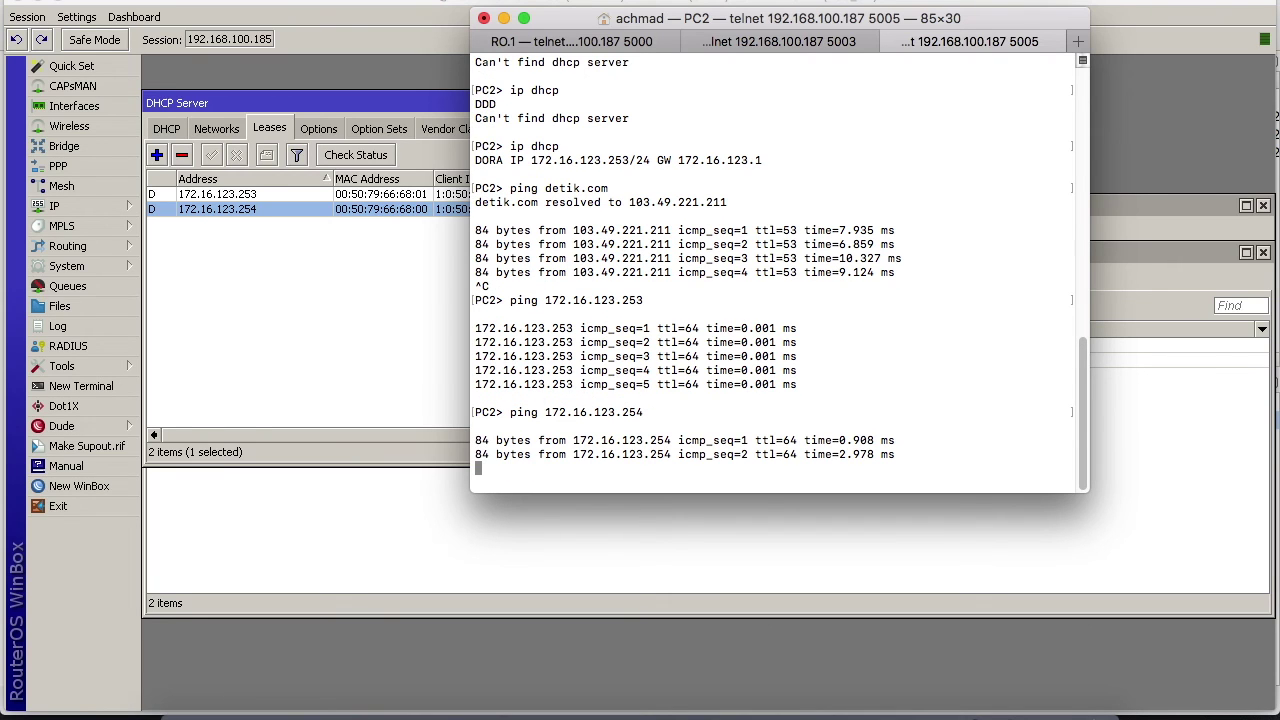
key(ctrl+c)
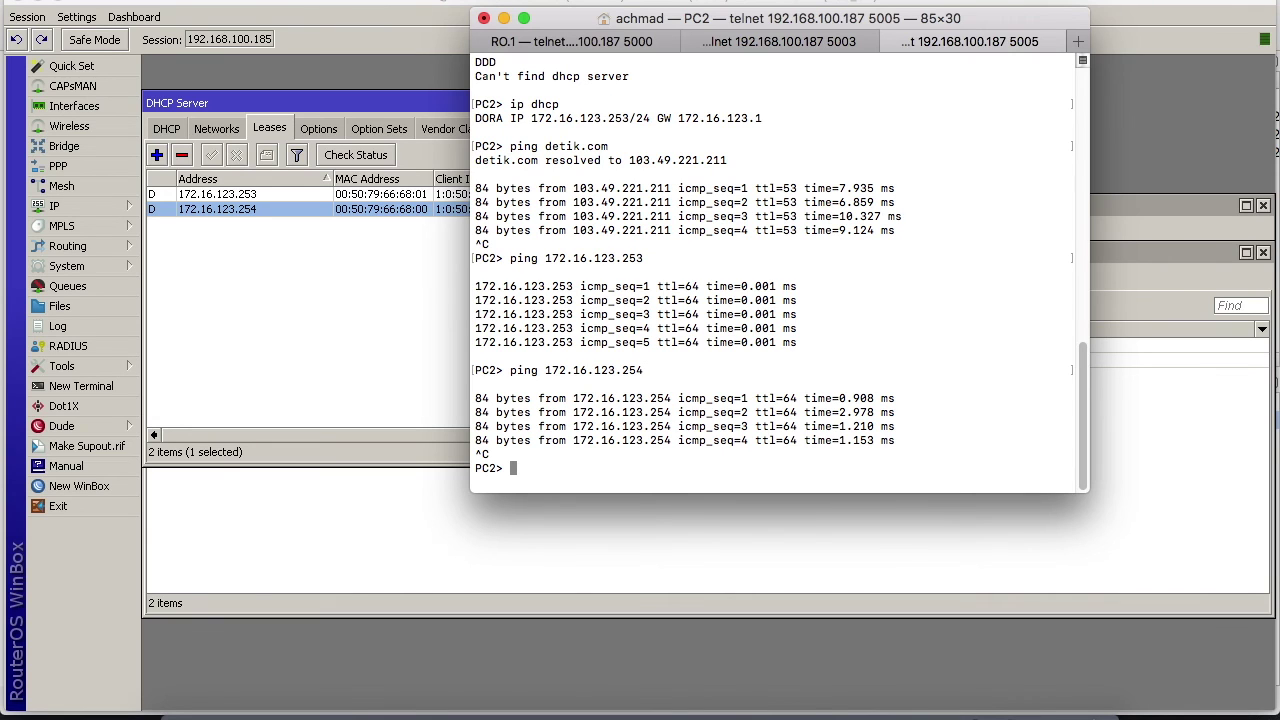
Place a new VPCS node, PC3, on the GNS3 VM server right of the router
click(391, 366)
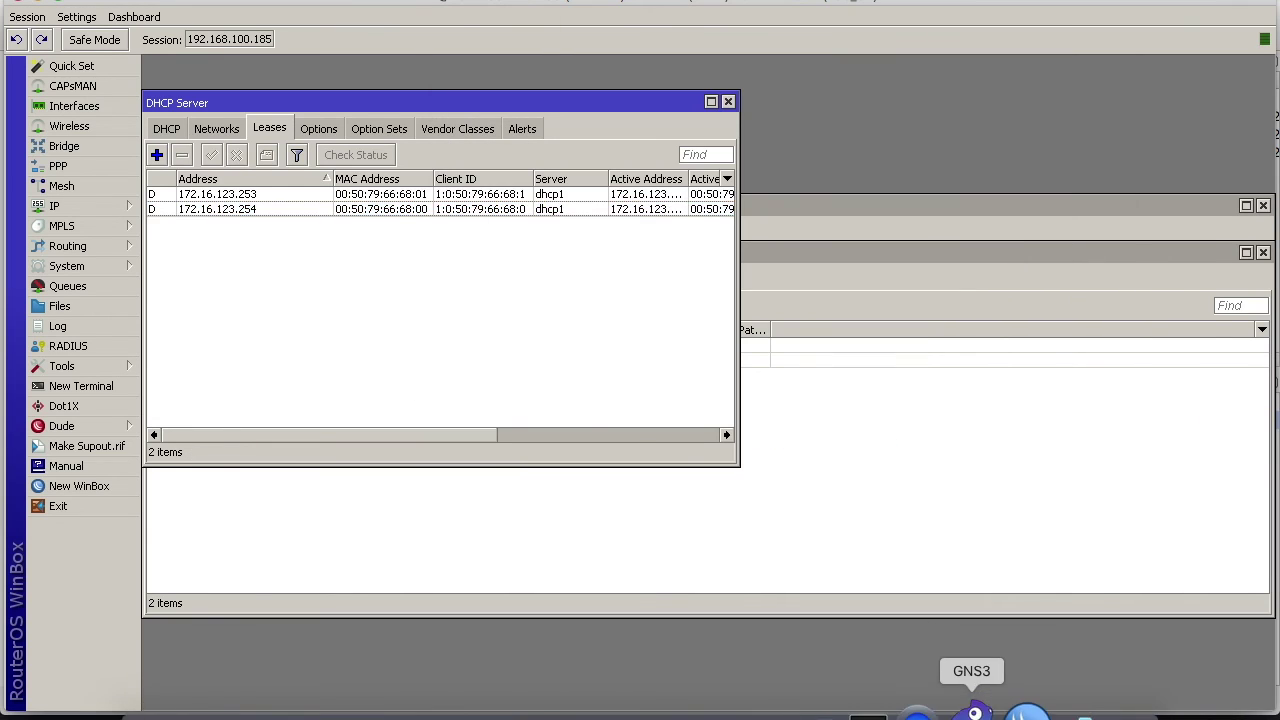
click(972, 710)
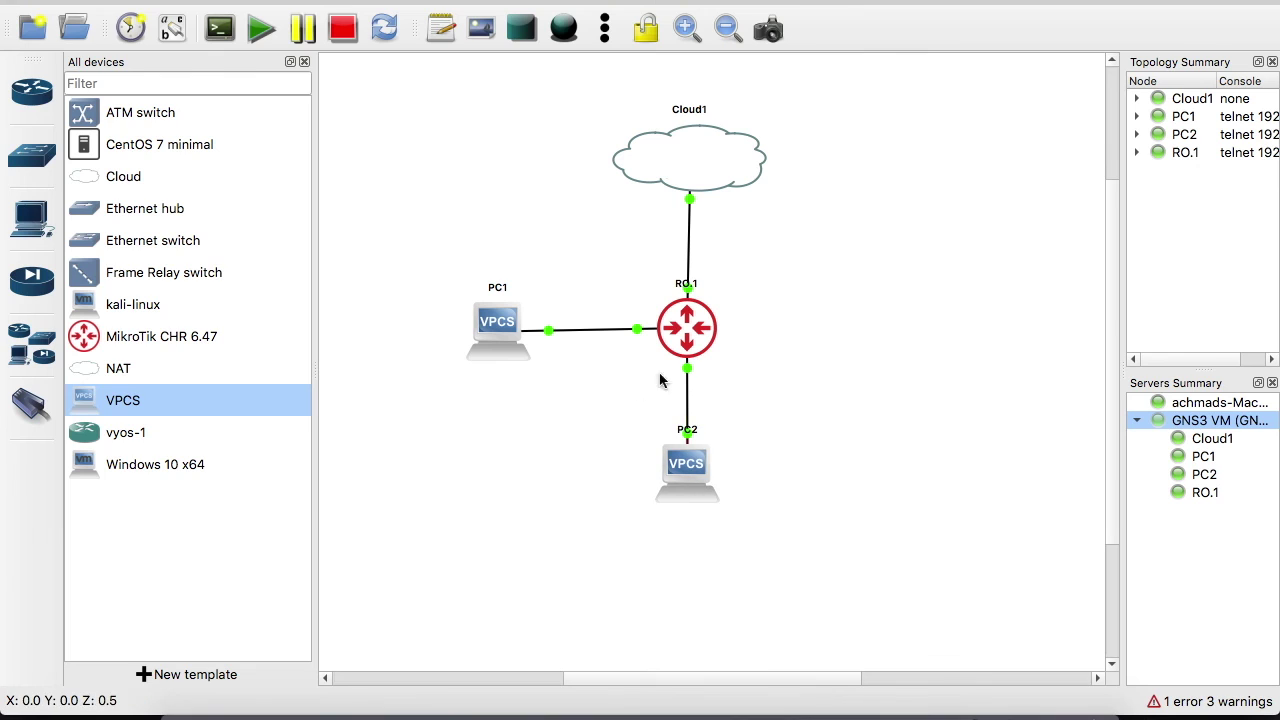
drag(163, 401, 860, 448)
click(670, 341)
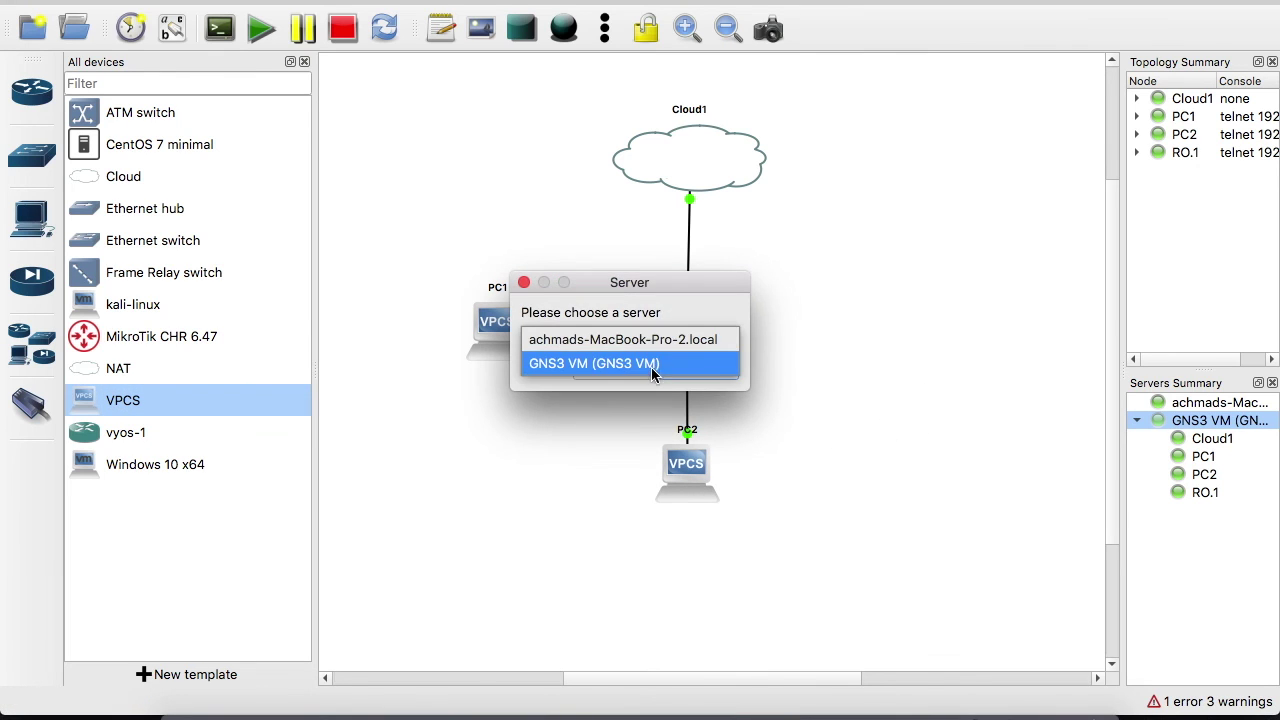
click(652, 366)
click(688, 370)
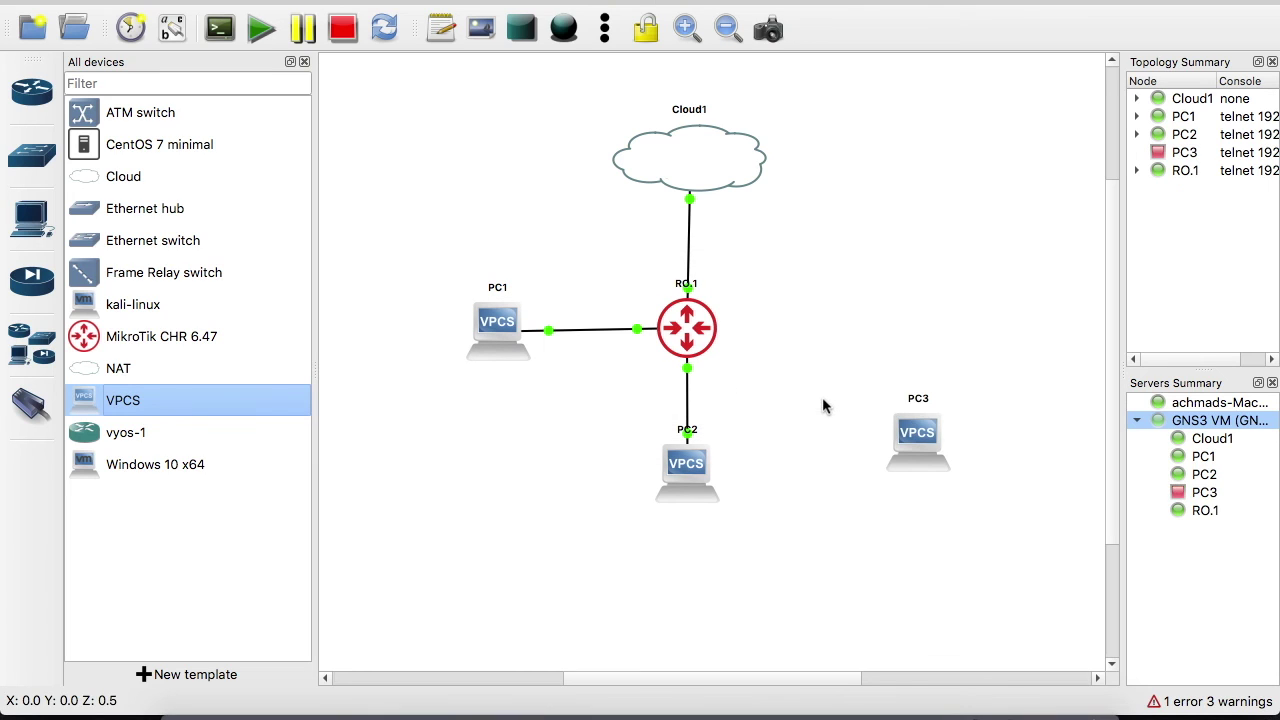
drag(918, 437, 920, 336)
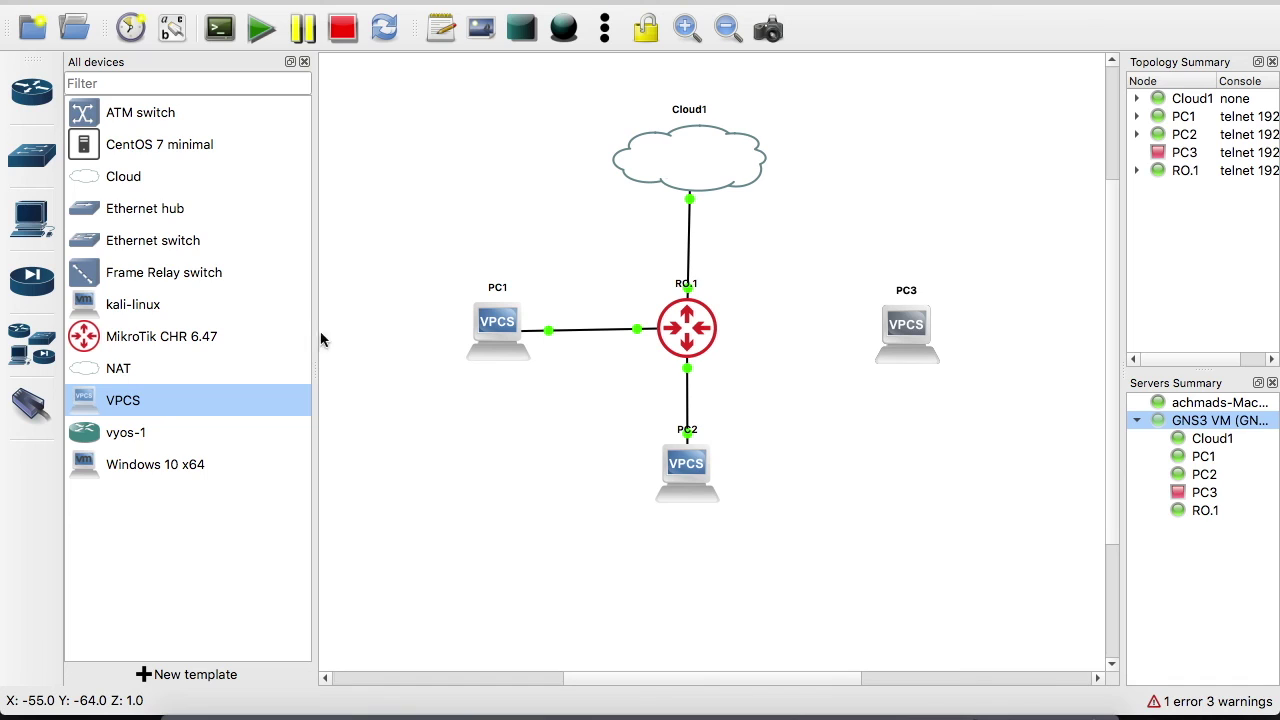
Cable RO.1's ether4 to PC3's Ethernet0
click(31, 405)
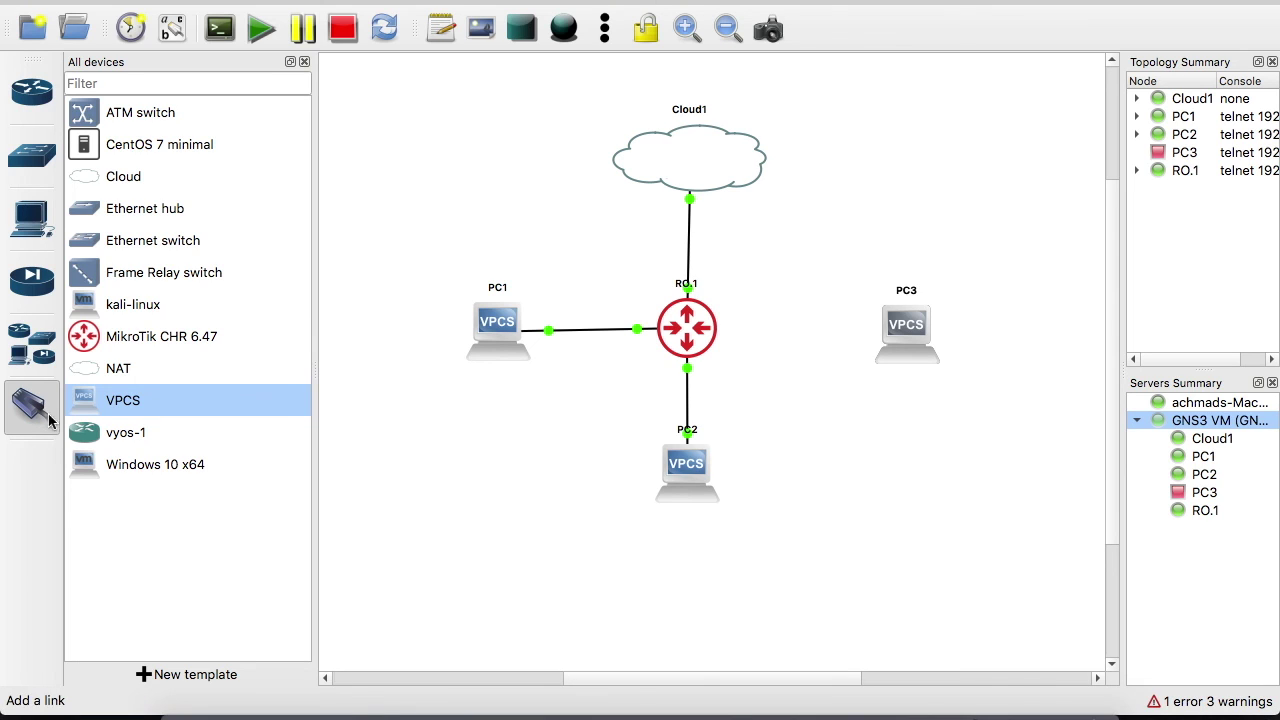
click(708, 330)
click(745, 416)
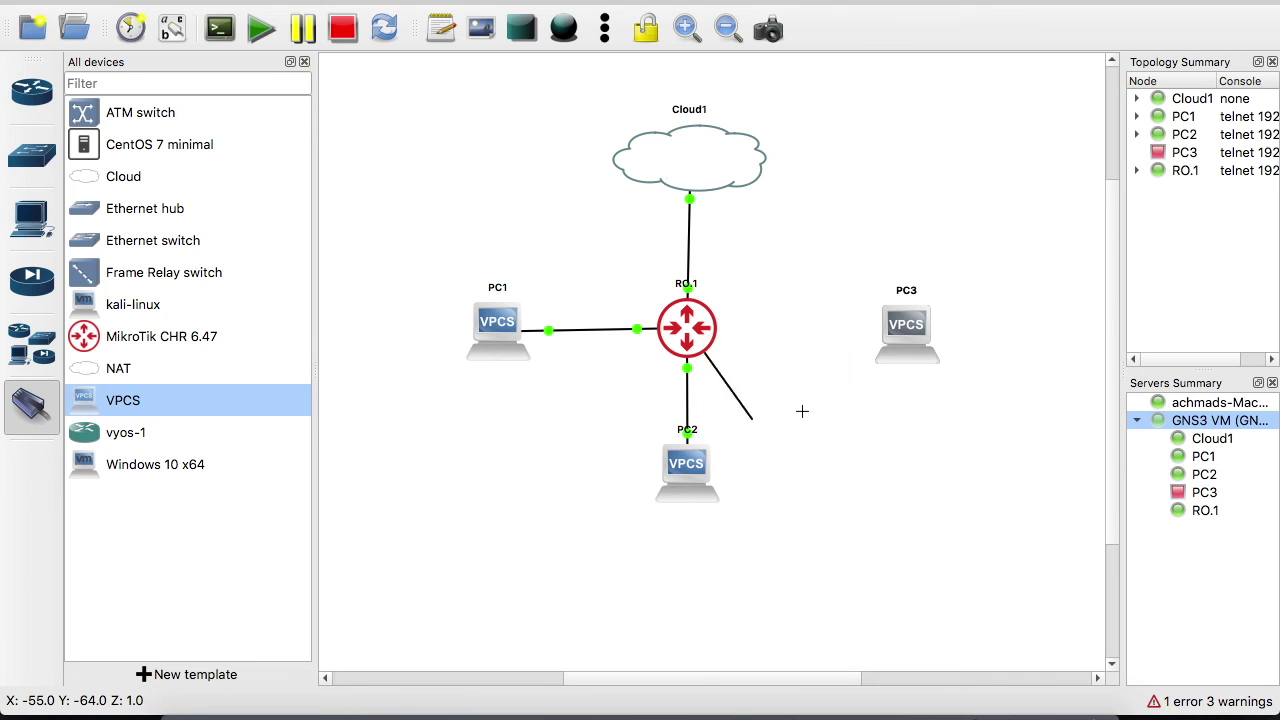
click(912, 322)
click(930, 338)
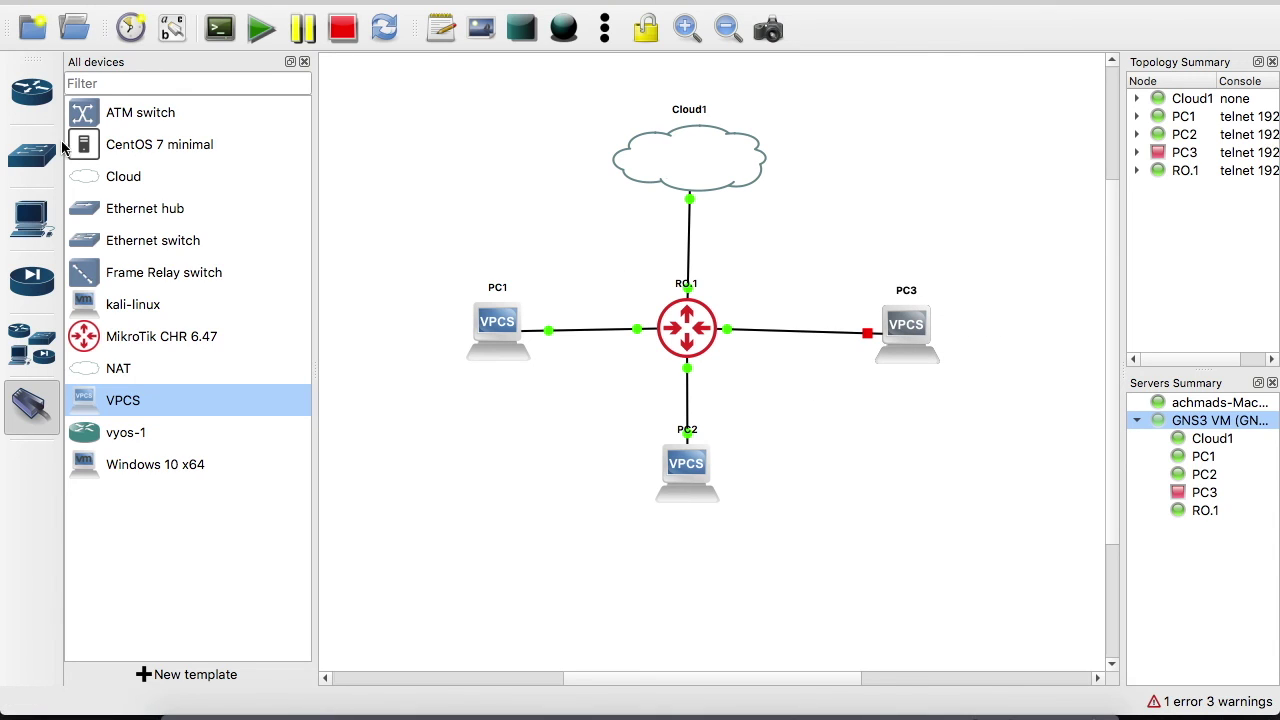
click(31, 405)
click(920, 345)
drag(920, 345, 921, 338)
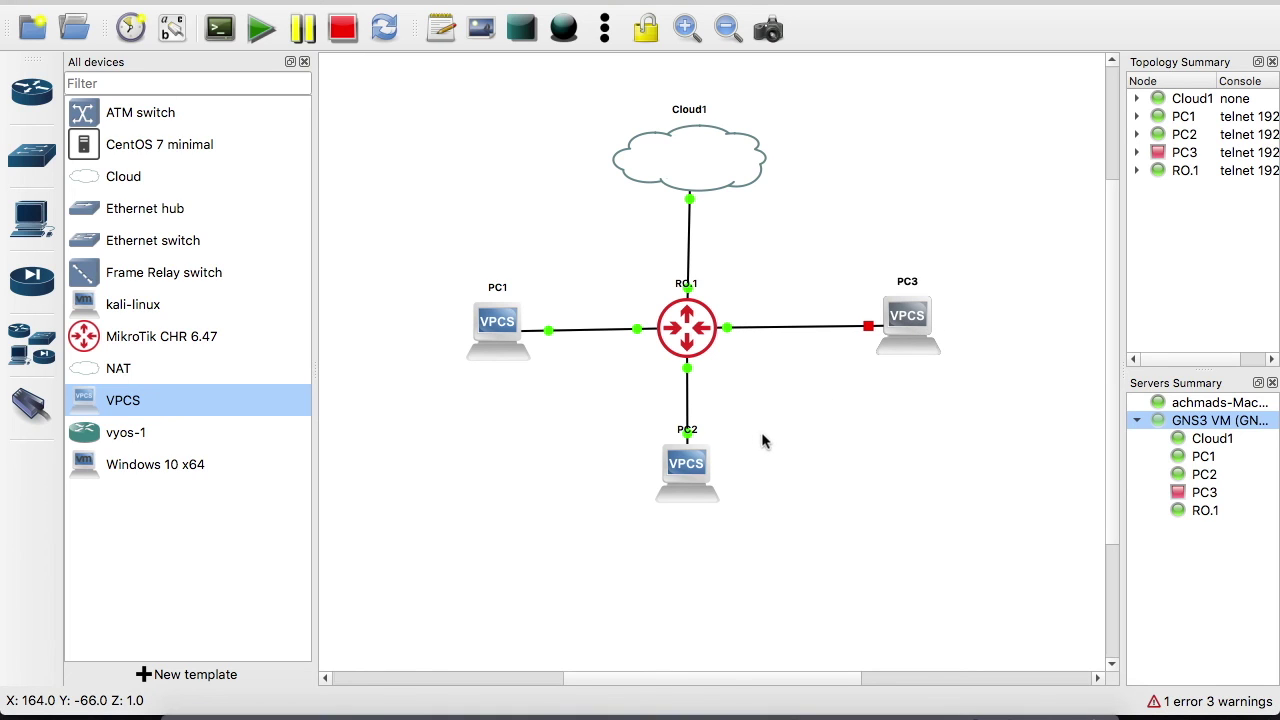
Start PC3 and return to WinBox
right_click(907, 323)
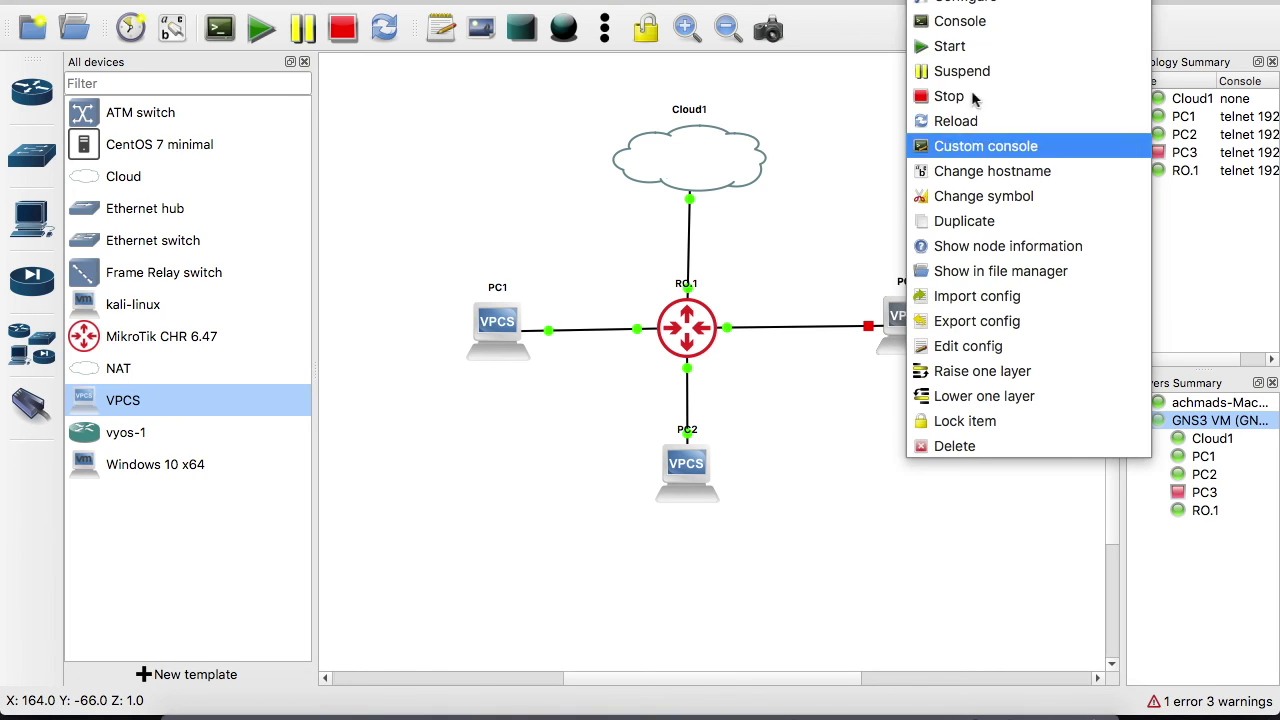
click(960, 43)
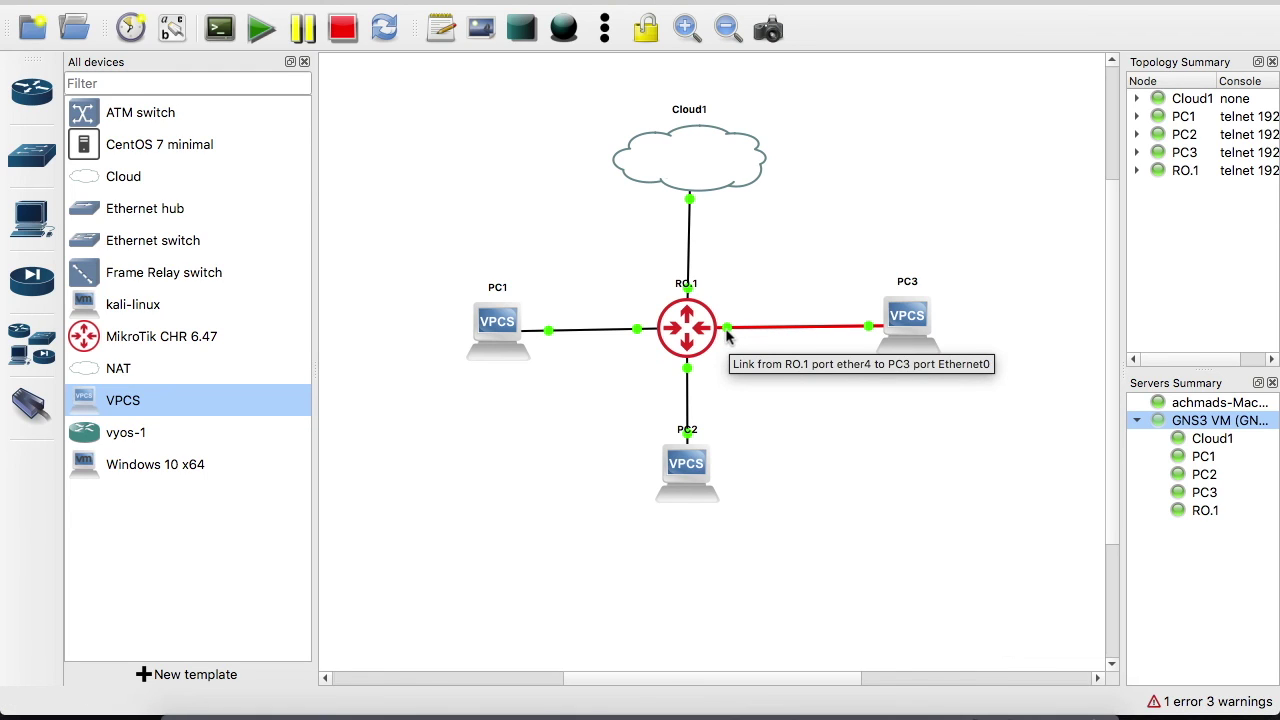
key(super+Tab)
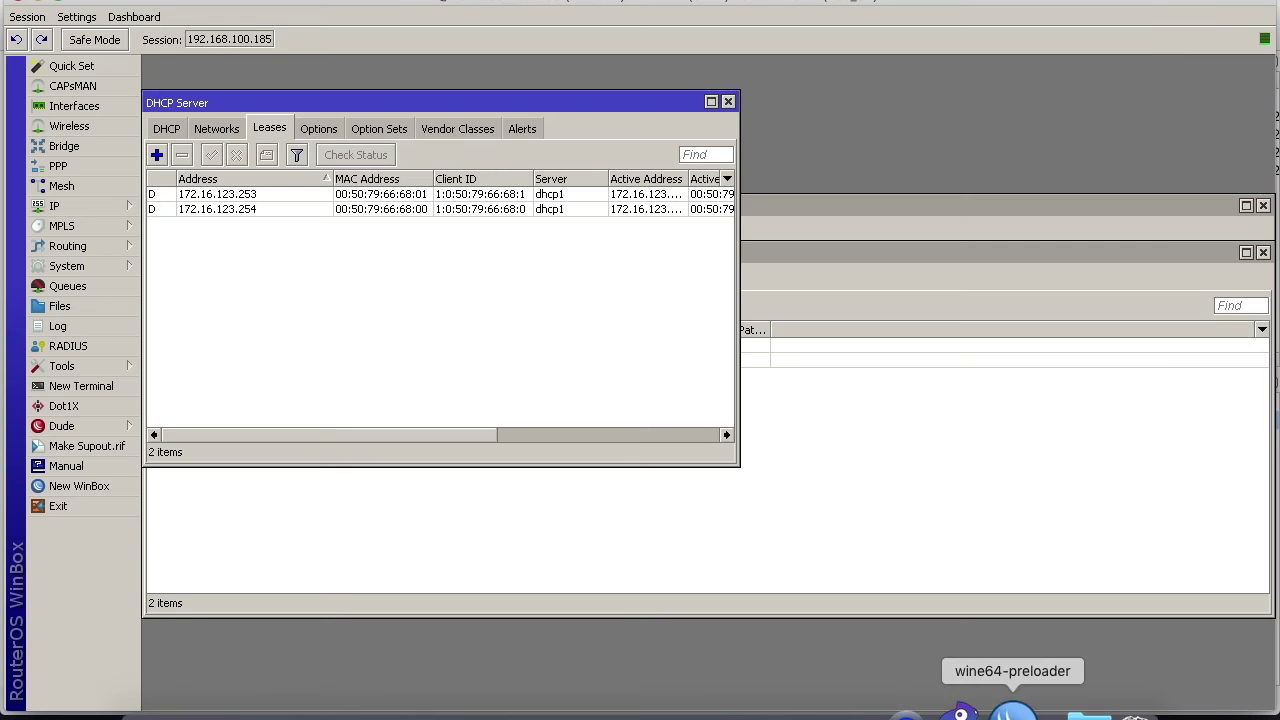
Review the bridge list in WinBox's Bridge window, then close it
click(366, 530)
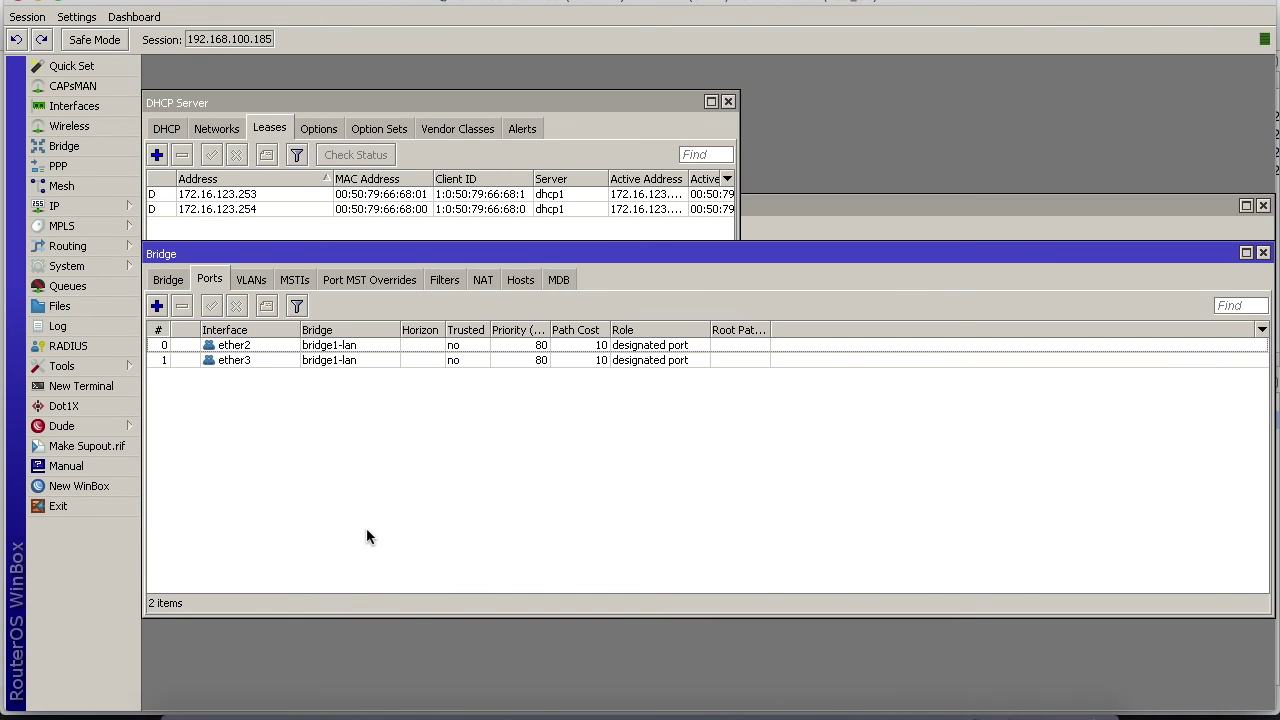
click(182, 282)
click(1263, 253)
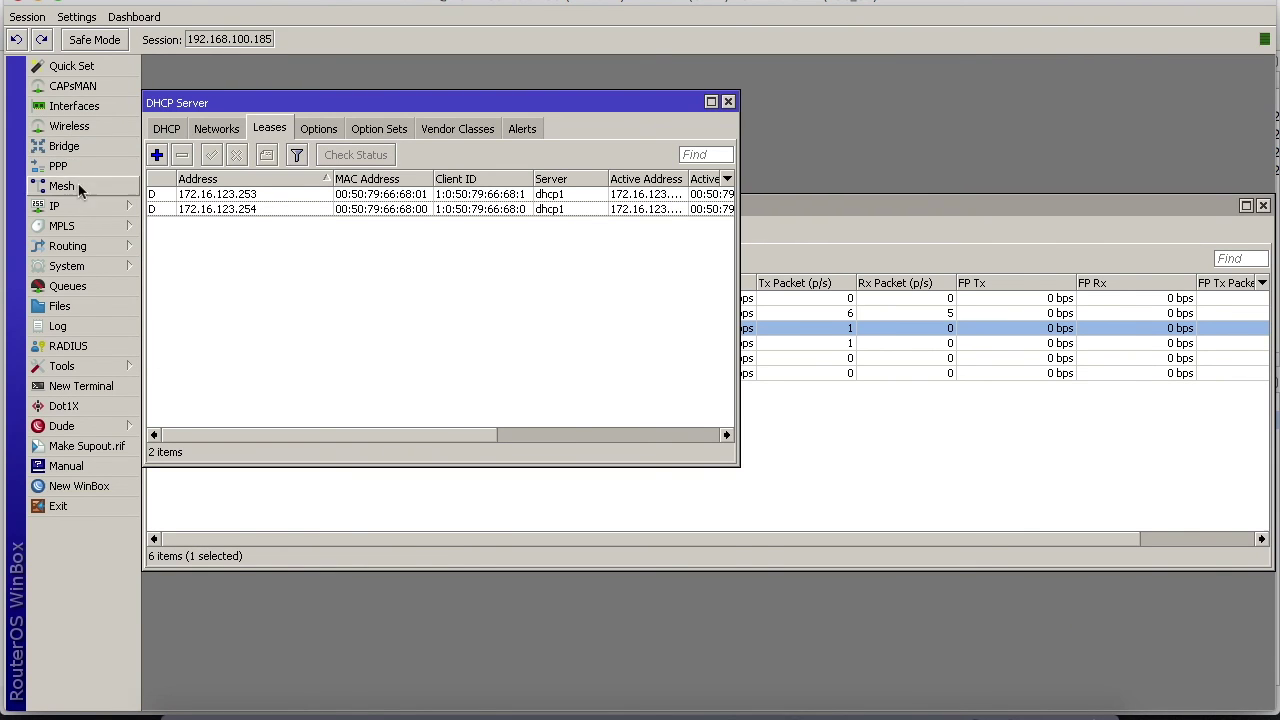
Create a new bridge port with interface ether4 on bridge1-lan and apply it
click(64, 146)
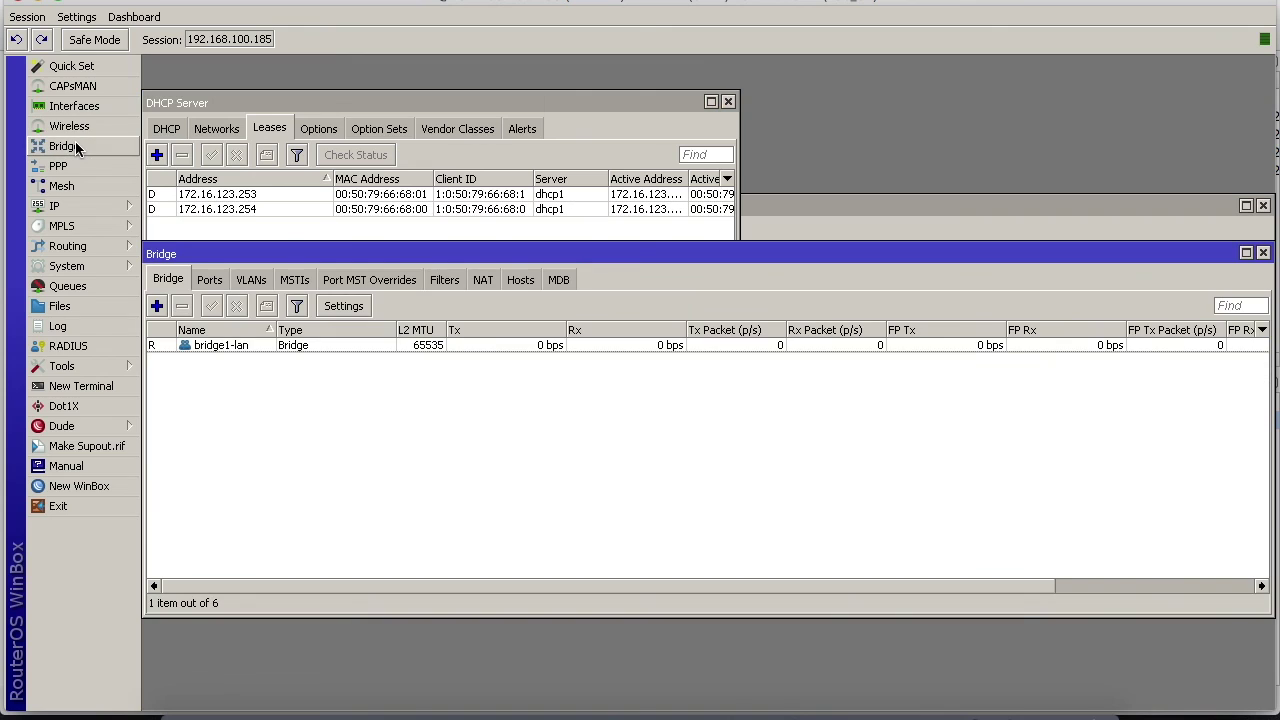
click(209, 283)
click(157, 308)
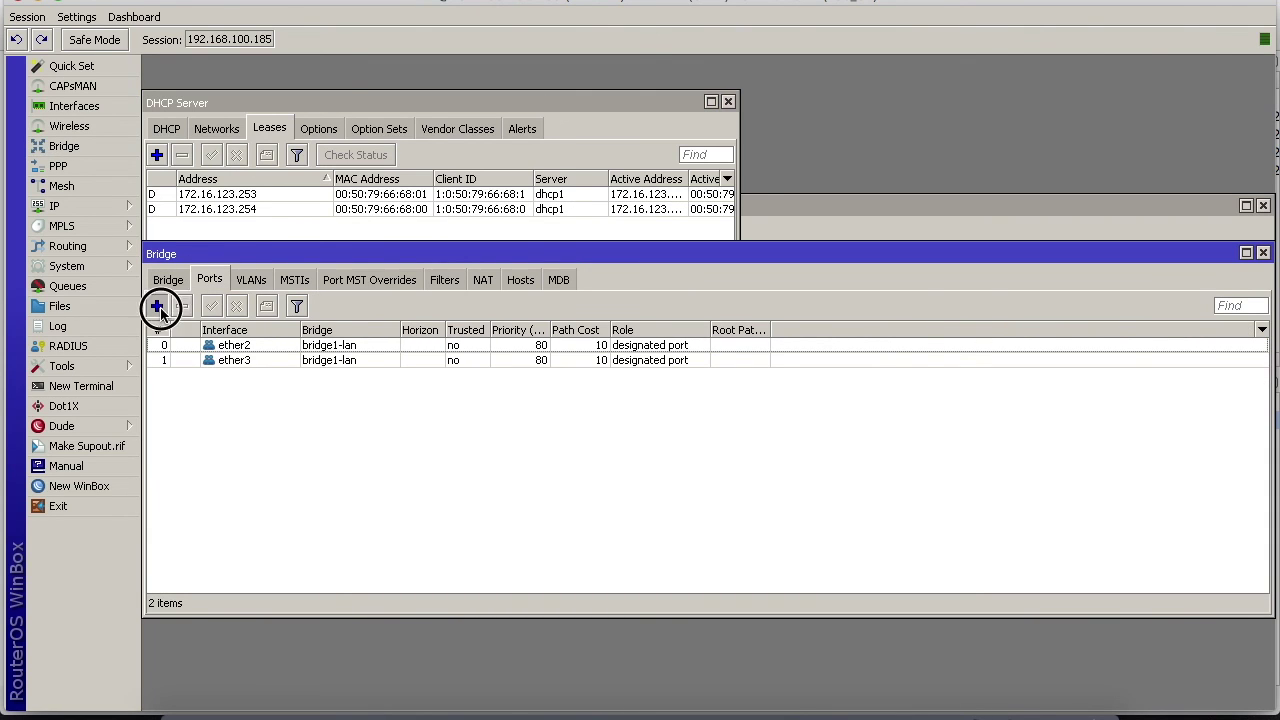
click(623, 341)
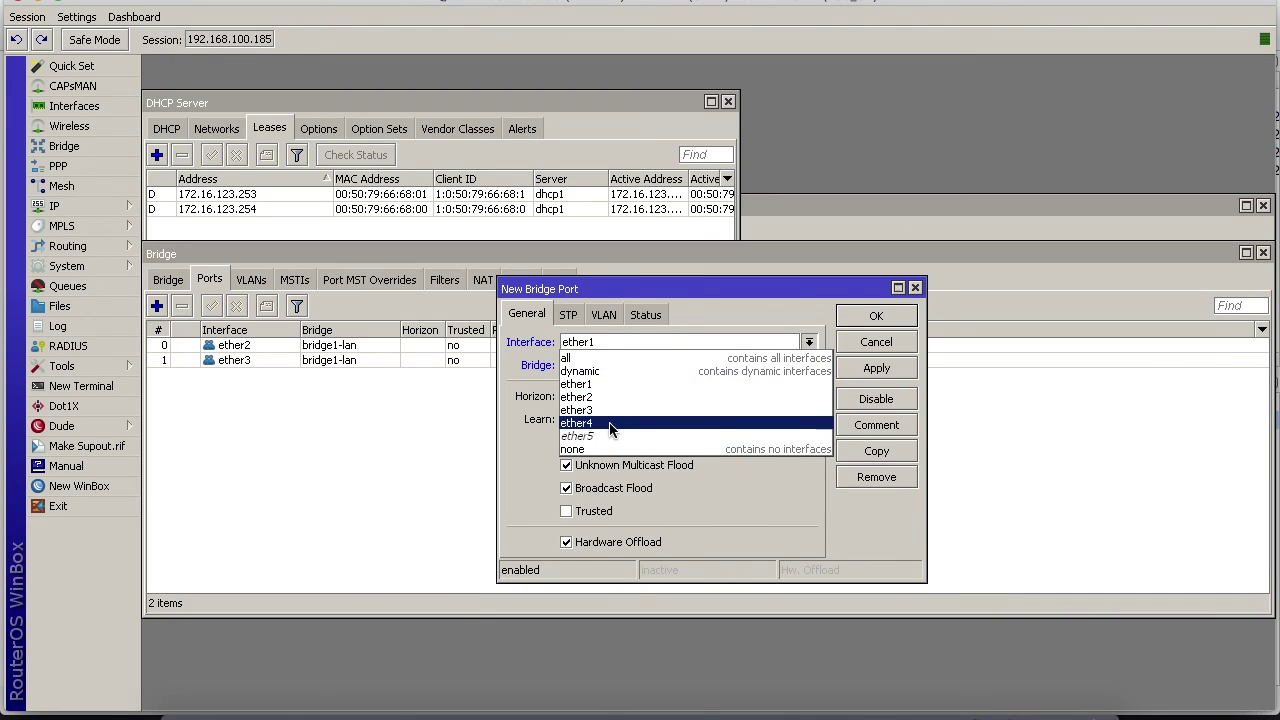
click(610, 424)
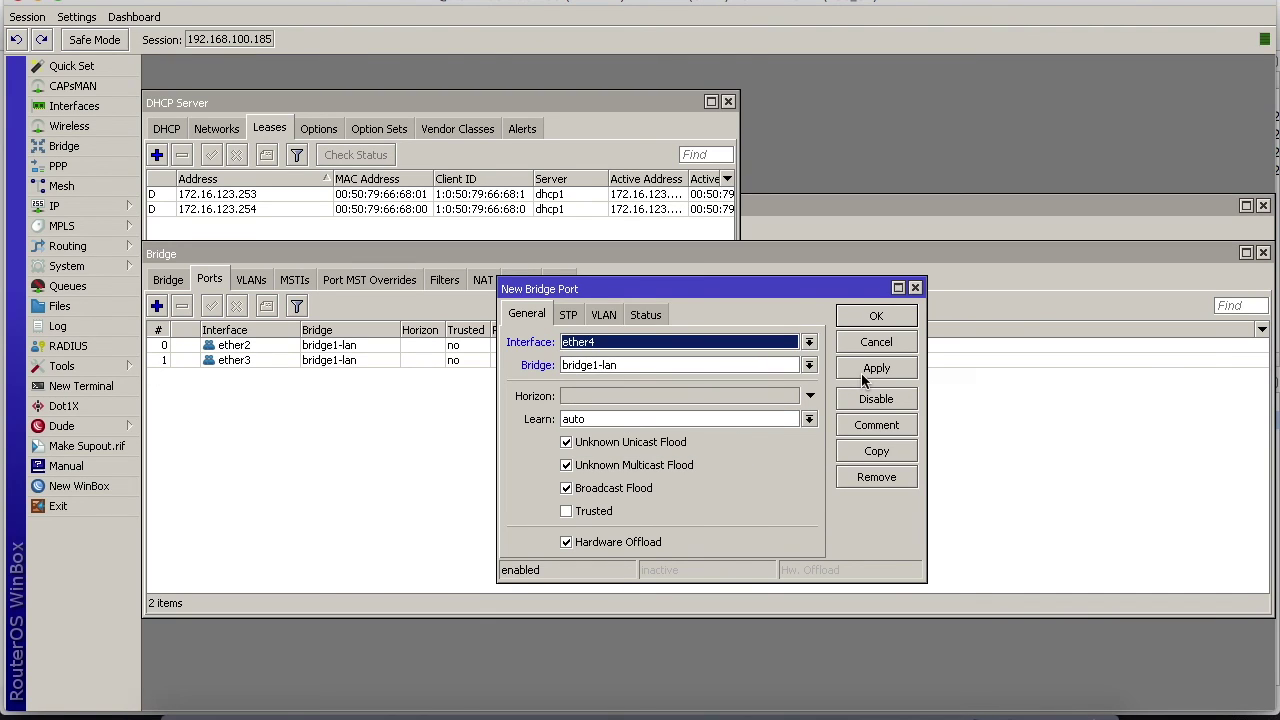
click(862, 372)
click(878, 318)
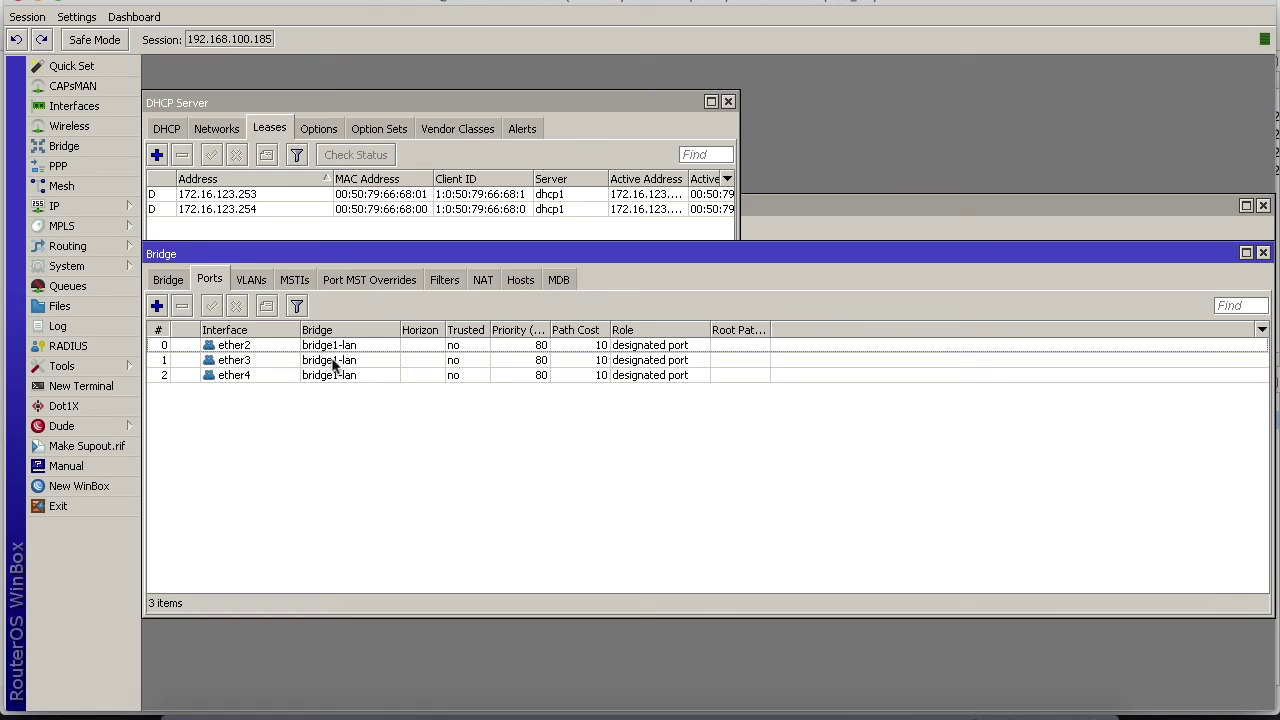
mouse_move(985, 714)
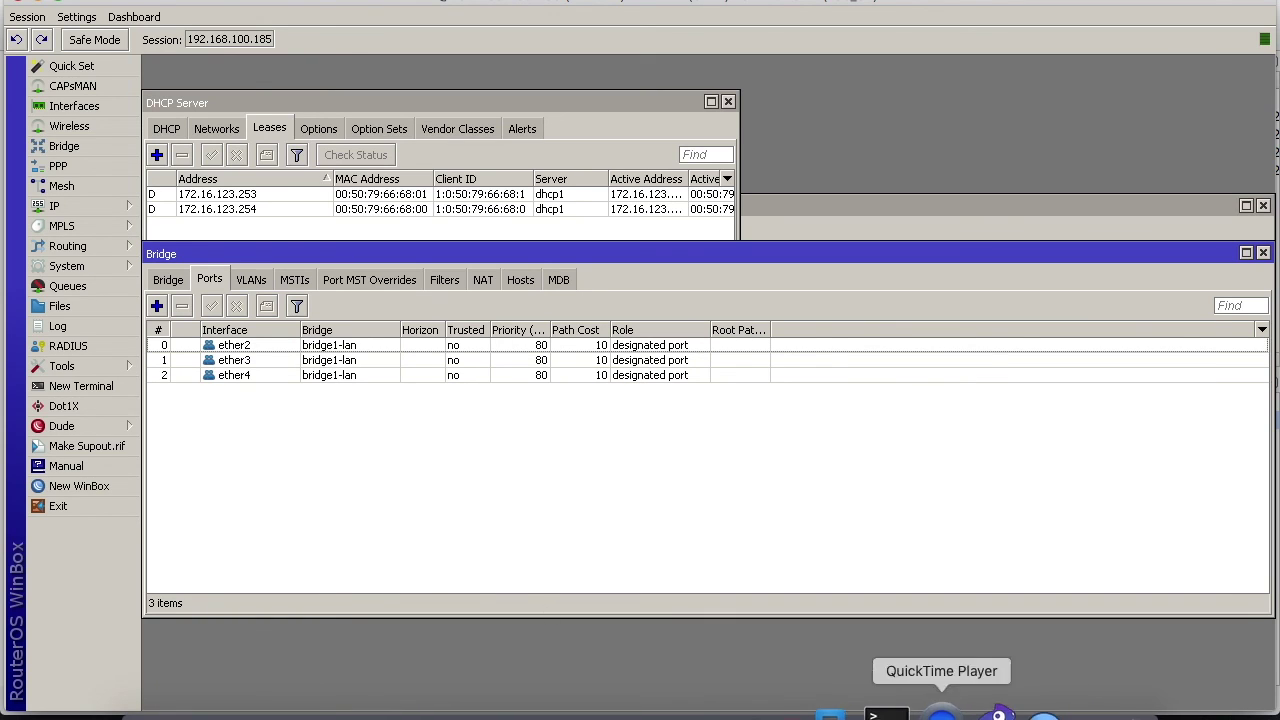
In PC3's console, run ip dhcp to lease 172.16.123.252/24 with gateway 172.16.123.1
click(970, 712)
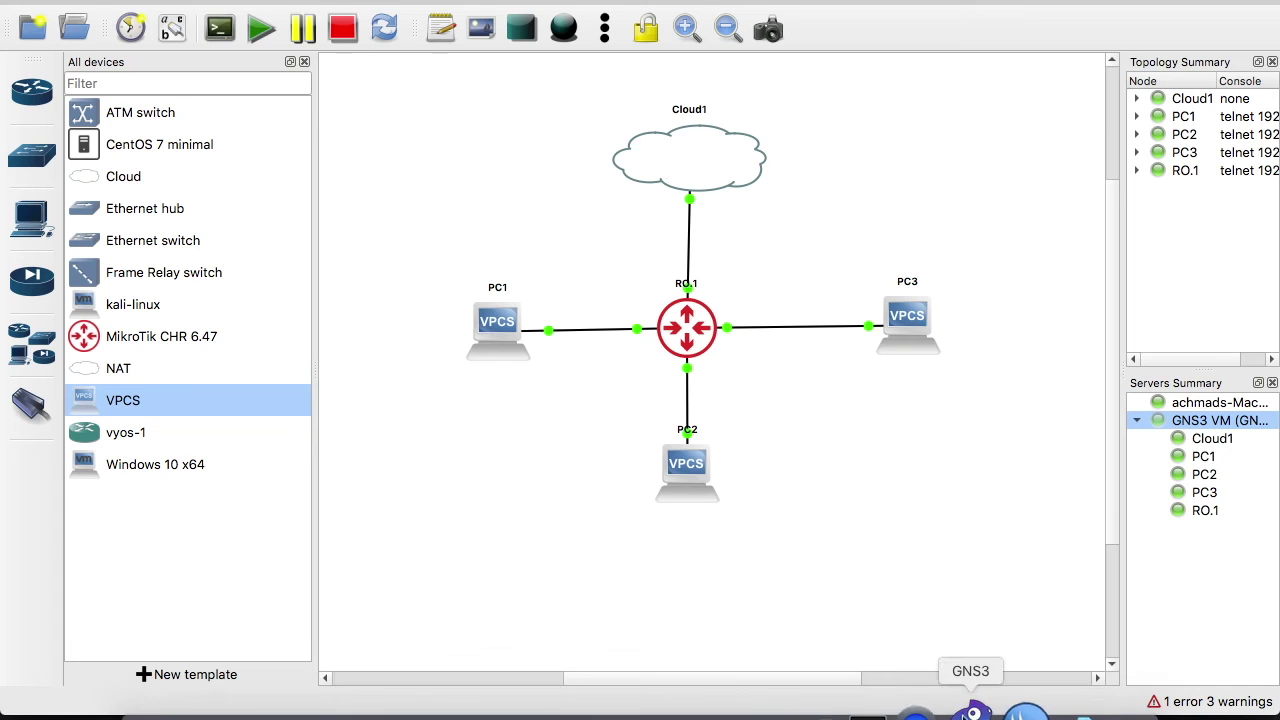
double_click(908, 317)
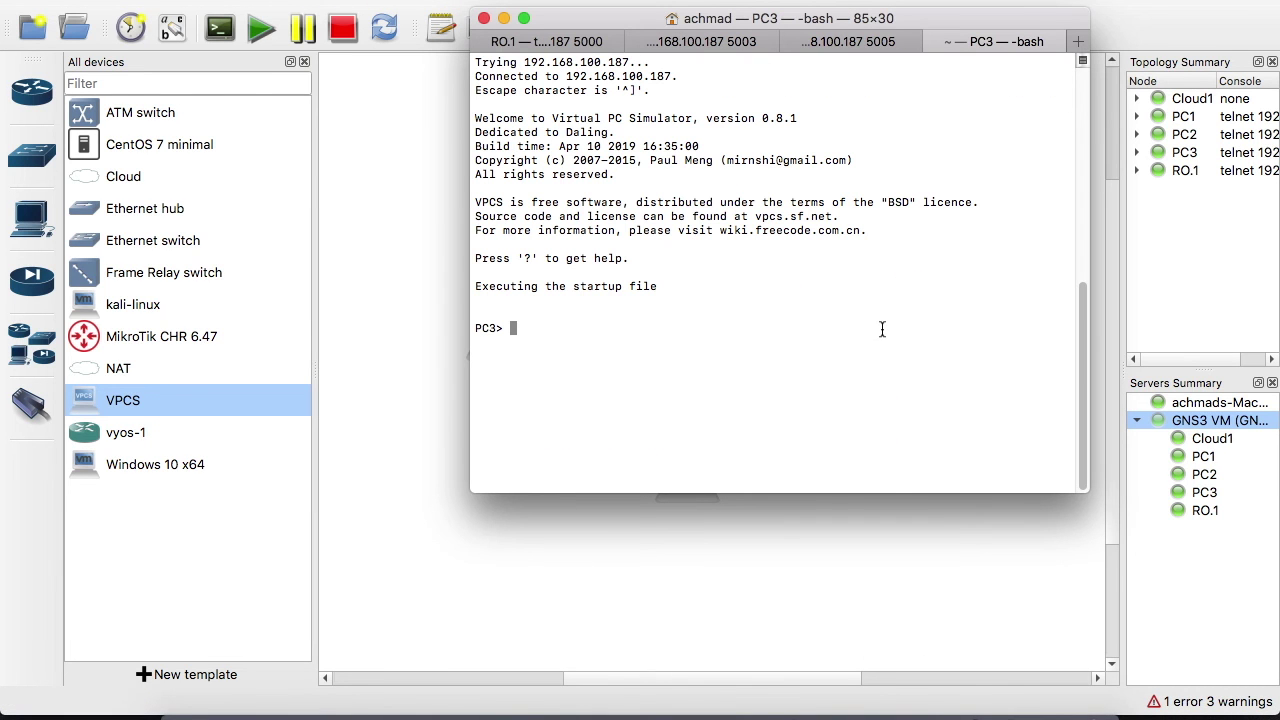
text(ip dh)
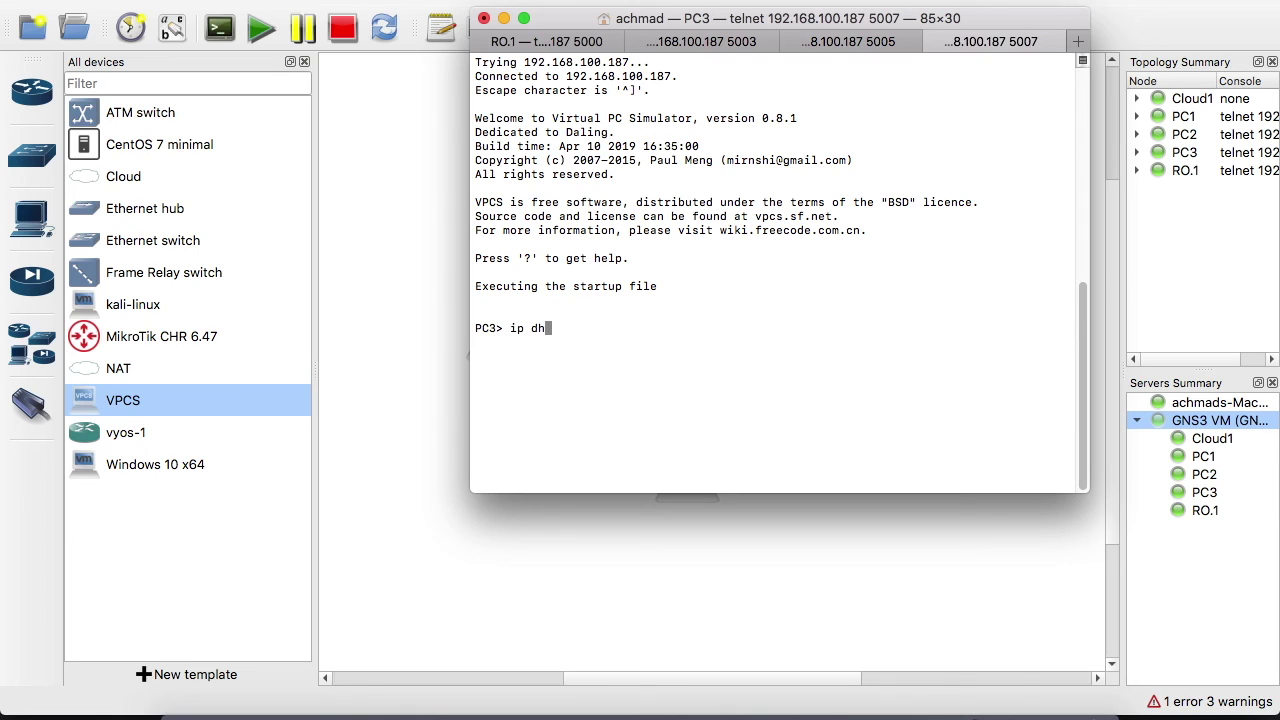
text(cp)
key(Return)
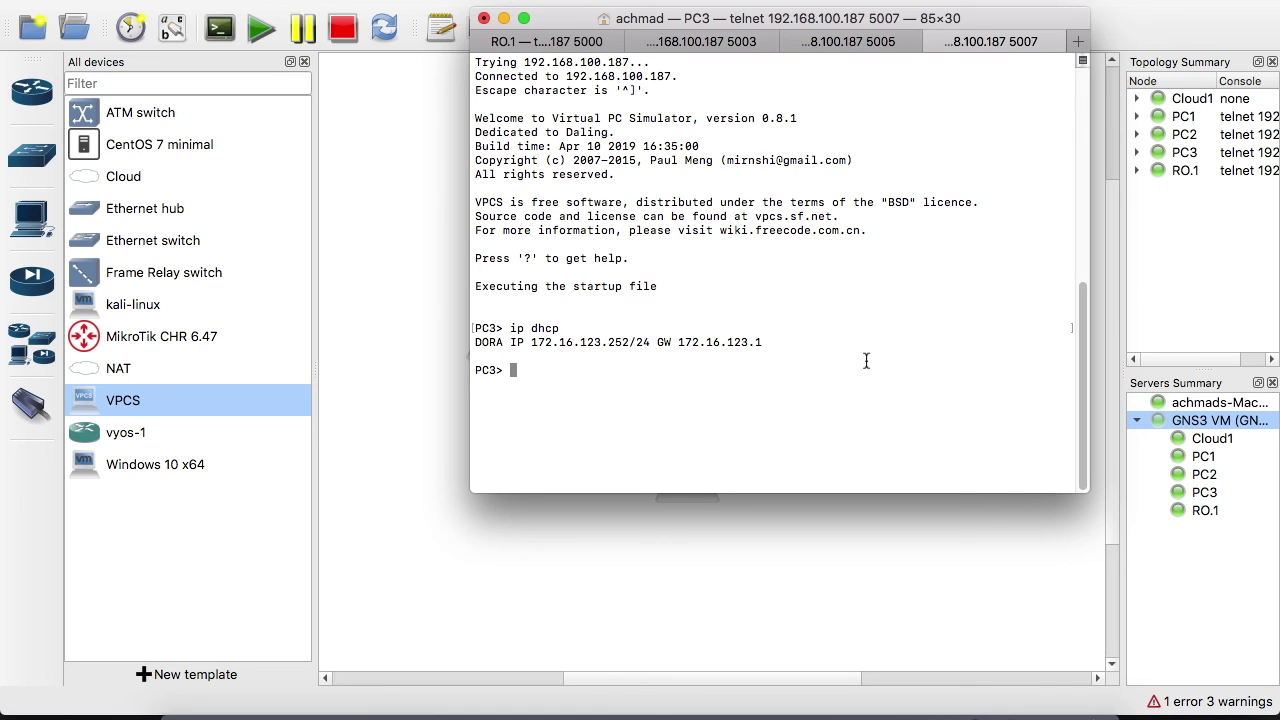
Ping detik.com from PC3 to confirm internet replies, then stop the ping
text(ping detik.com)
key(Return)
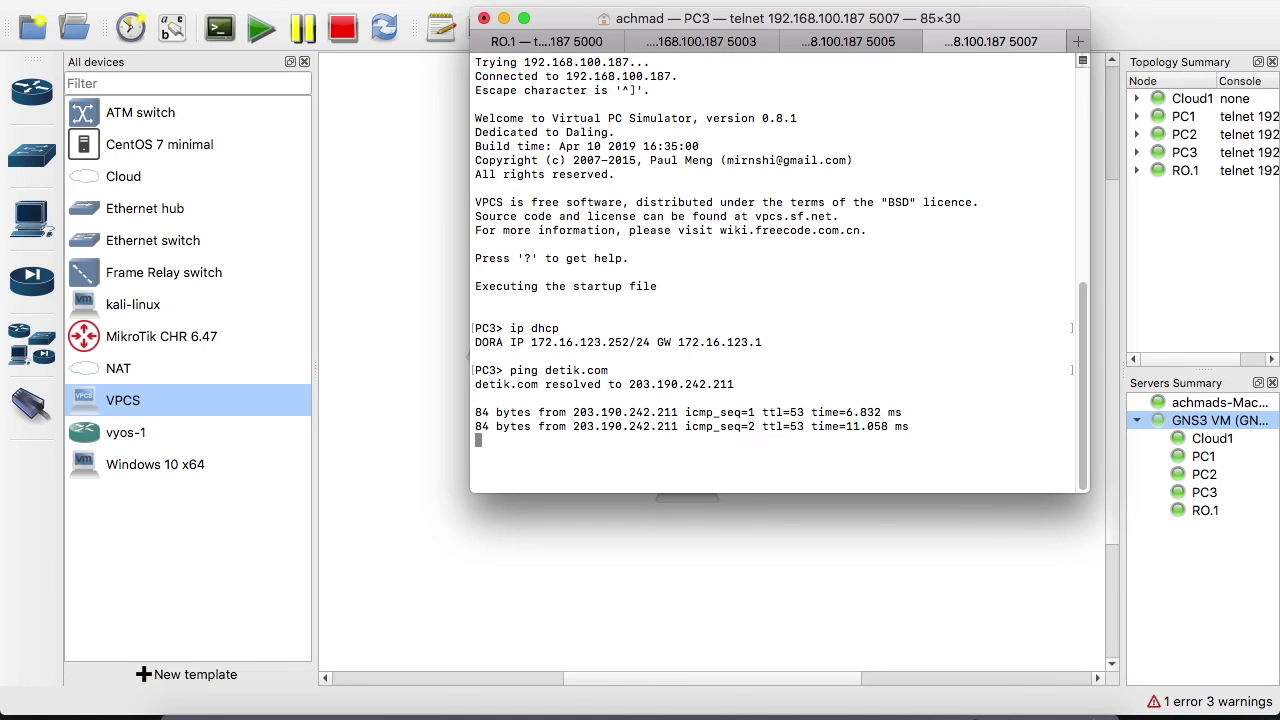
key(ctrl+c)
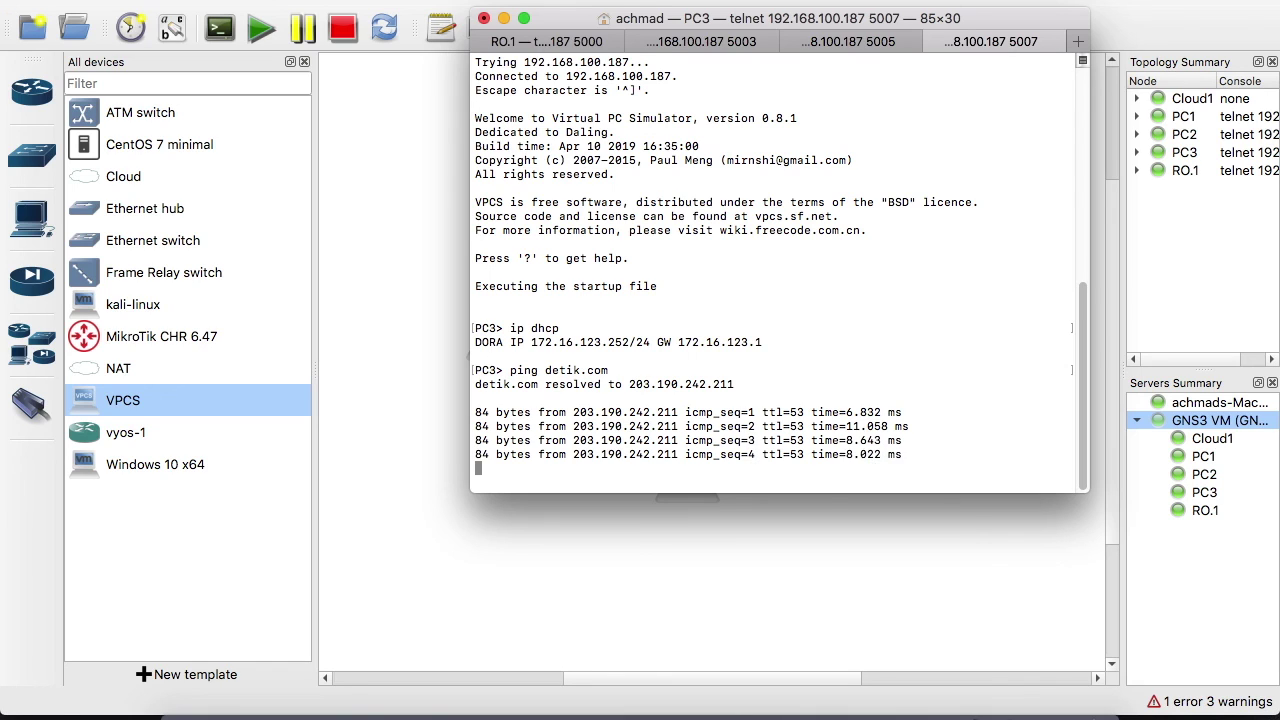